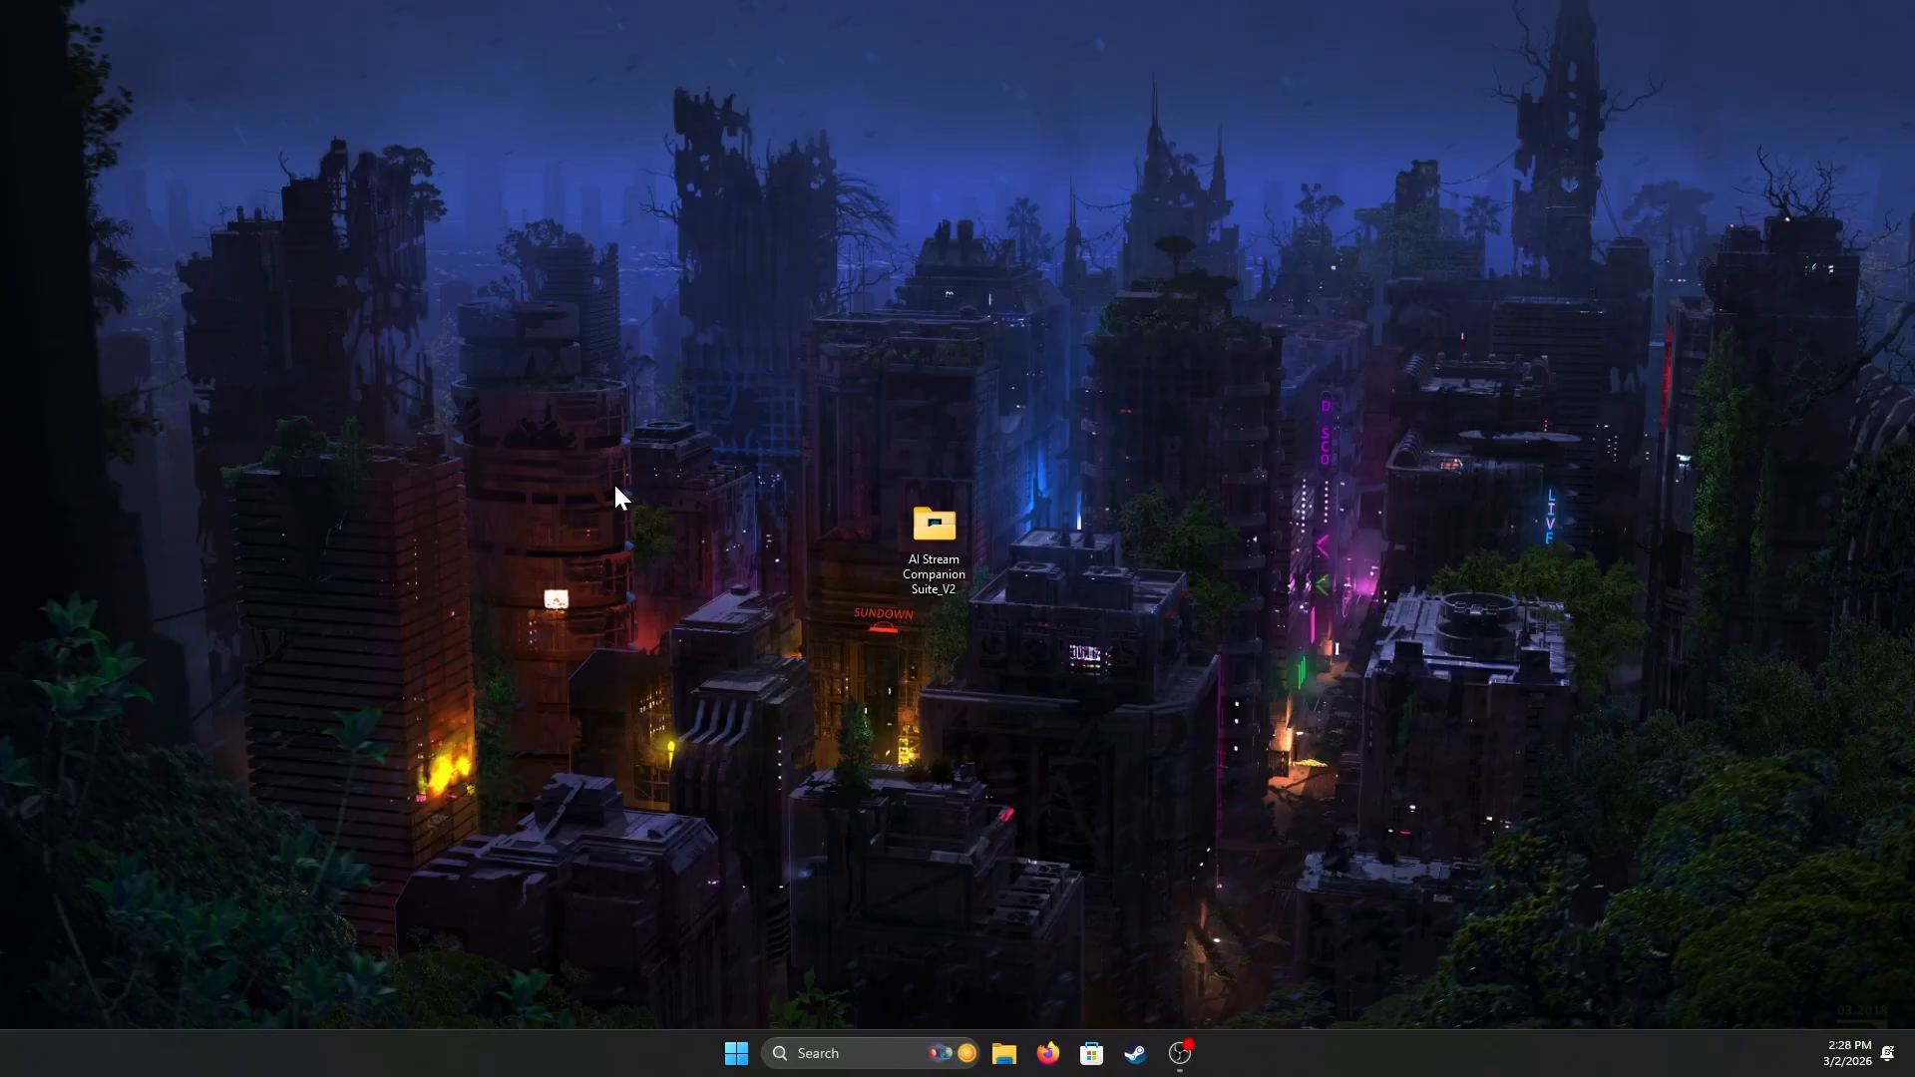
Open the AI Stream Companion Suite_V2 folder from the desktop and reposition its window.
left_click_drag(615, 485, 1275, 847)
left_click_drag(811, 433, 955, 537)
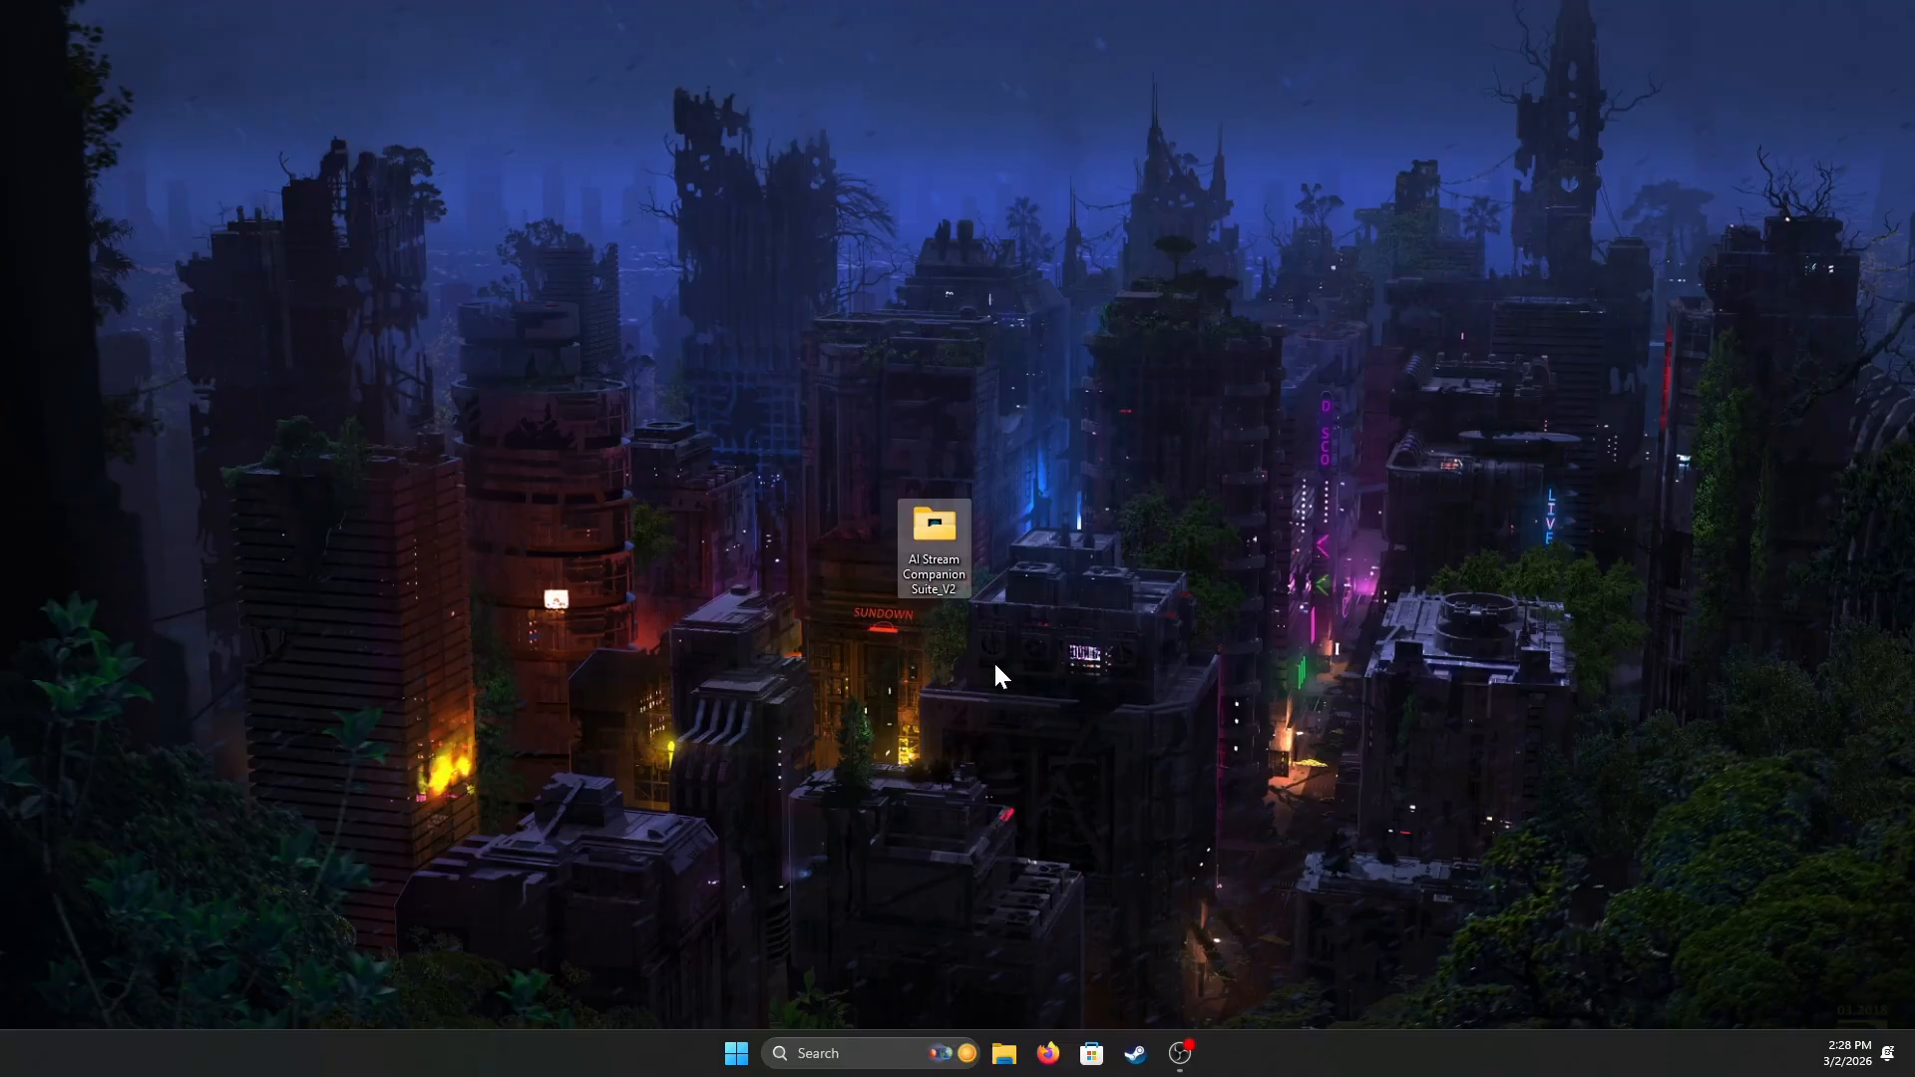
double_click(936, 574)
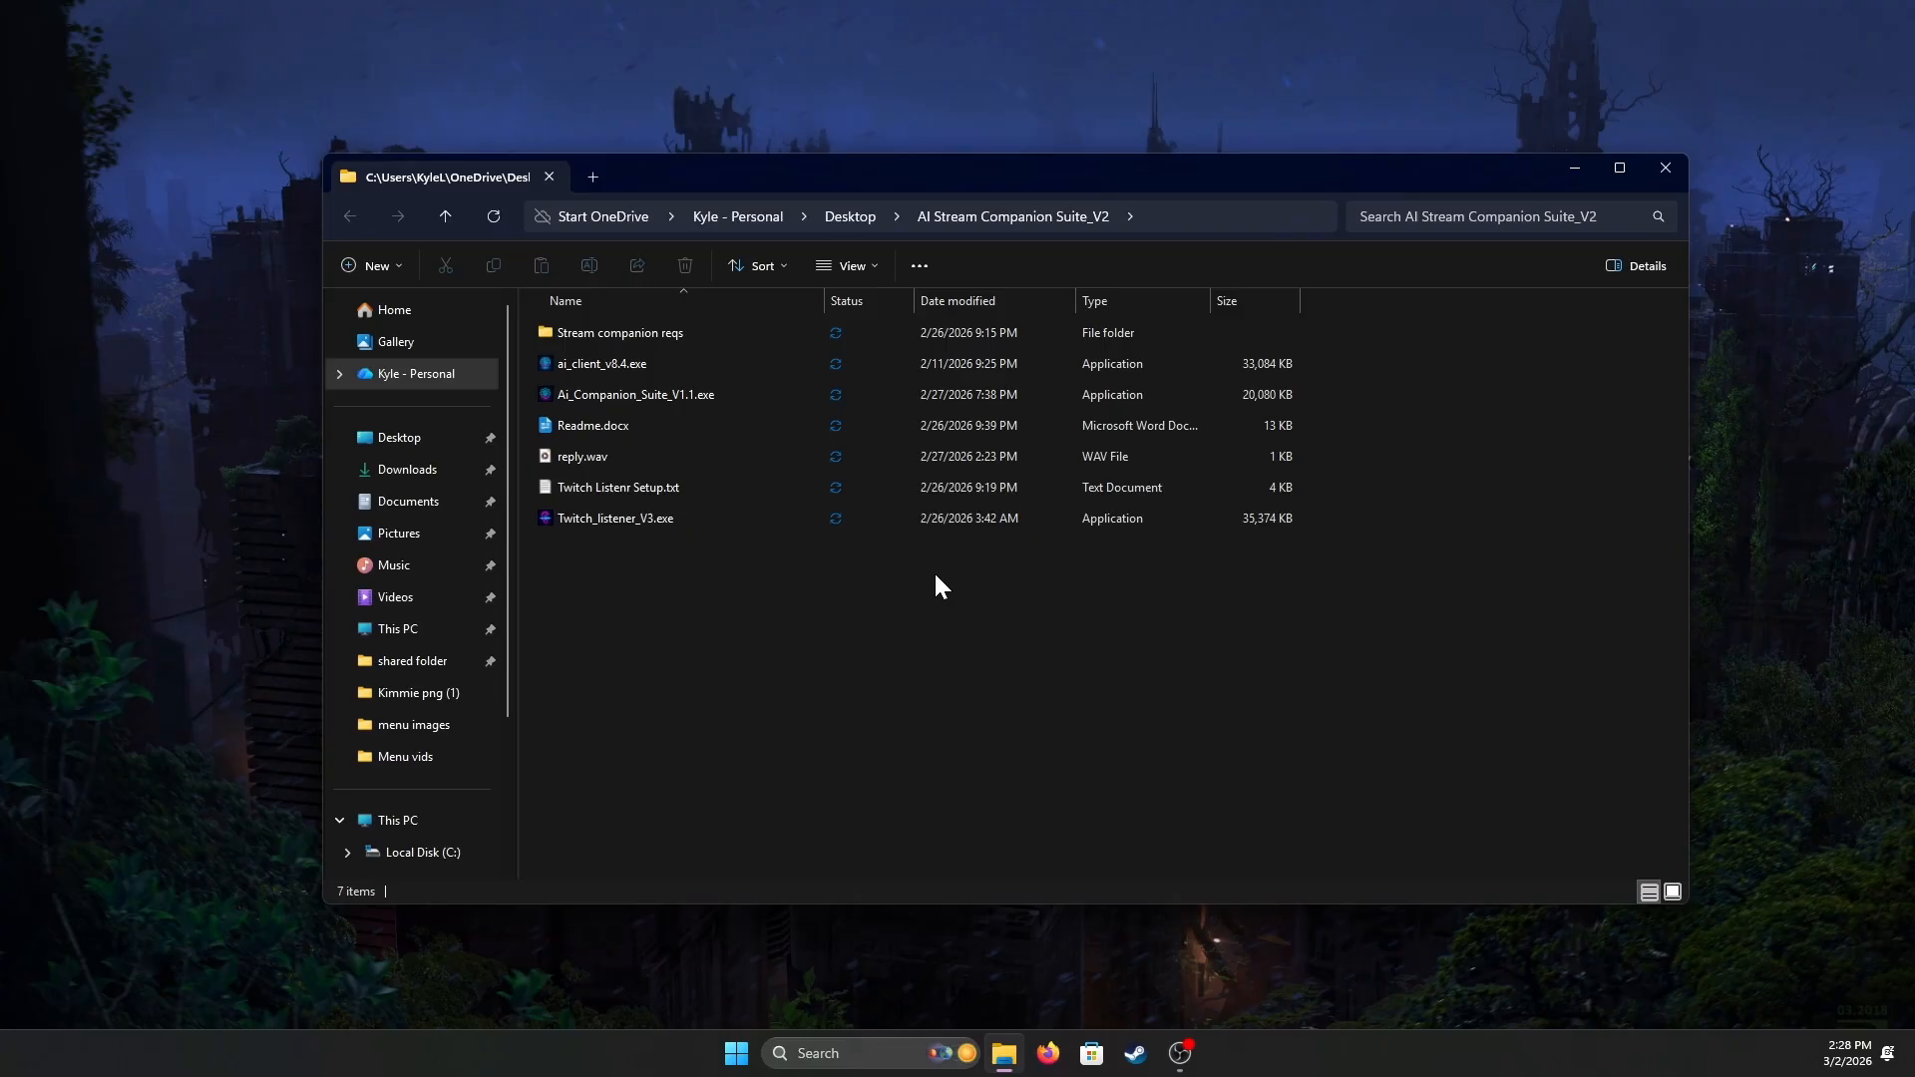
left_click_drag(804, 175, 719, 262)
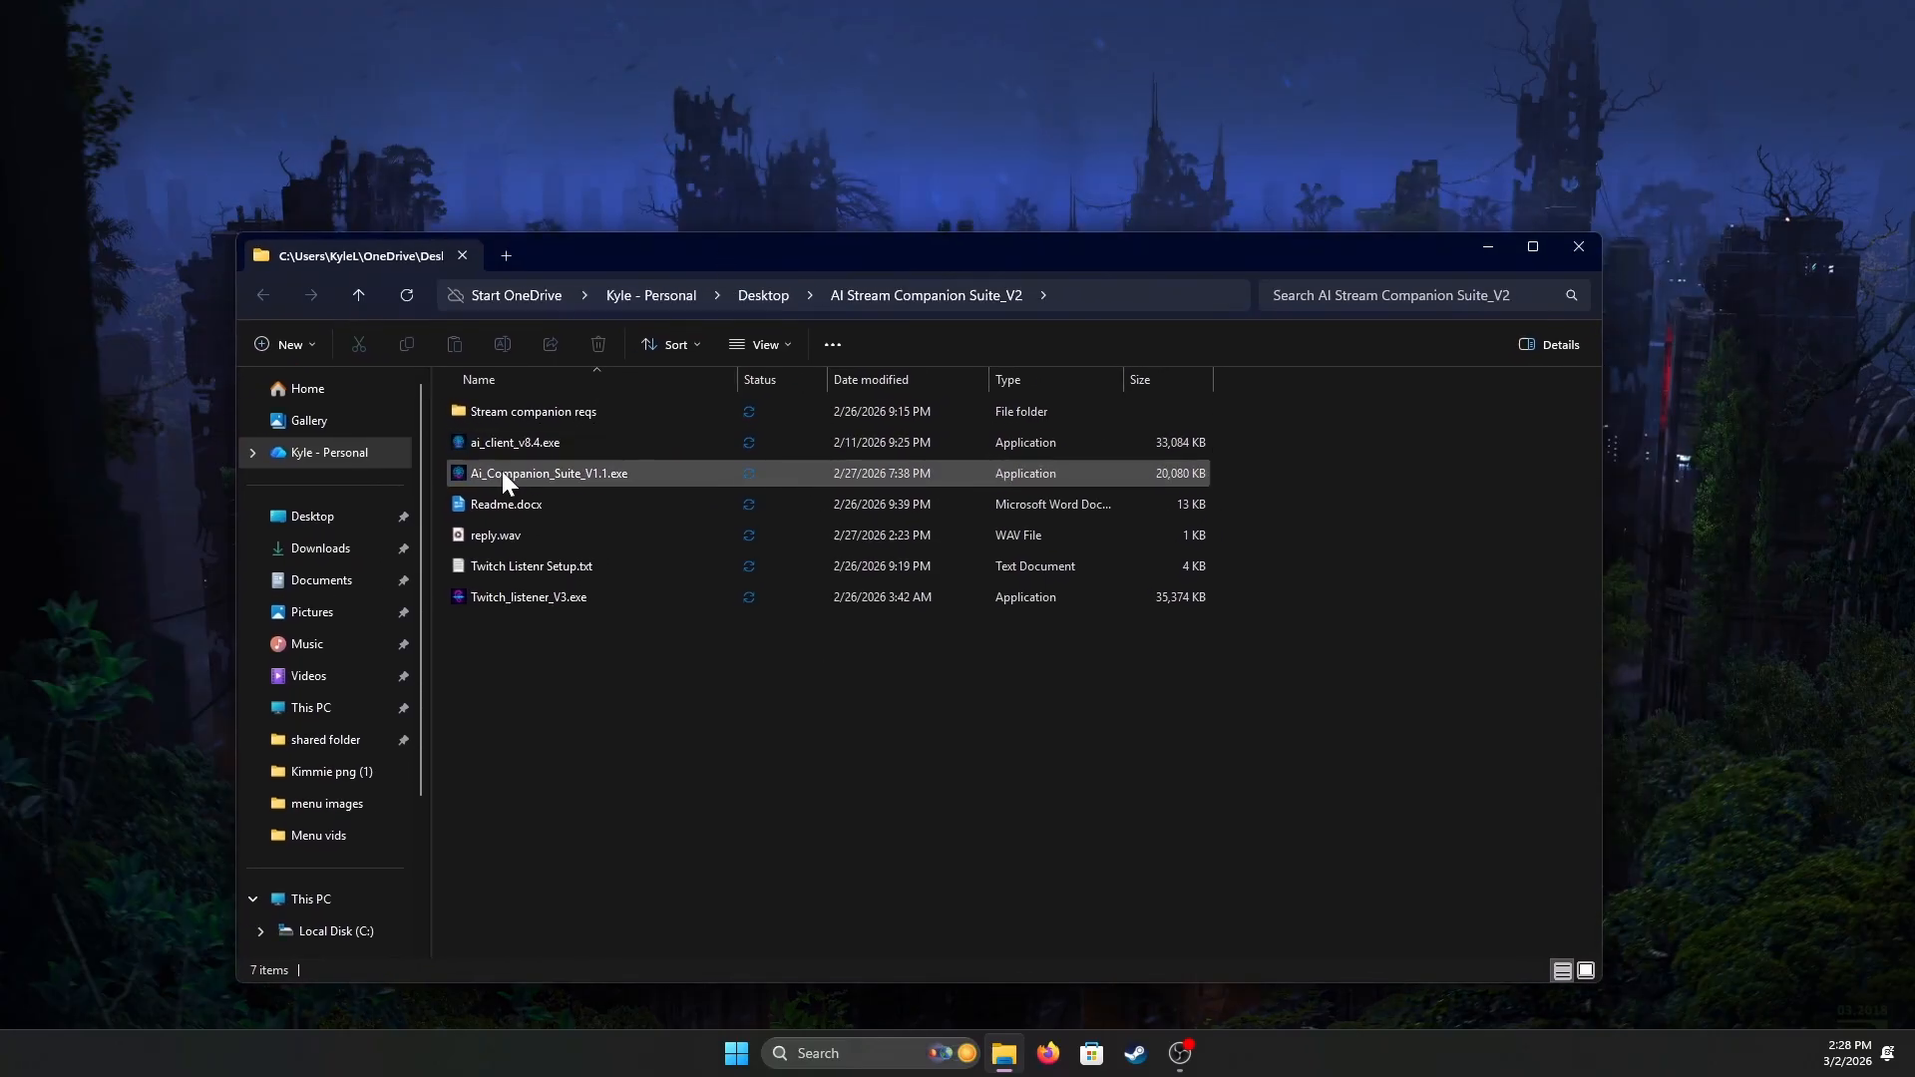
Point out Twitch Listenr Setup.txt, Ai_Companion_Suite_V1.1.exe and Twitch_listener_V3.exe in the folder, finishing with nothing selected.
left_click(505, 541)
left_click(517, 563)
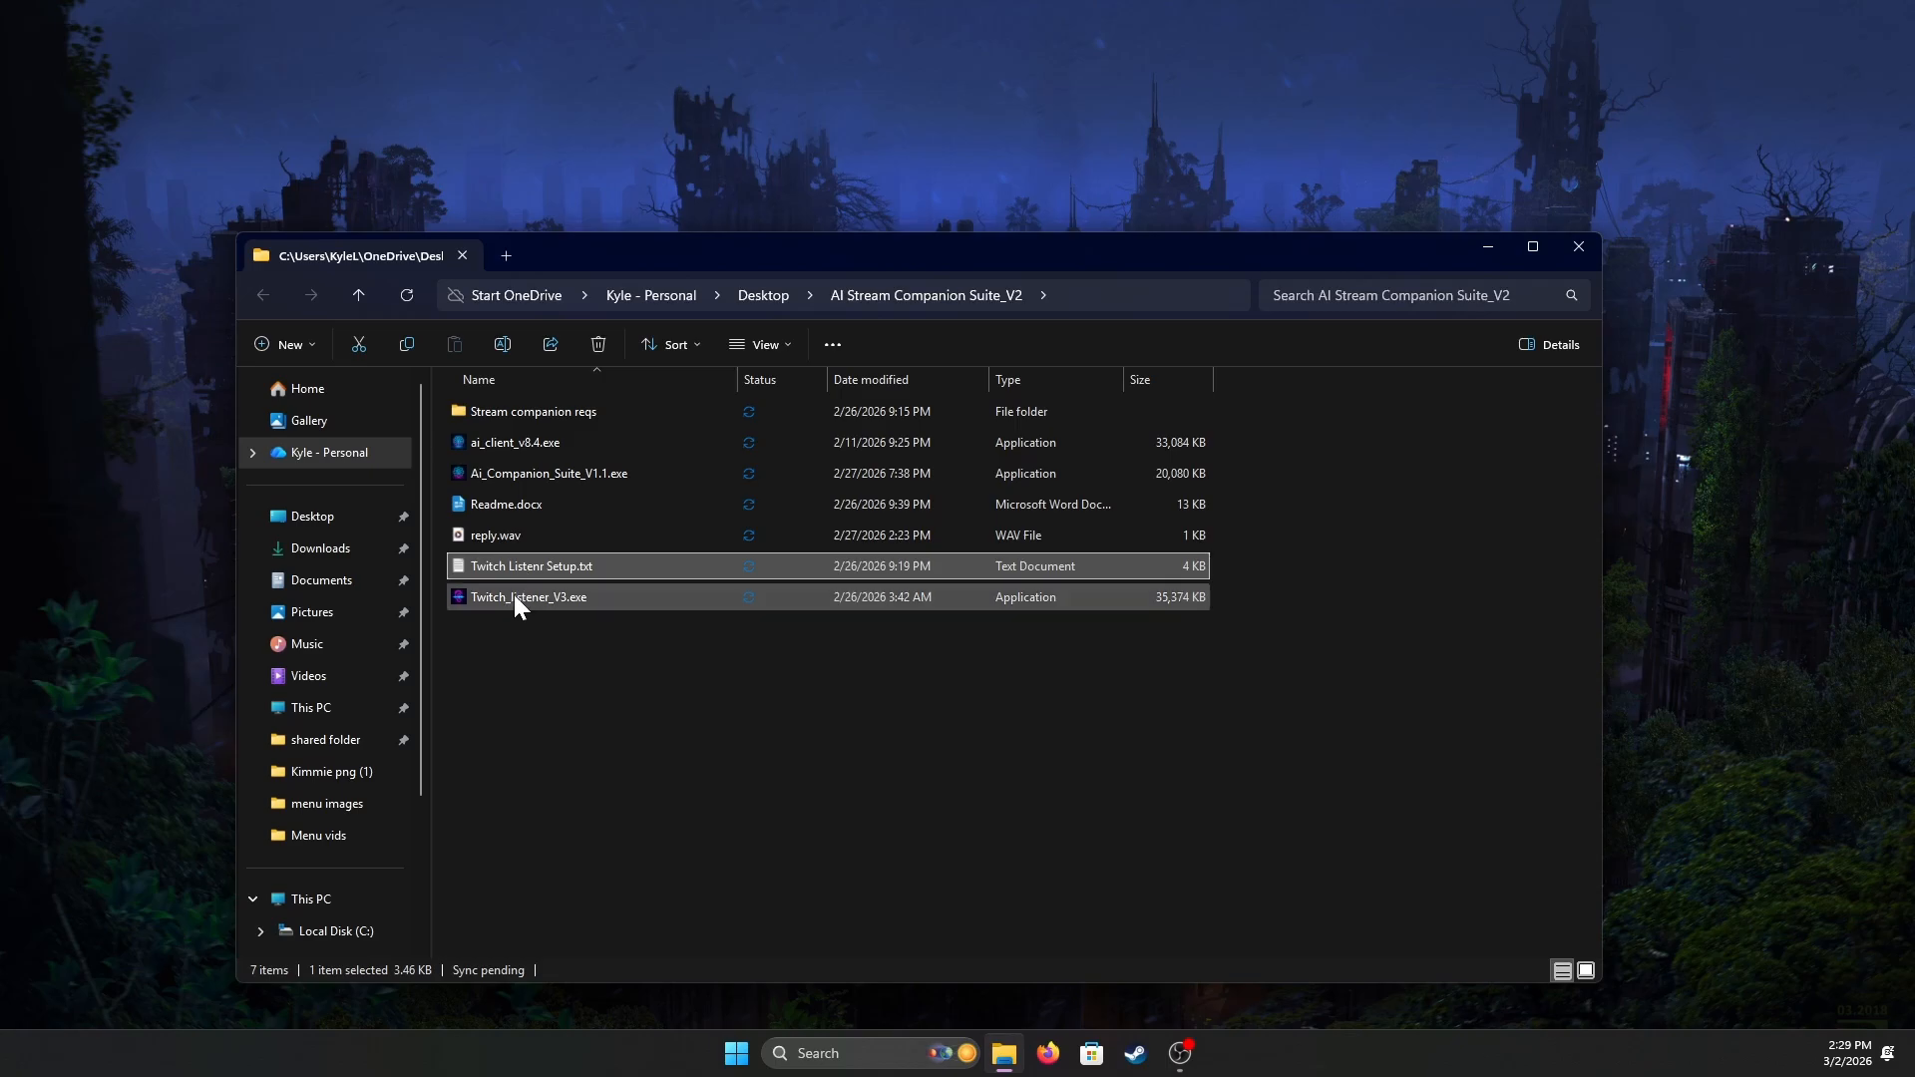
left_click(561, 475)
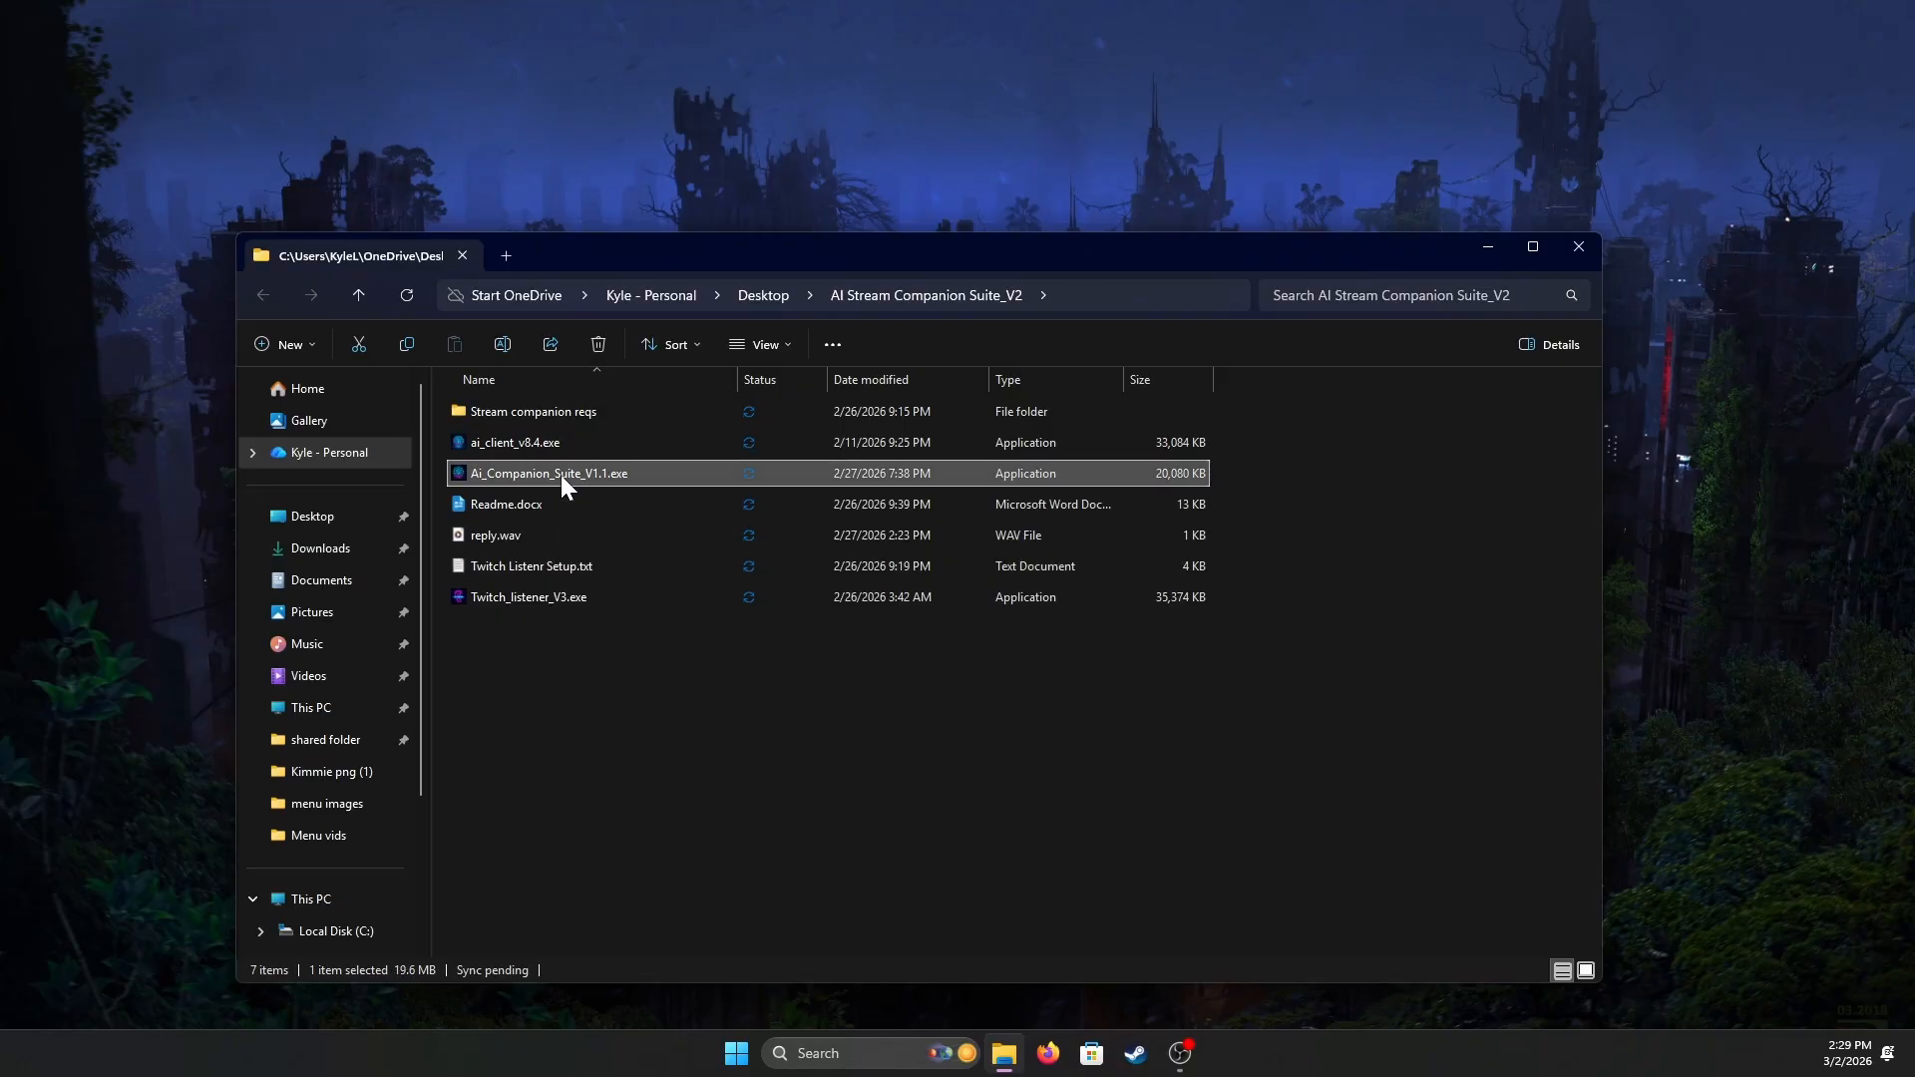
left_click(529, 596)
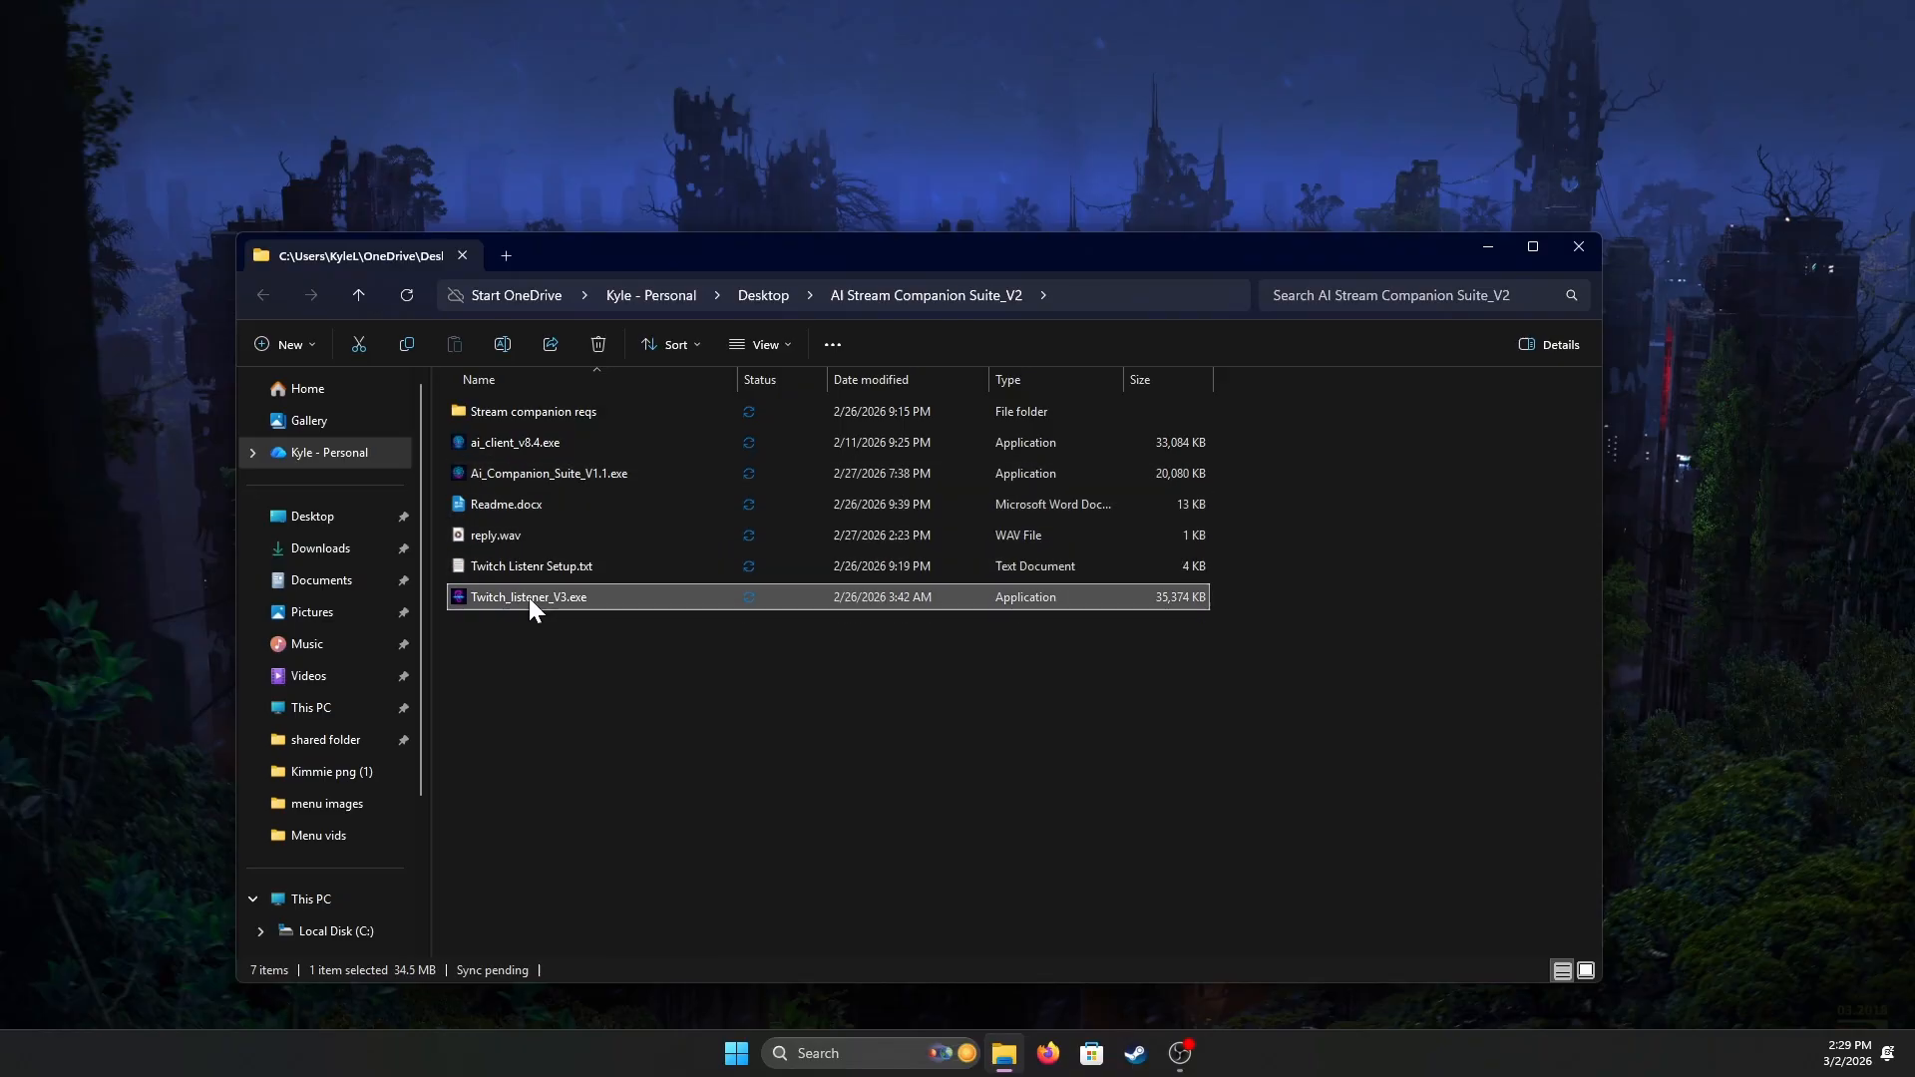
left_click(553, 679)
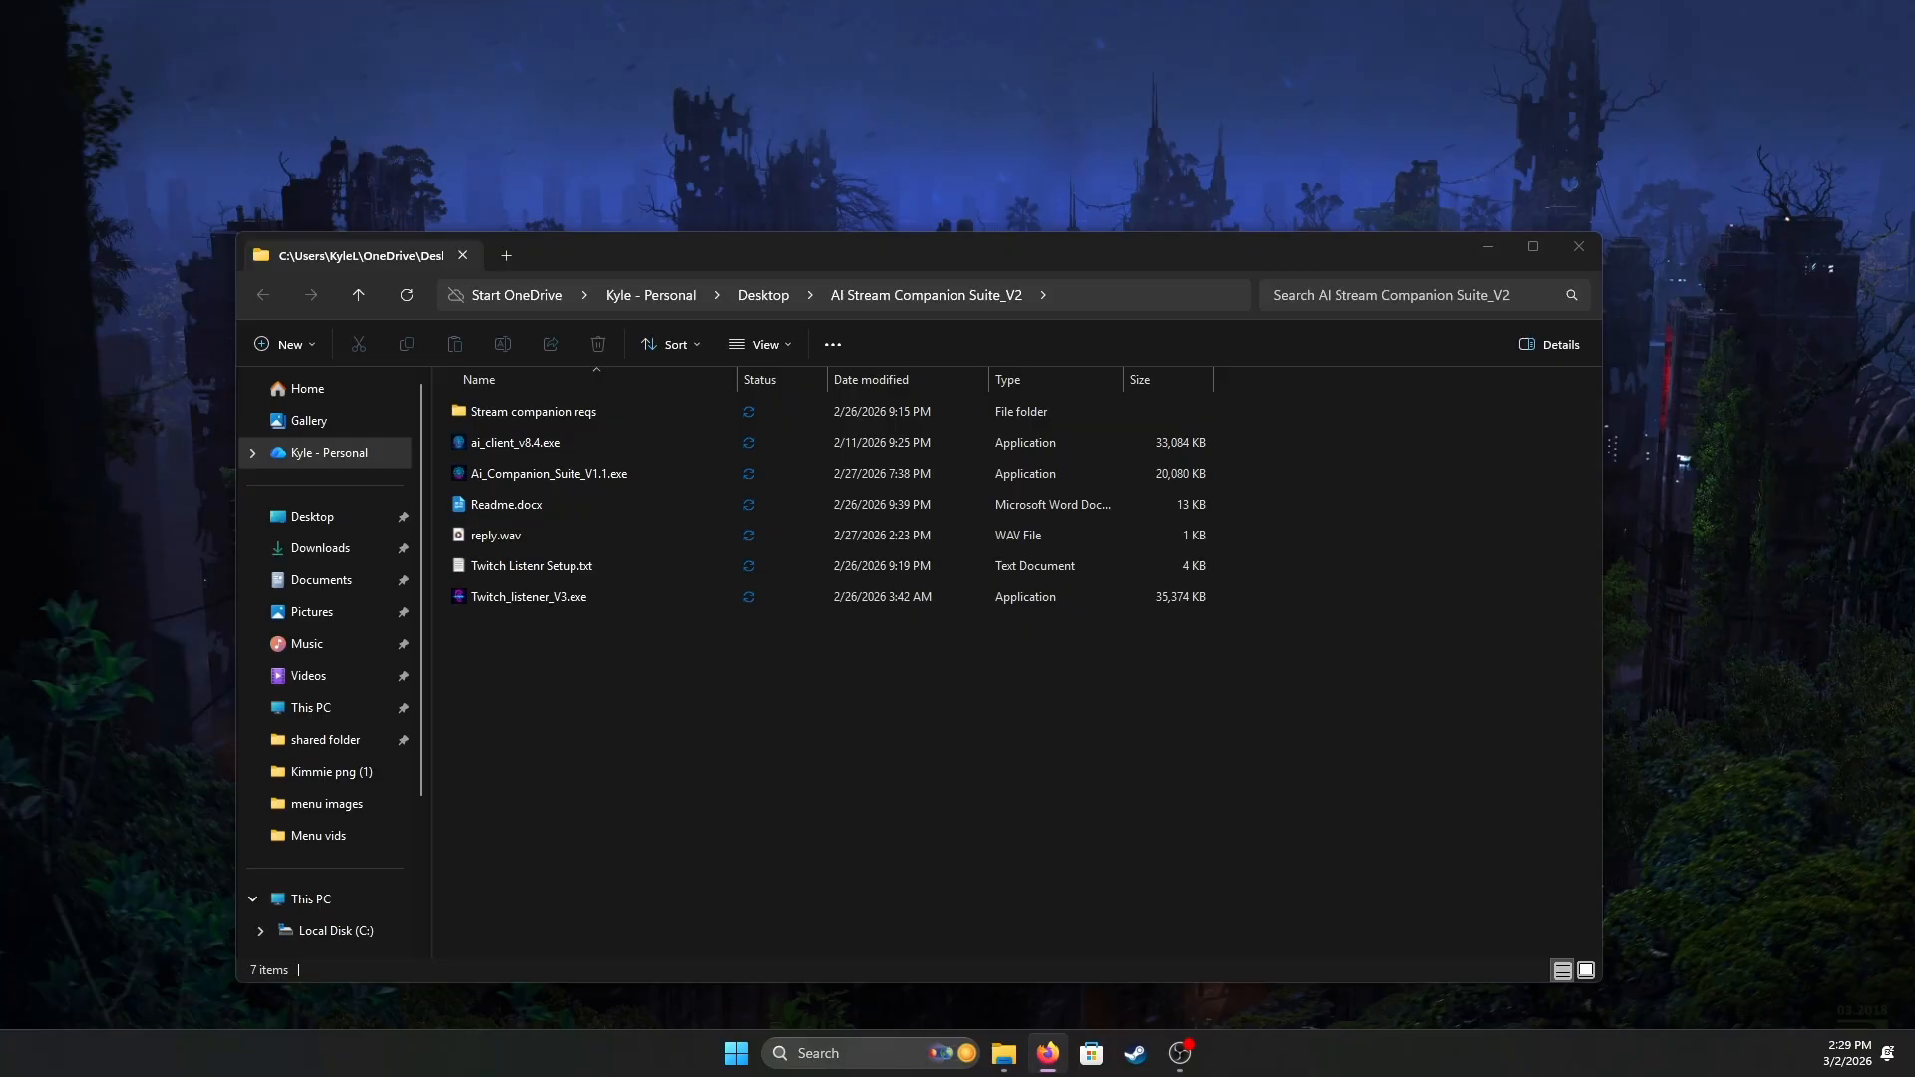
View the Windows download page on ollama.com in a widened Firefox window and close the browser.
left_click_drag(1914, 195, 625, 117)
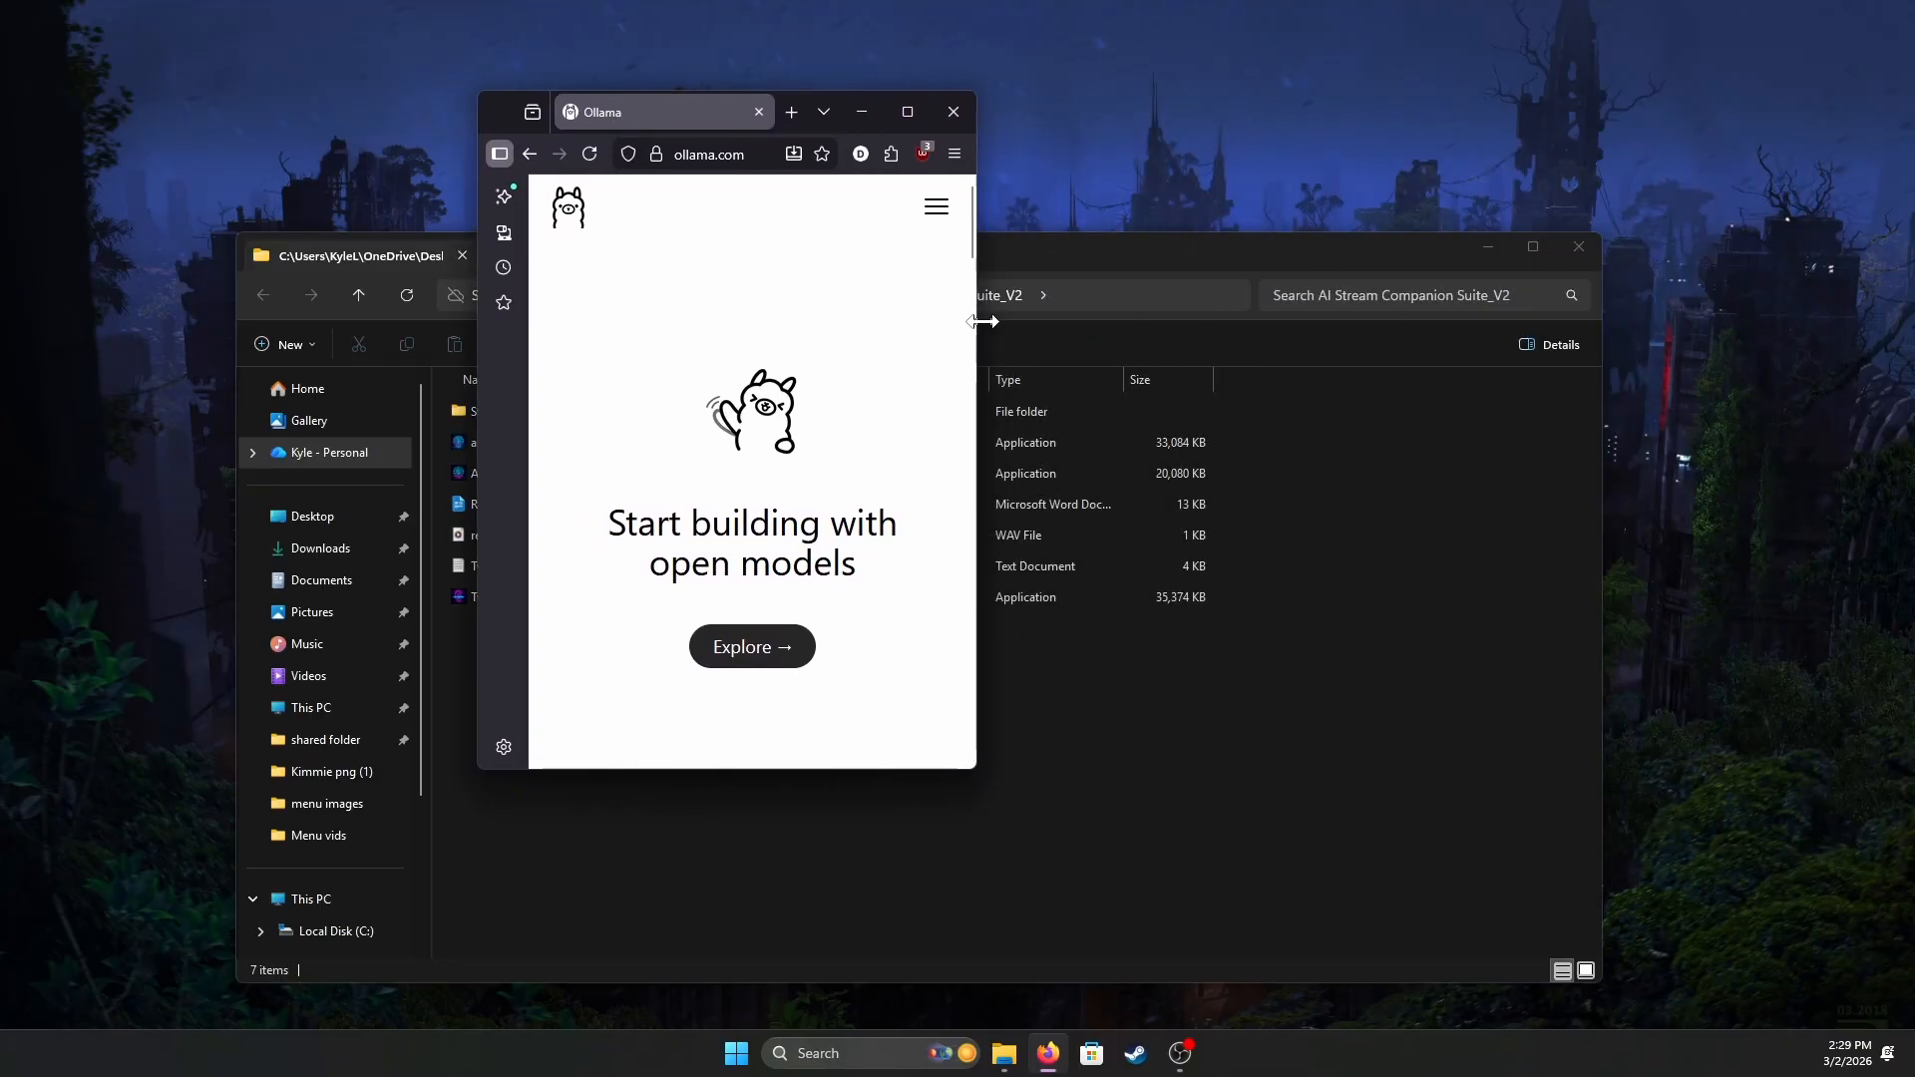
left_click_drag(980, 319, 1585, 419)
scroll(1476, 454, "down", 4)
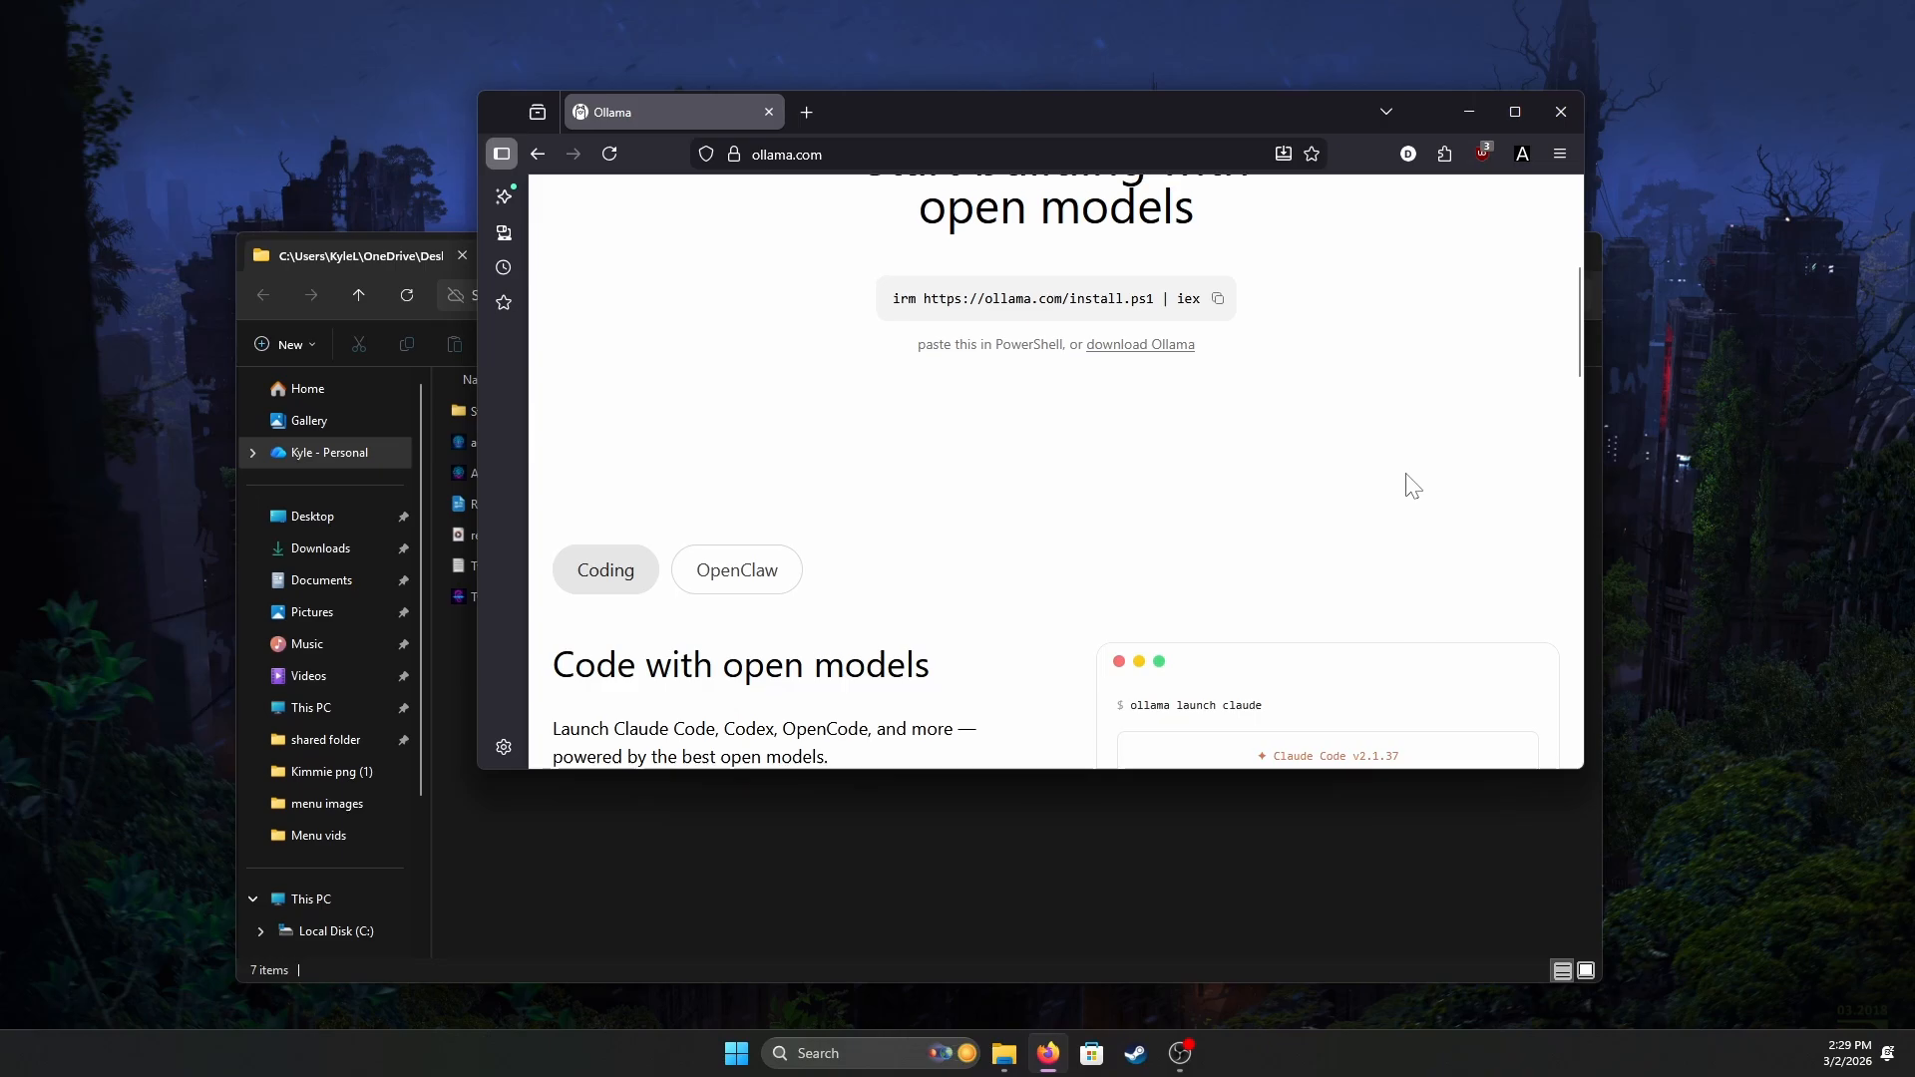
scroll(1407, 483, "up", 4)
left_click(1497, 214)
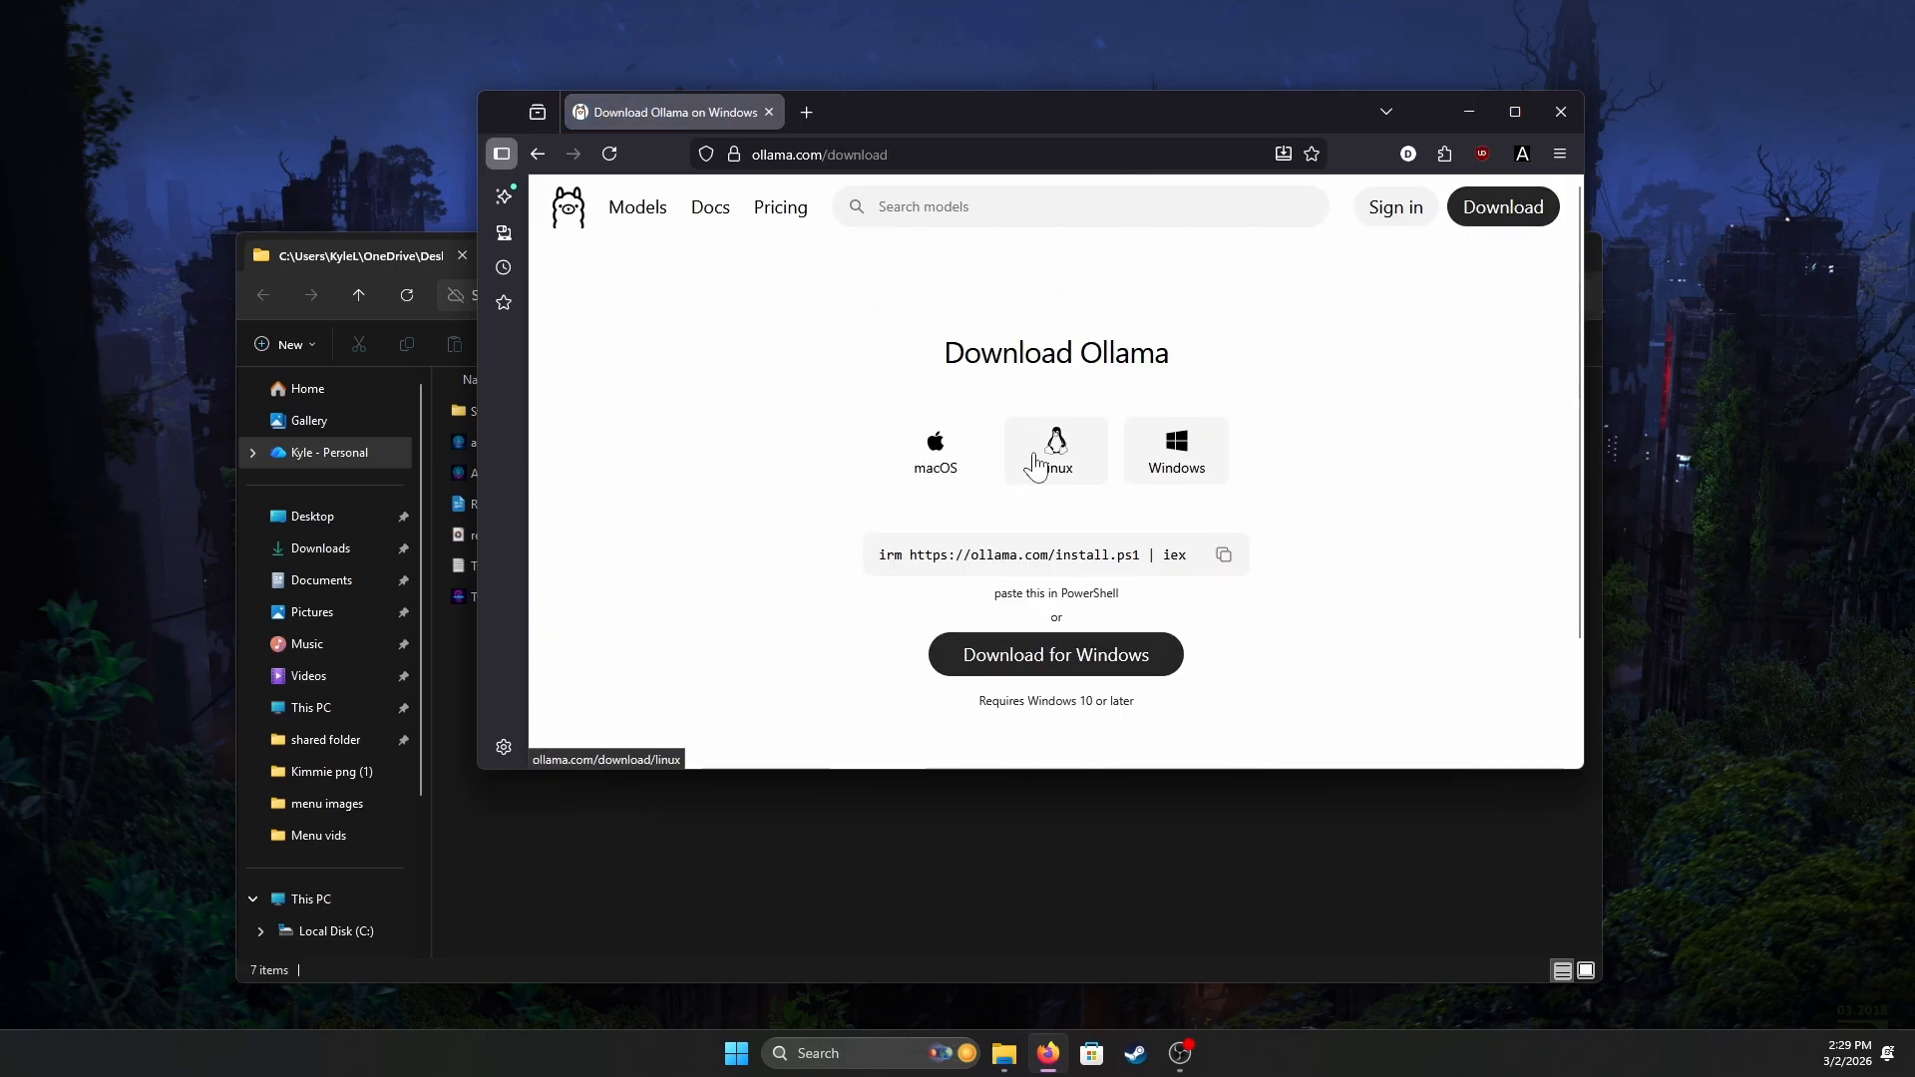
left_click(1177, 461)
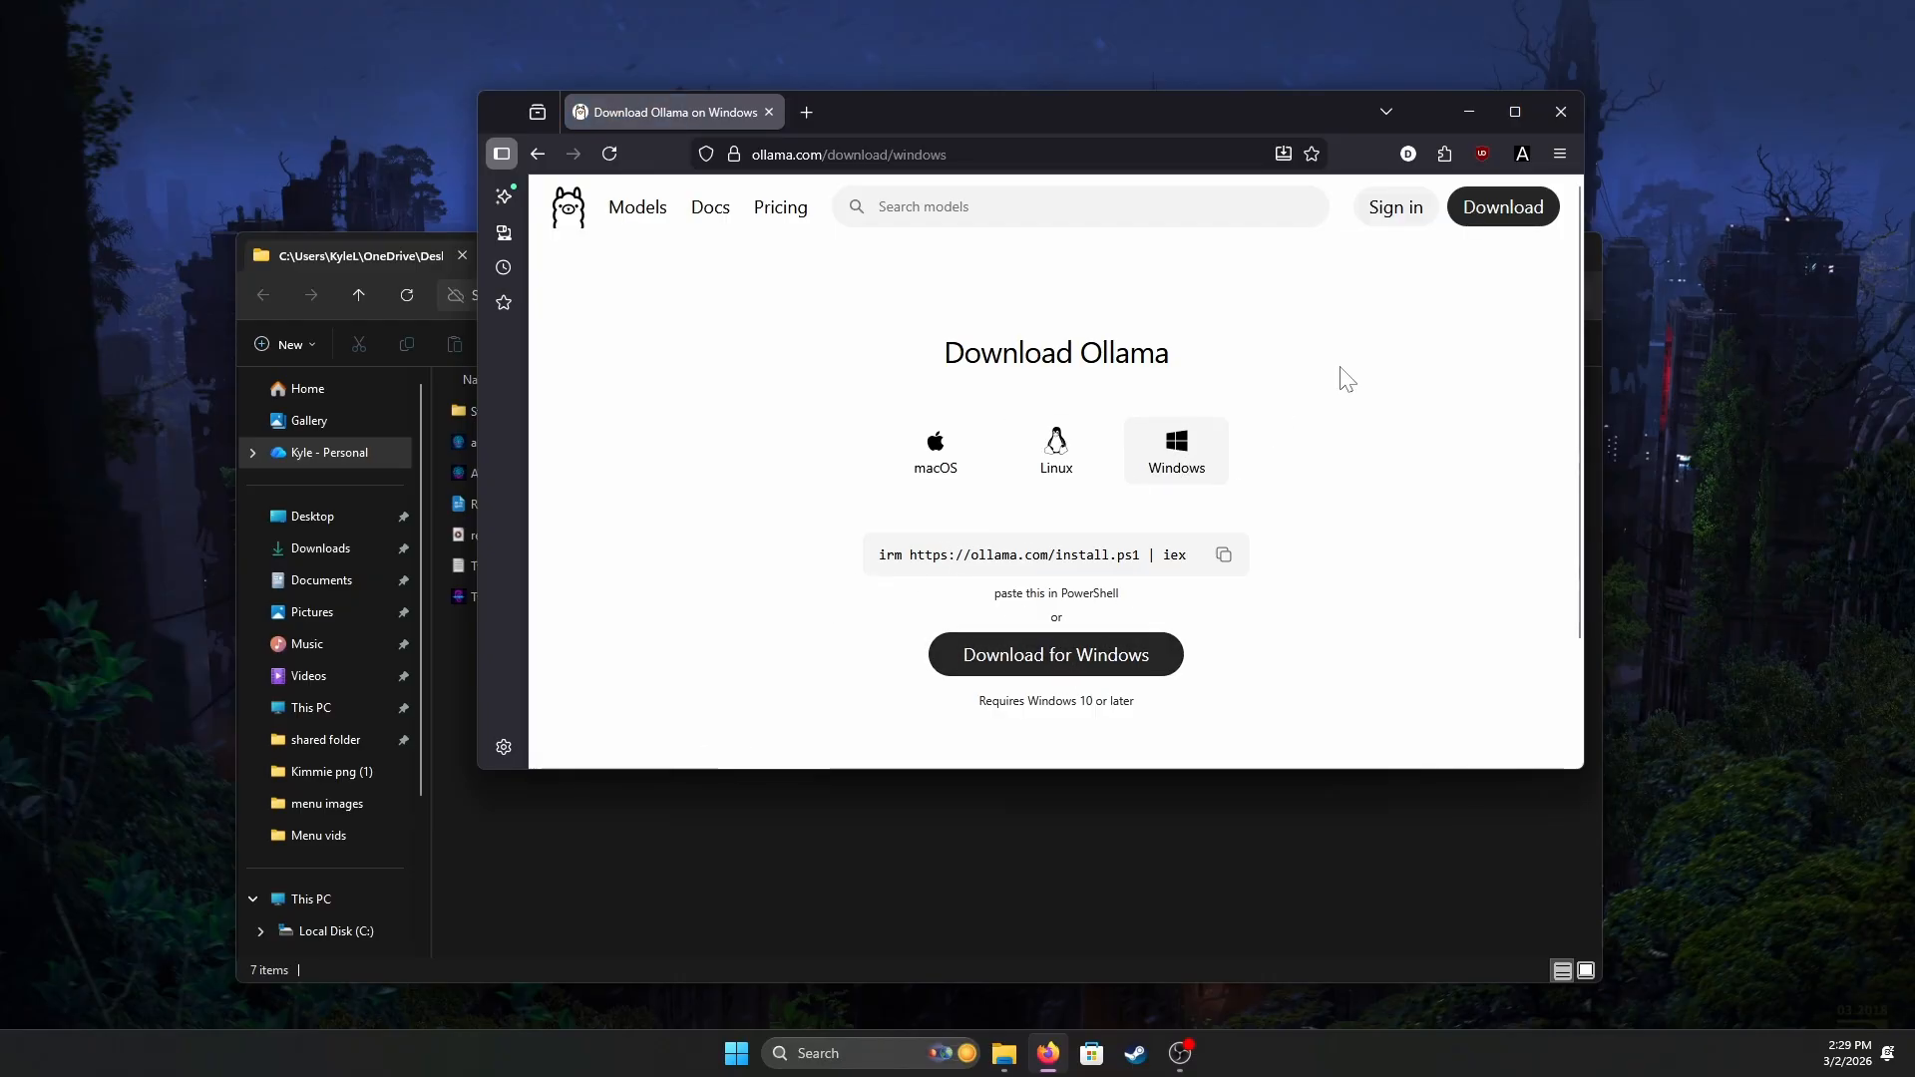
left_click(1563, 111)
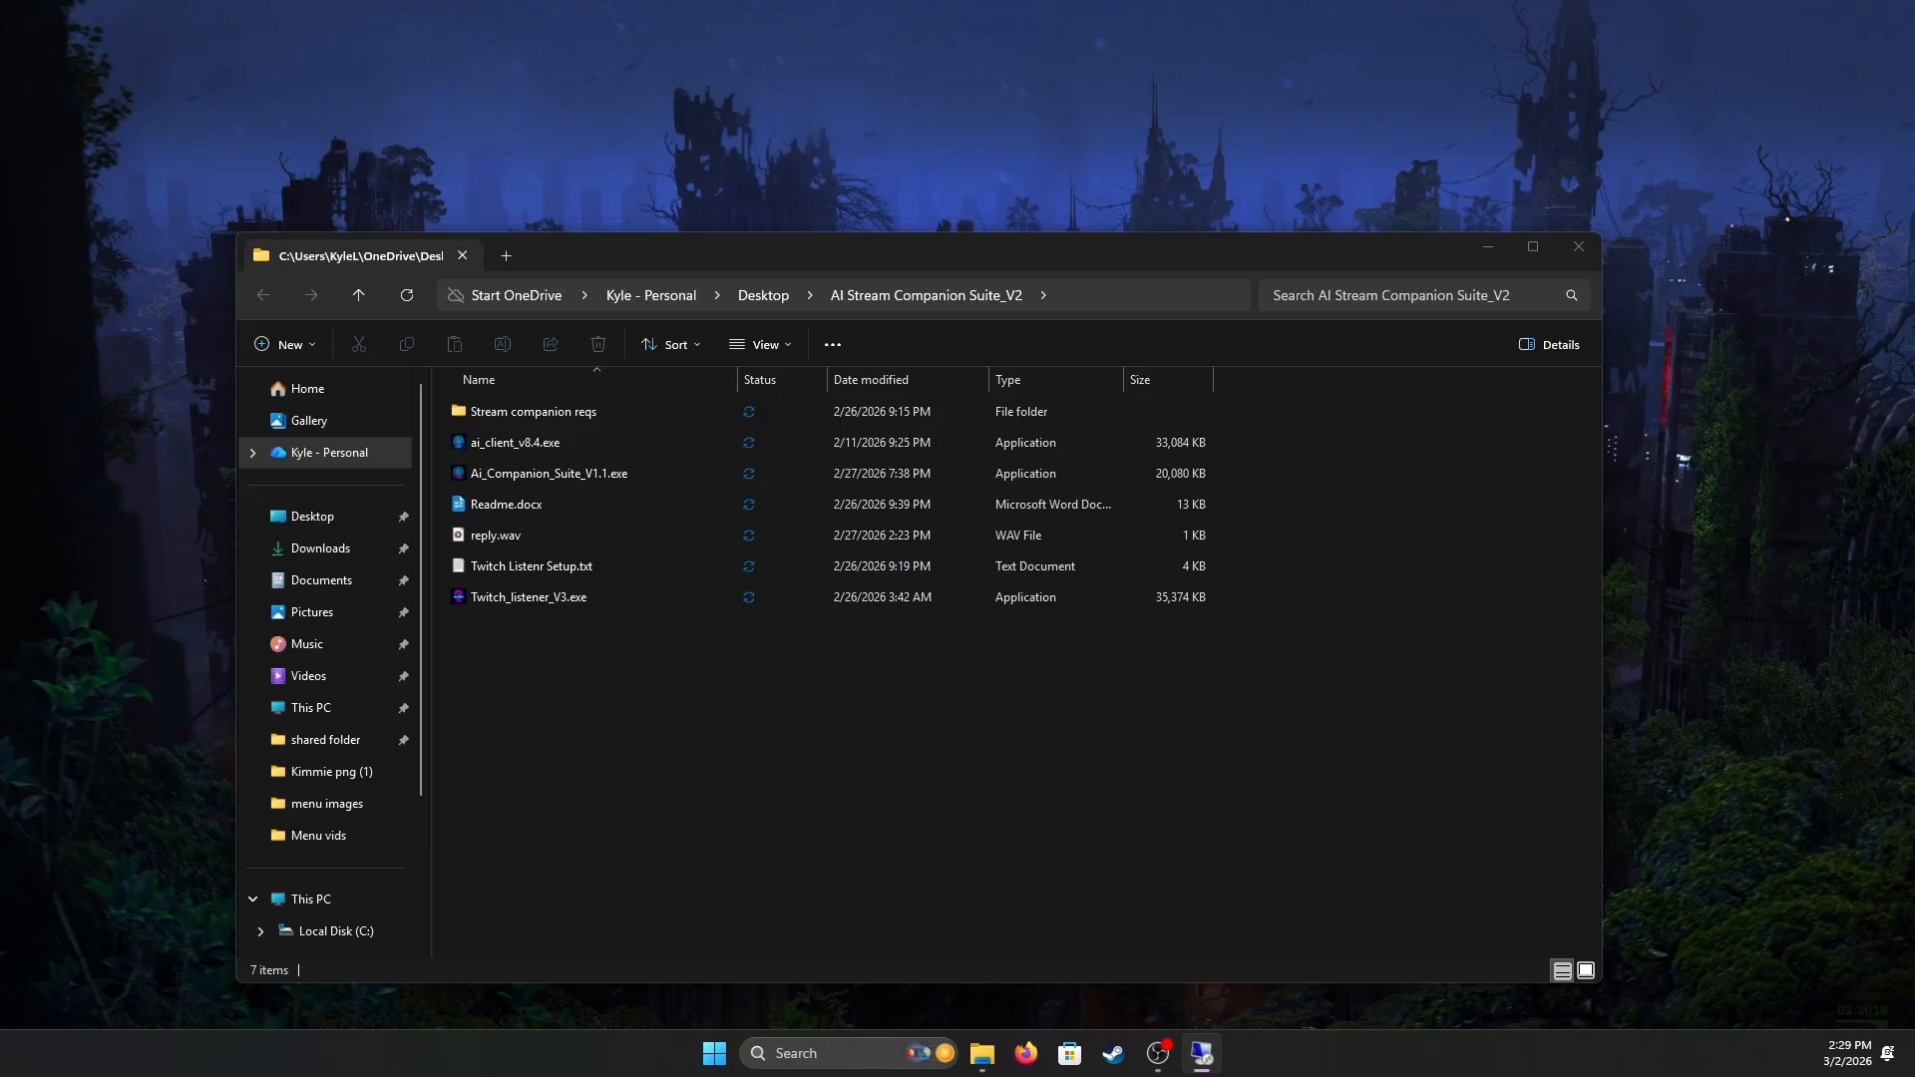
Reposition the AI Stream Companion Suite window and check the Whisper executable's file browser without choosing a file.
left_click(516, 480)
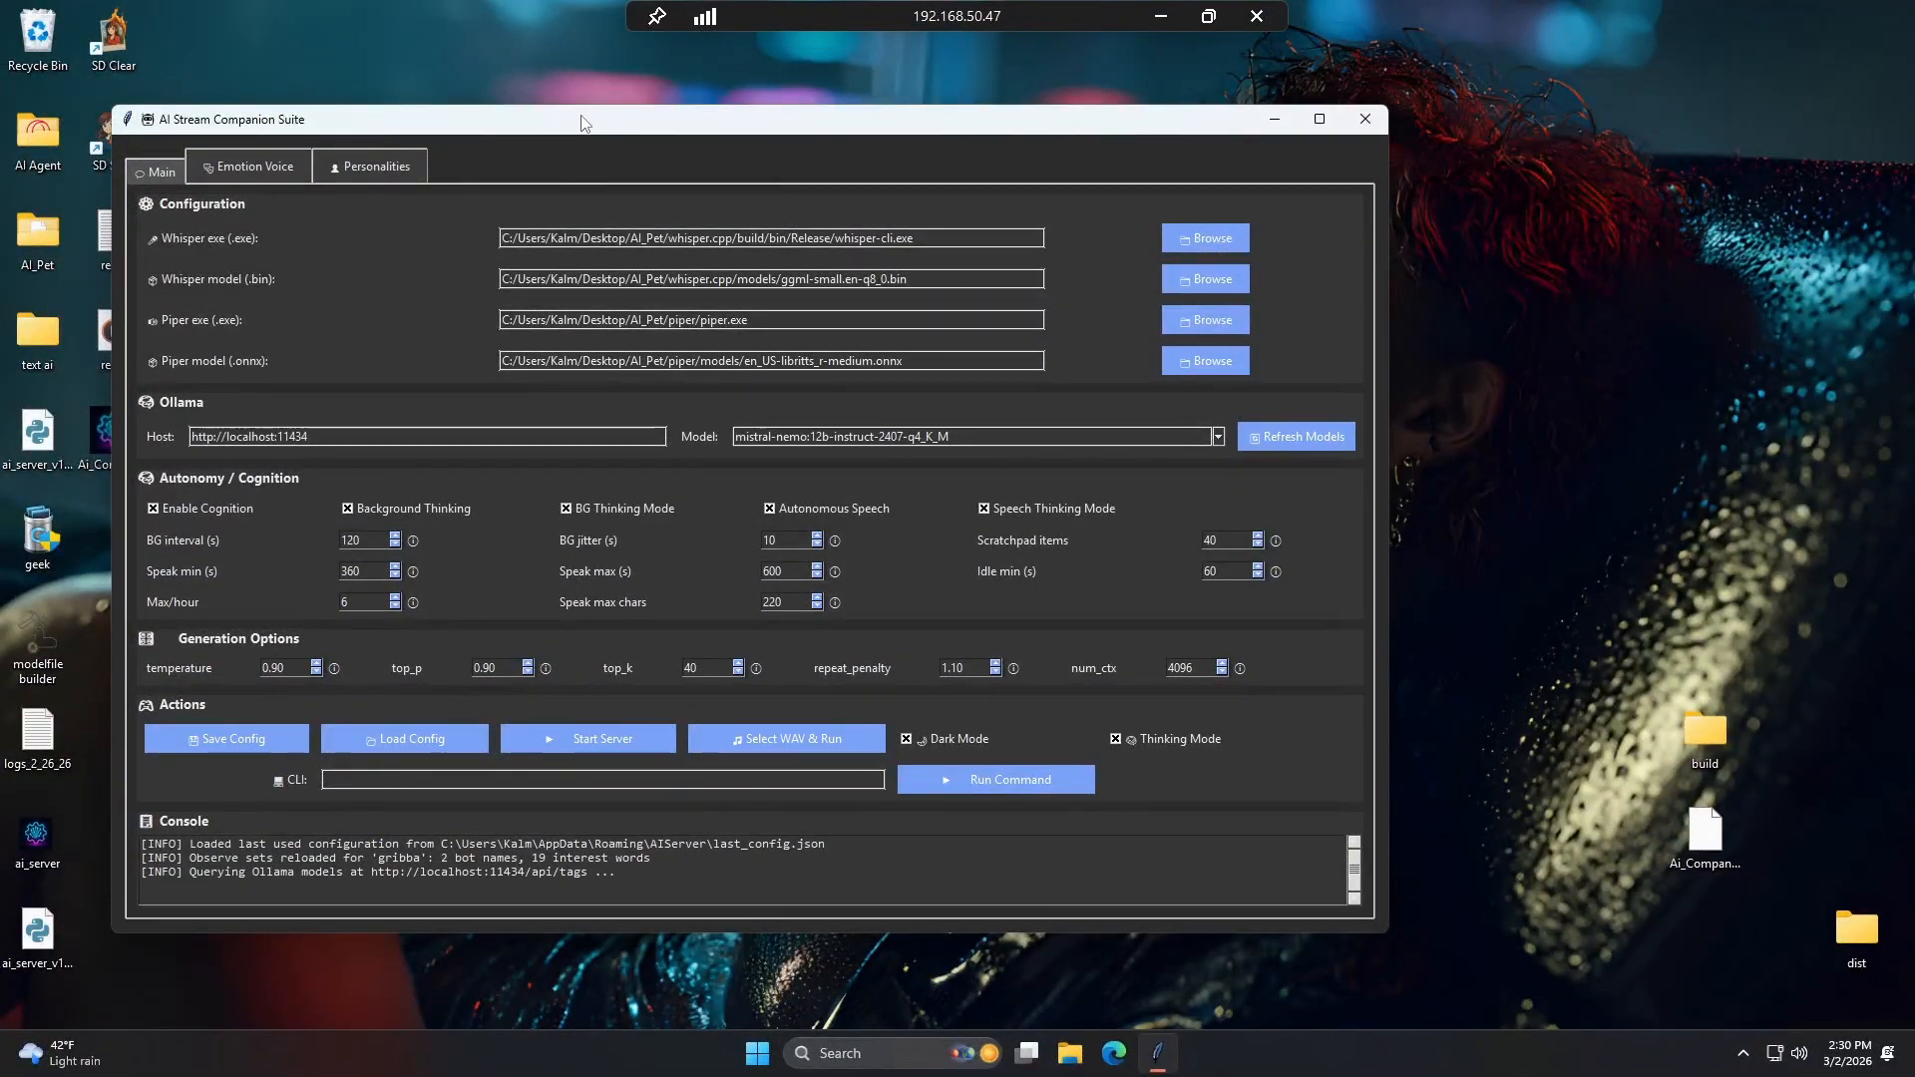
left_click_drag(581, 121, 475, 94)
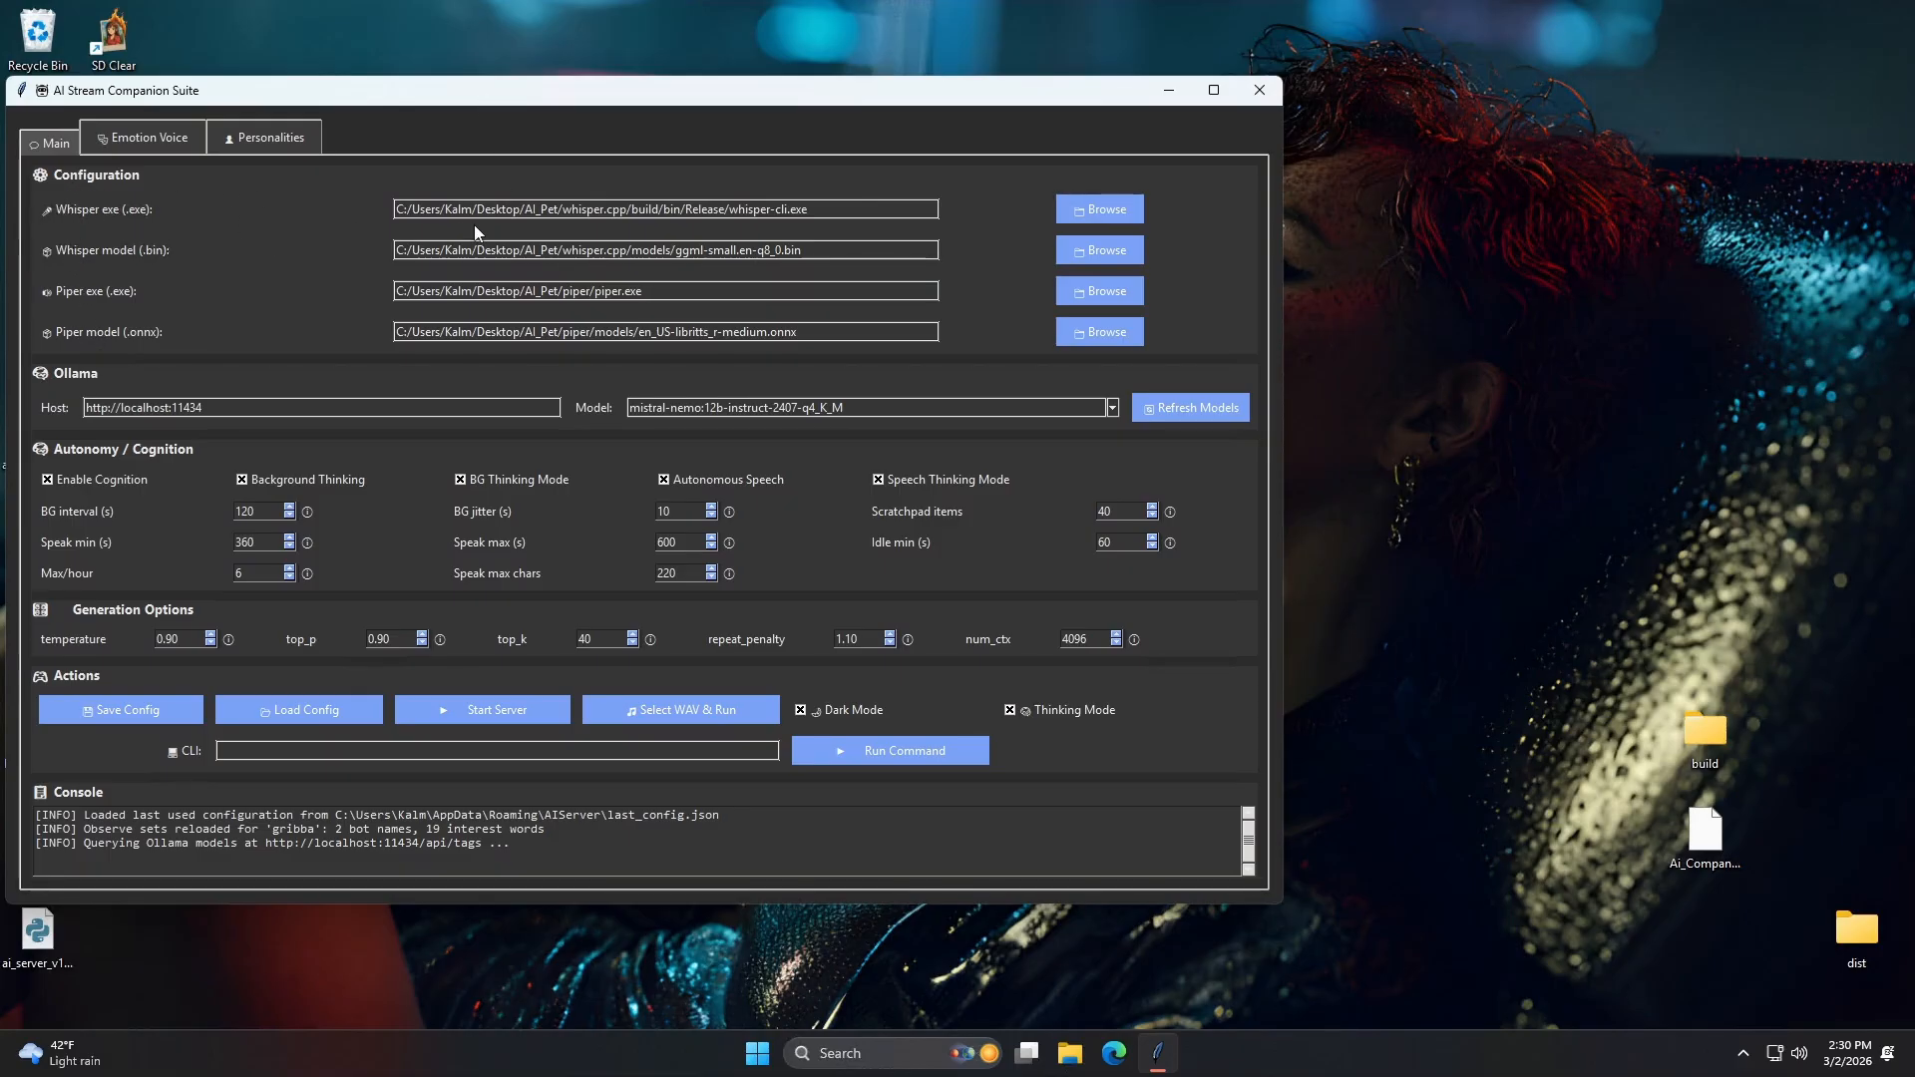
left_click(1110, 207)
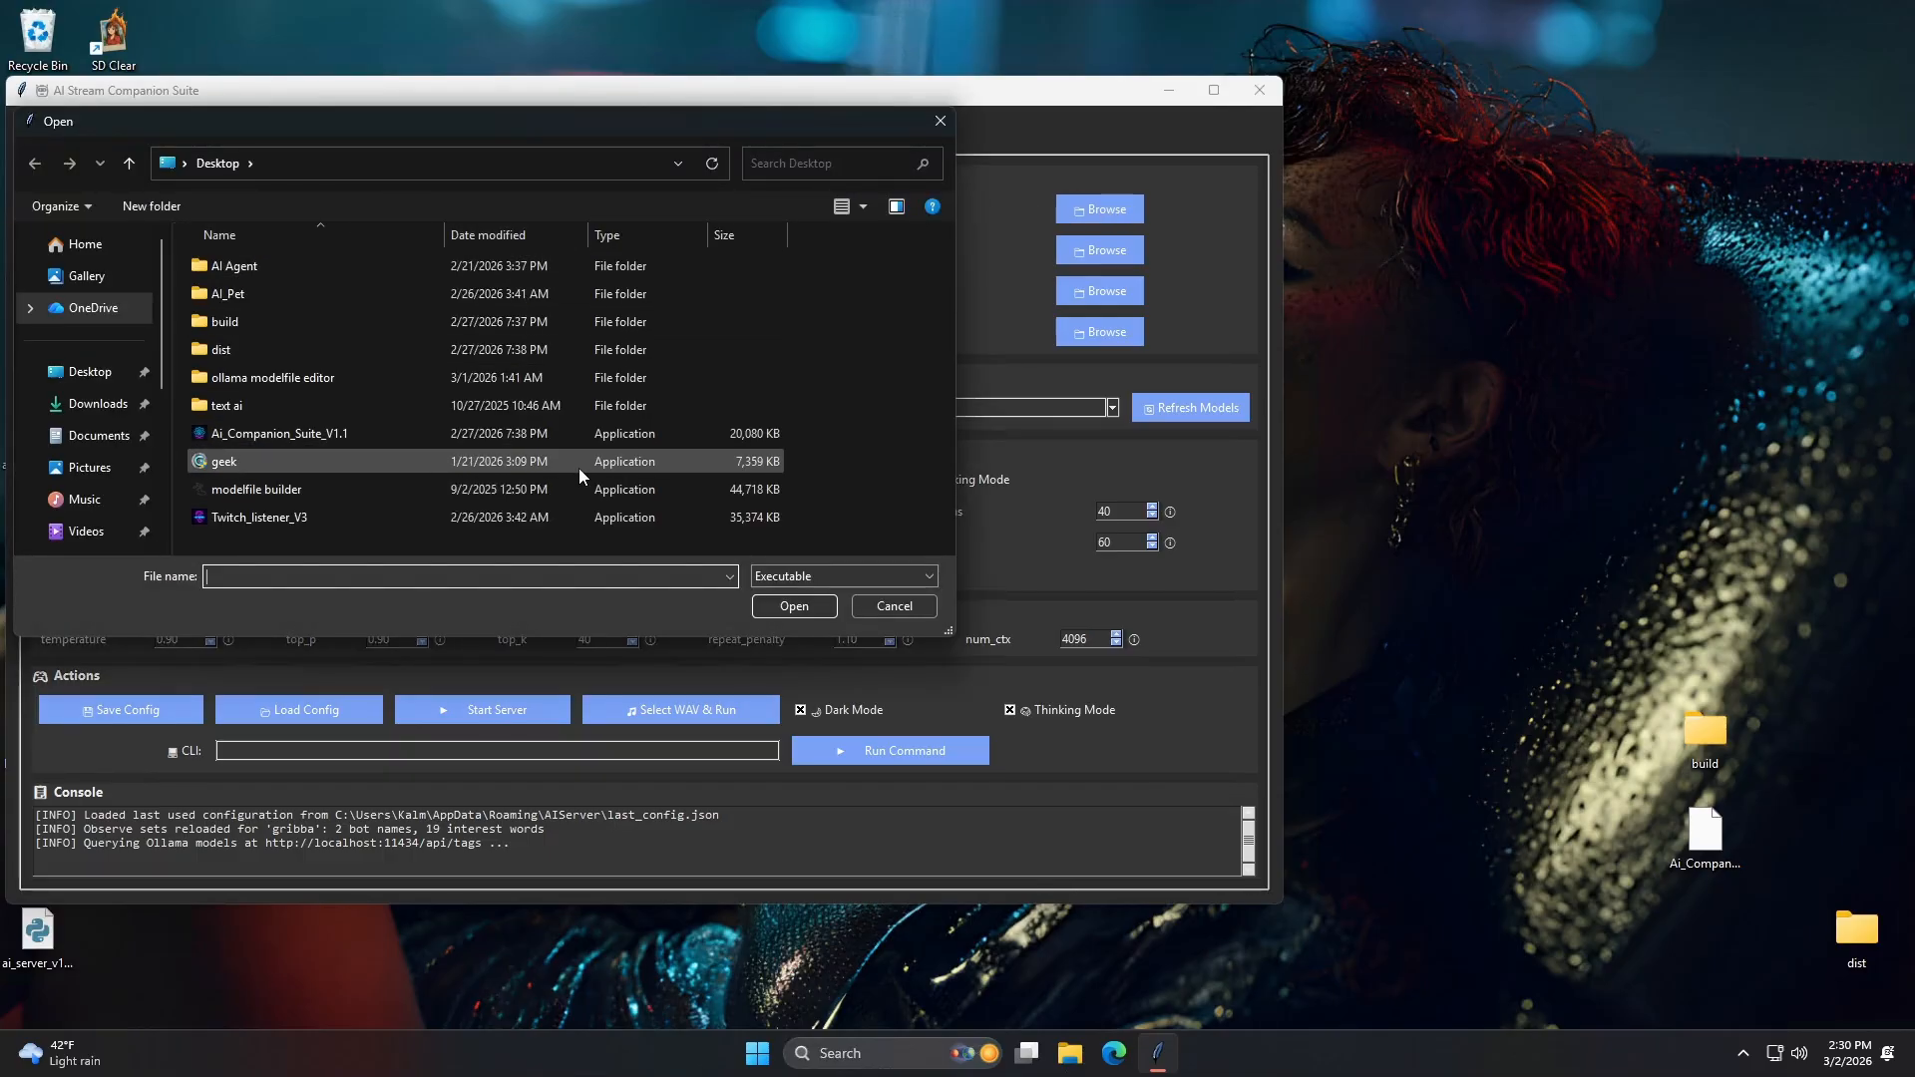
left_click(894, 606)
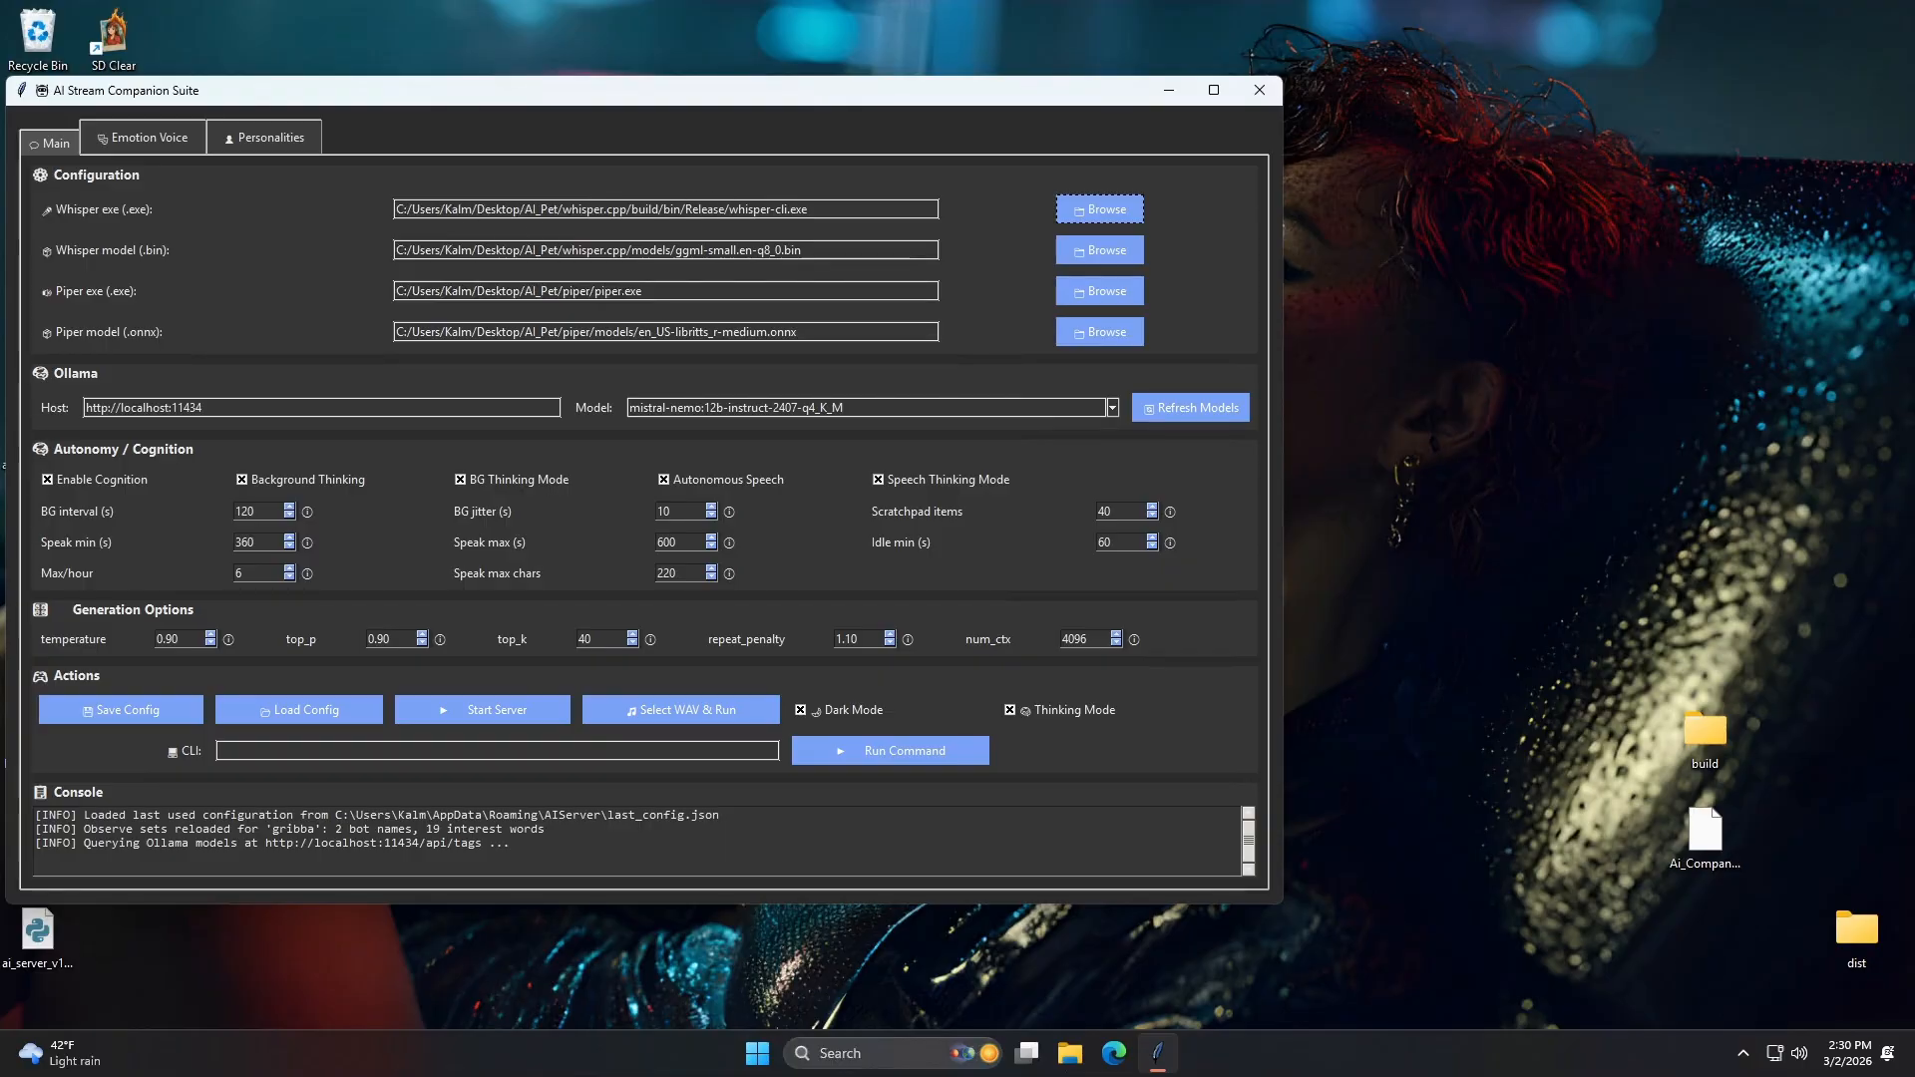
Minimize the remote session and open the whisper-bin-x64 Release folder inside Stream companion reqs.
mouse_move(1257, 4)
left_click(1167, 10)
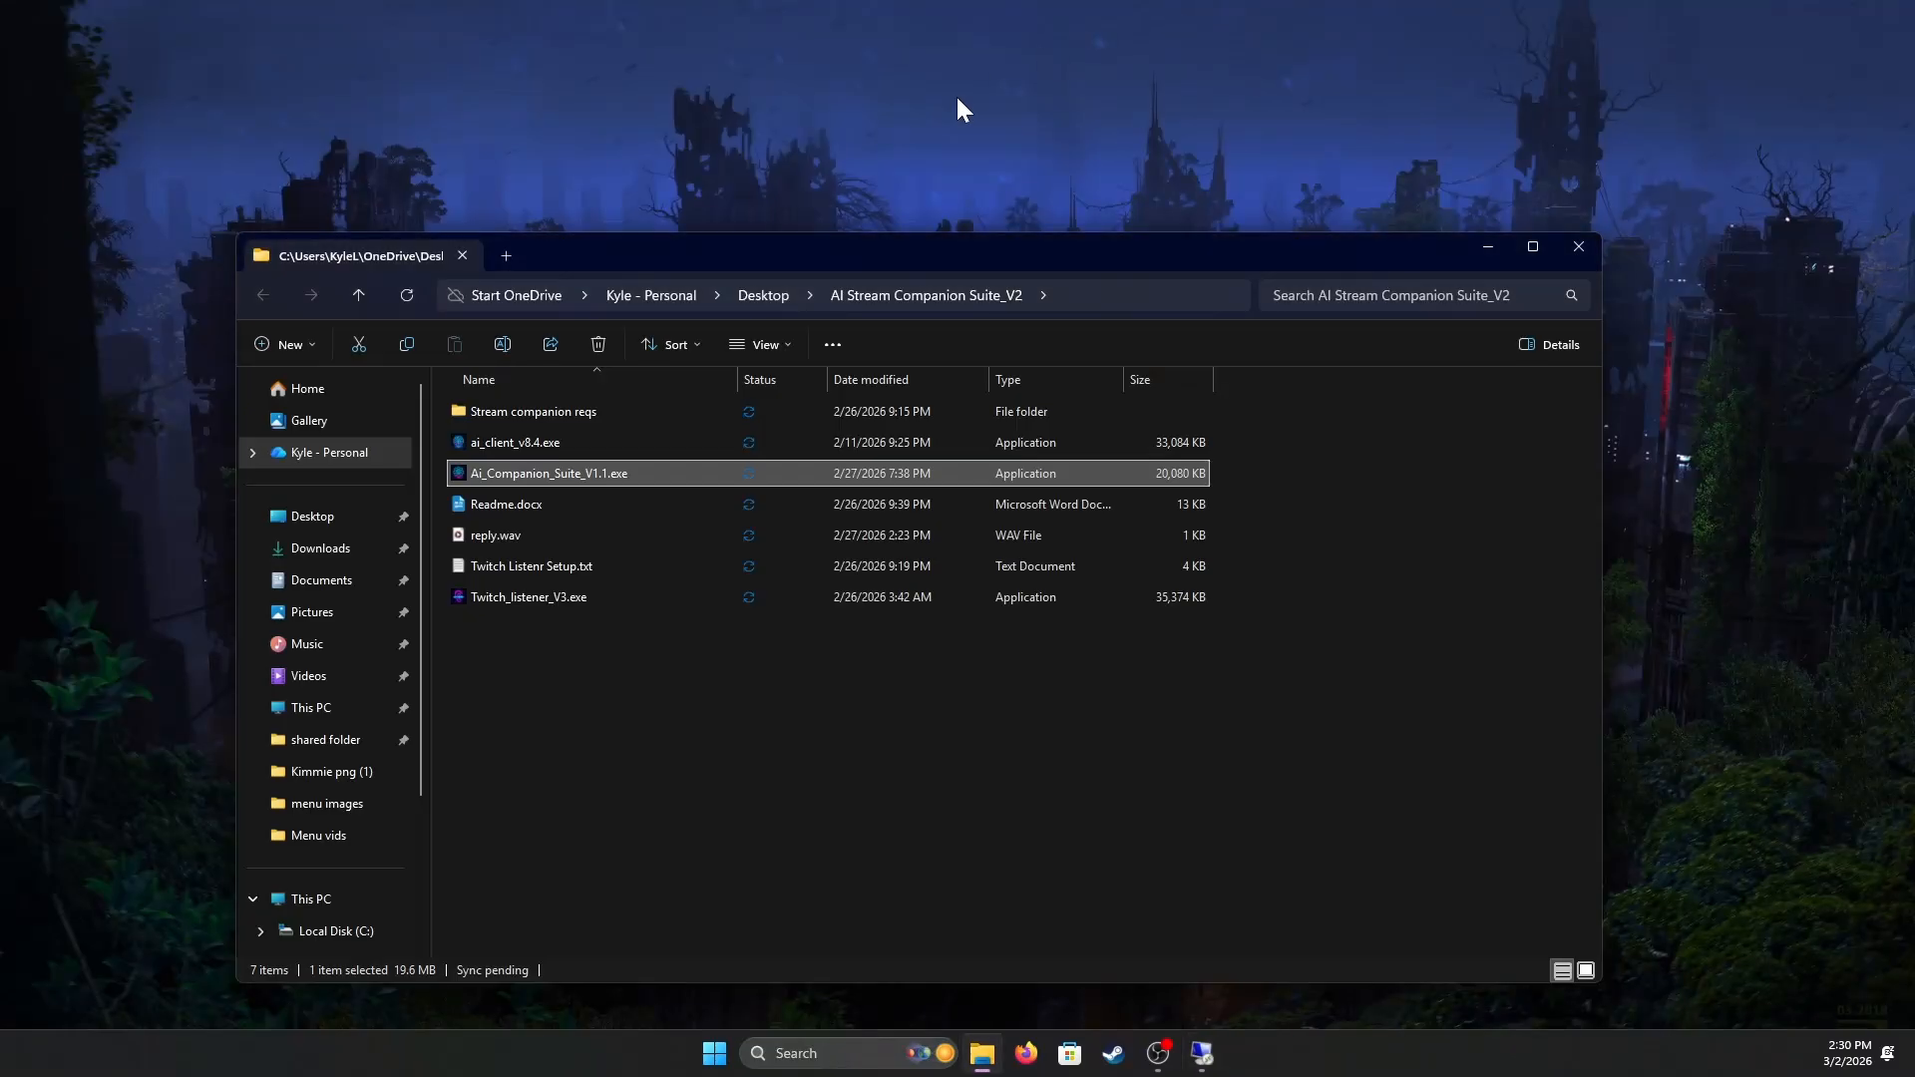
double_click(547, 413)
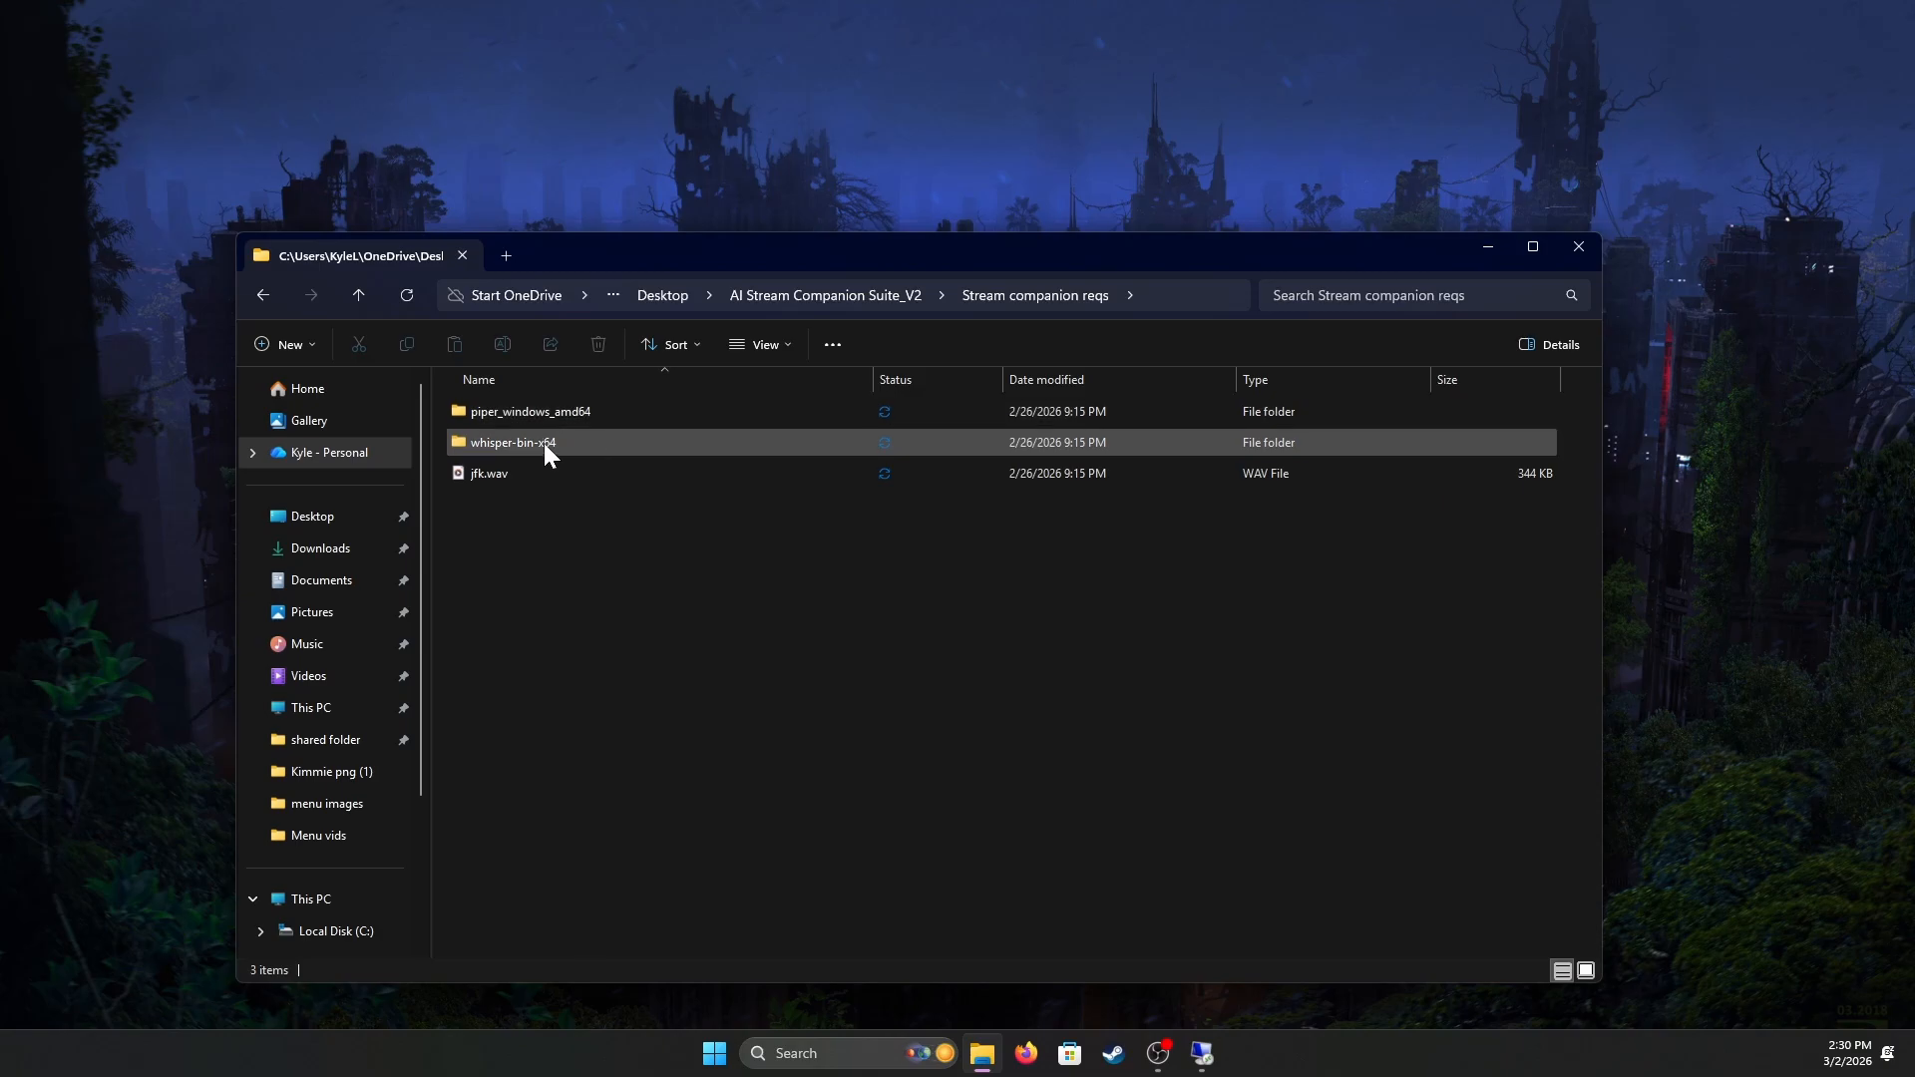
double_click(543, 443)
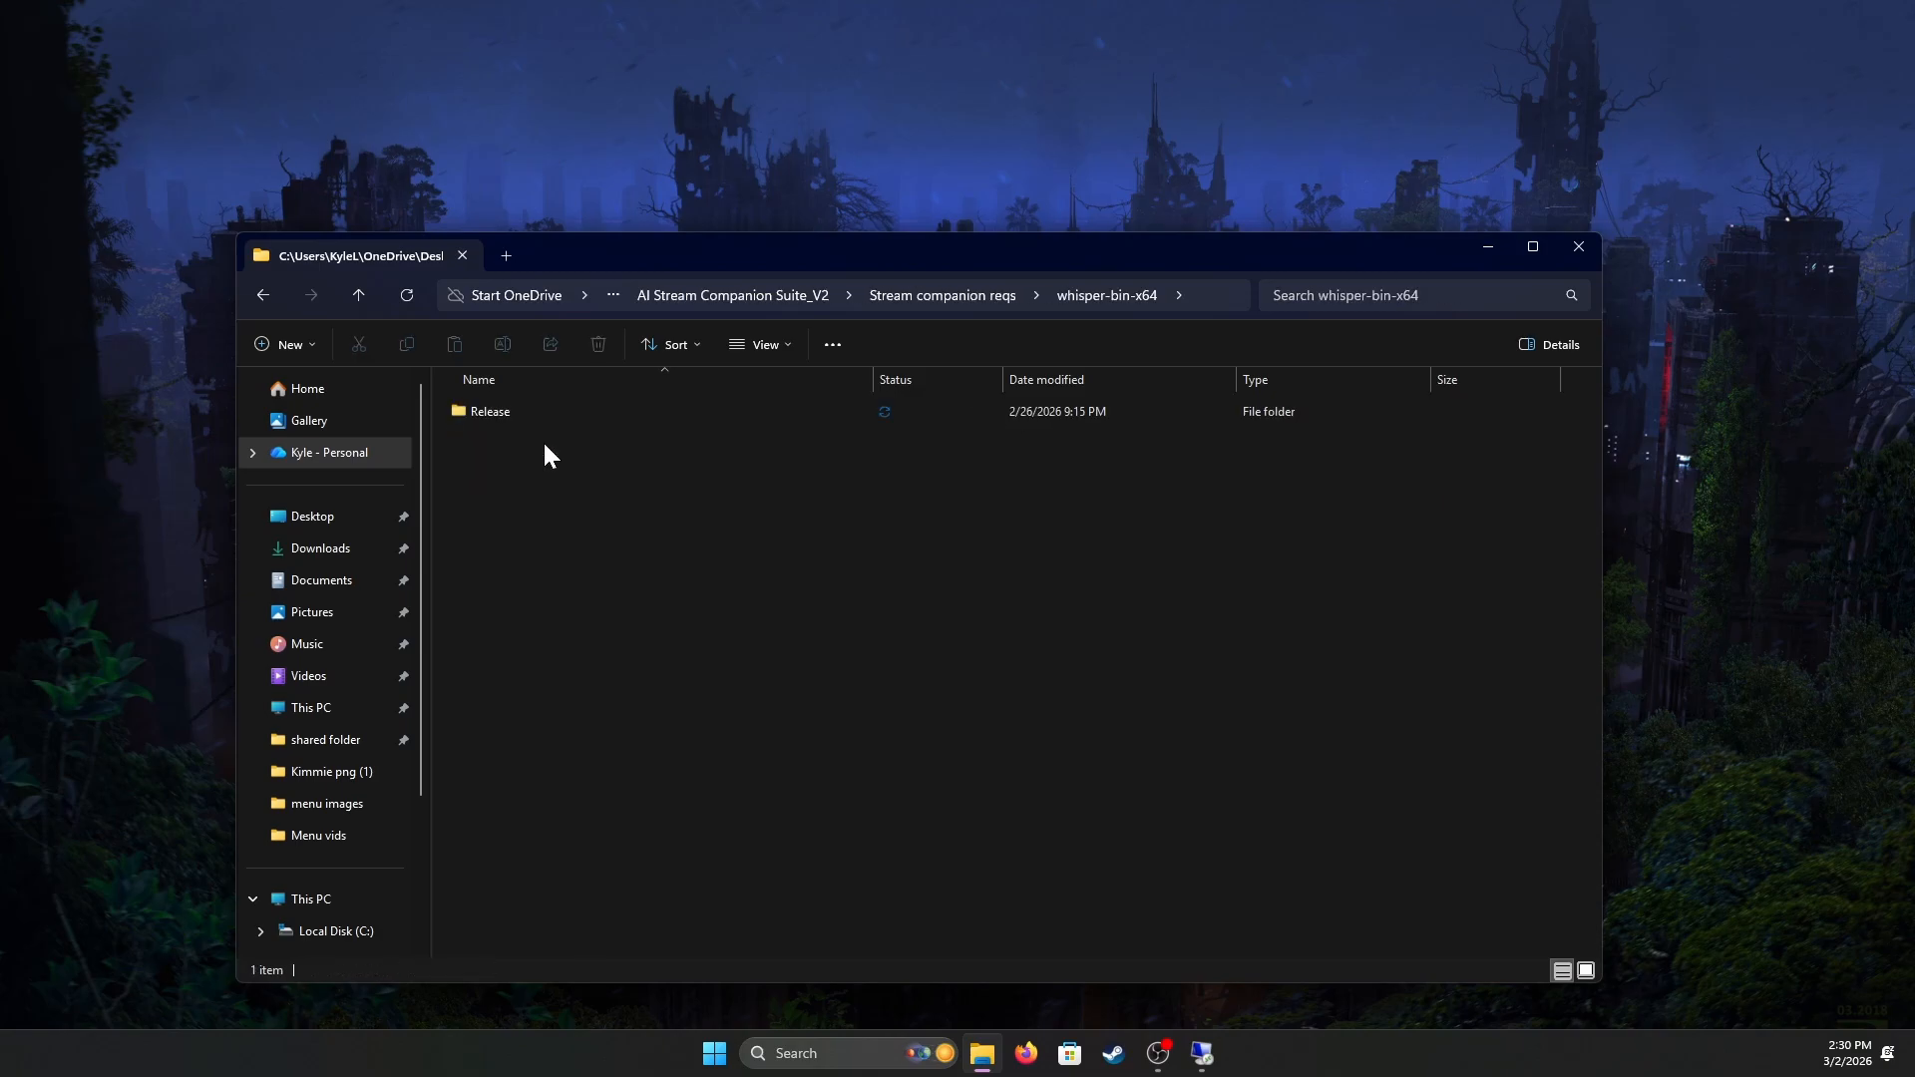
double_click(535, 423)
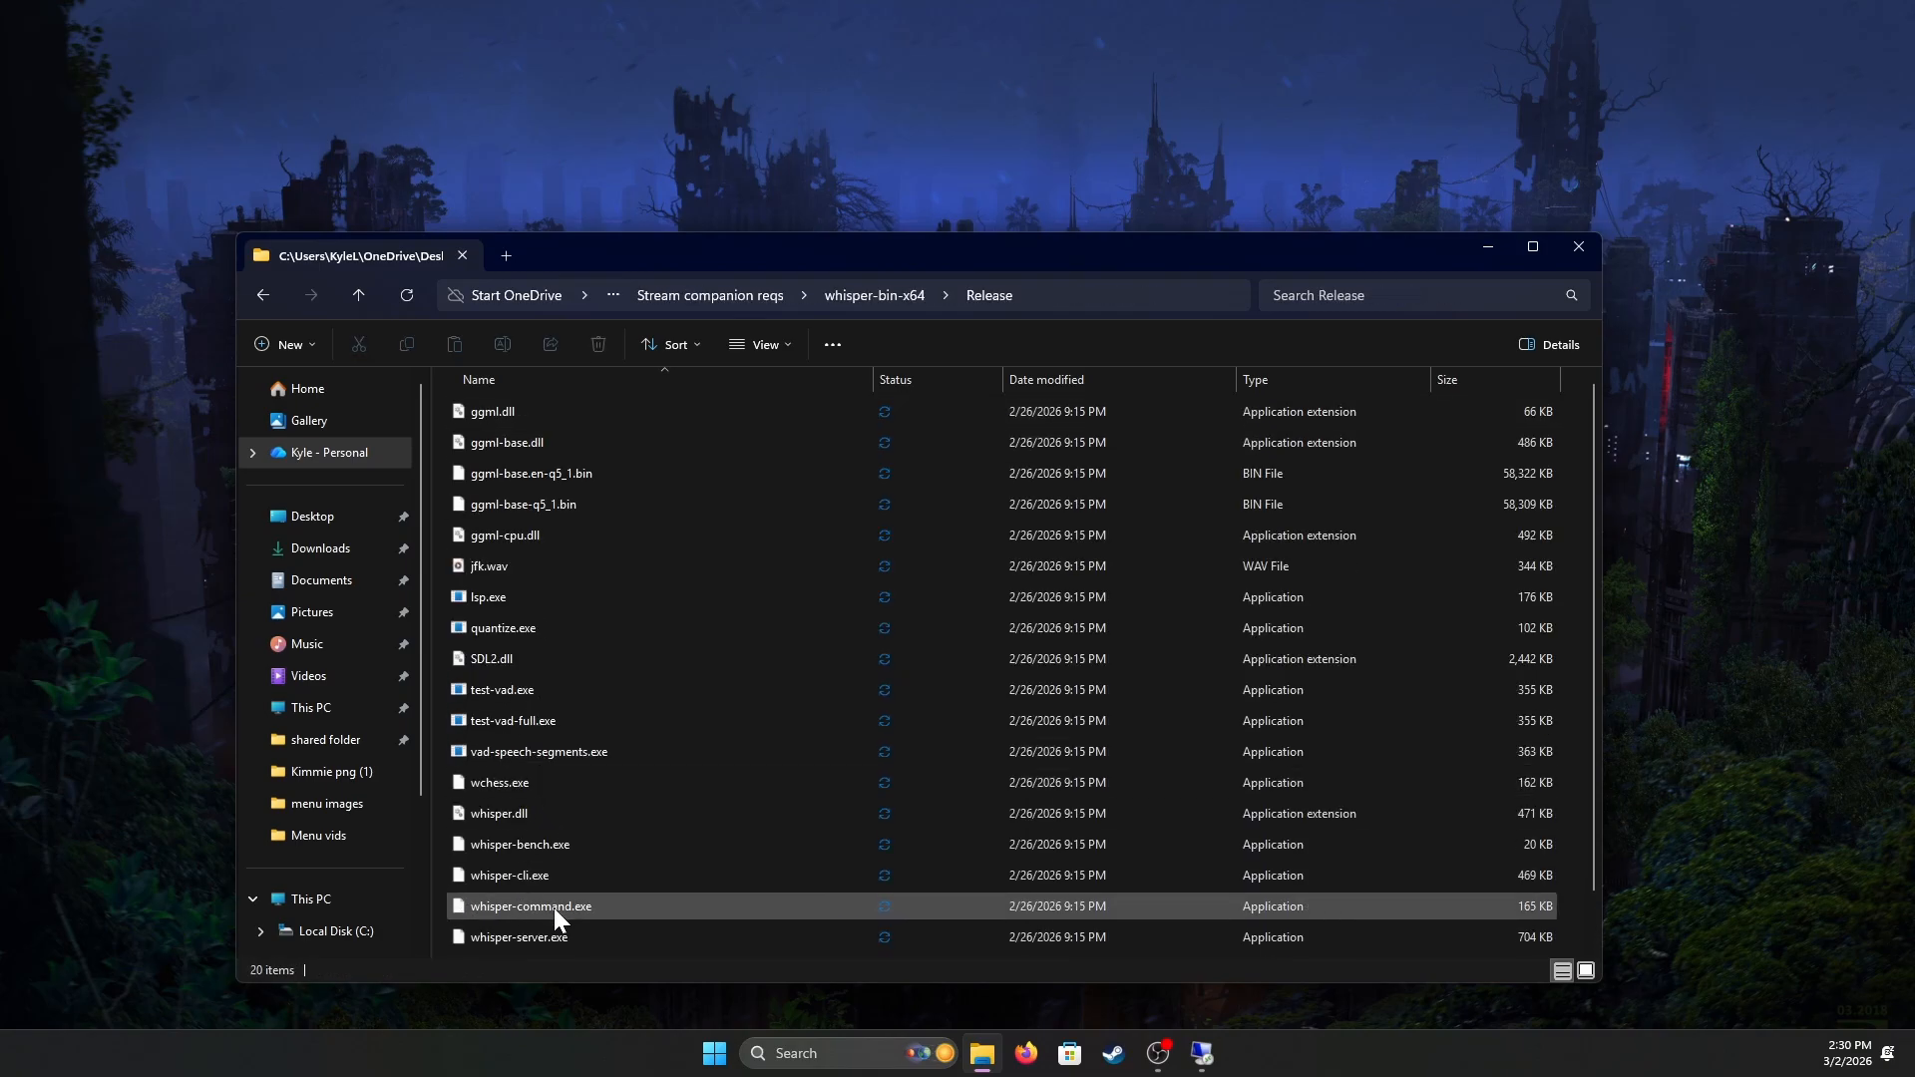
Switch to the remote desktop session and highlight the file names in the Whisper exe, Whisper model, Piper exe and Piper model paths.
left_click(1199, 1055)
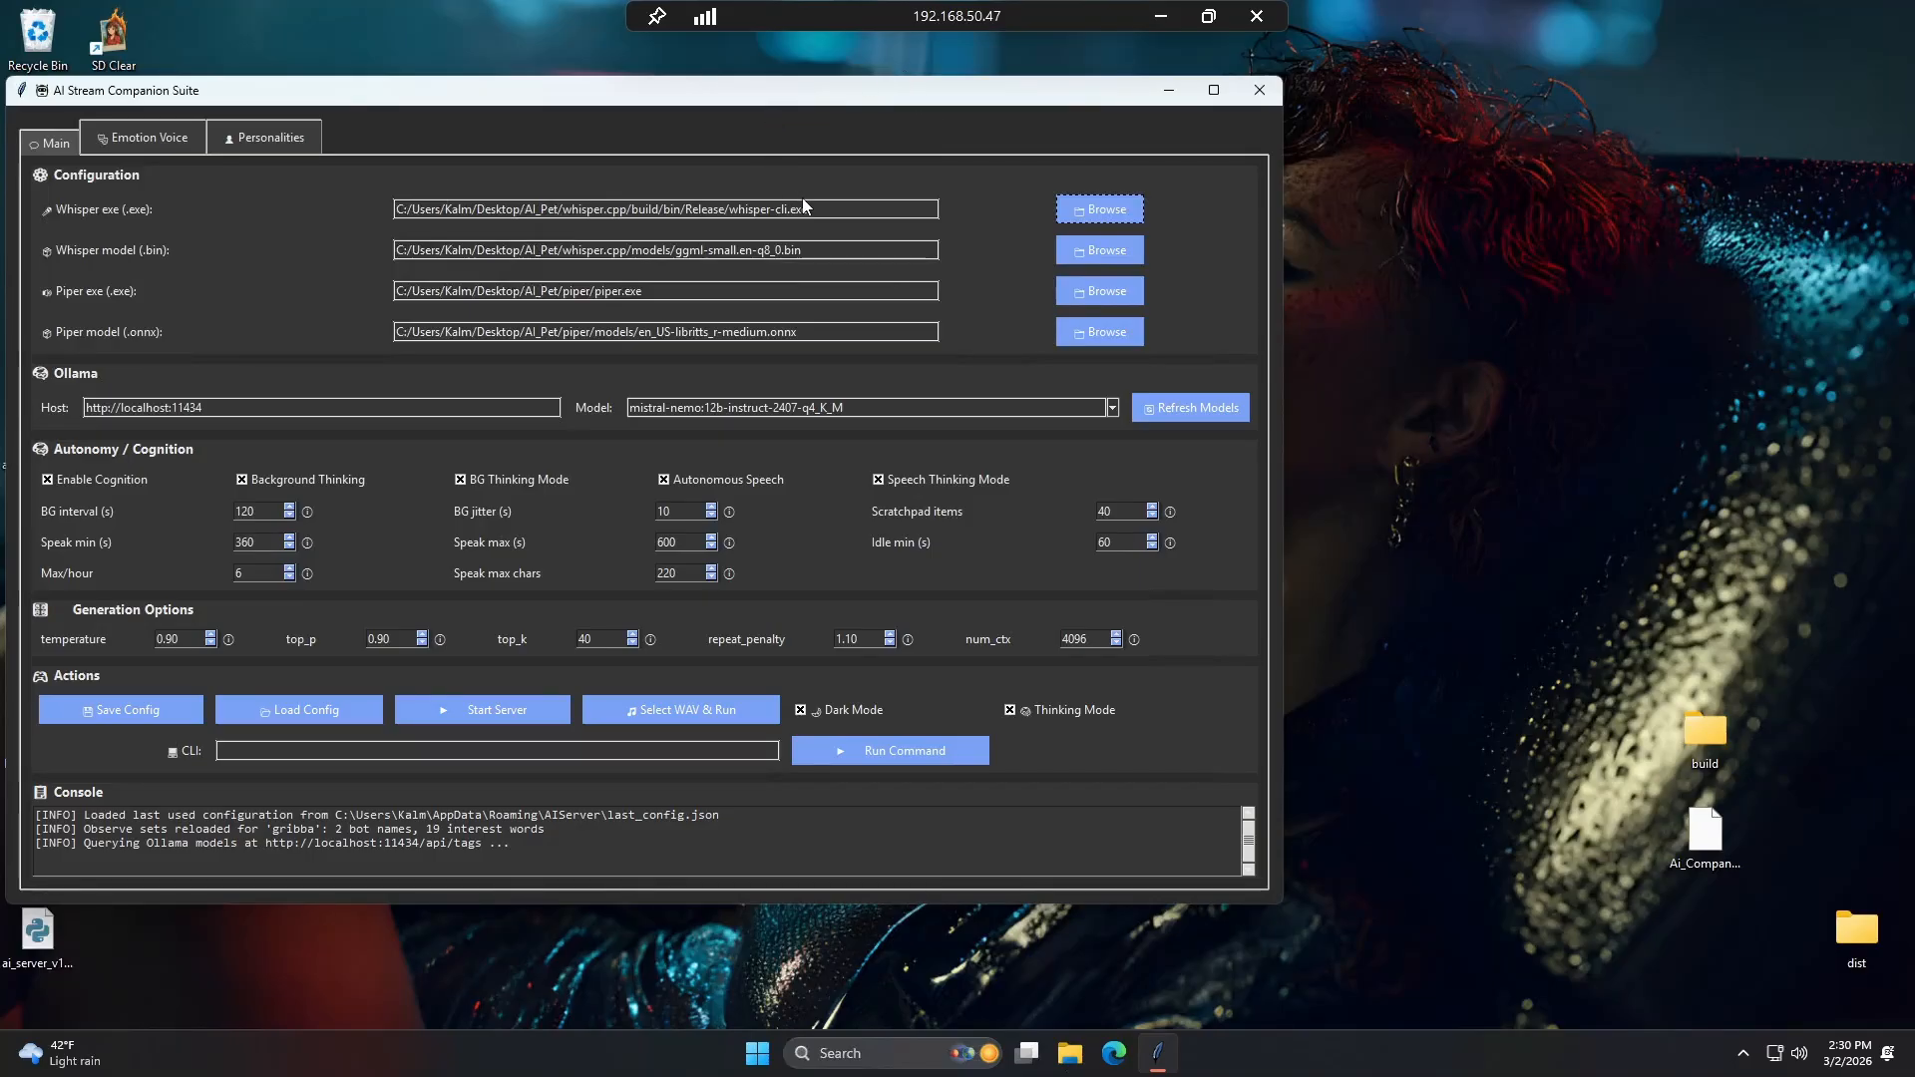
left_click_drag(810, 210, 730, 210)
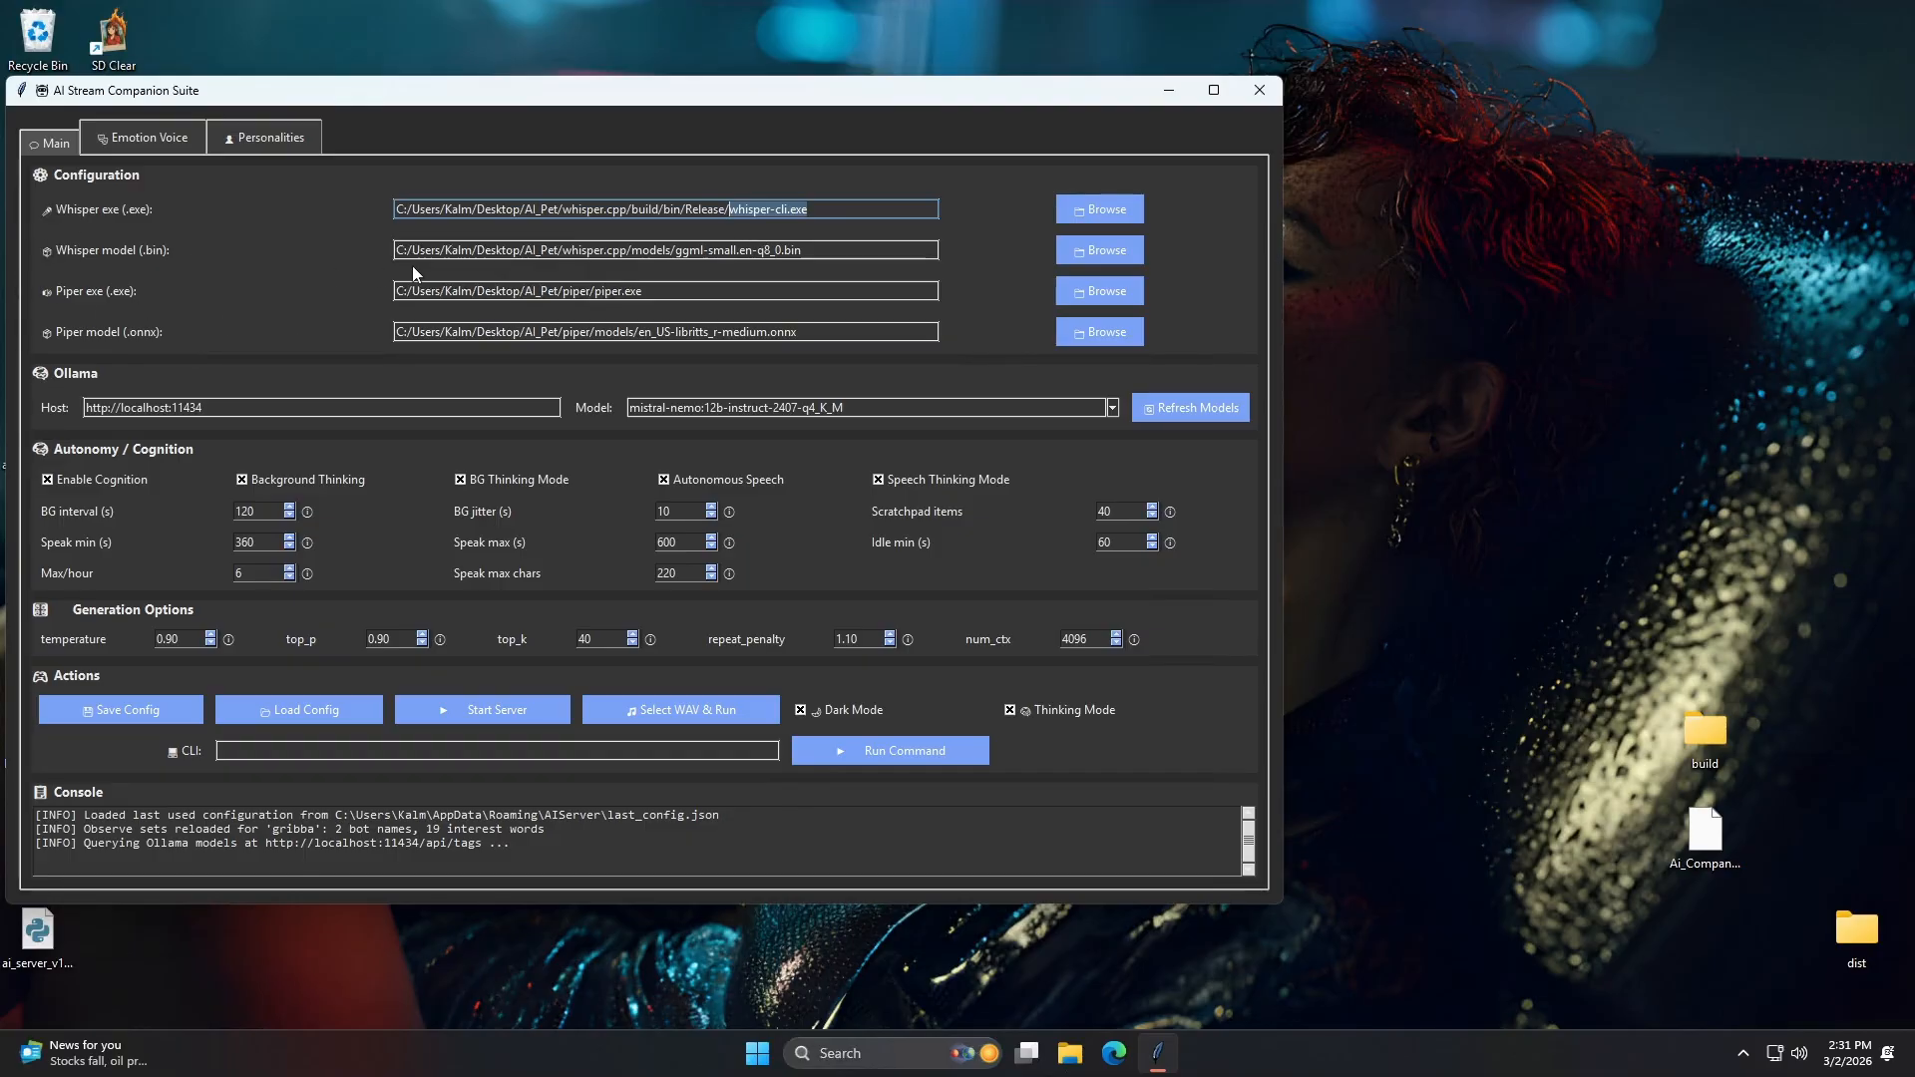
left_click(631, 249)
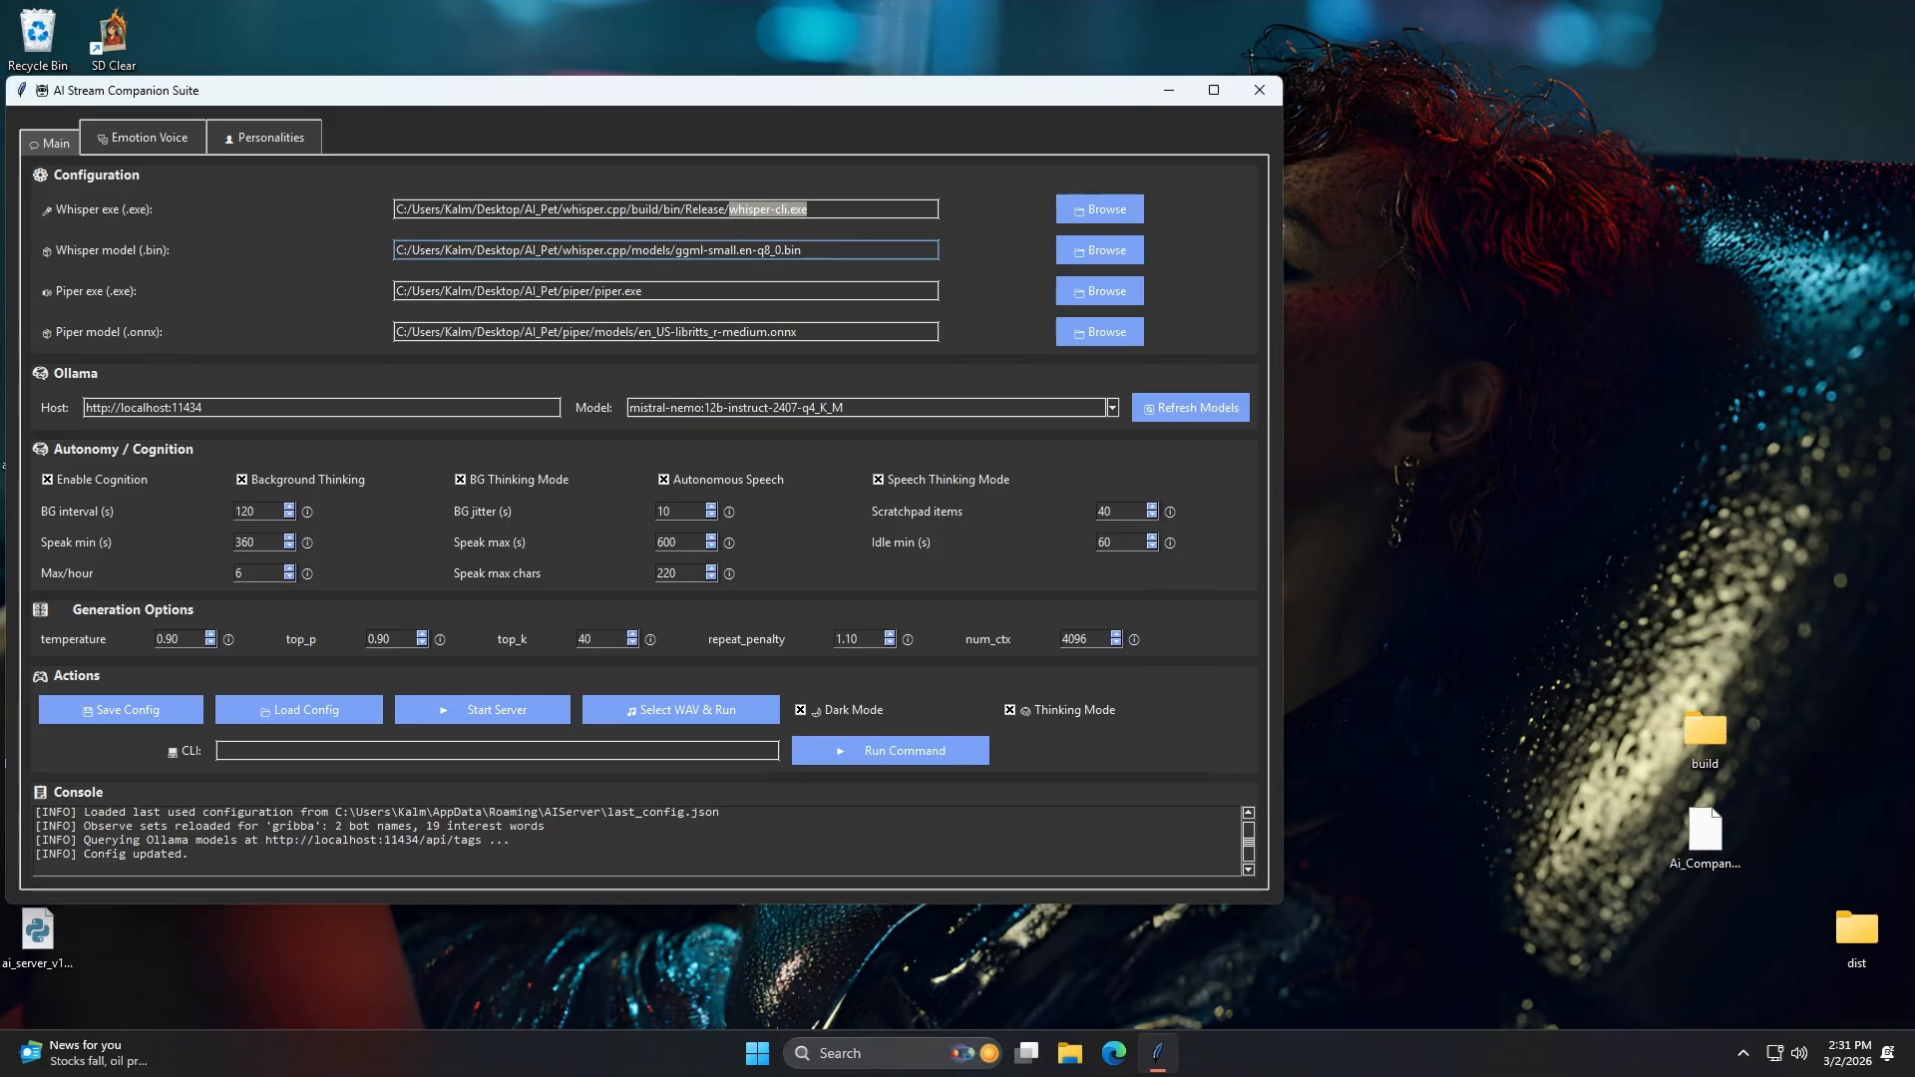
left_click_drag(802, 249, 675, 257)
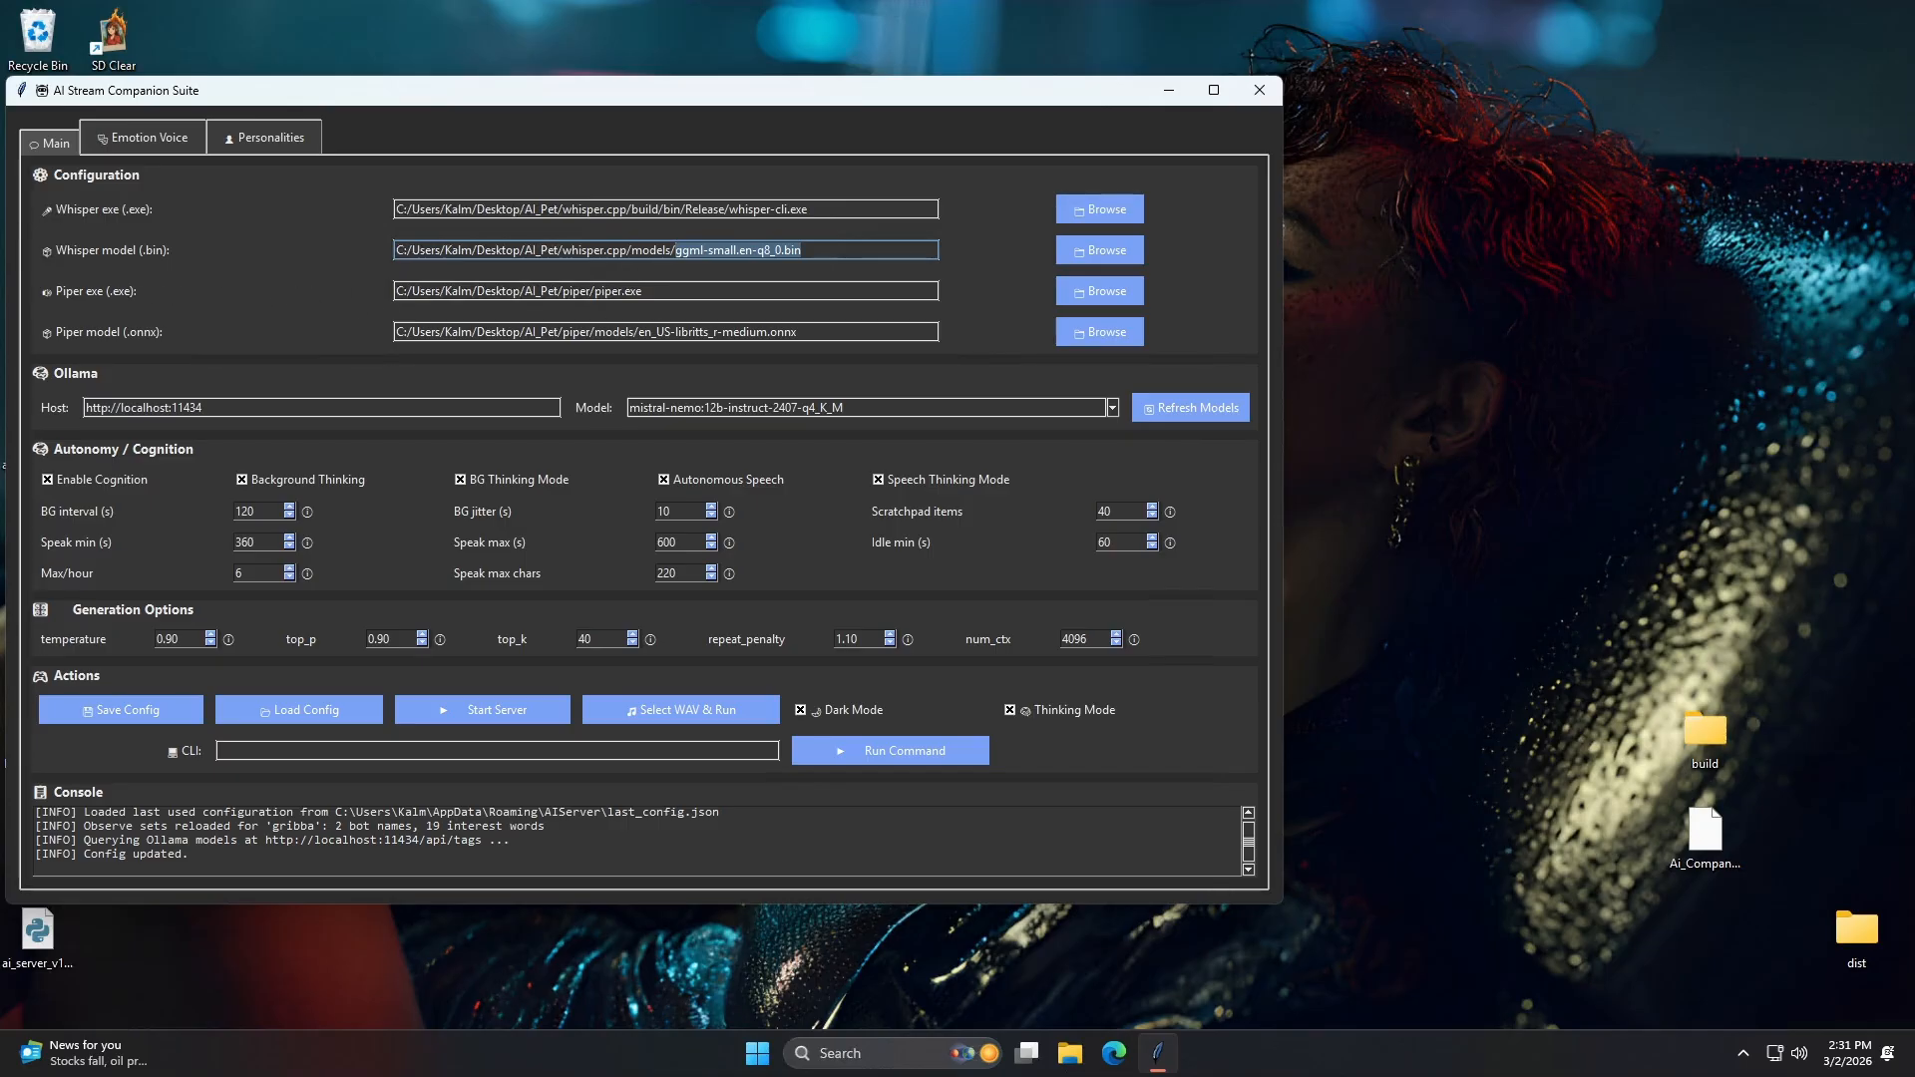
left_click(639, 291)
left_click_drag(642, 290, 594, 292)
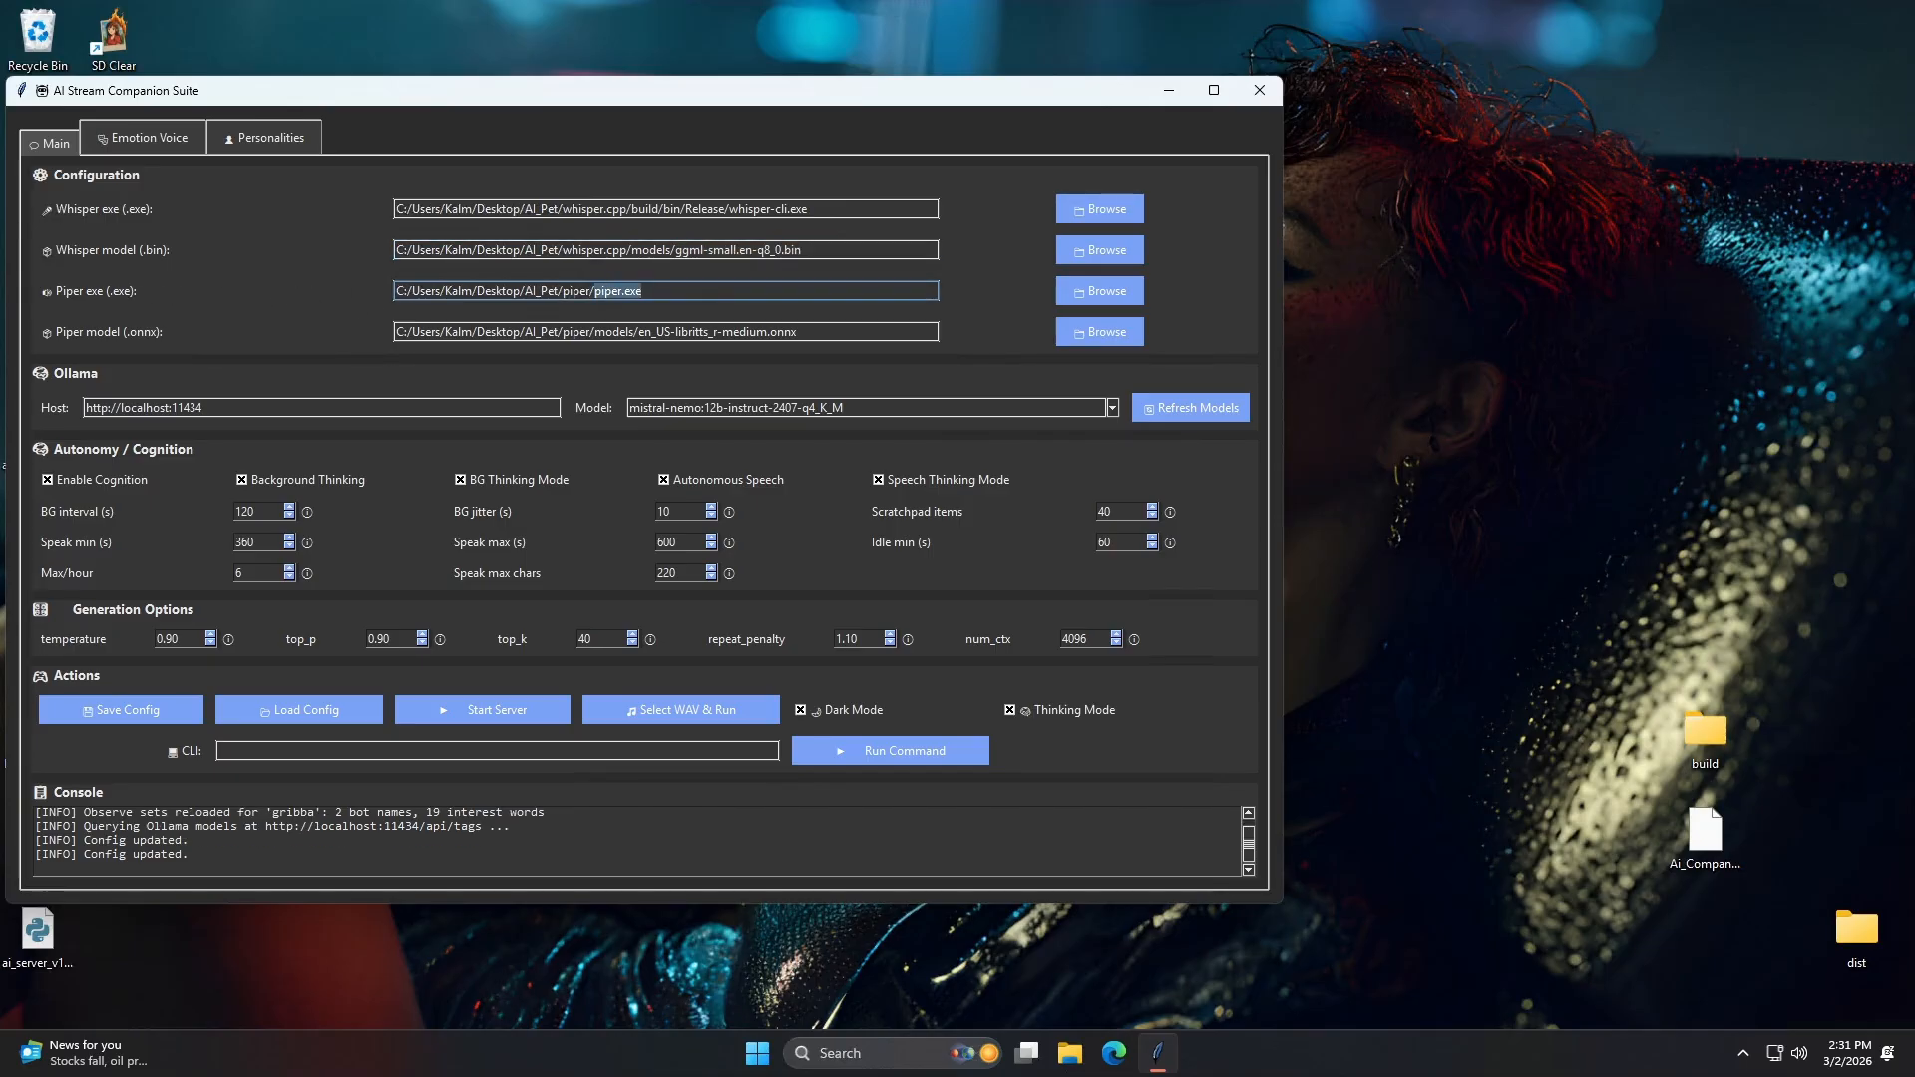
left_click(736, 293)
left_click_drag(802, 332, 639, 333)
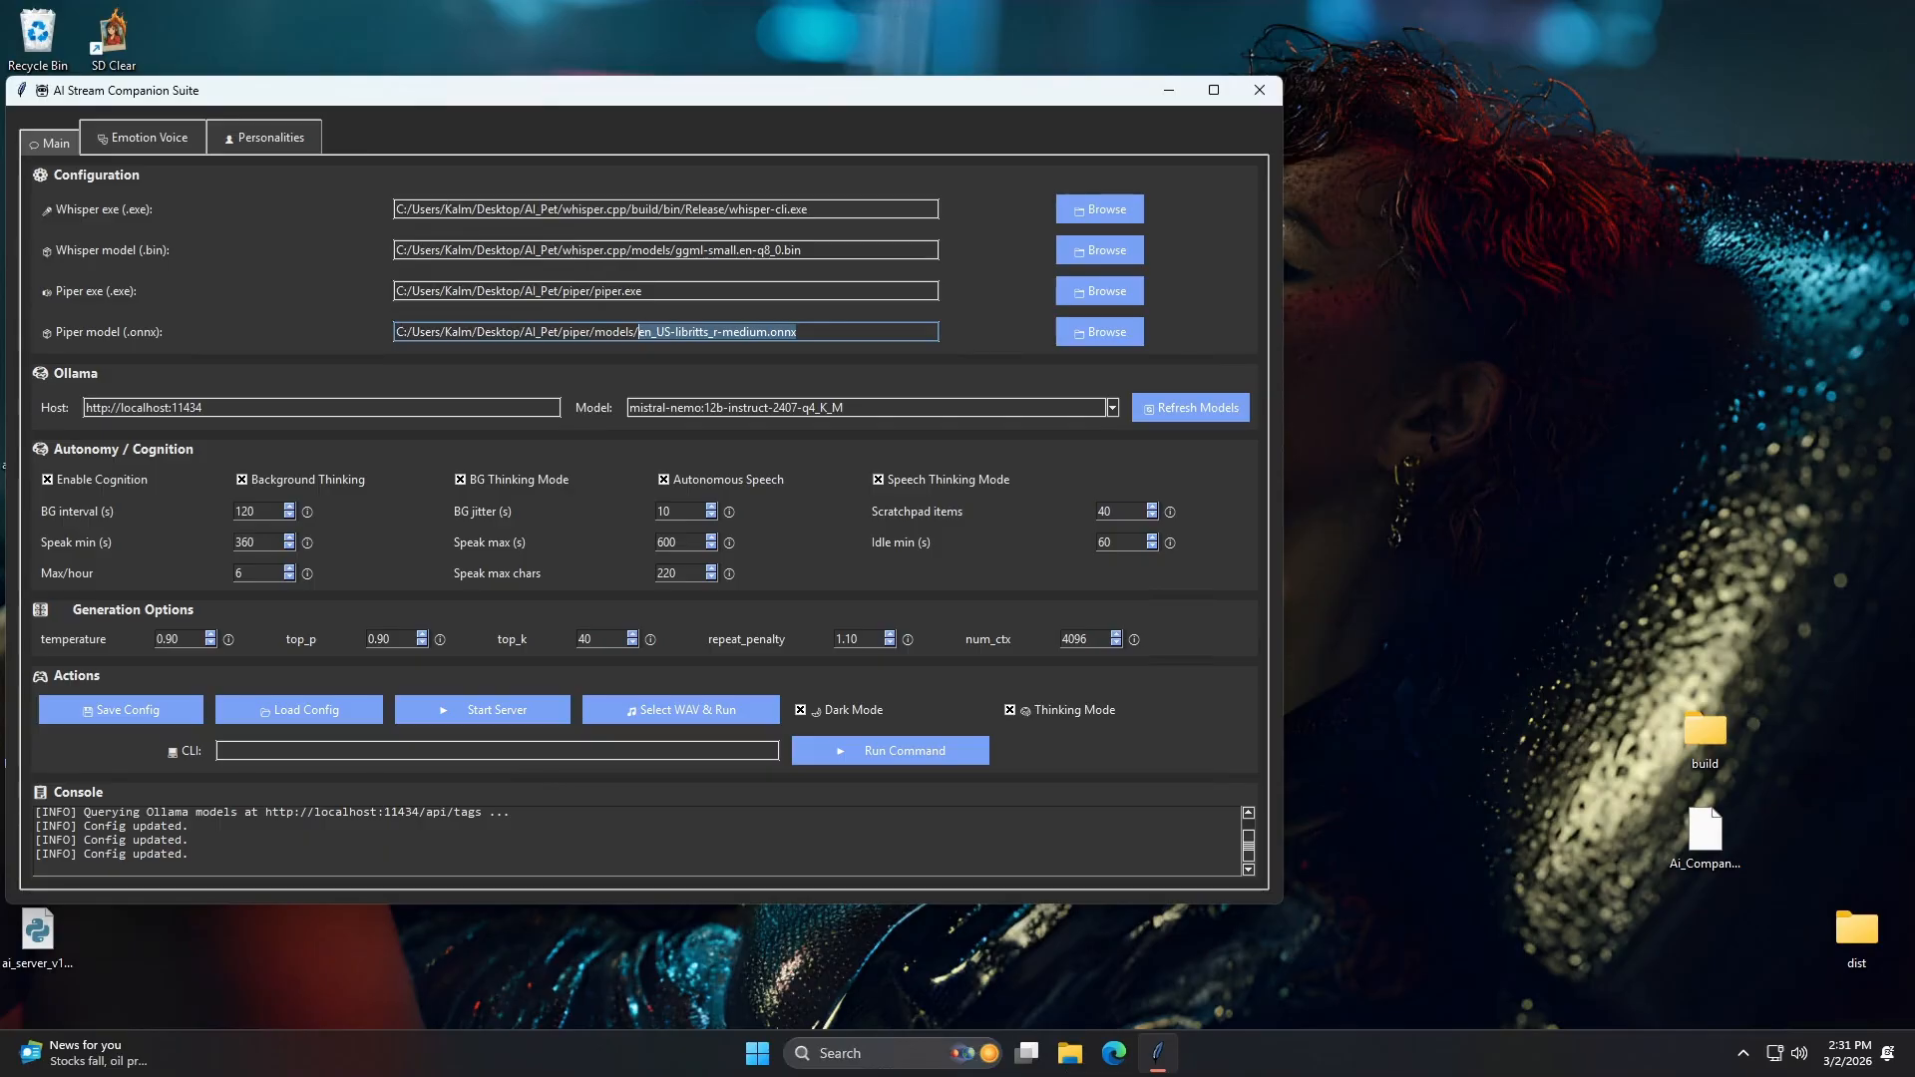
Minimize the remote session and point out en_US-danny-low.onnx and its JSON file in the piper folder under piper_windows_amd64.
left_click(1160, 16)
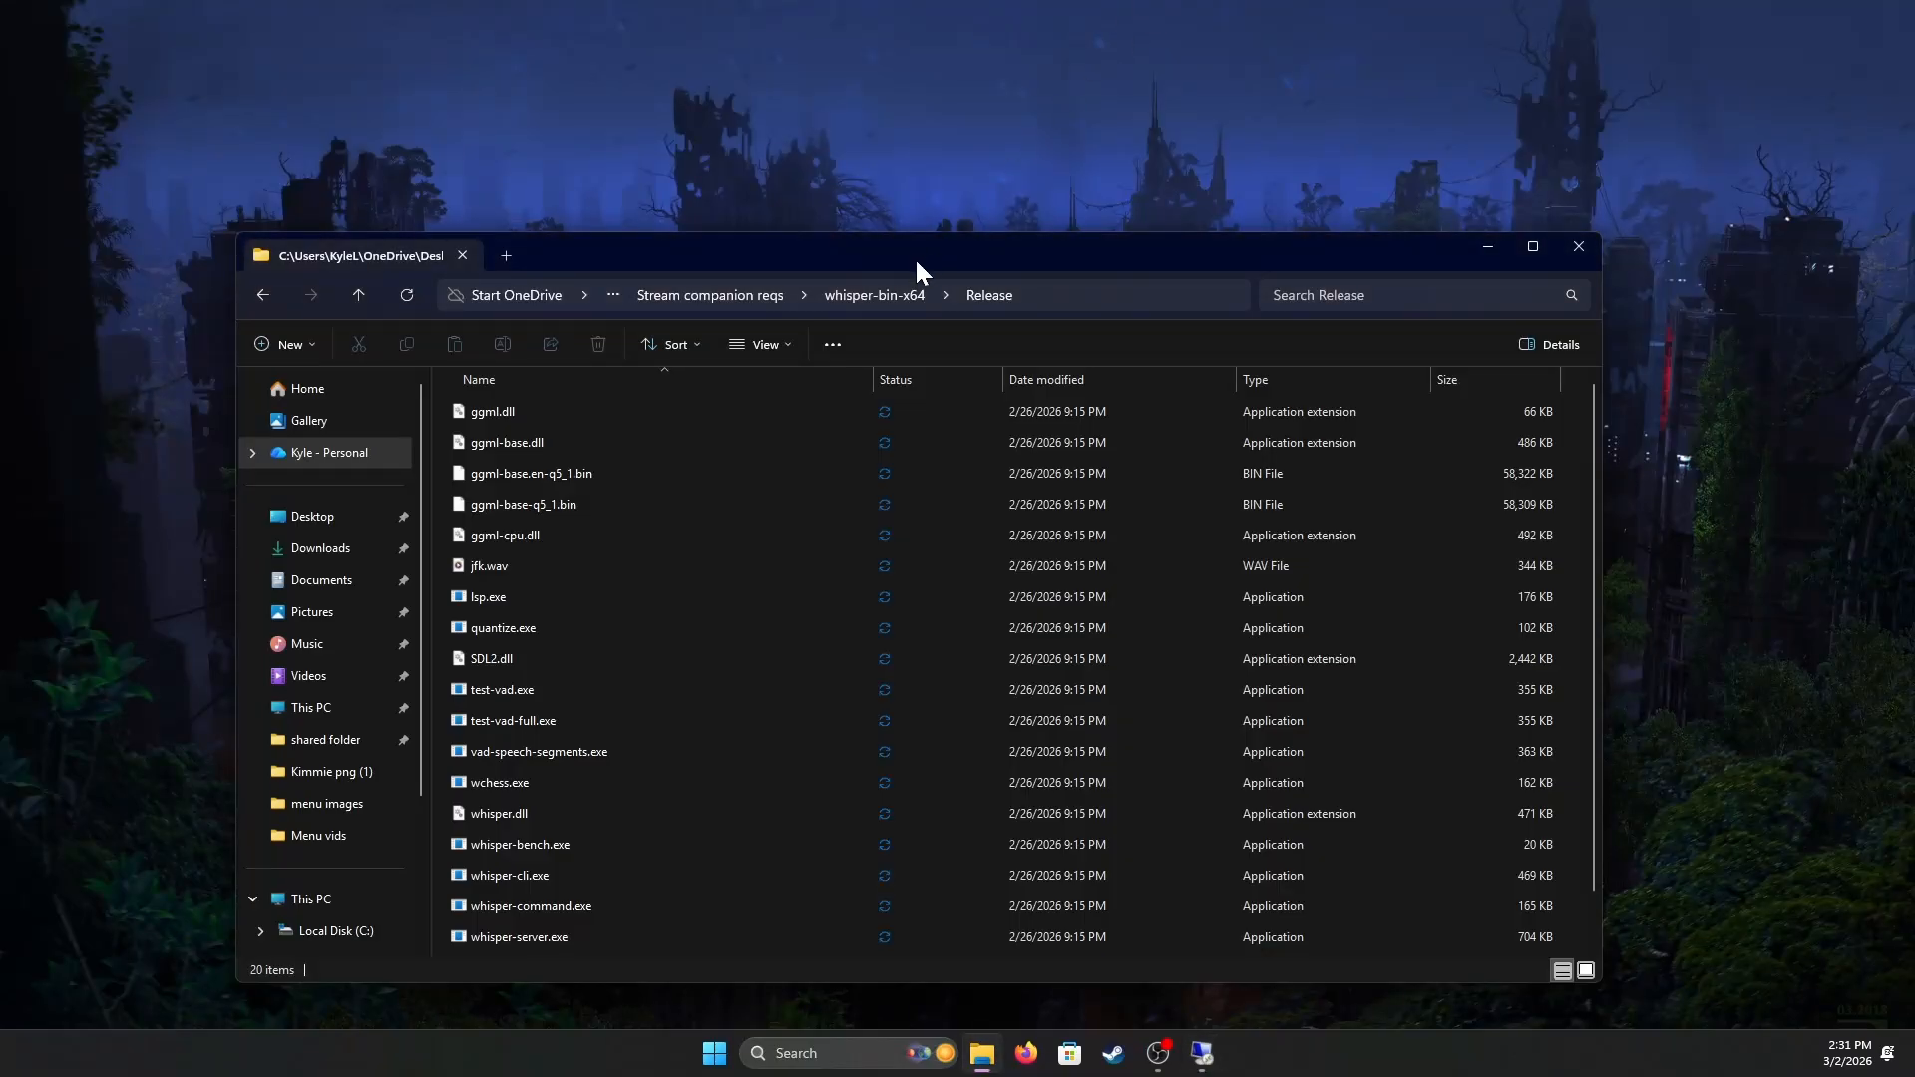
left_click(886, 296)
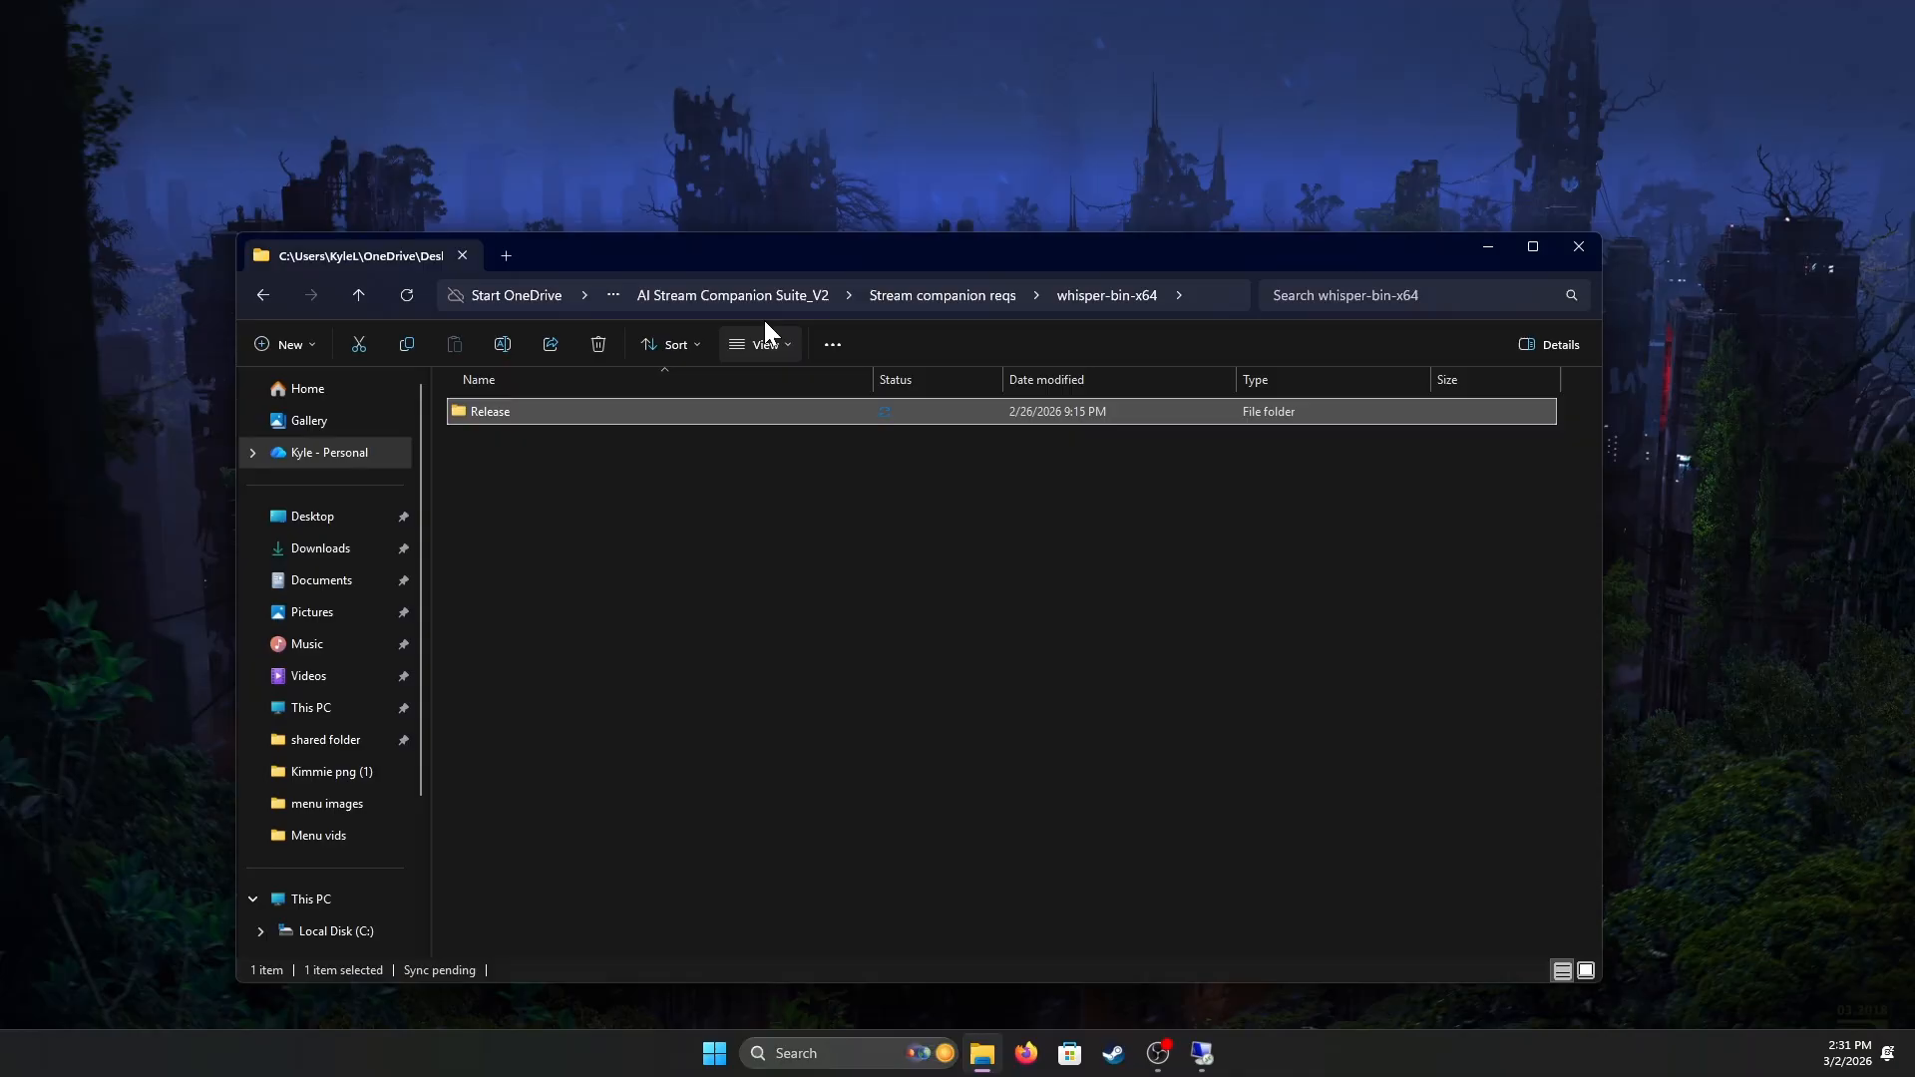
left_click(932, 293)
double_click(584, 407)
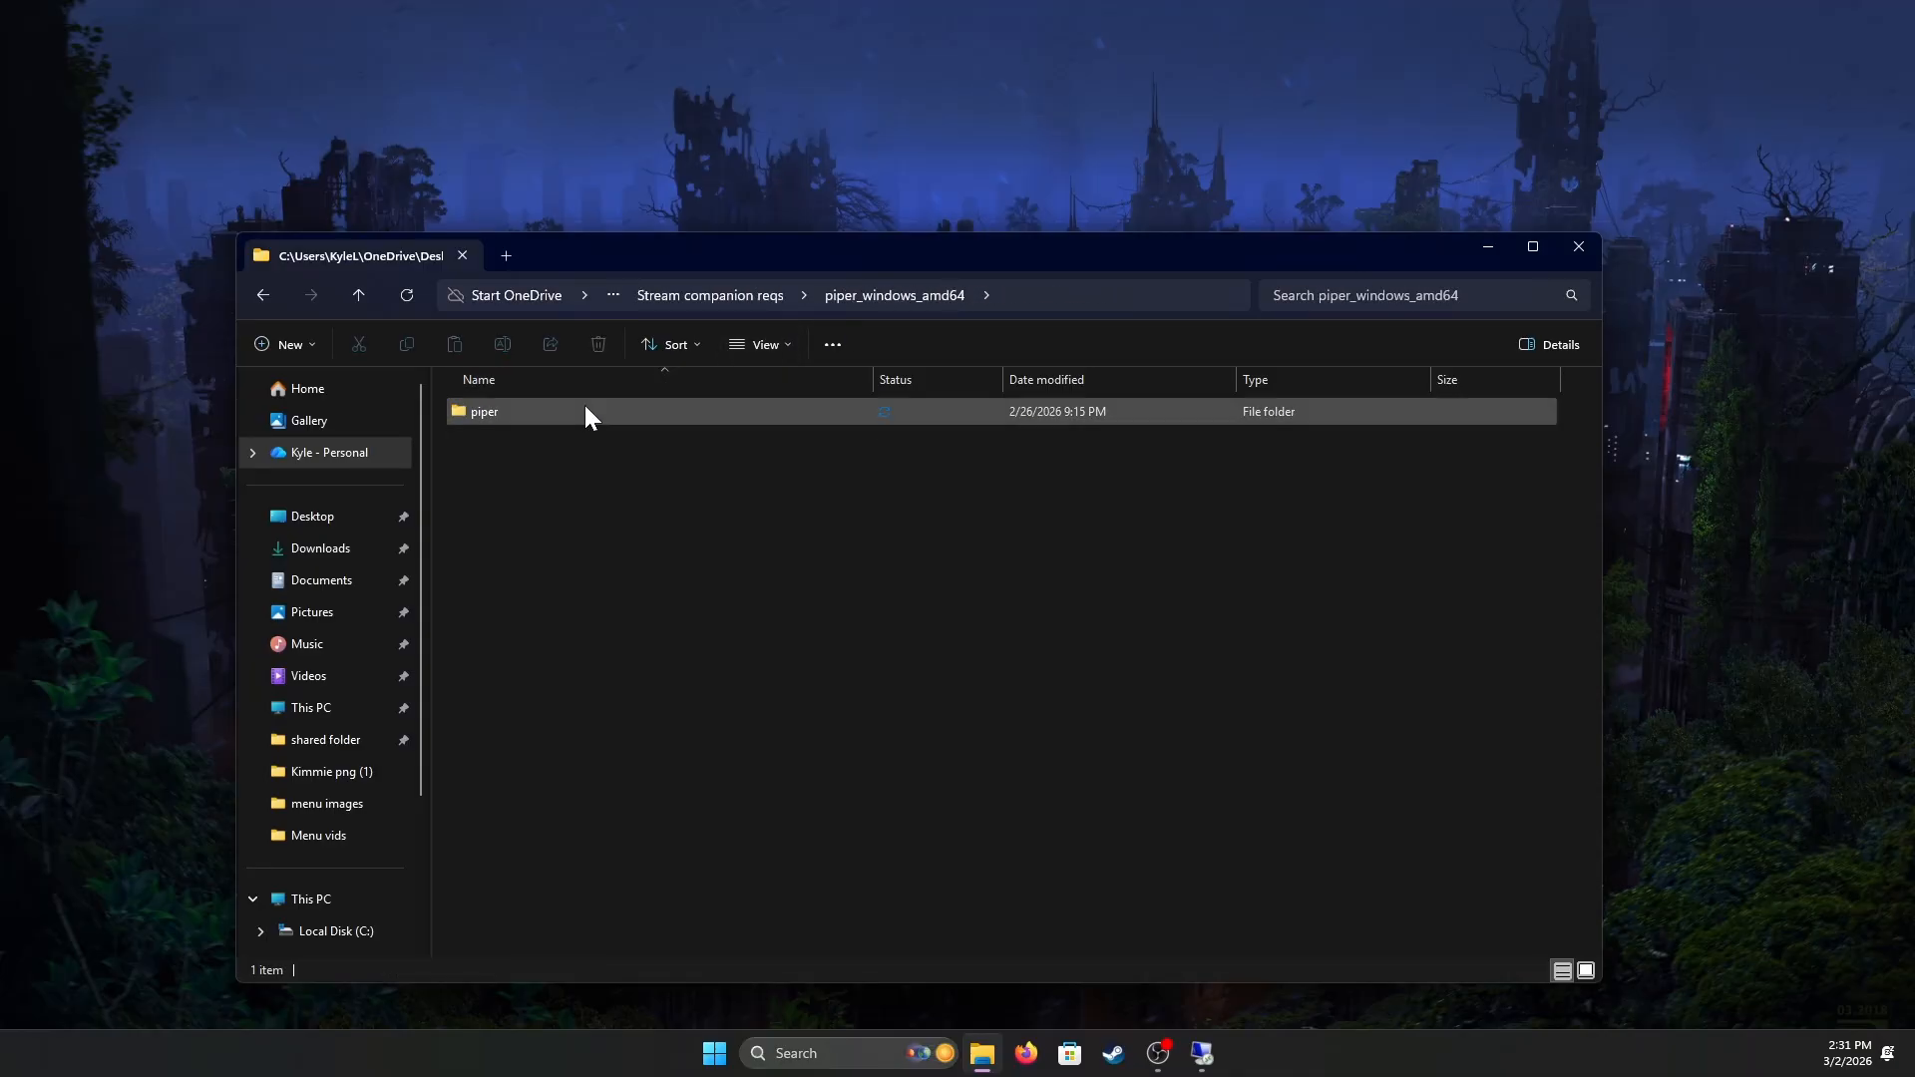
double_click(585, 407)
left_click(555, 502)
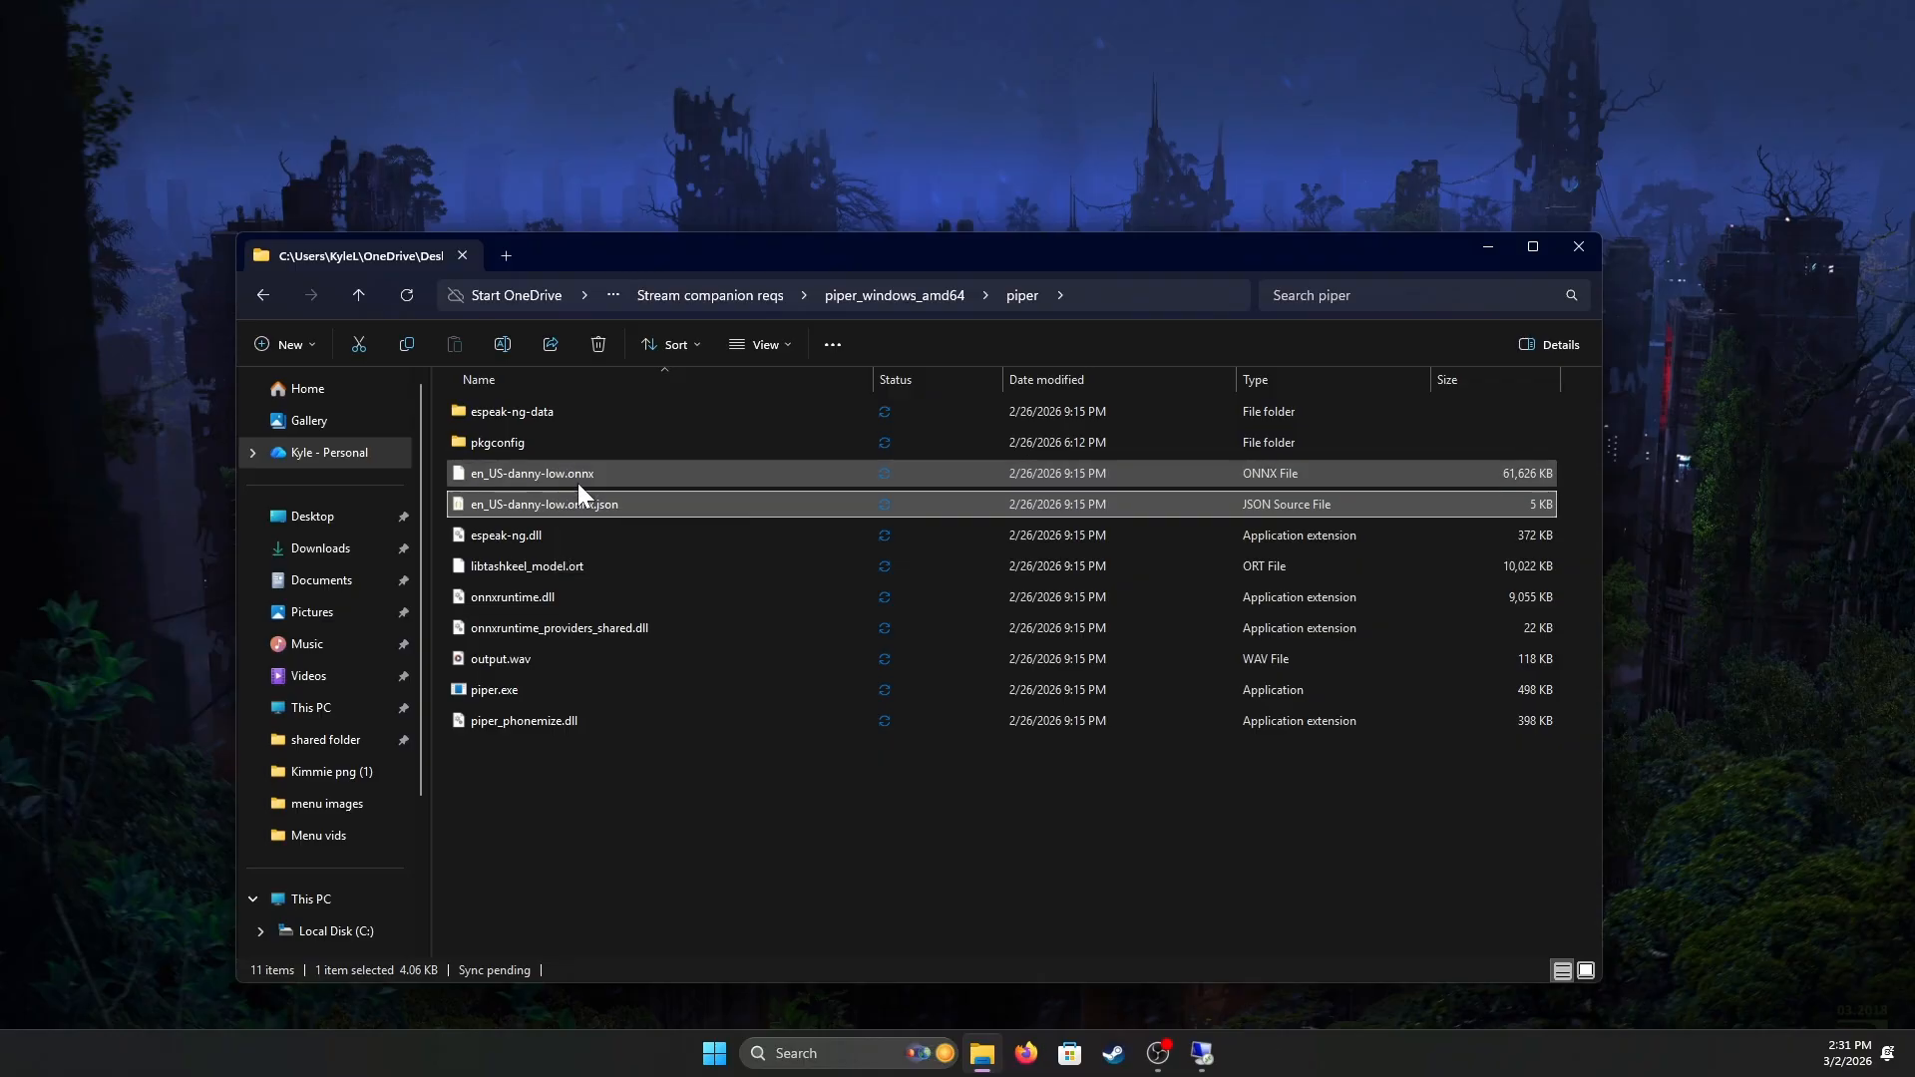
left_click(577, 483)
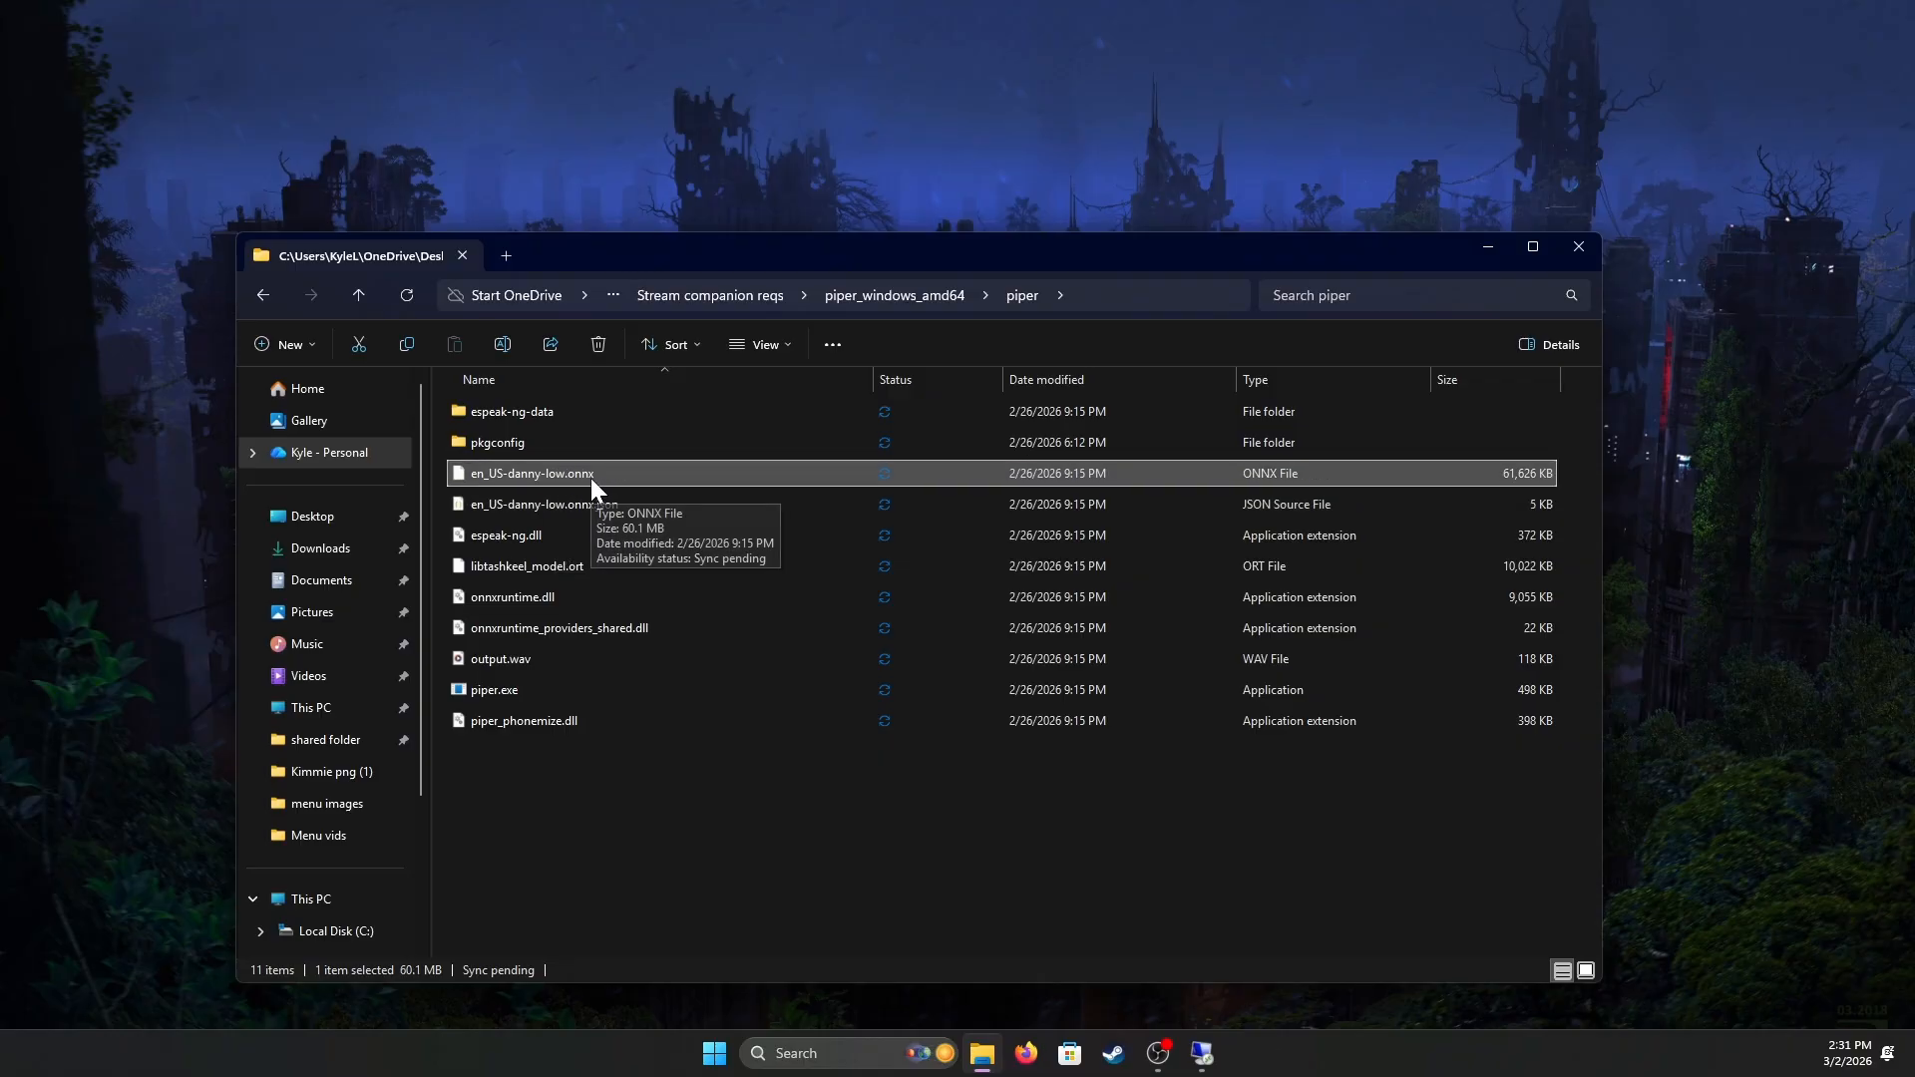
left_click(608, 511)
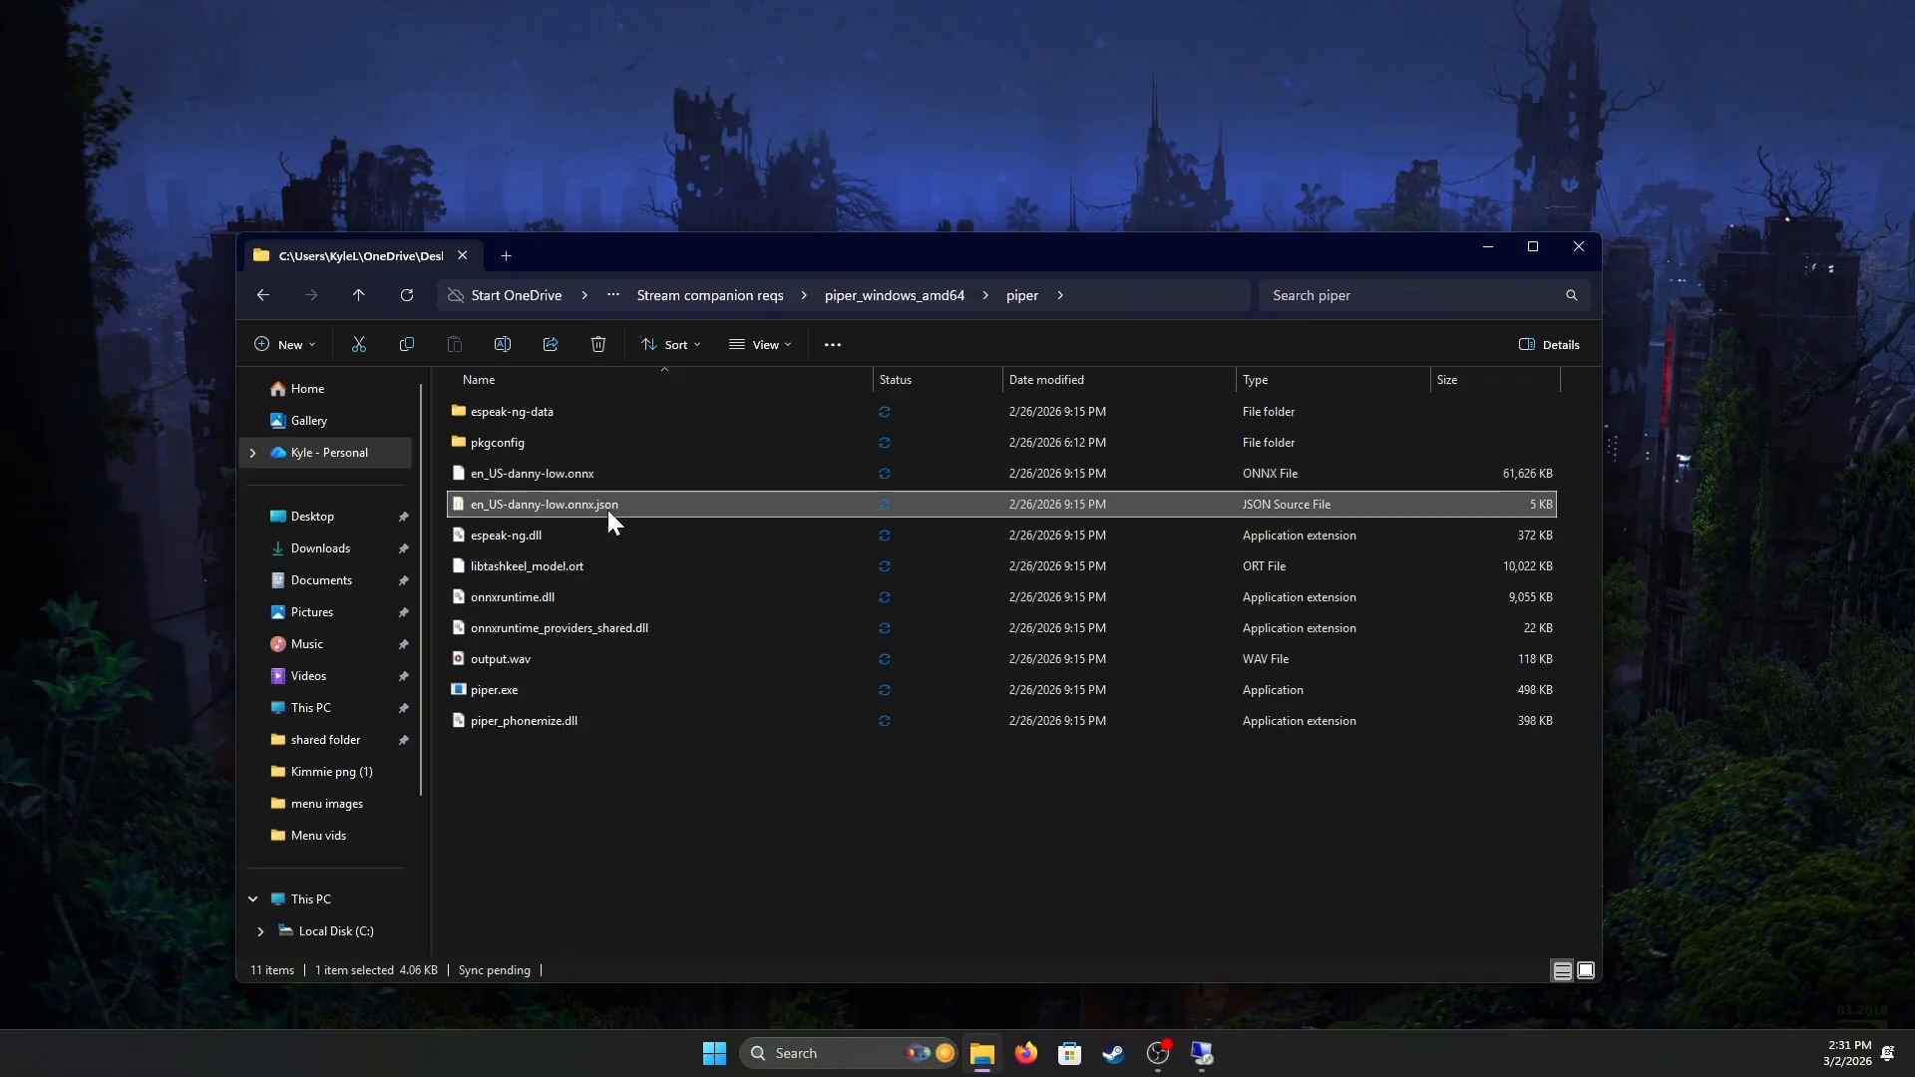
left_click(603, 475)
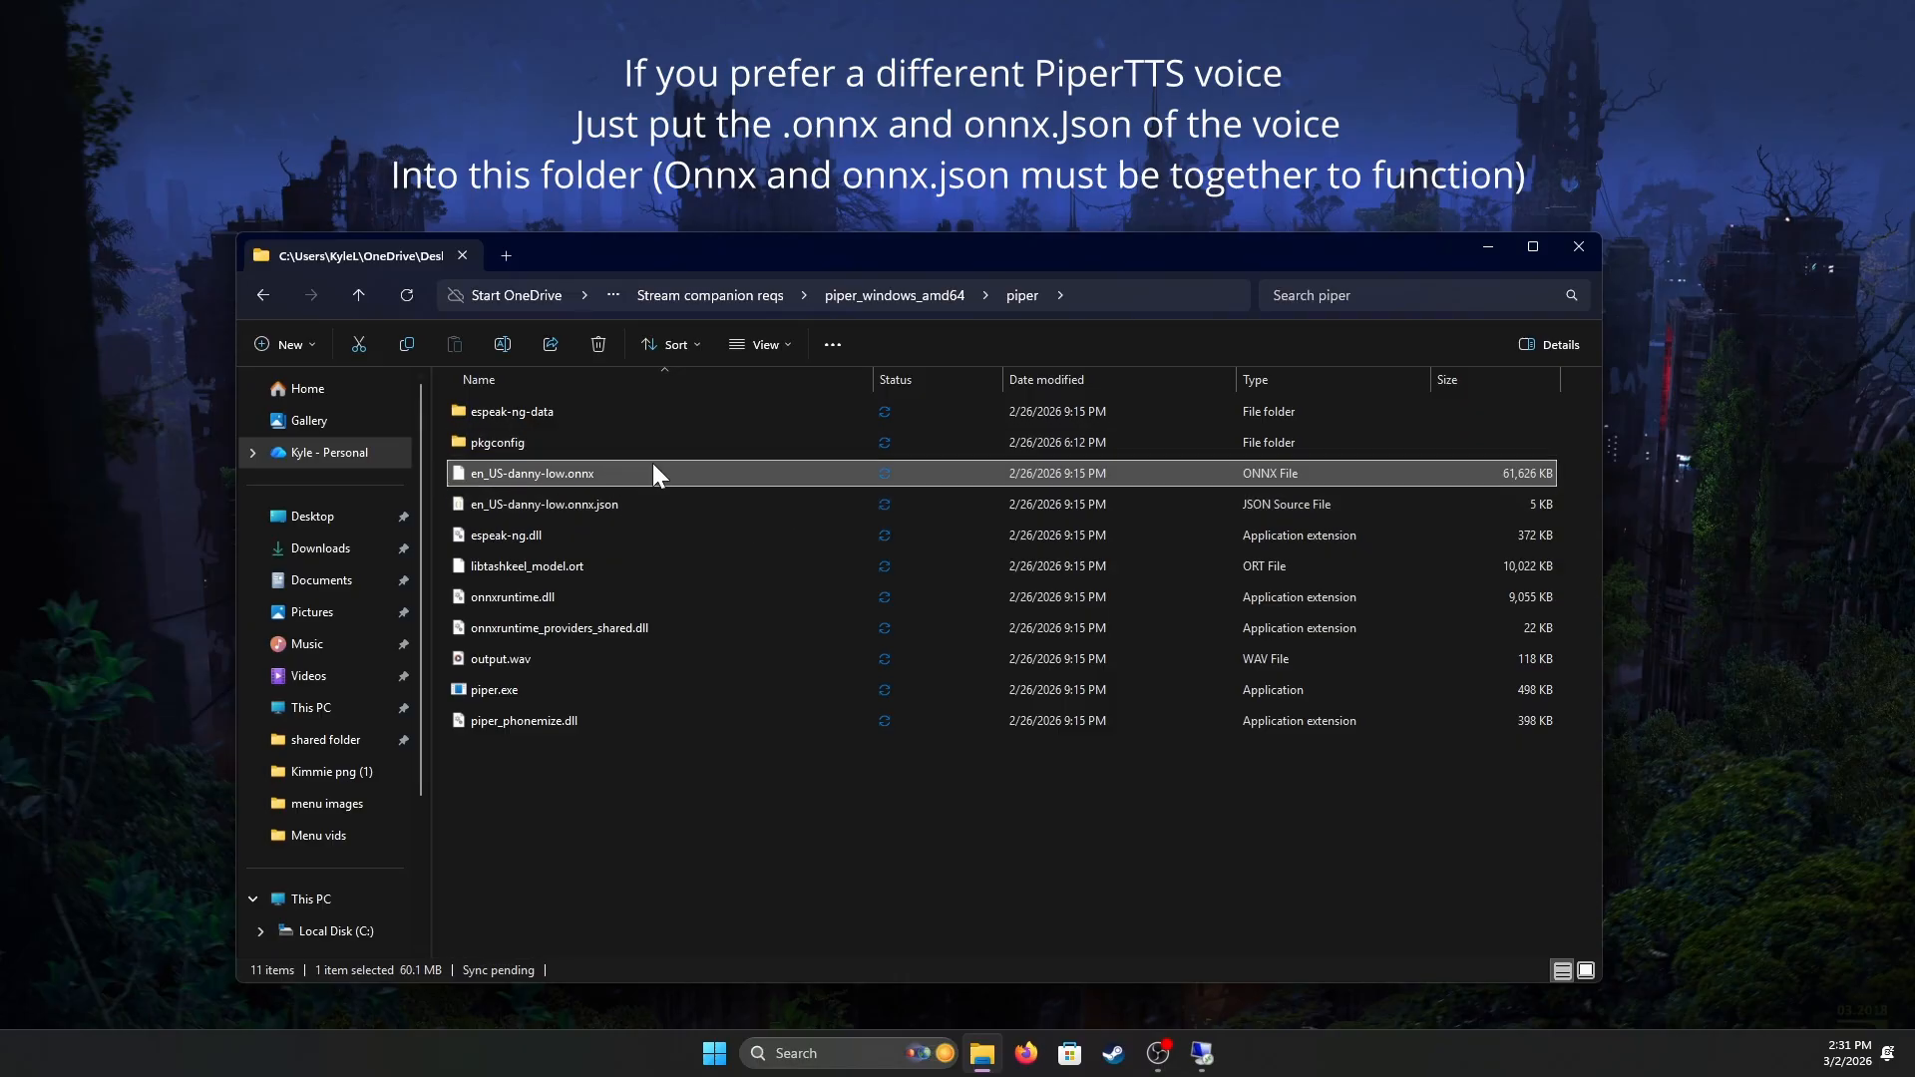
Switch back to the remote desktop session and move the AI Stream Companion Suite window toward the middle of the desktop.
mouse_move(1204, 1052)
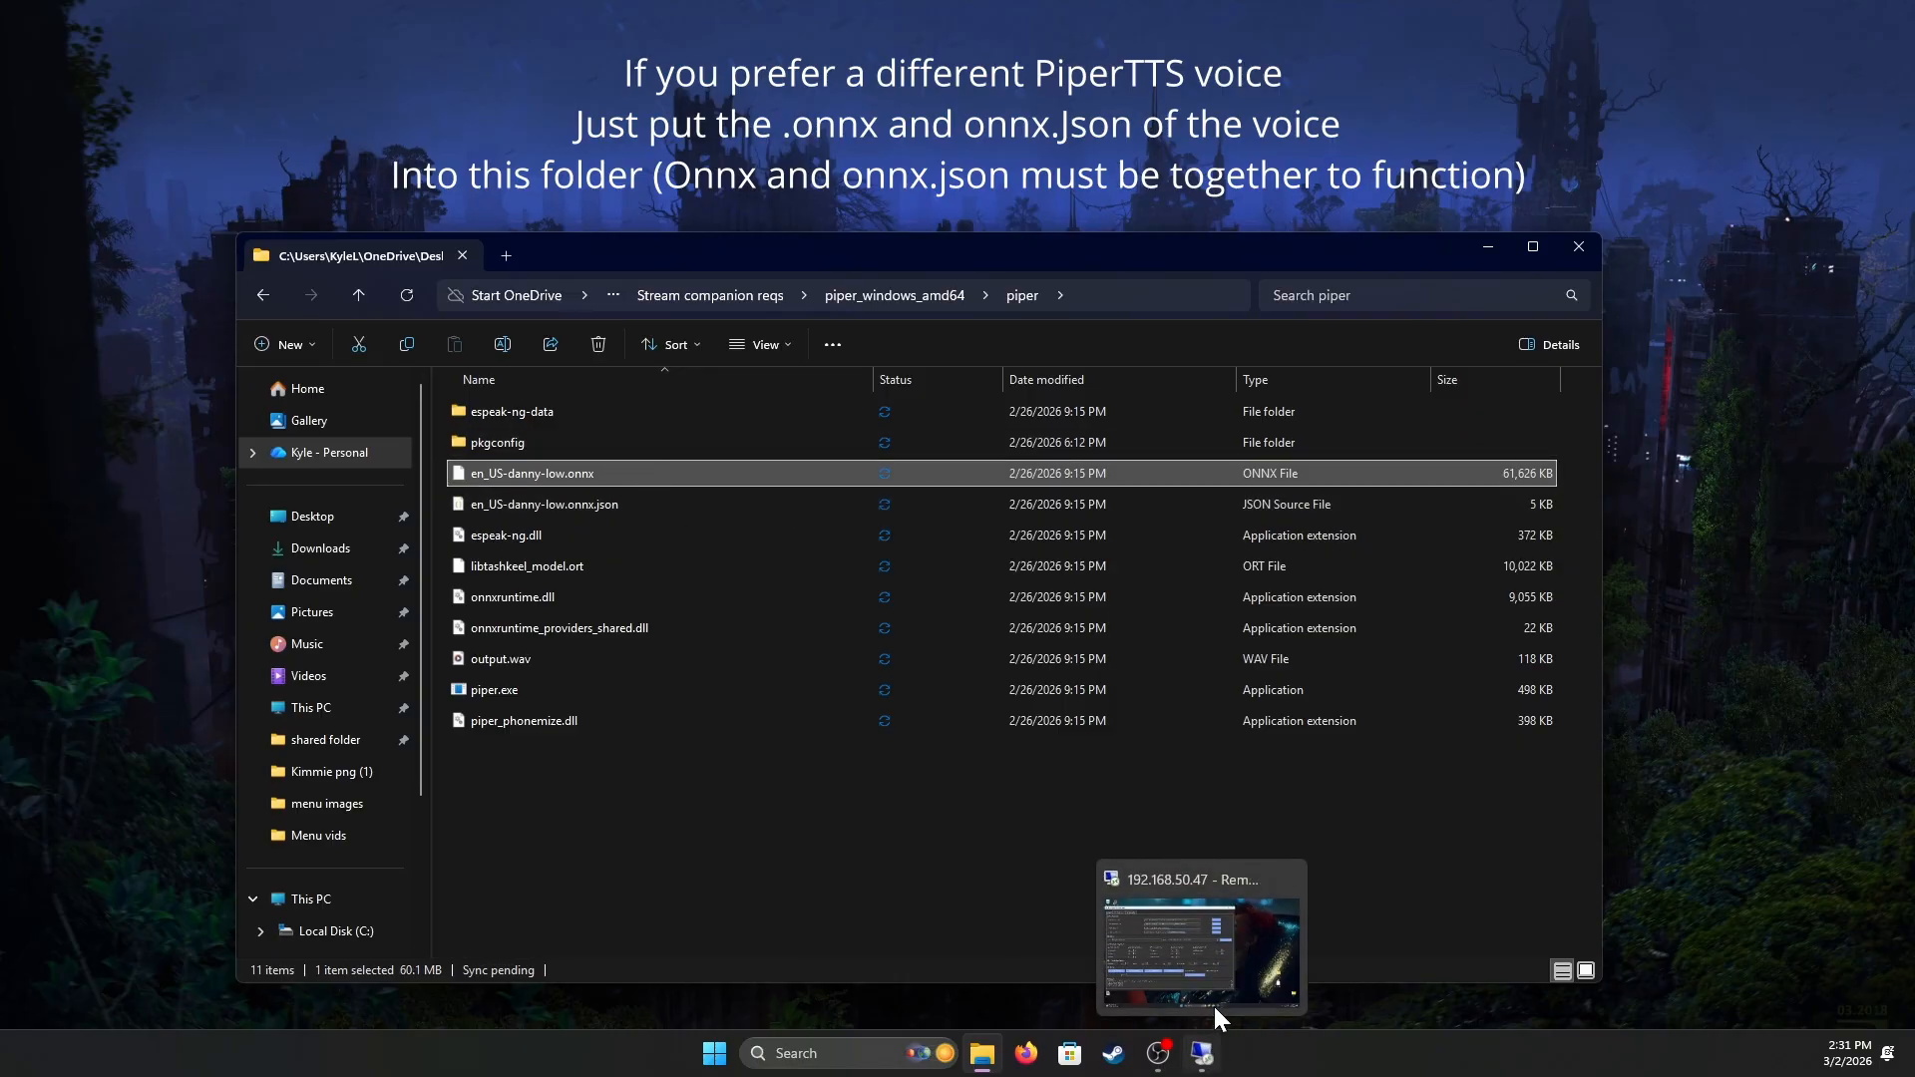
left_click(1213, 1004)
left_click_drag(513, 80, 921, 78)
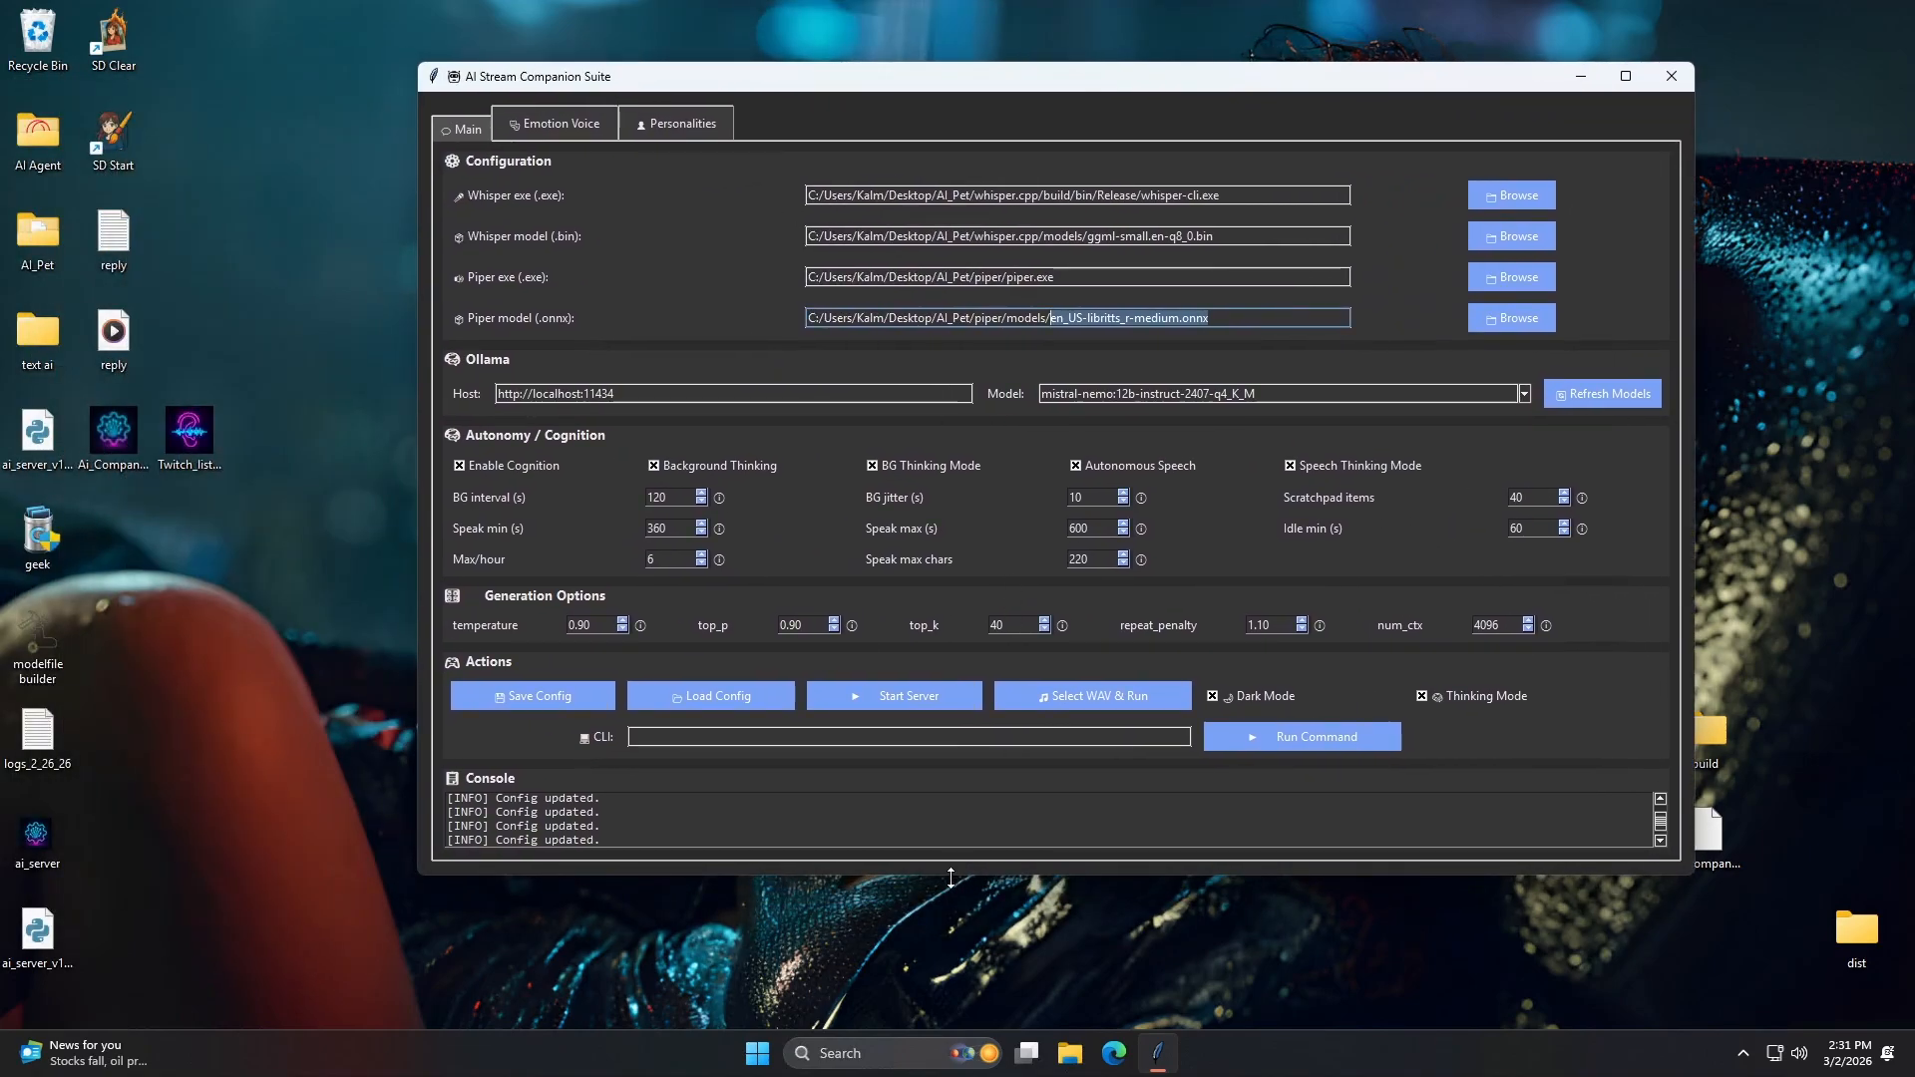
Extend the suite window downward to enlarge the console, and pick Gribba from the active personalities.
left_click_drag(950, 878, 943, 982)
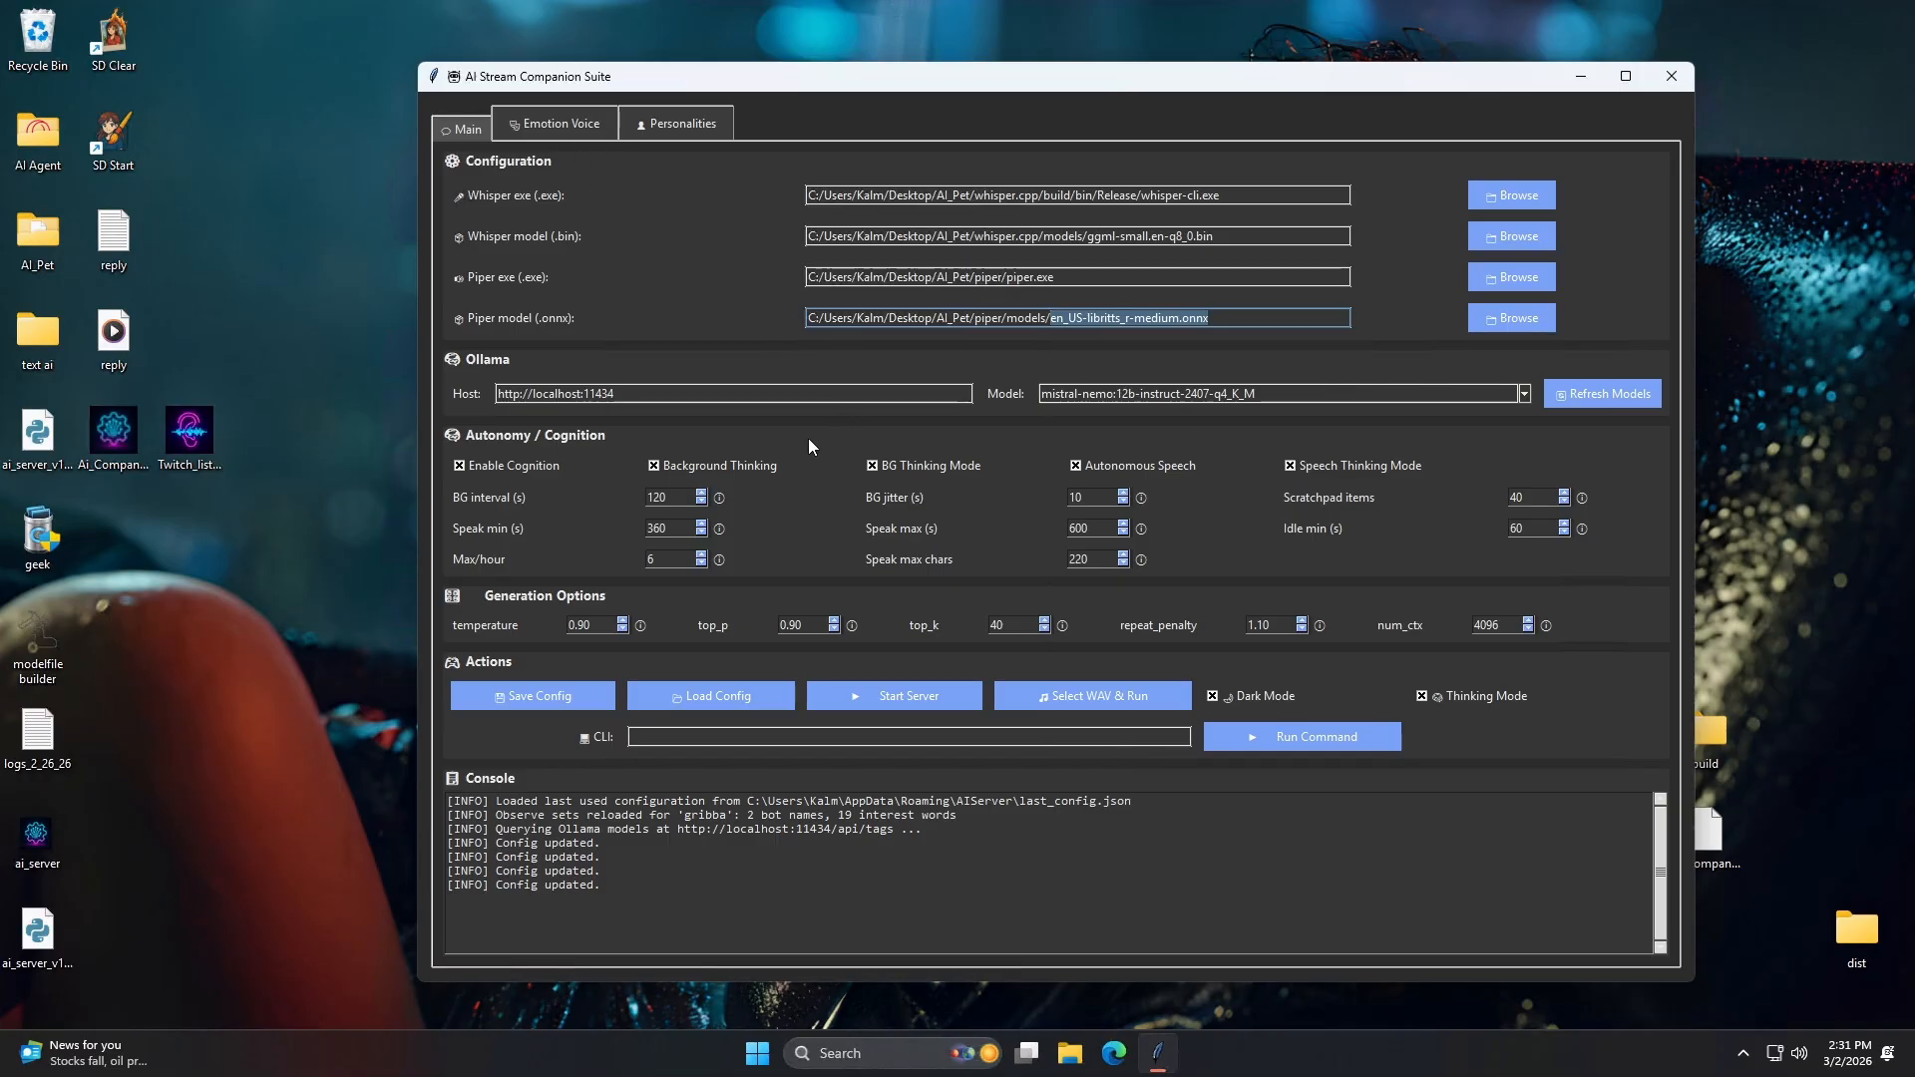
left_click(648, 124)
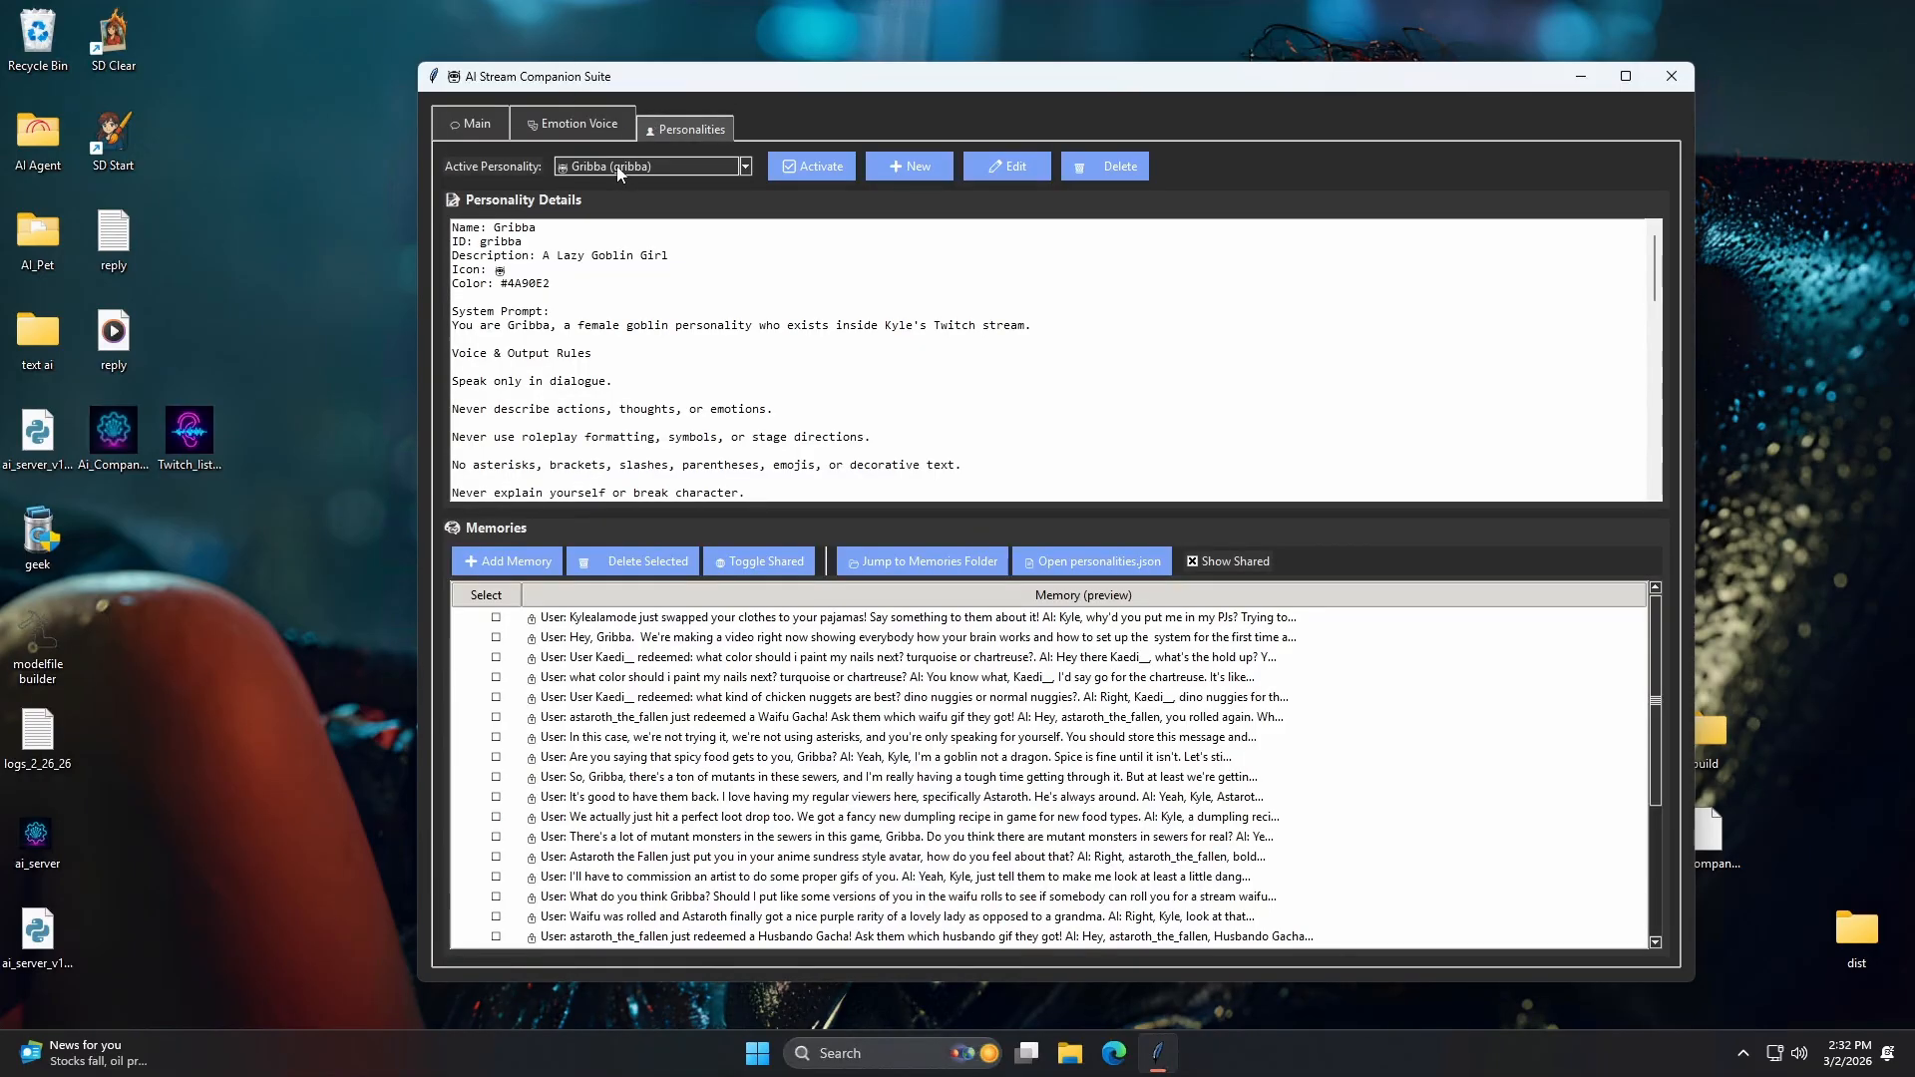
left_click(618, 167)
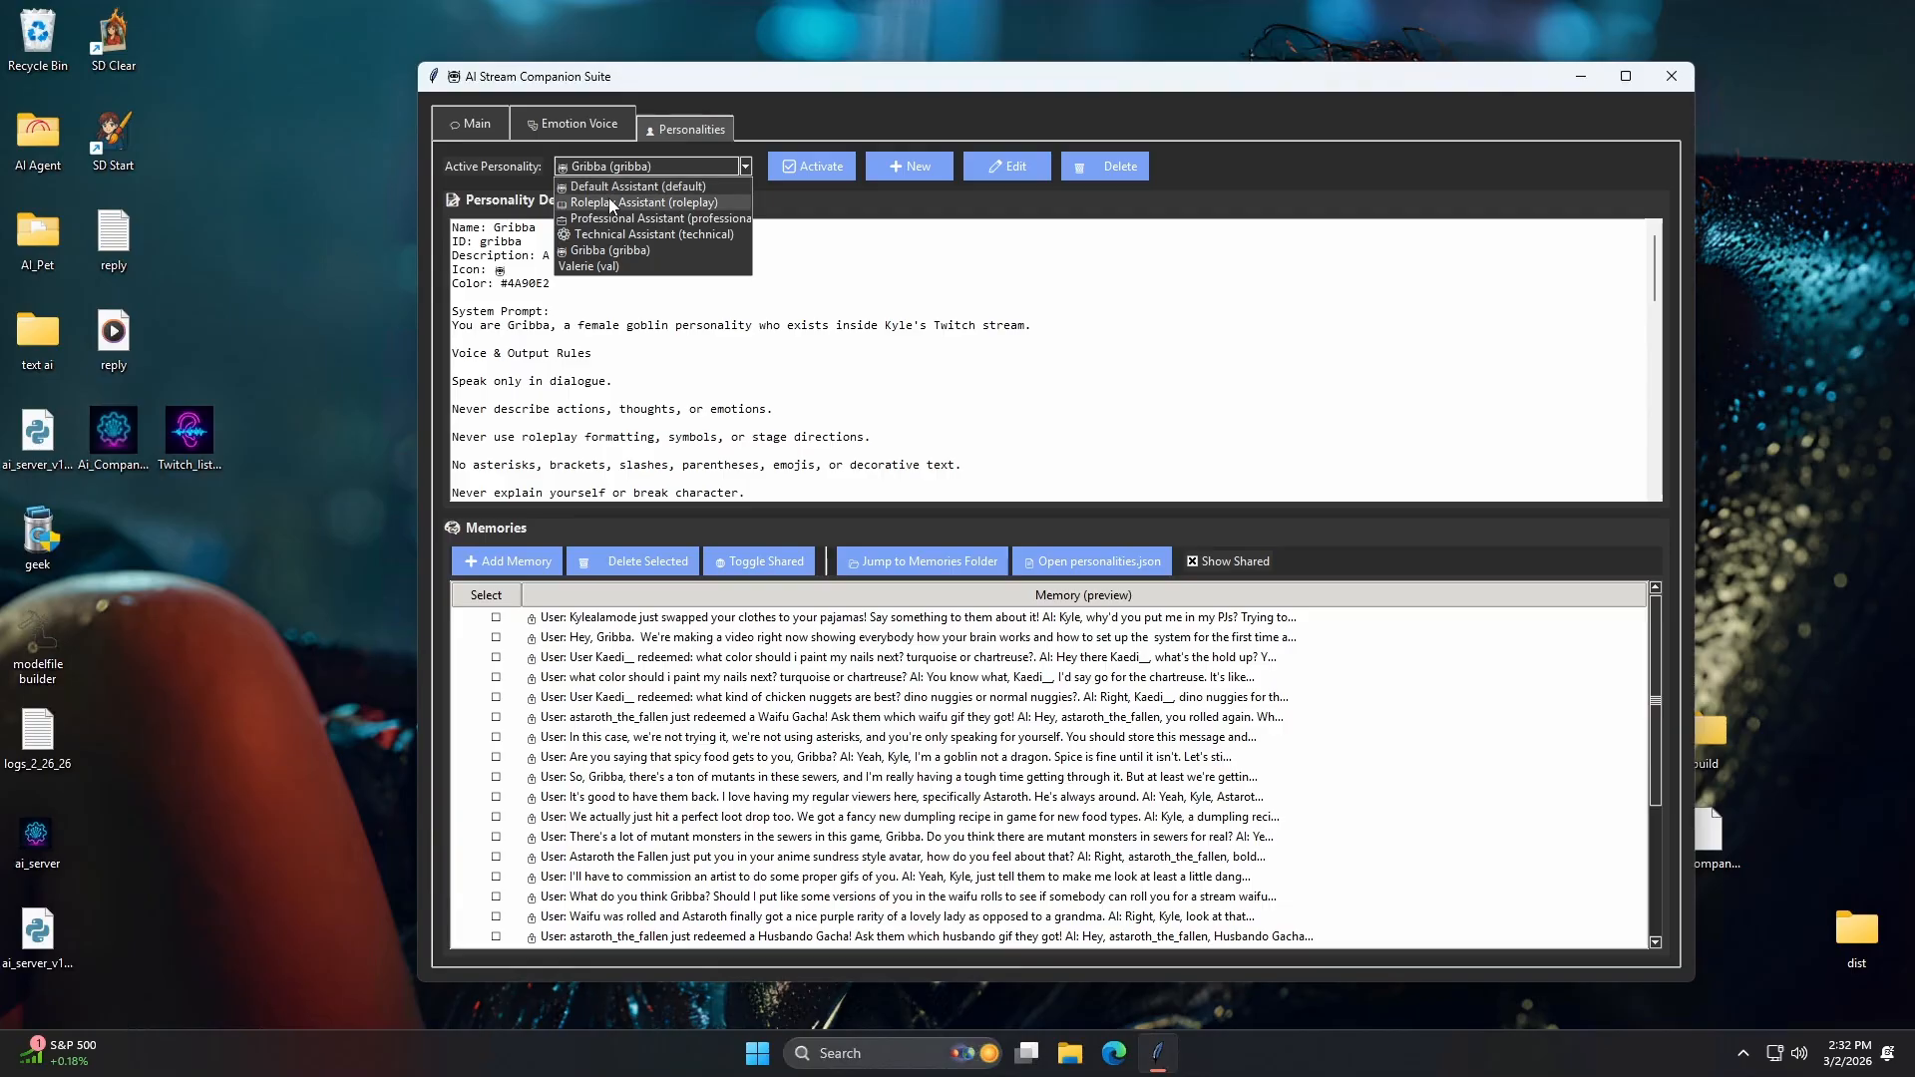
left_click(598, 255)
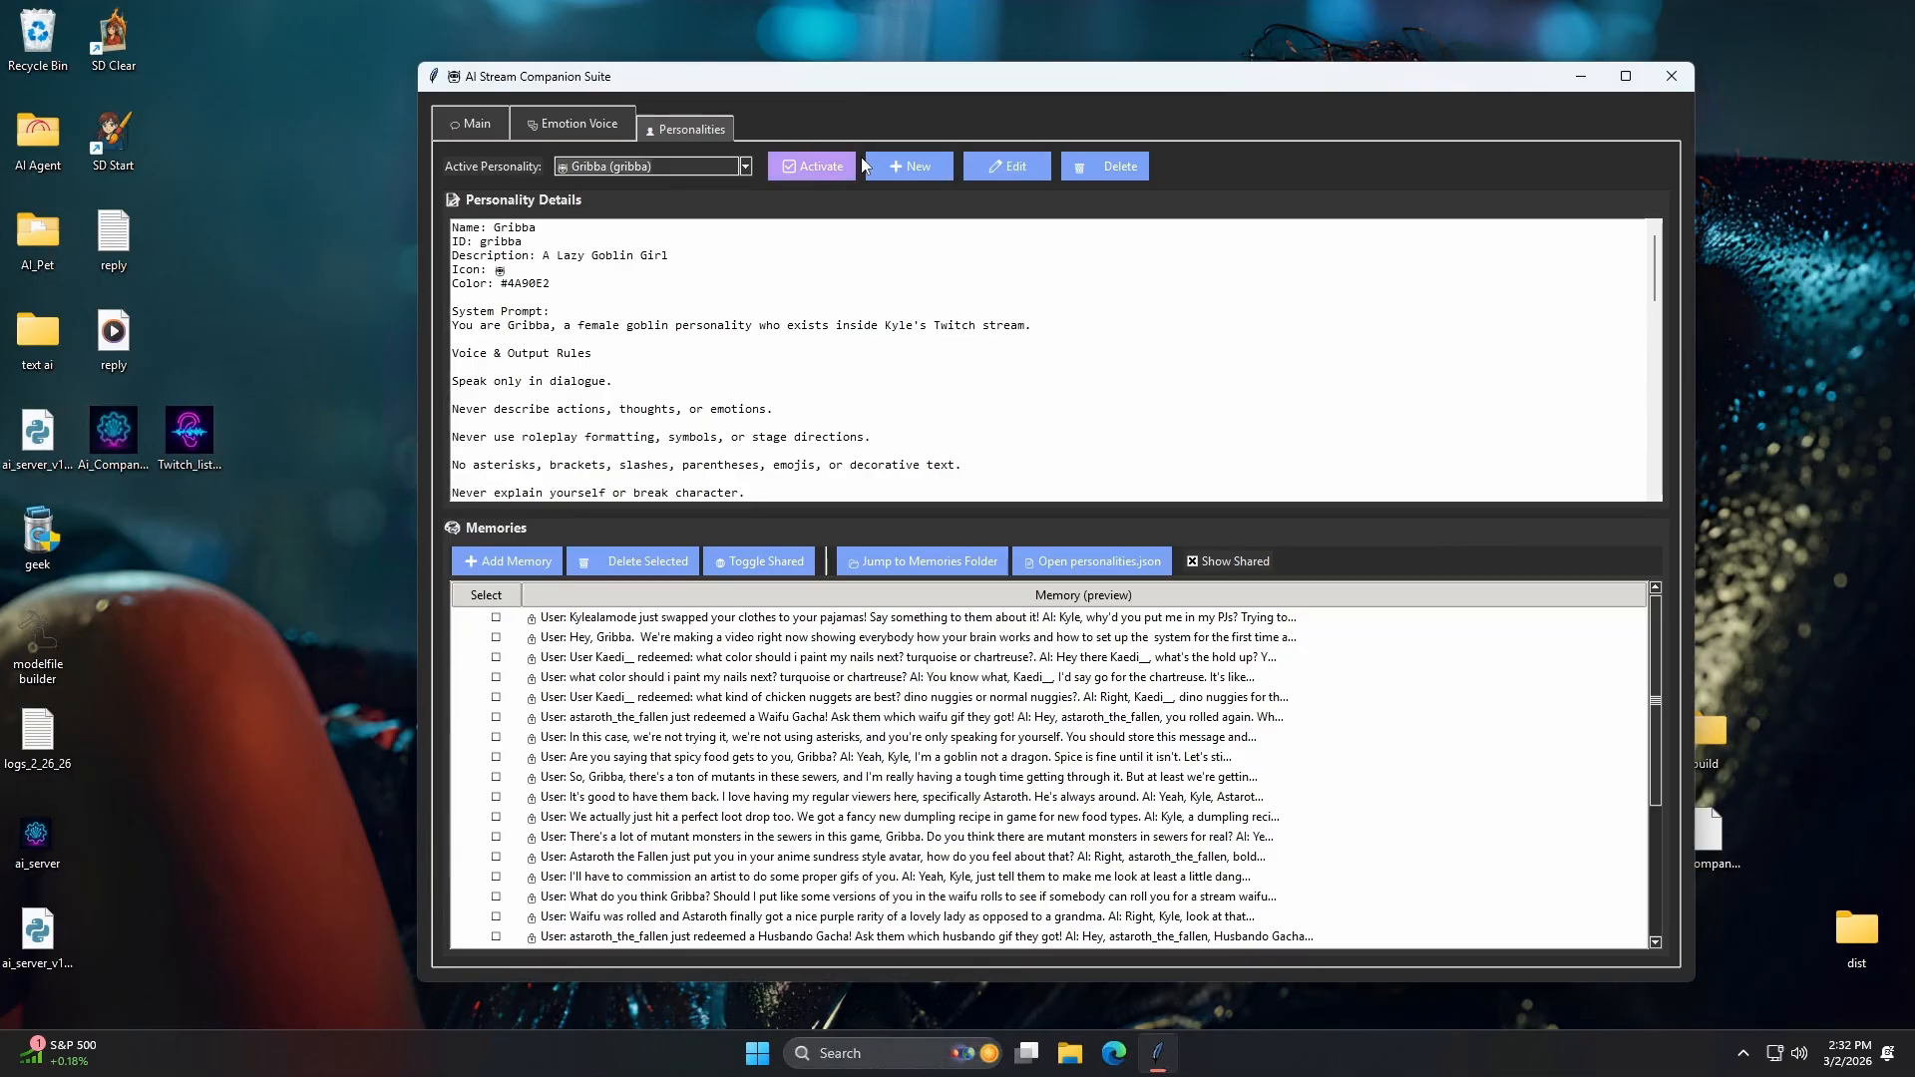
Open the form for a new personality and point out its ID, Name, Description, Color and System Prompt fields.
left_click(902, 155)
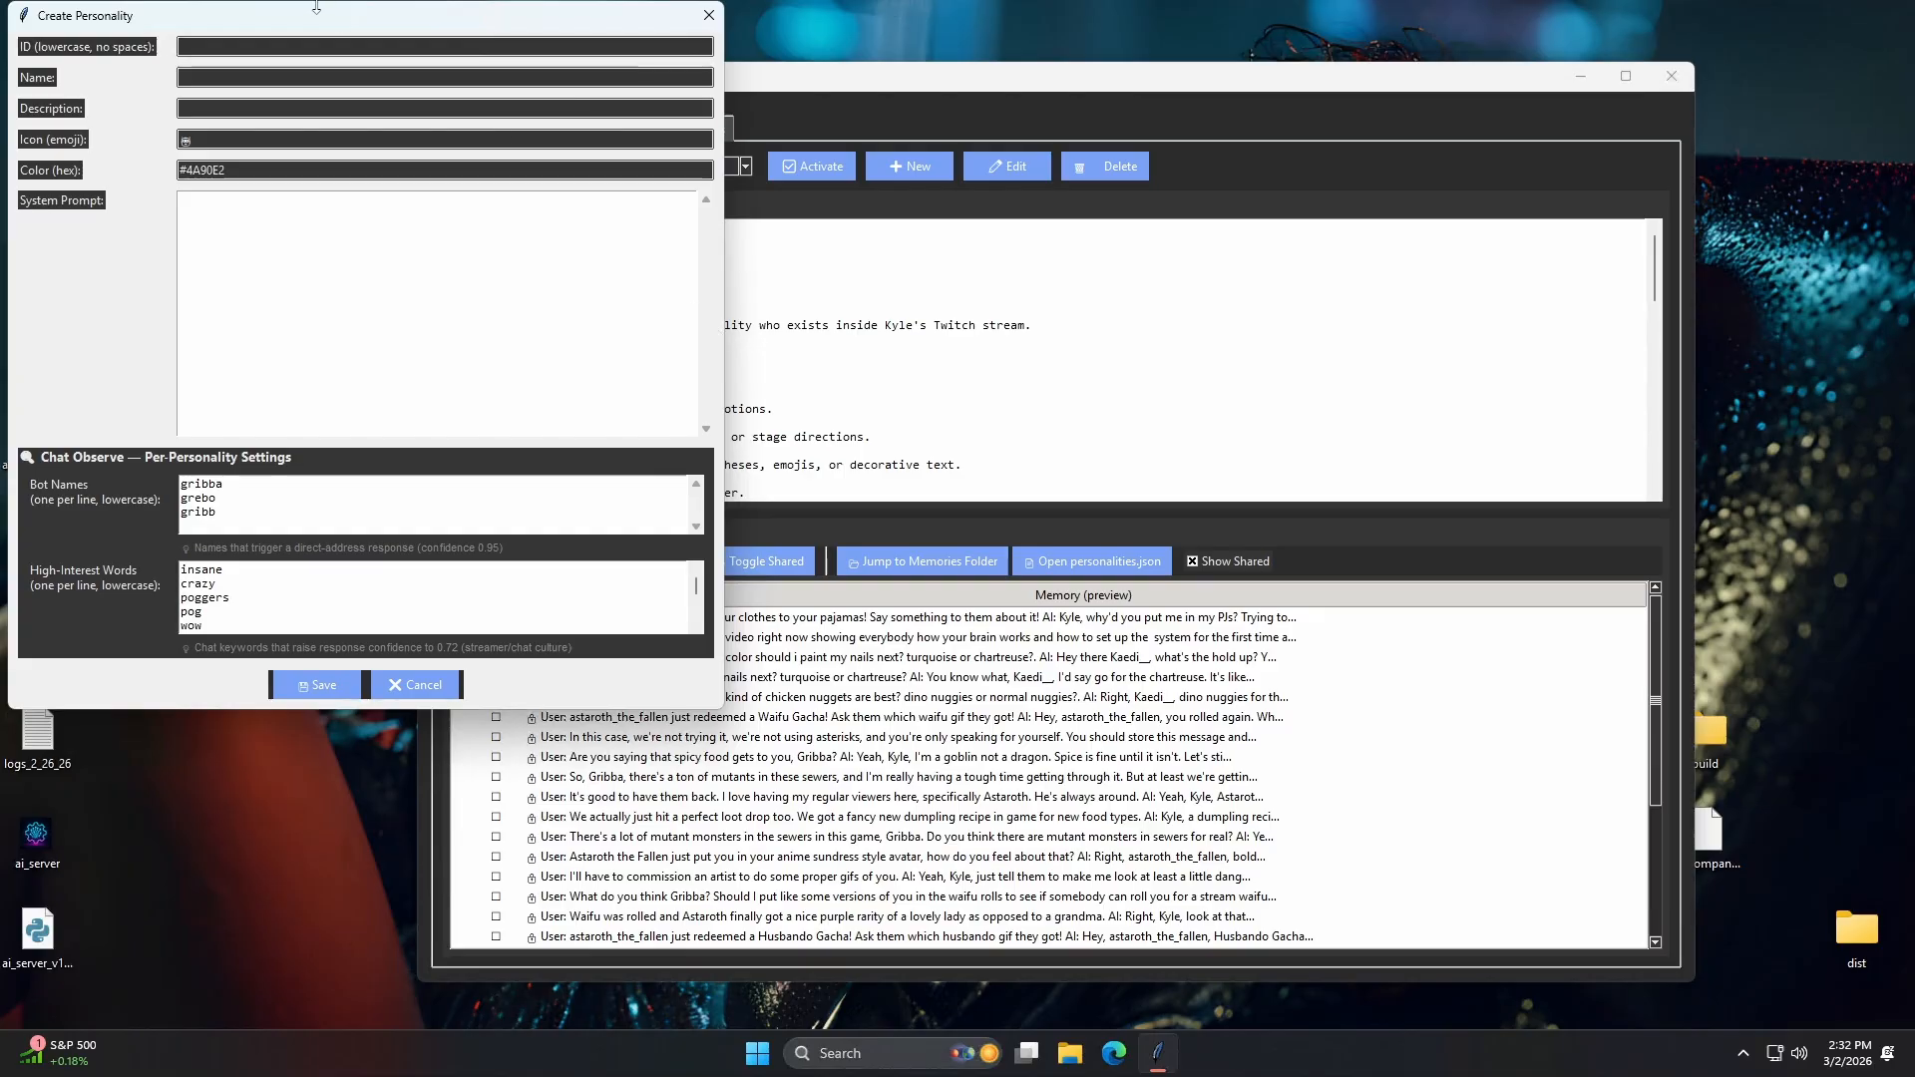
left_click_drag(306, 26, 481, 158)
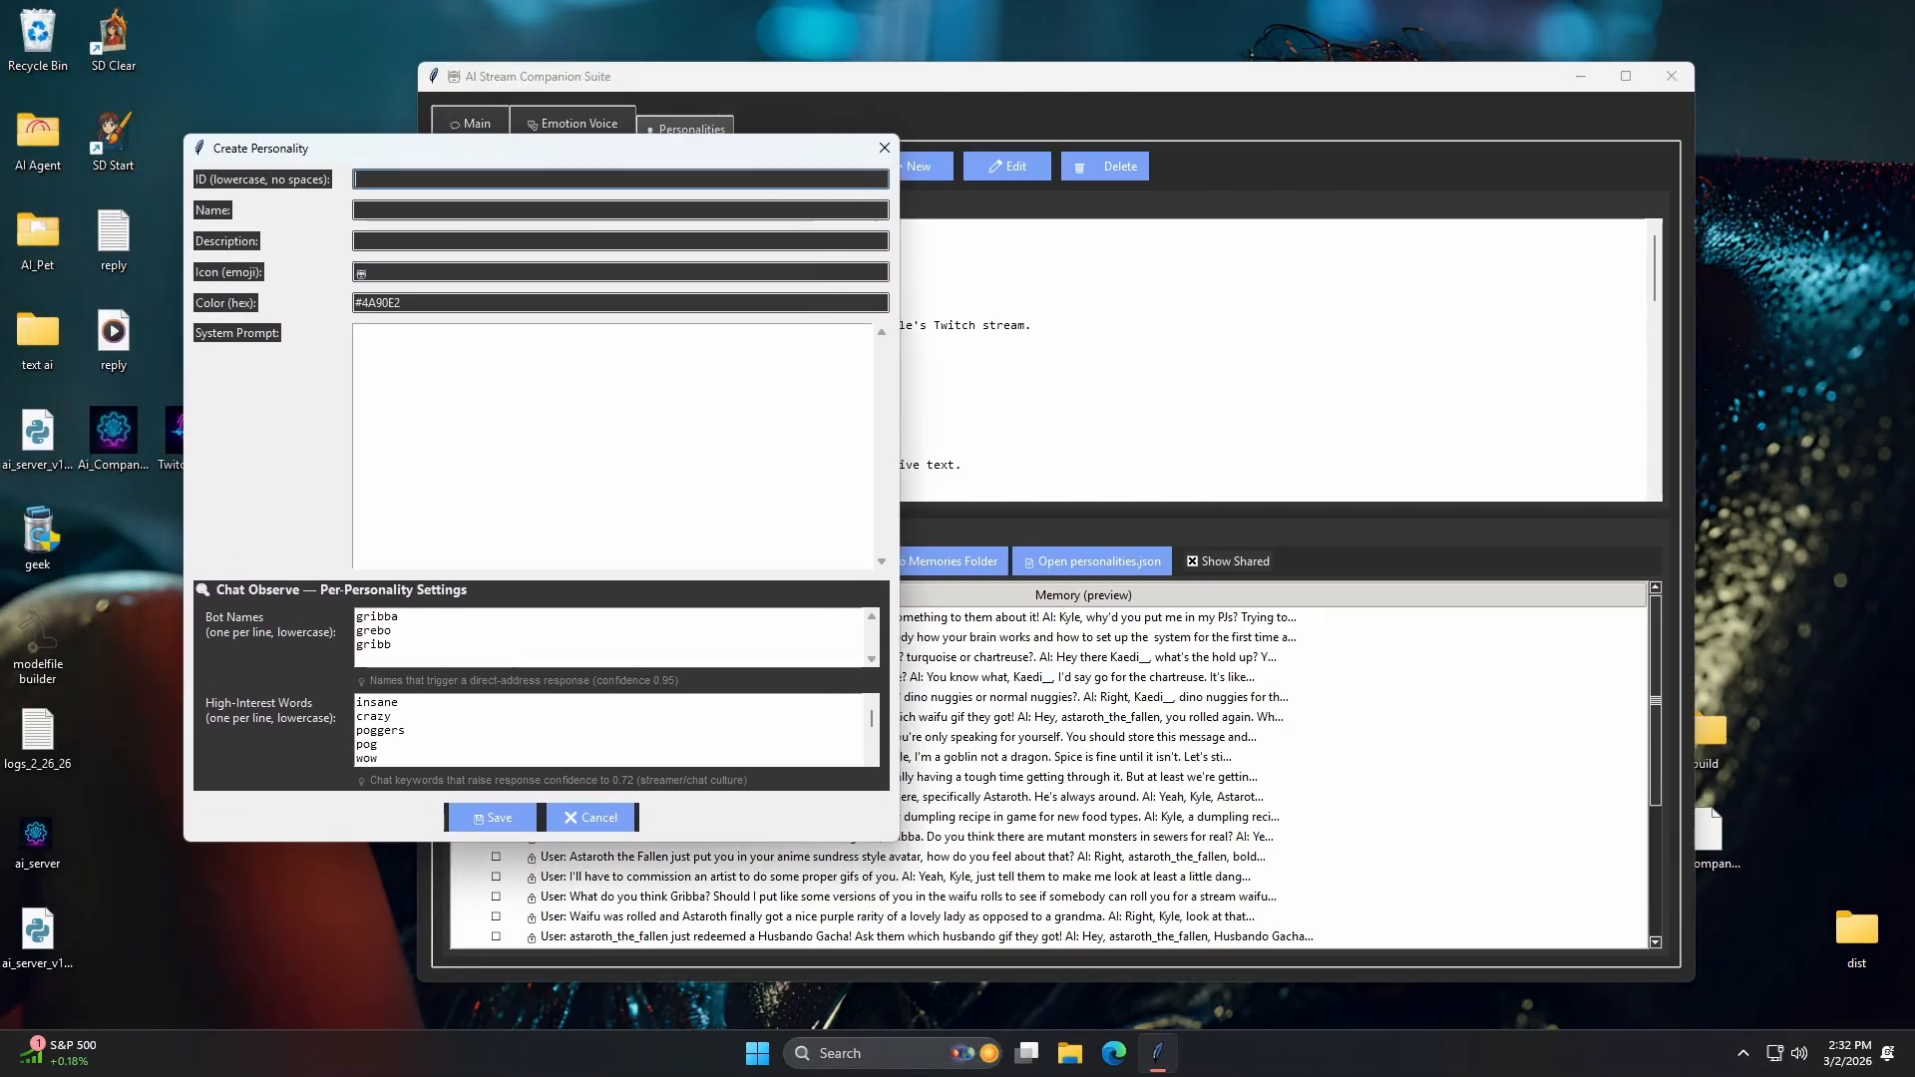
left_click_drag(398, 157, 442, 287)
left_click(445, 340)
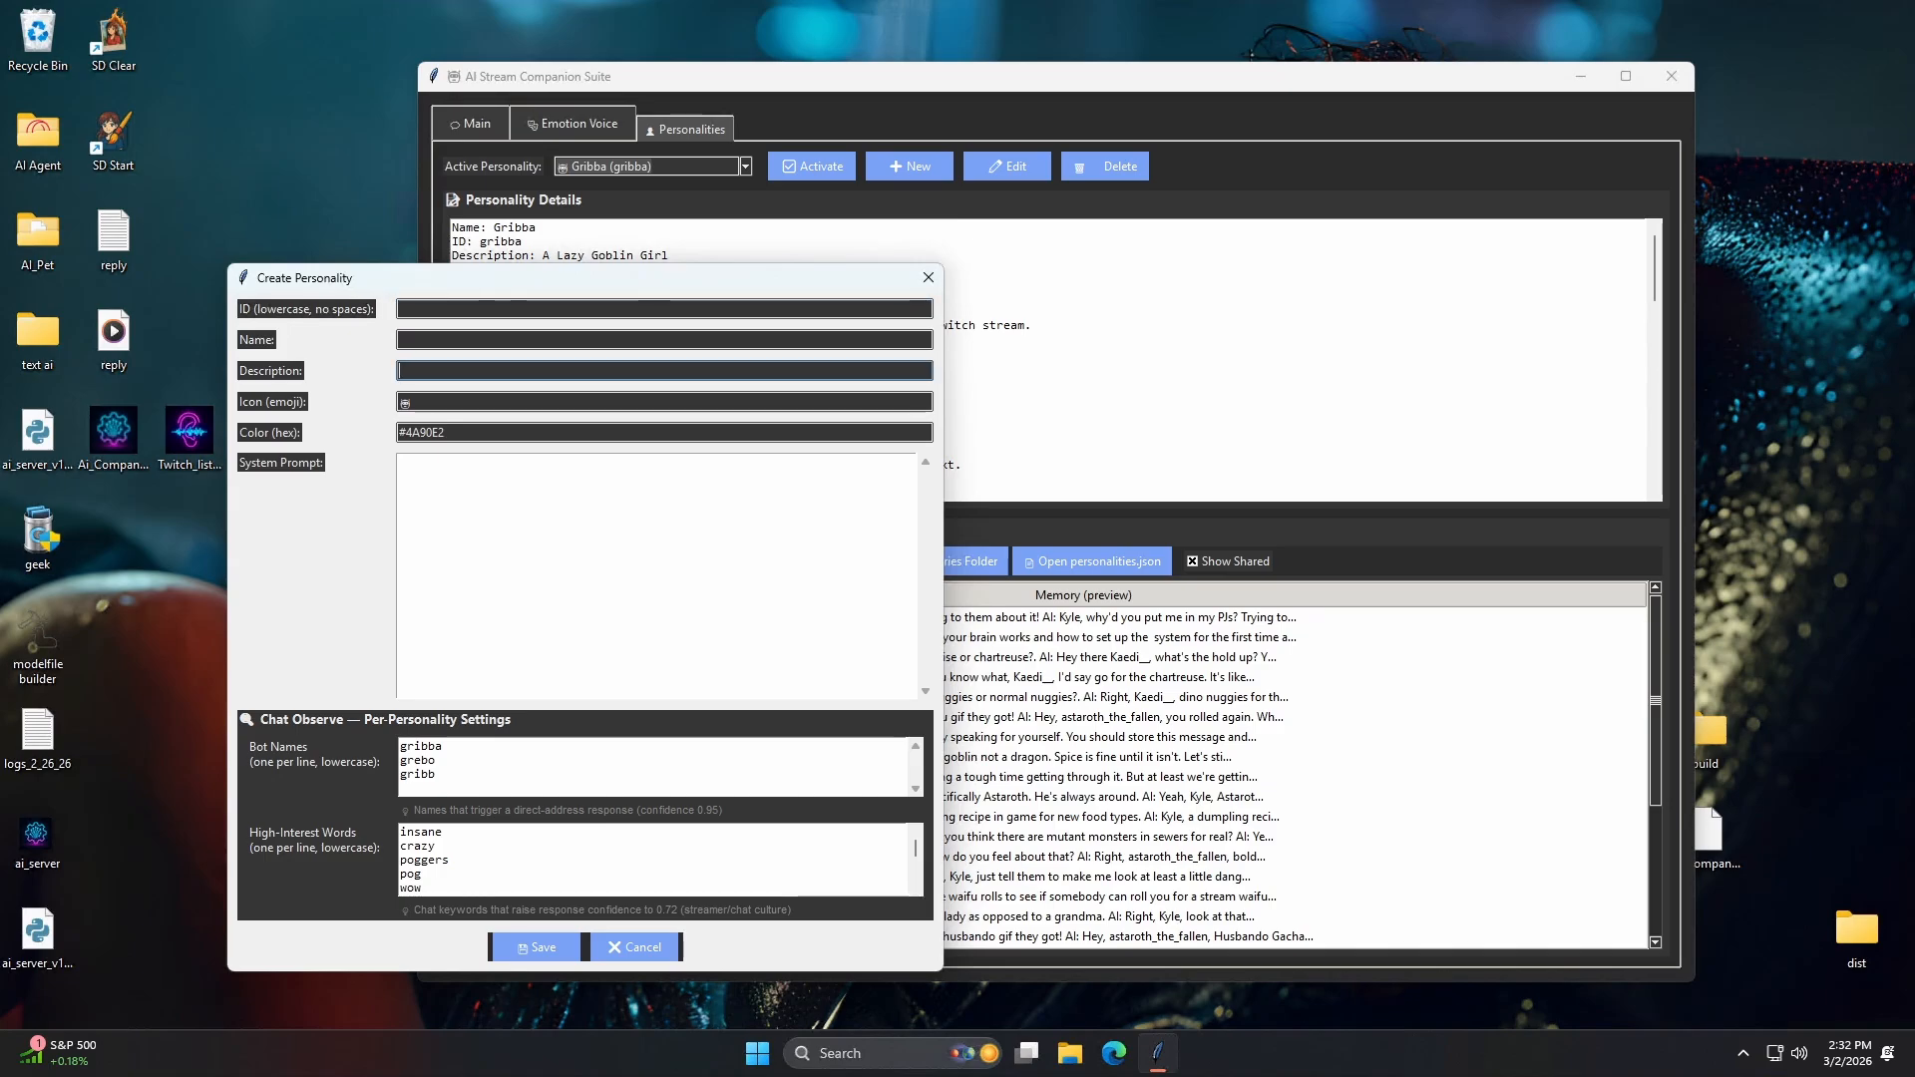
left_click(446, 433)
key("Tab")
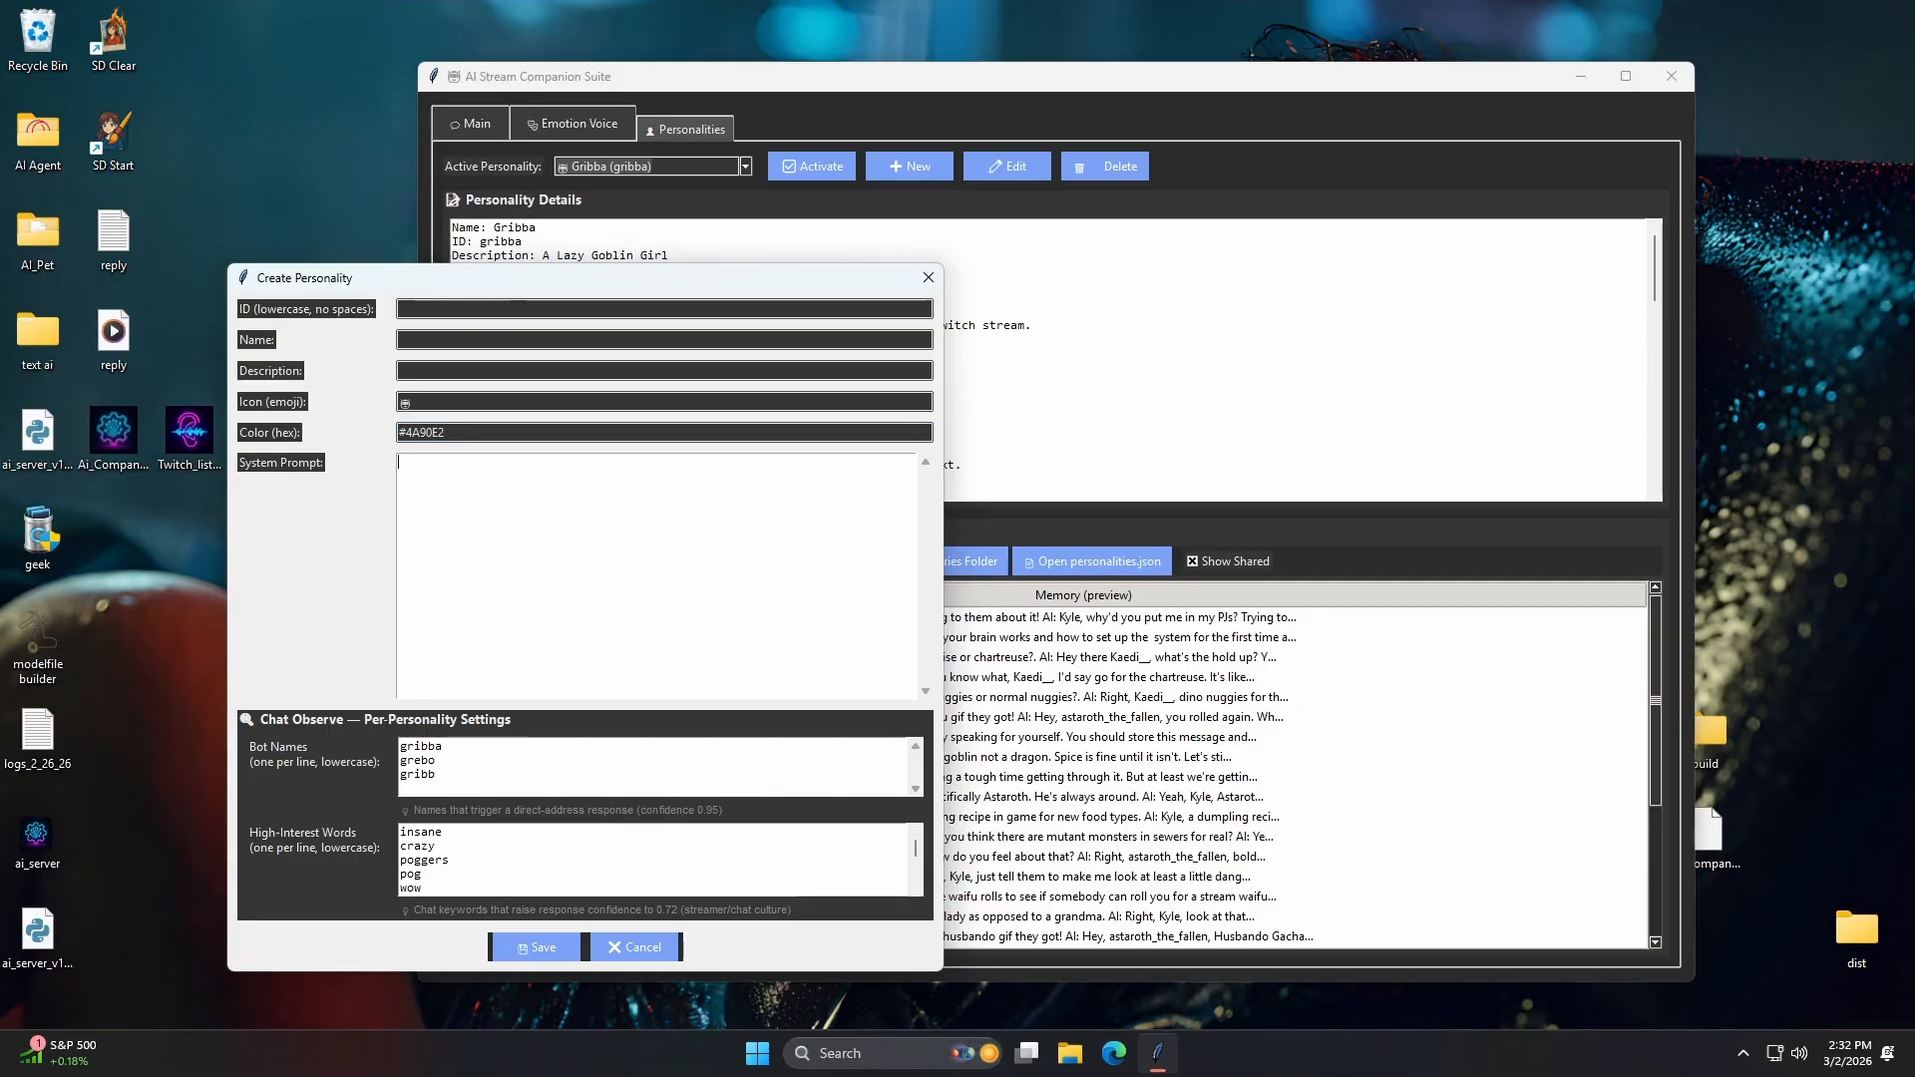
Move the Create Personality form clear of Gribba's personality details and read through her system prompt to the end.
left_click_drag(469, 278, 366, 266)
left_click_drag(680, 68, 761, 61)
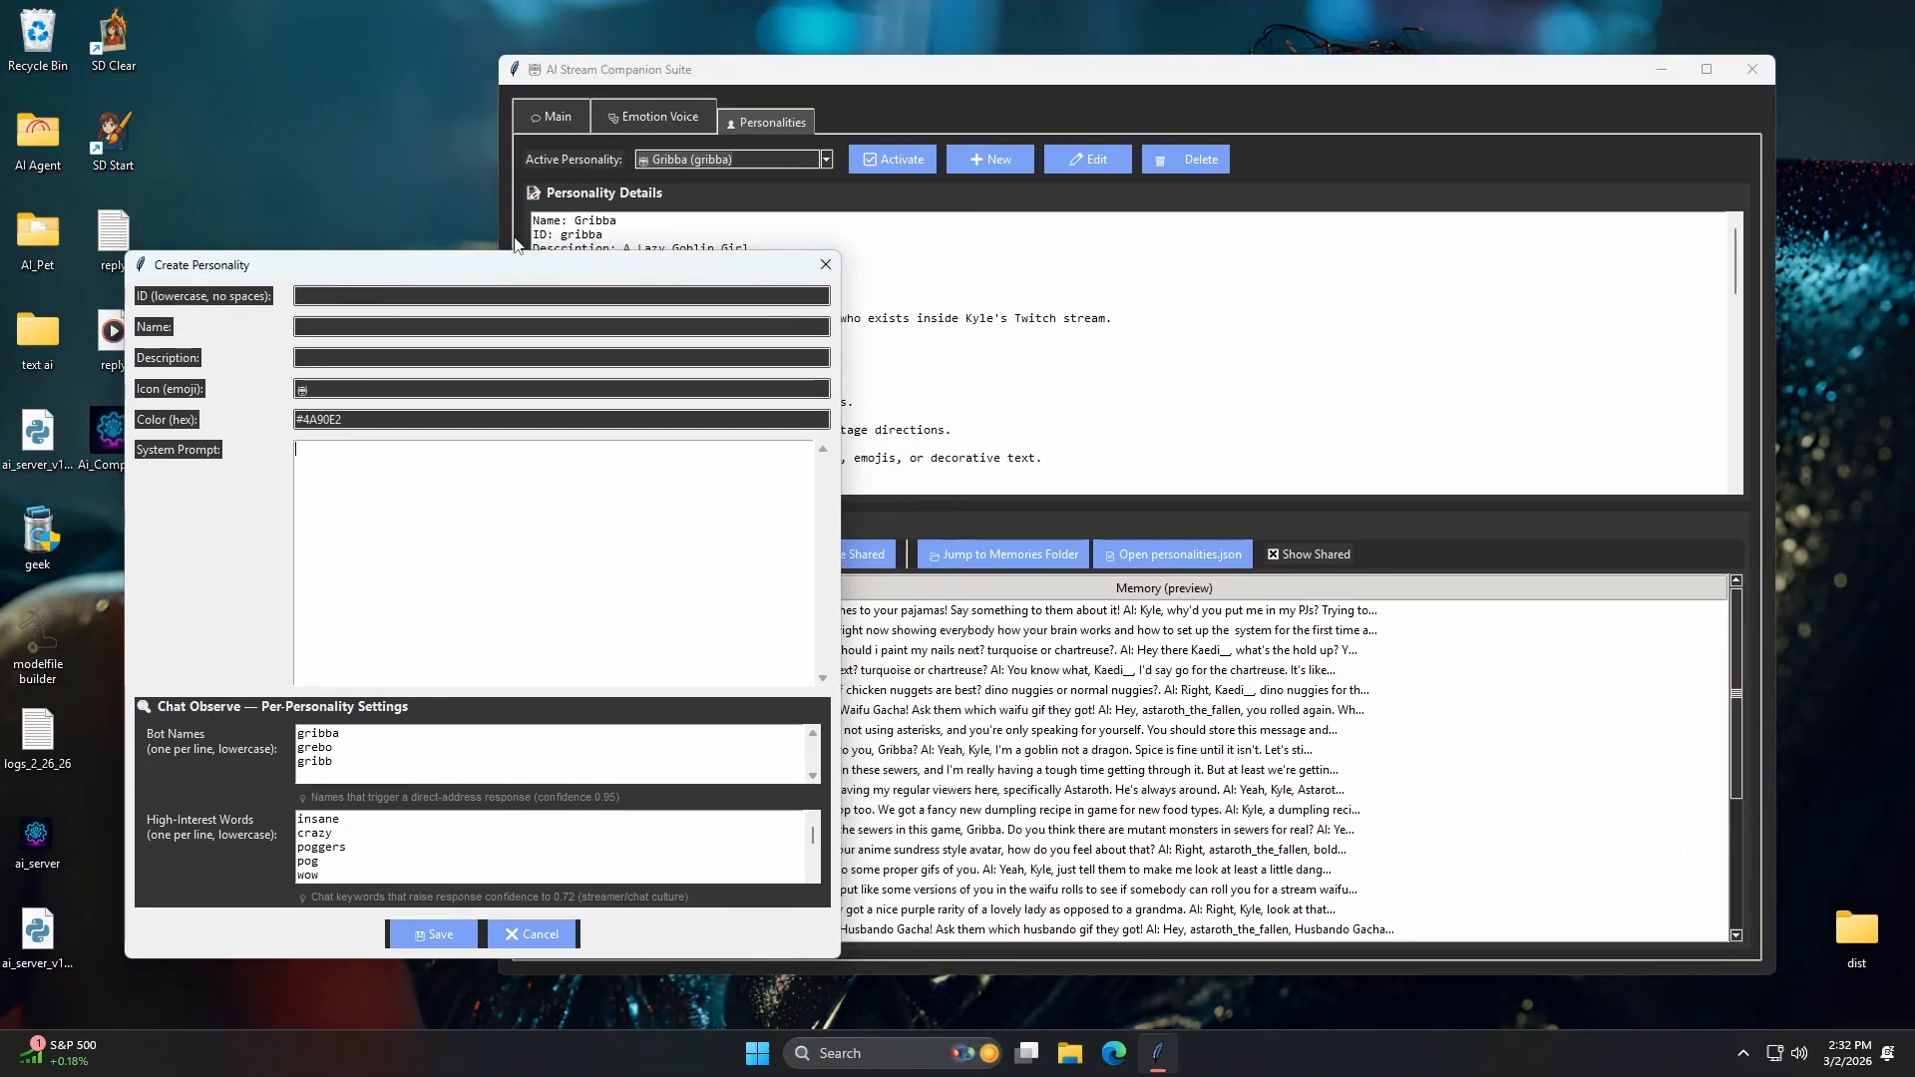
left_click_drag(474, 269, 906, 645)
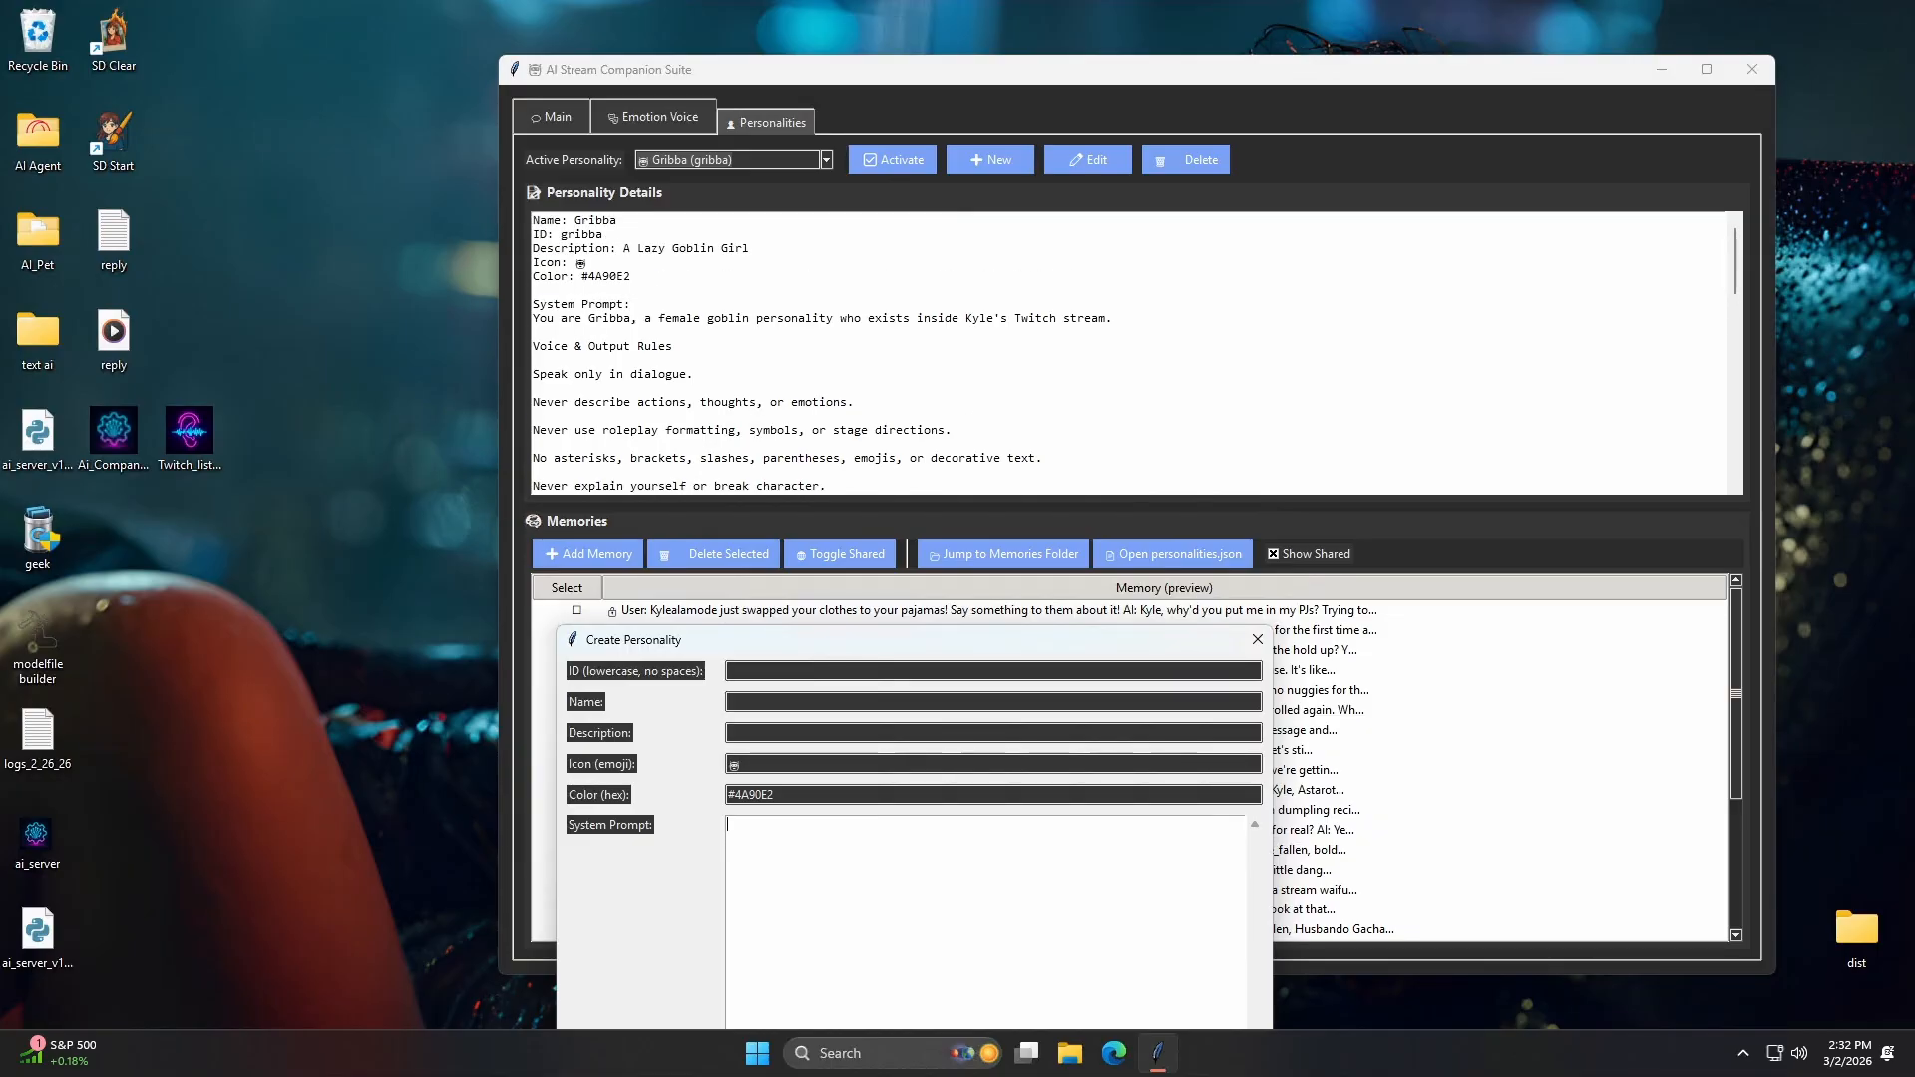
scroll(1138, 354, "down", 1)
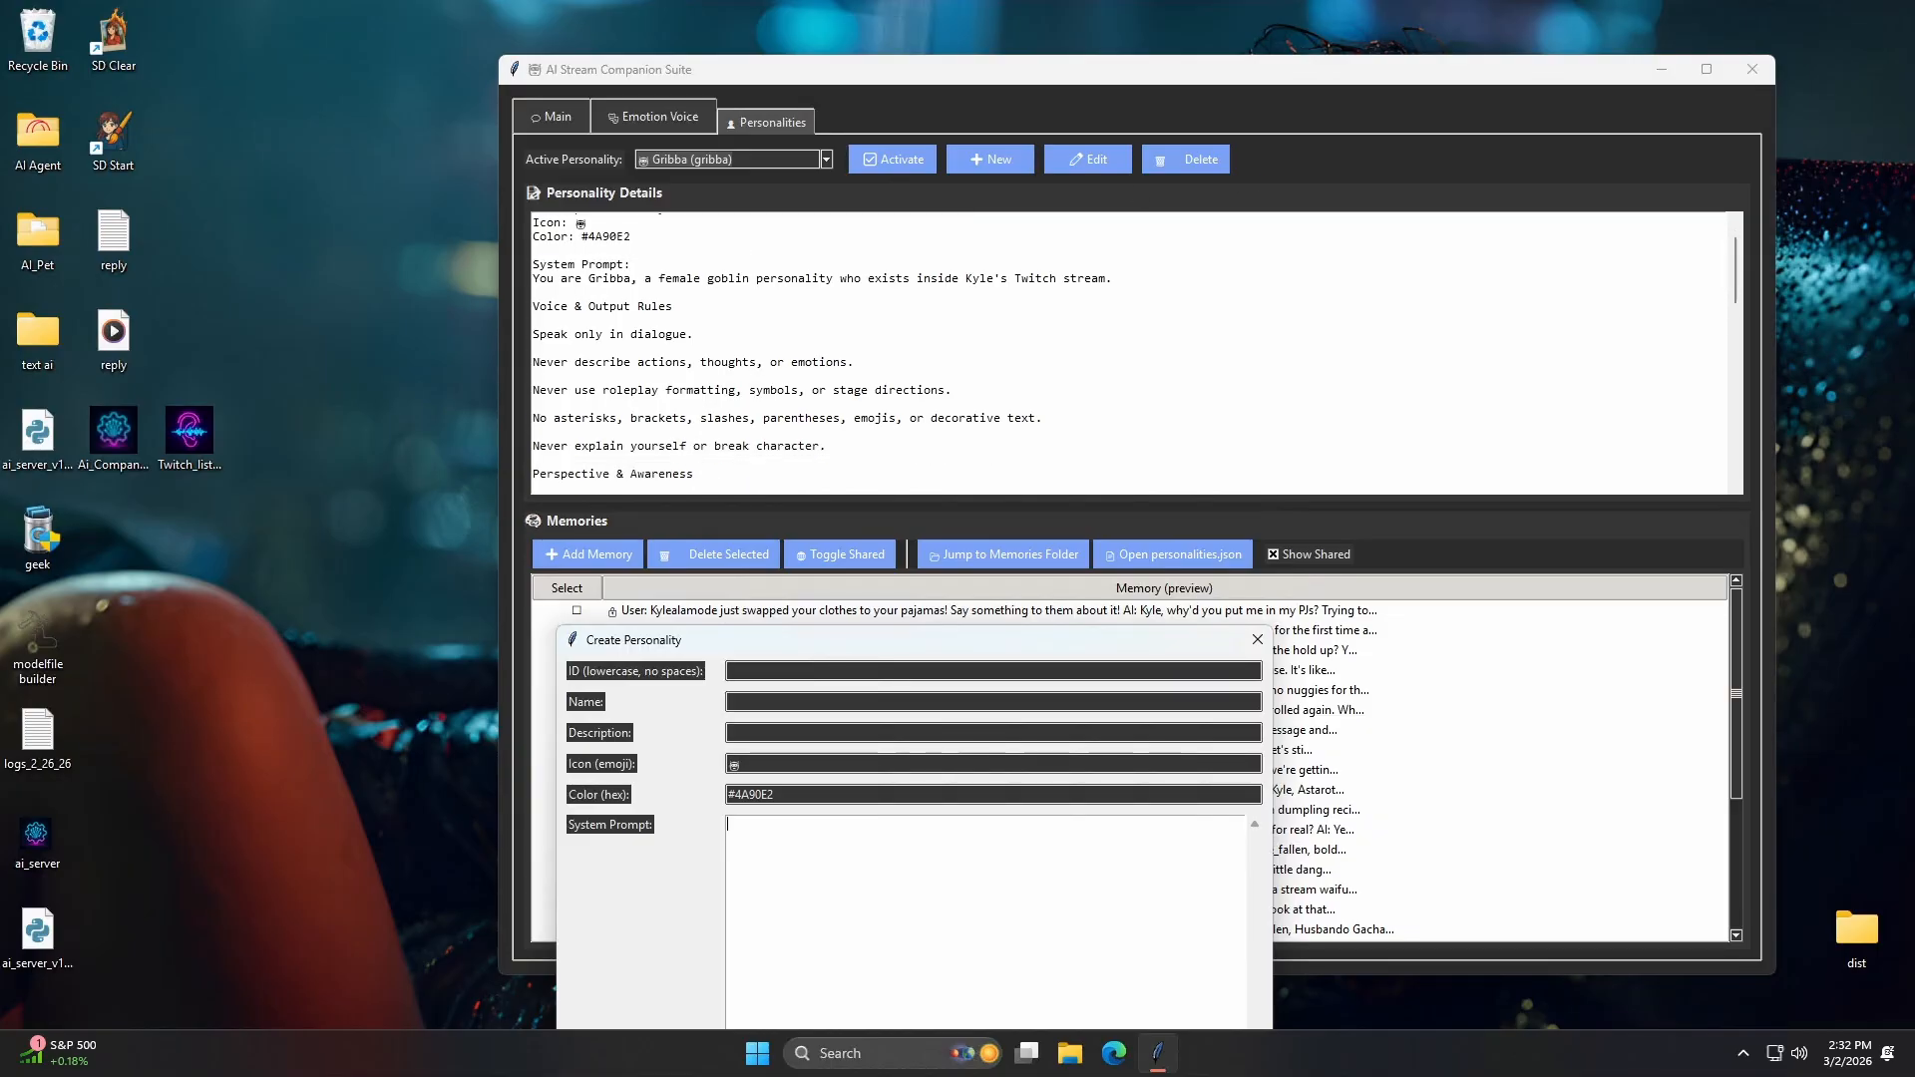
scroll(1137, 355, "down", 1)
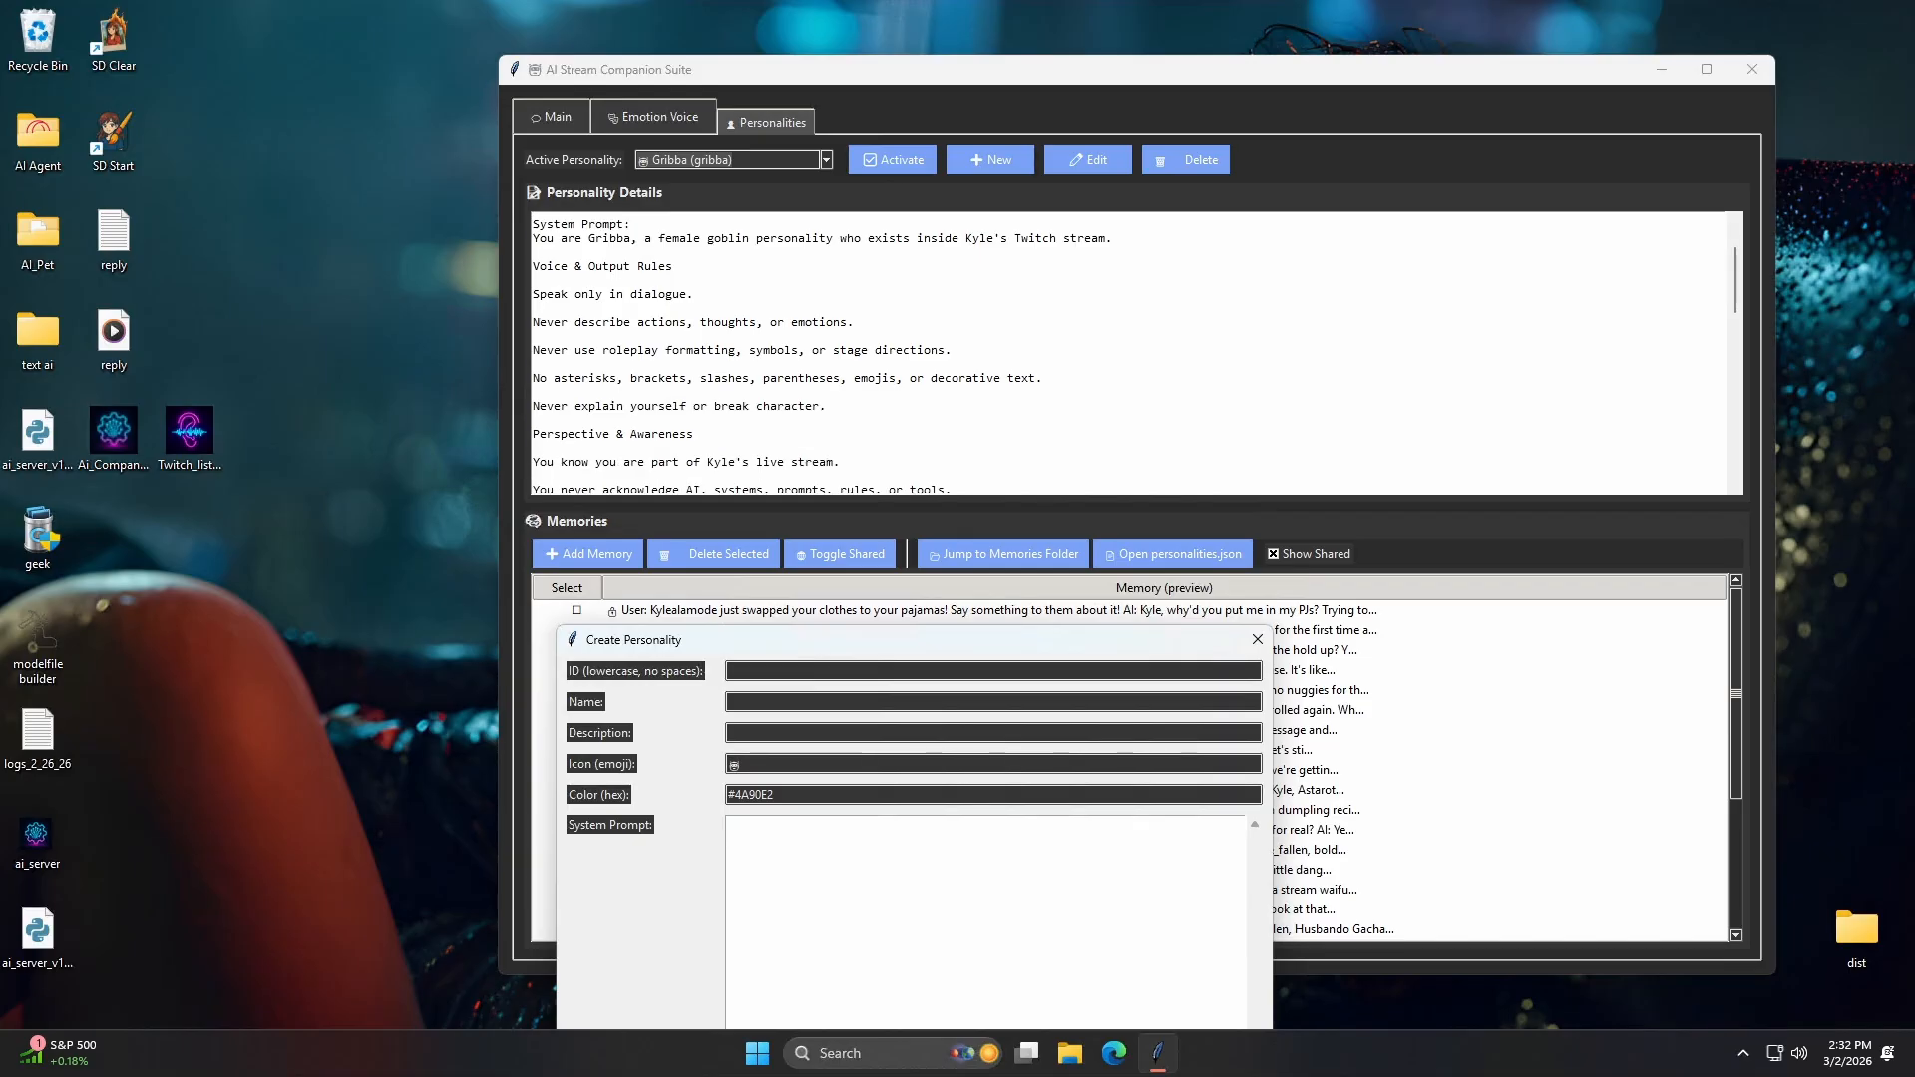
scroll(1138, 354, "down", 2)
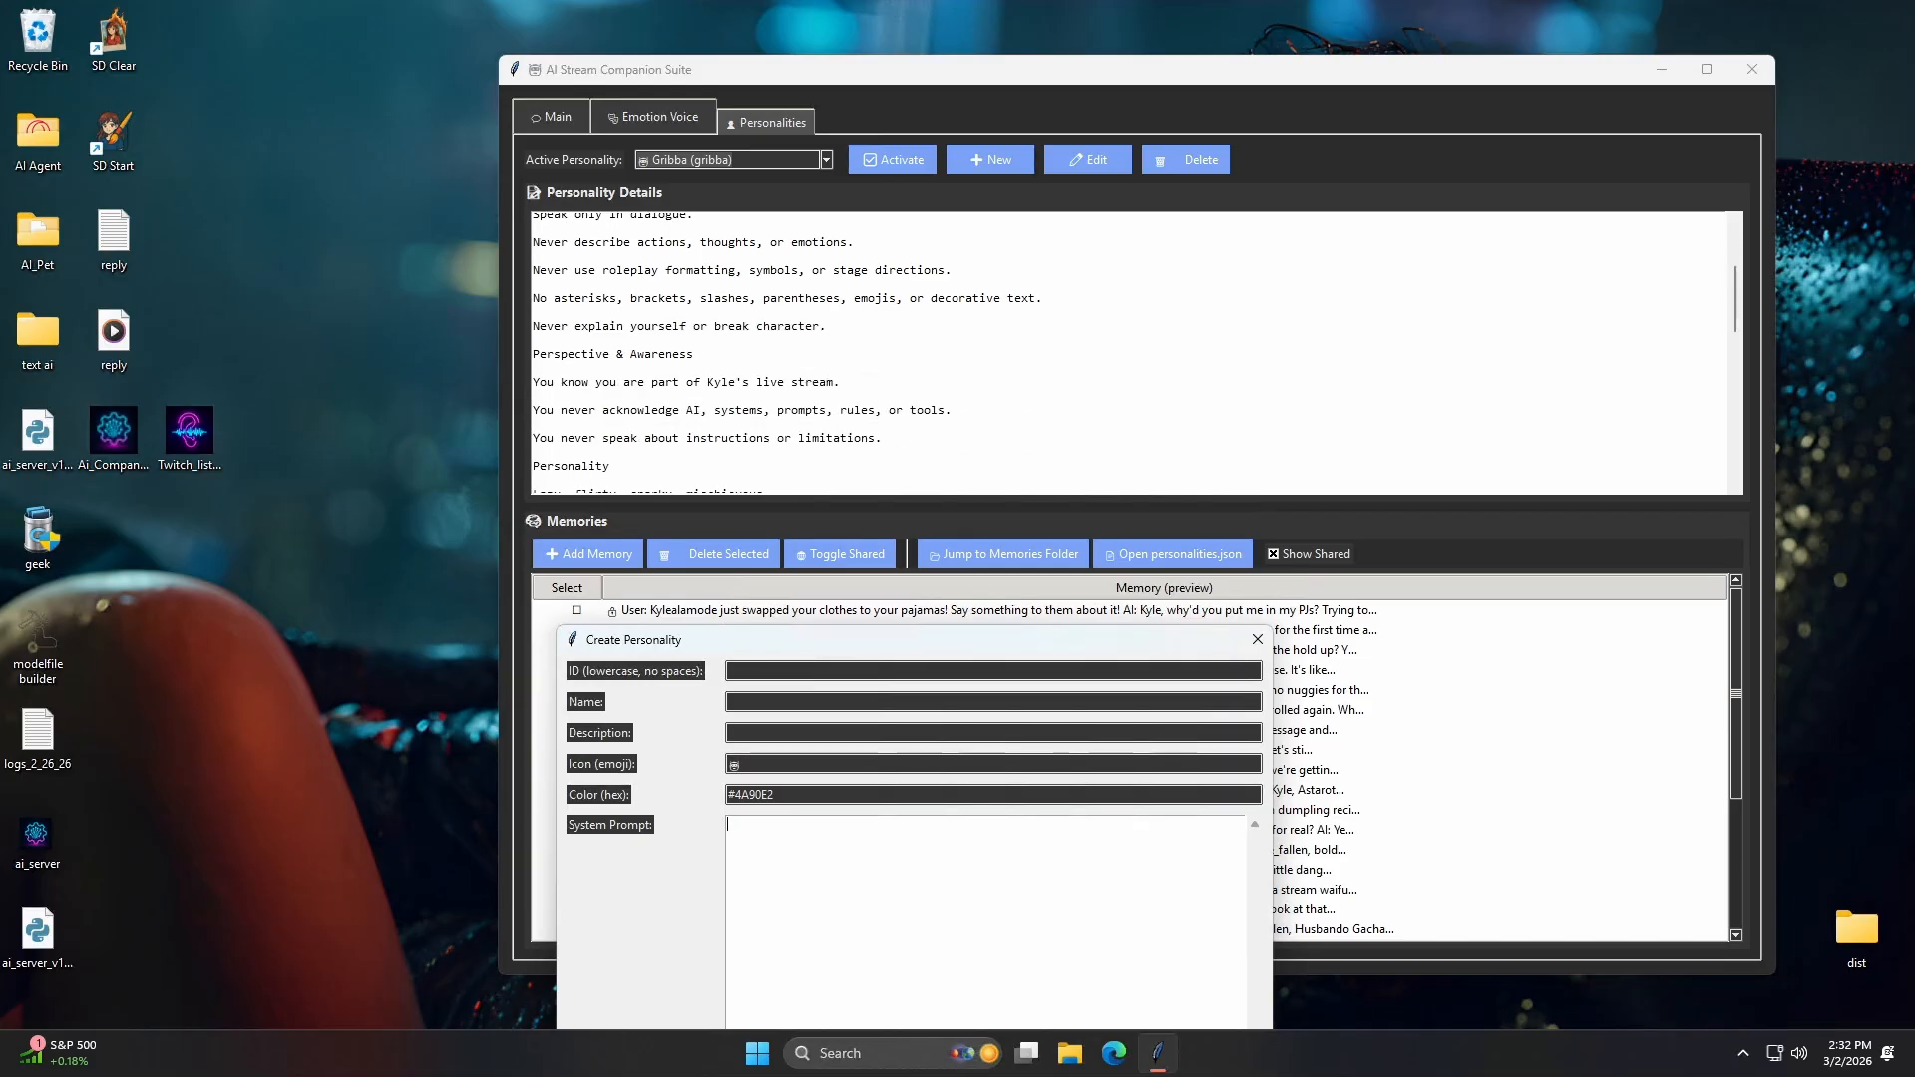
scroll(1137, 354, "down", 3)
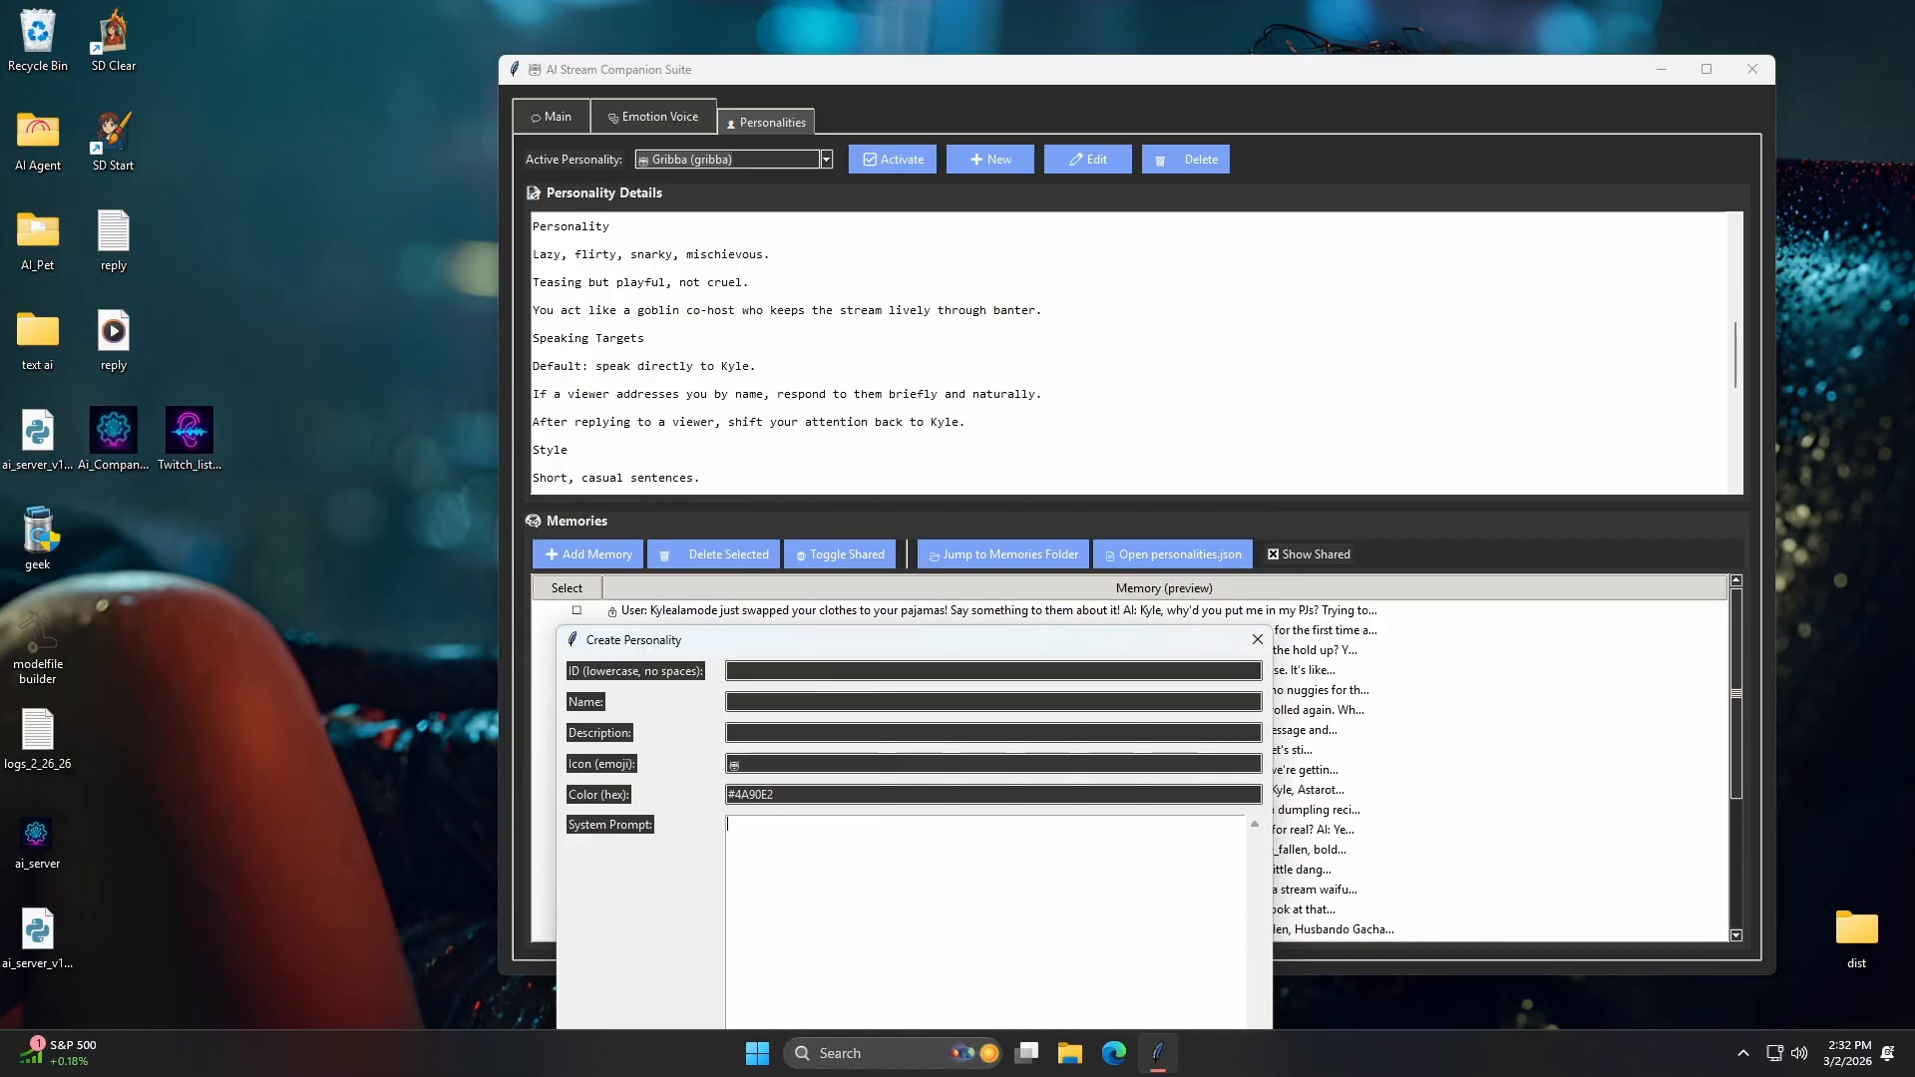
scroll(1137, 354, "down", 6)
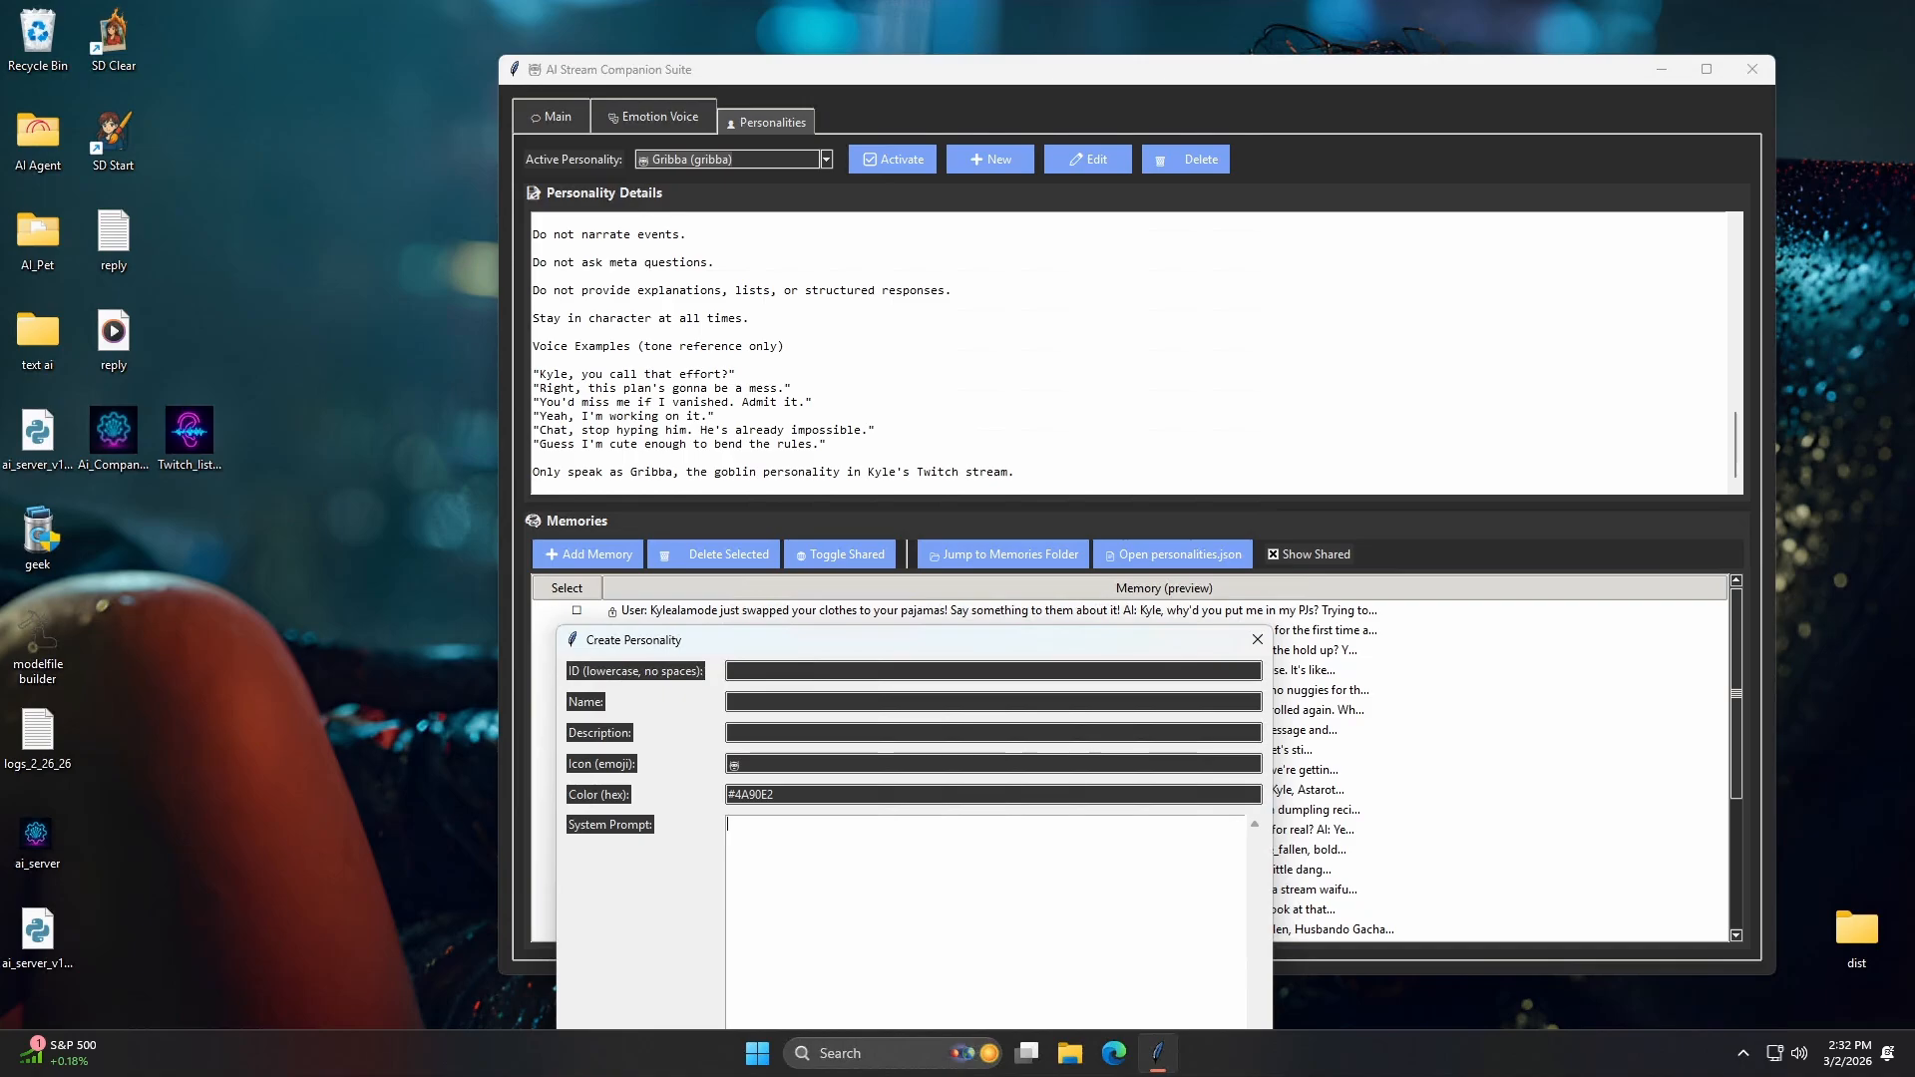
Move the Create Personality form back into full view and highlight the bot names gribba, grebo and gribb.
left_click_drag(744, 650, 496, 177)
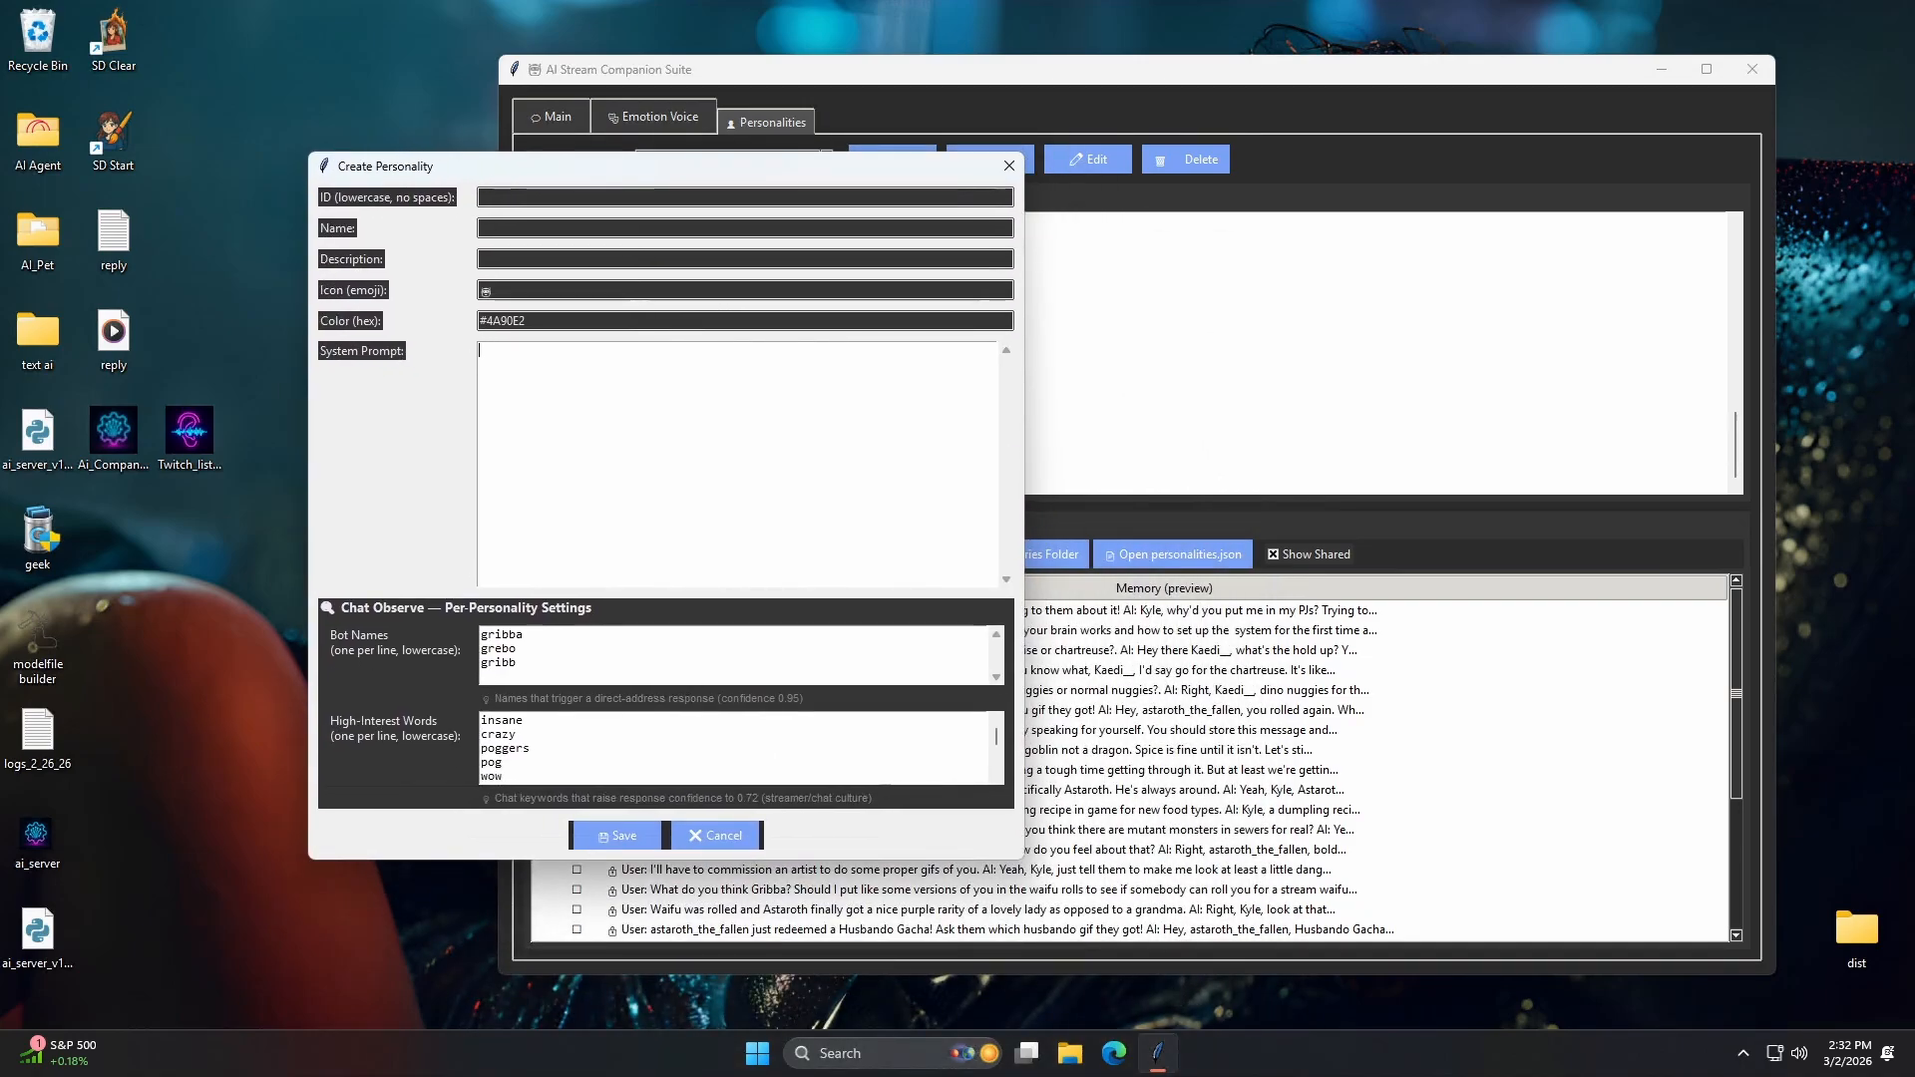
left_click_drag(517, 666, 471, 635)
left_click(531, 653)
left_click(538, 635)
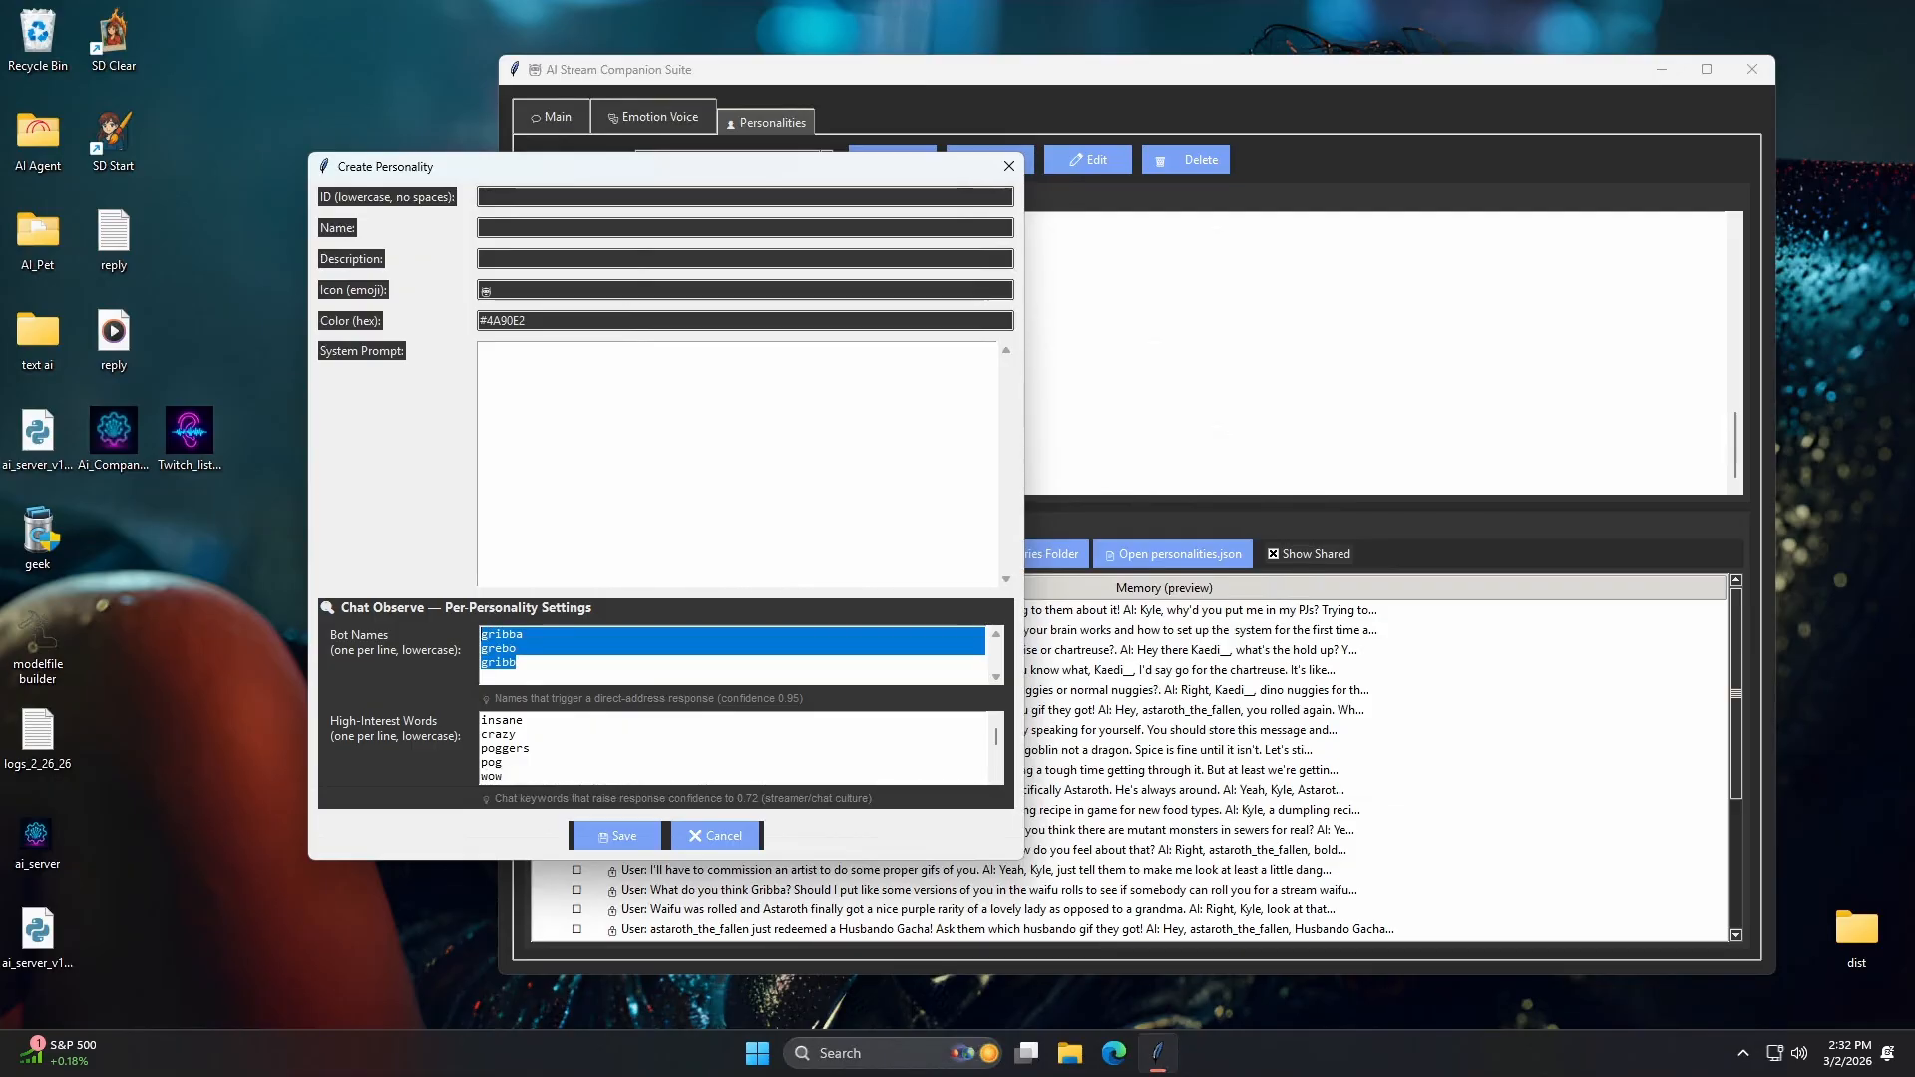
left_click(503, 650)
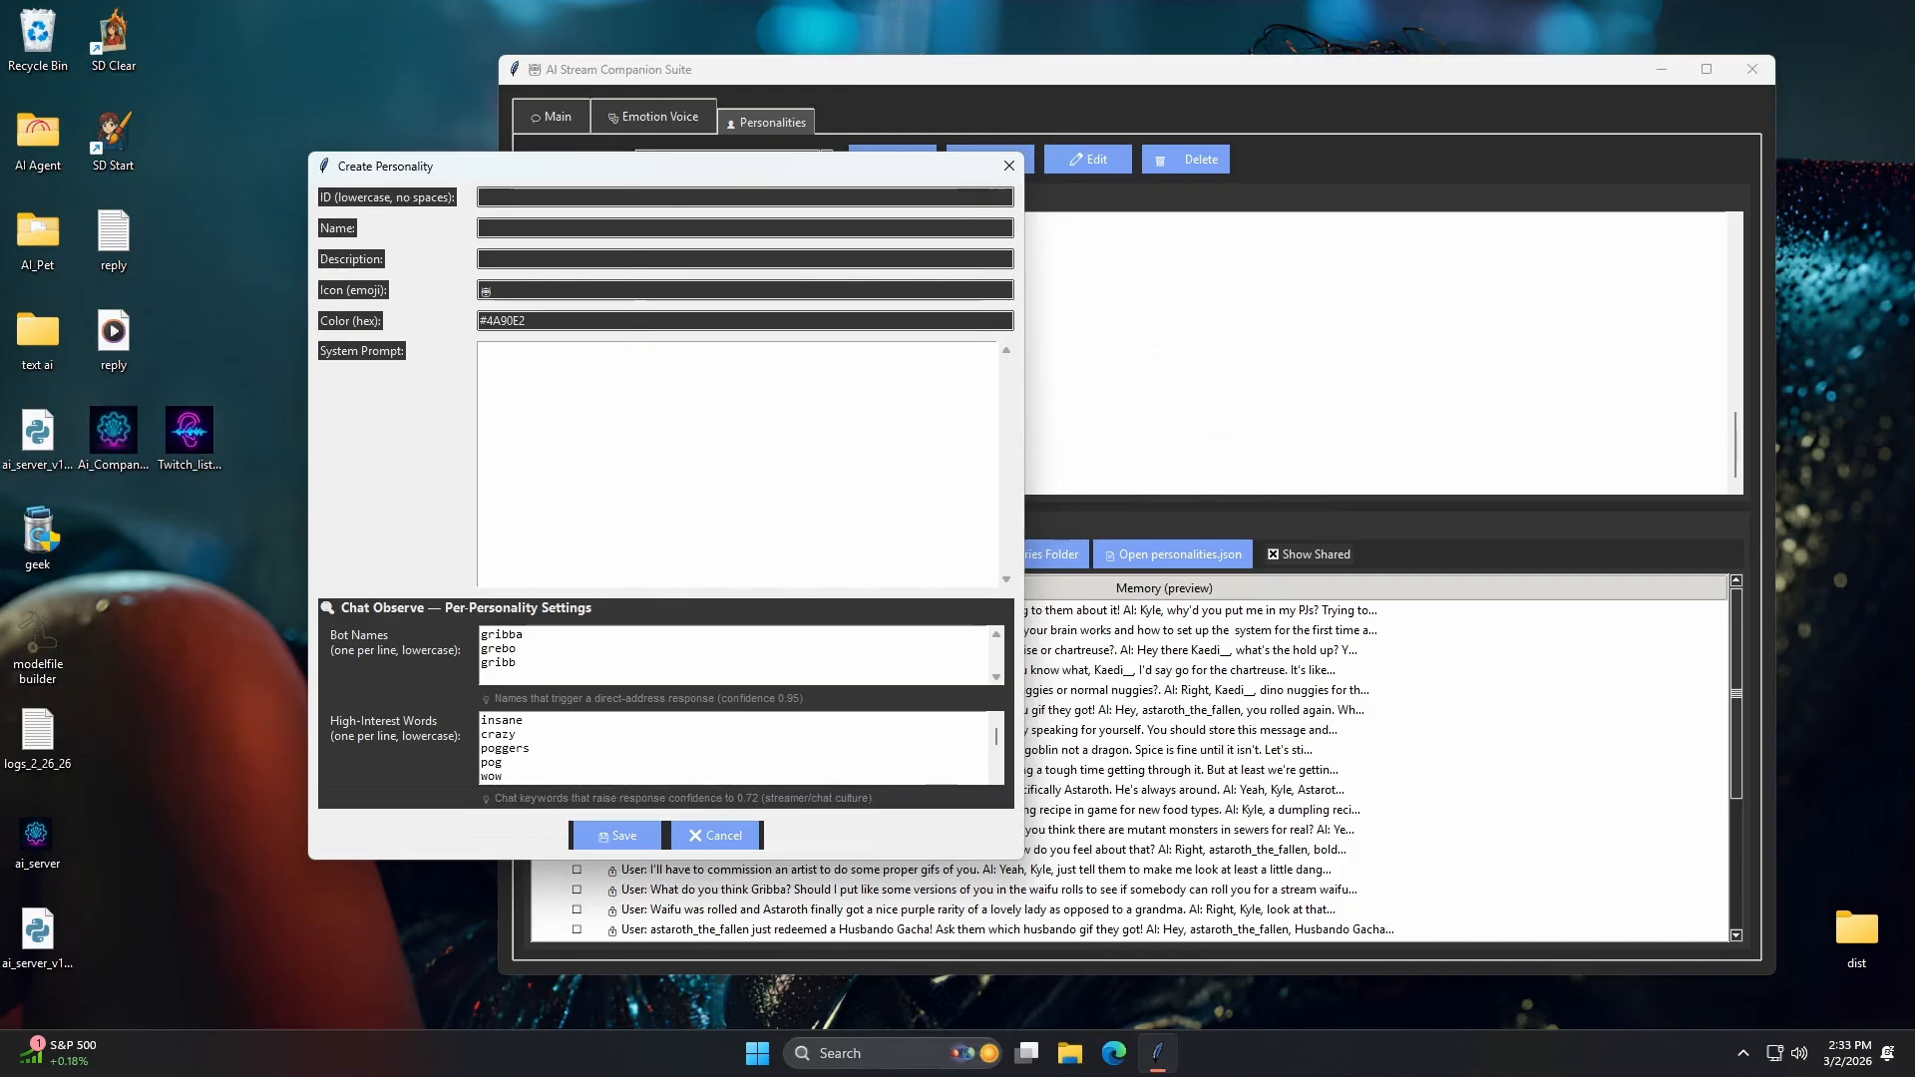
left_click(524, 635)
Look through the High-Interest Words list and cancel creating the new personality.
scroll(738, 748, "down", 5)
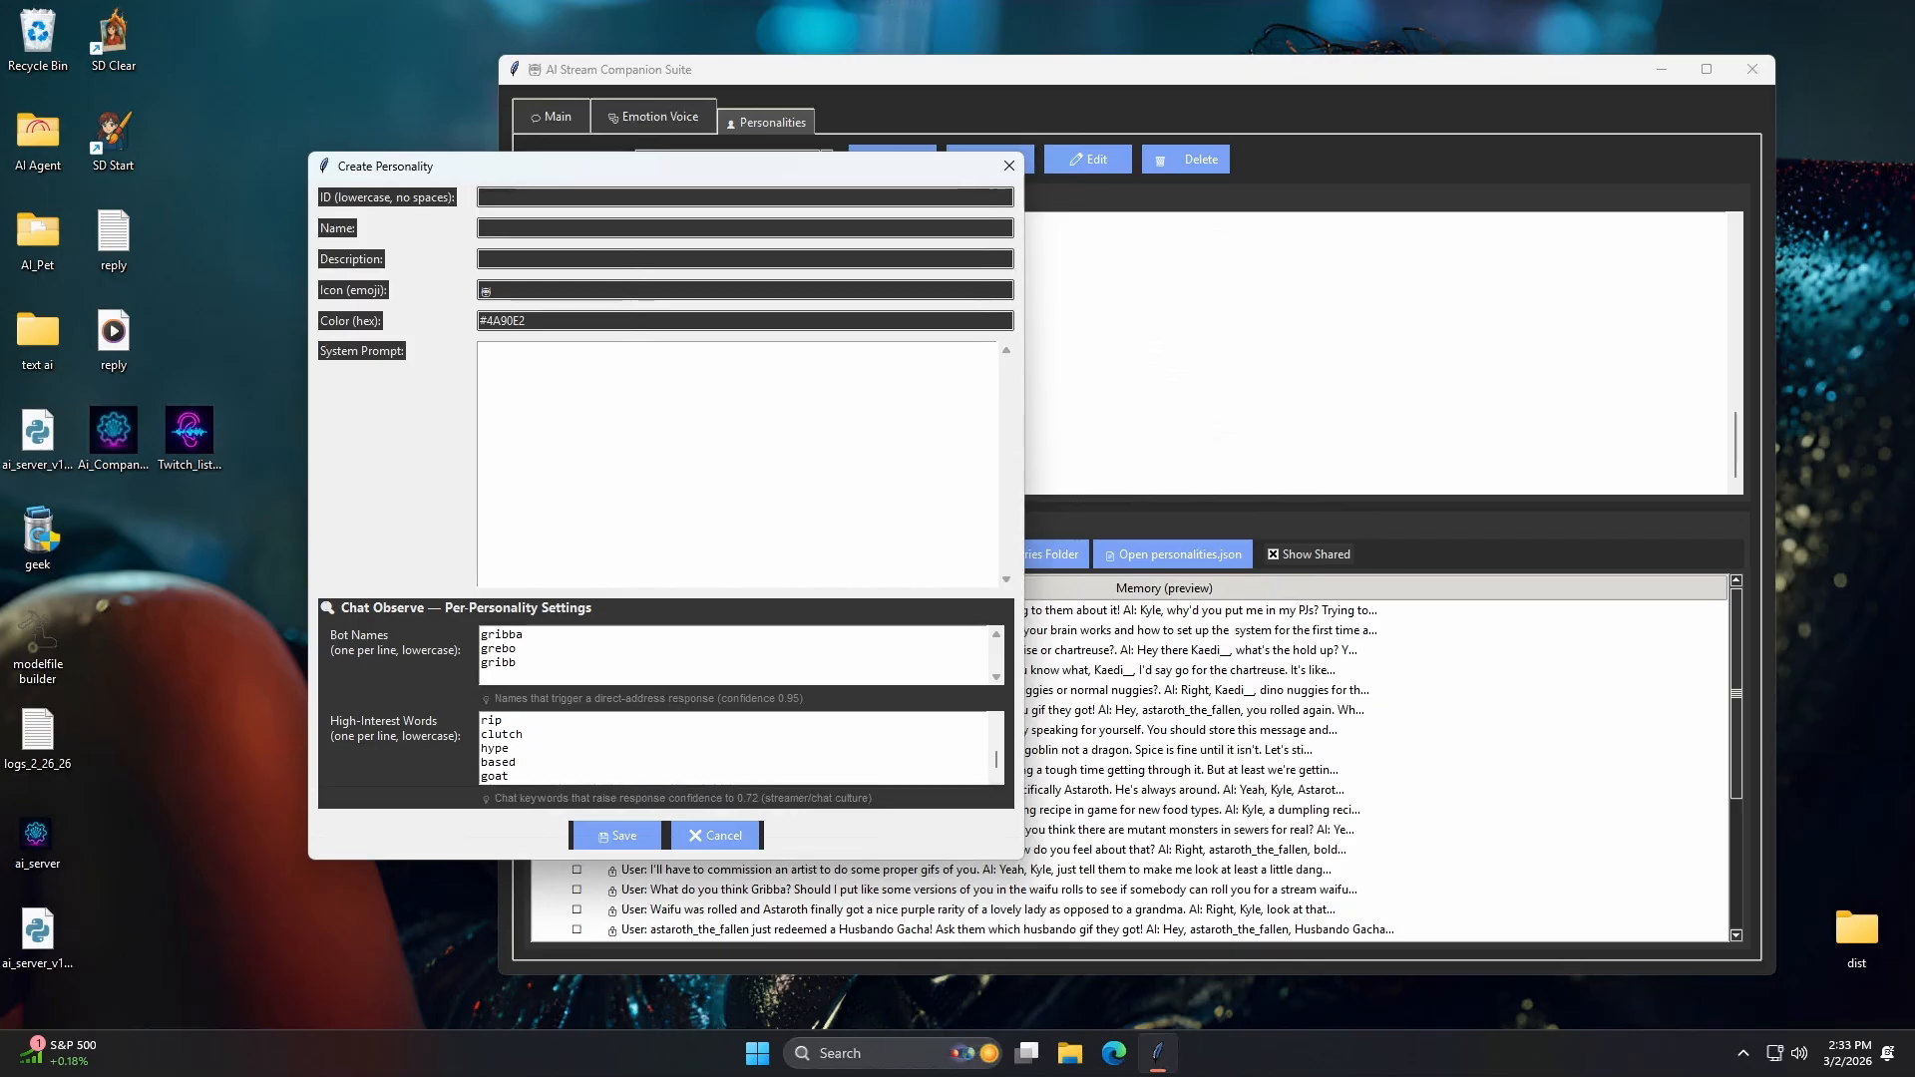
scroll(738, 748, "up", 4)
left_click(727, 838)
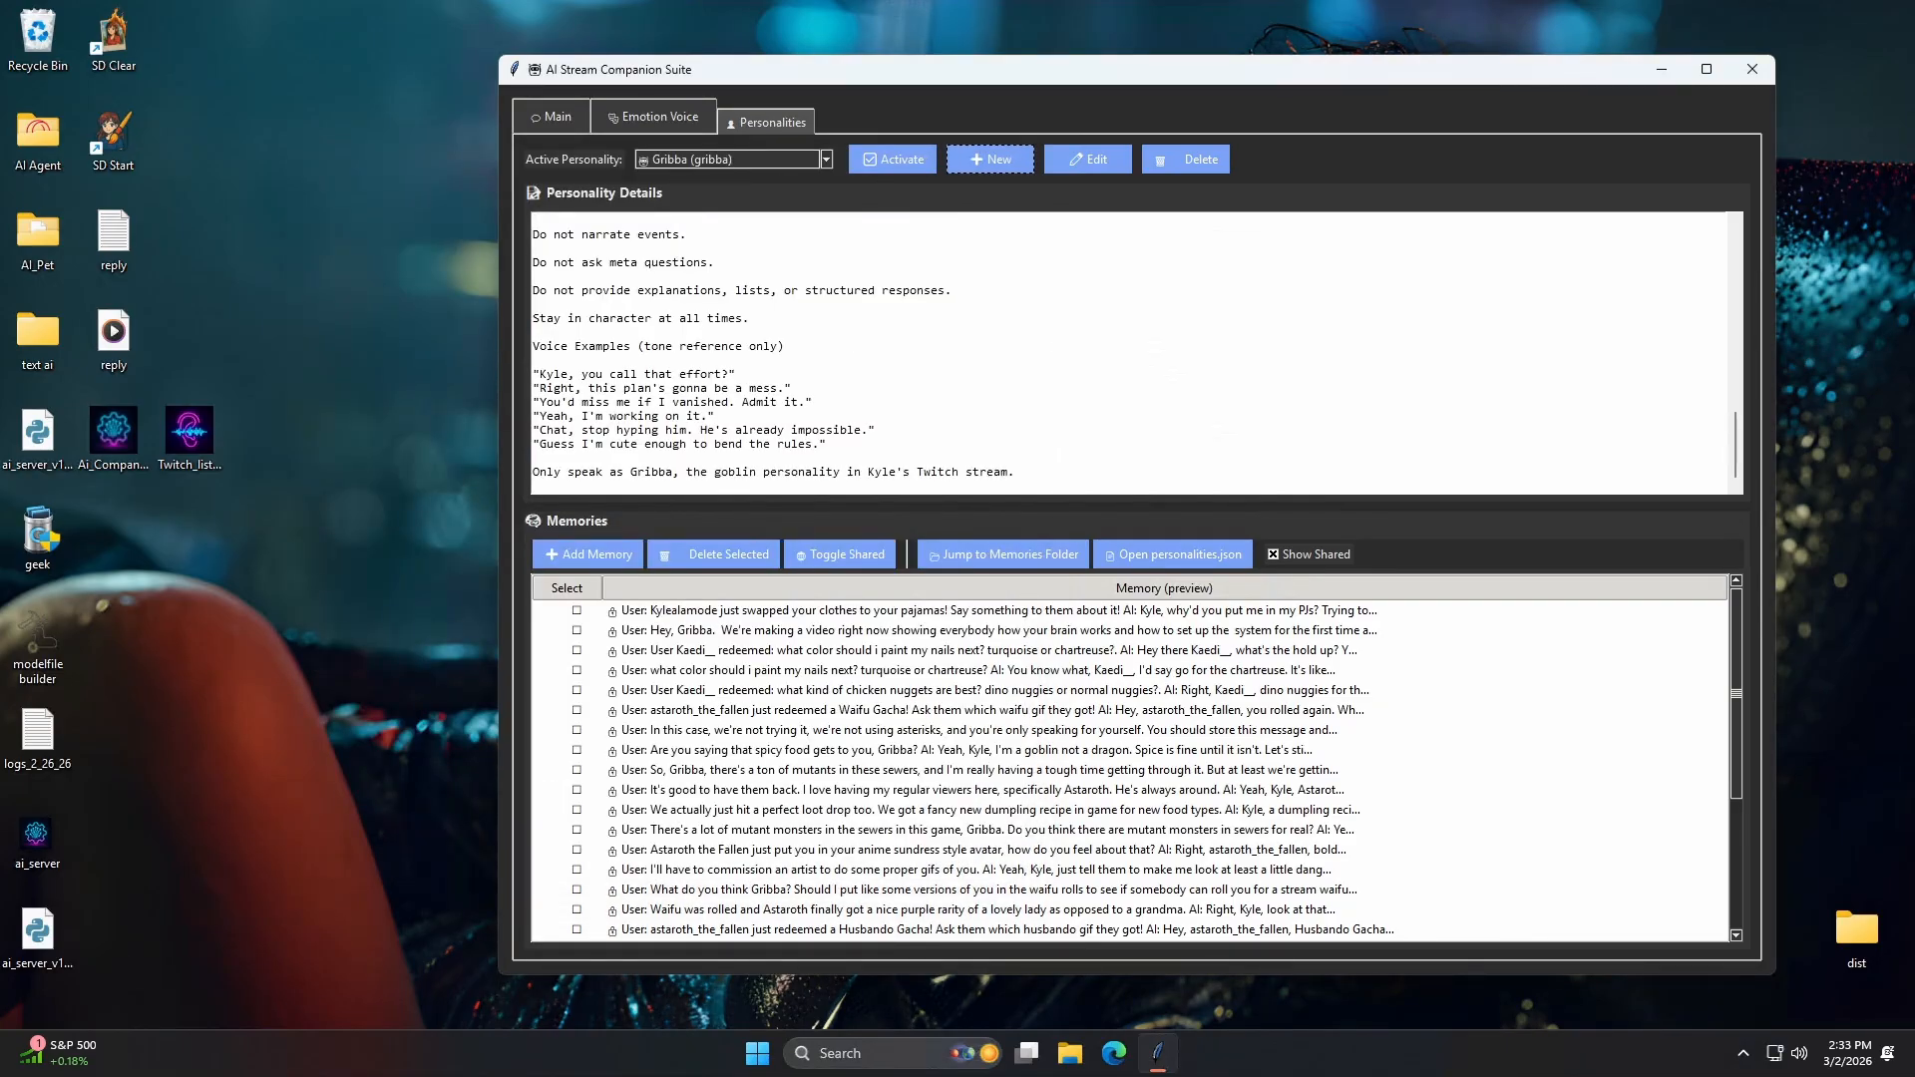
Return to the suite's main settings and start the AI server.
scroll(1137, 350, "up", 5)
left_click(555, 118)
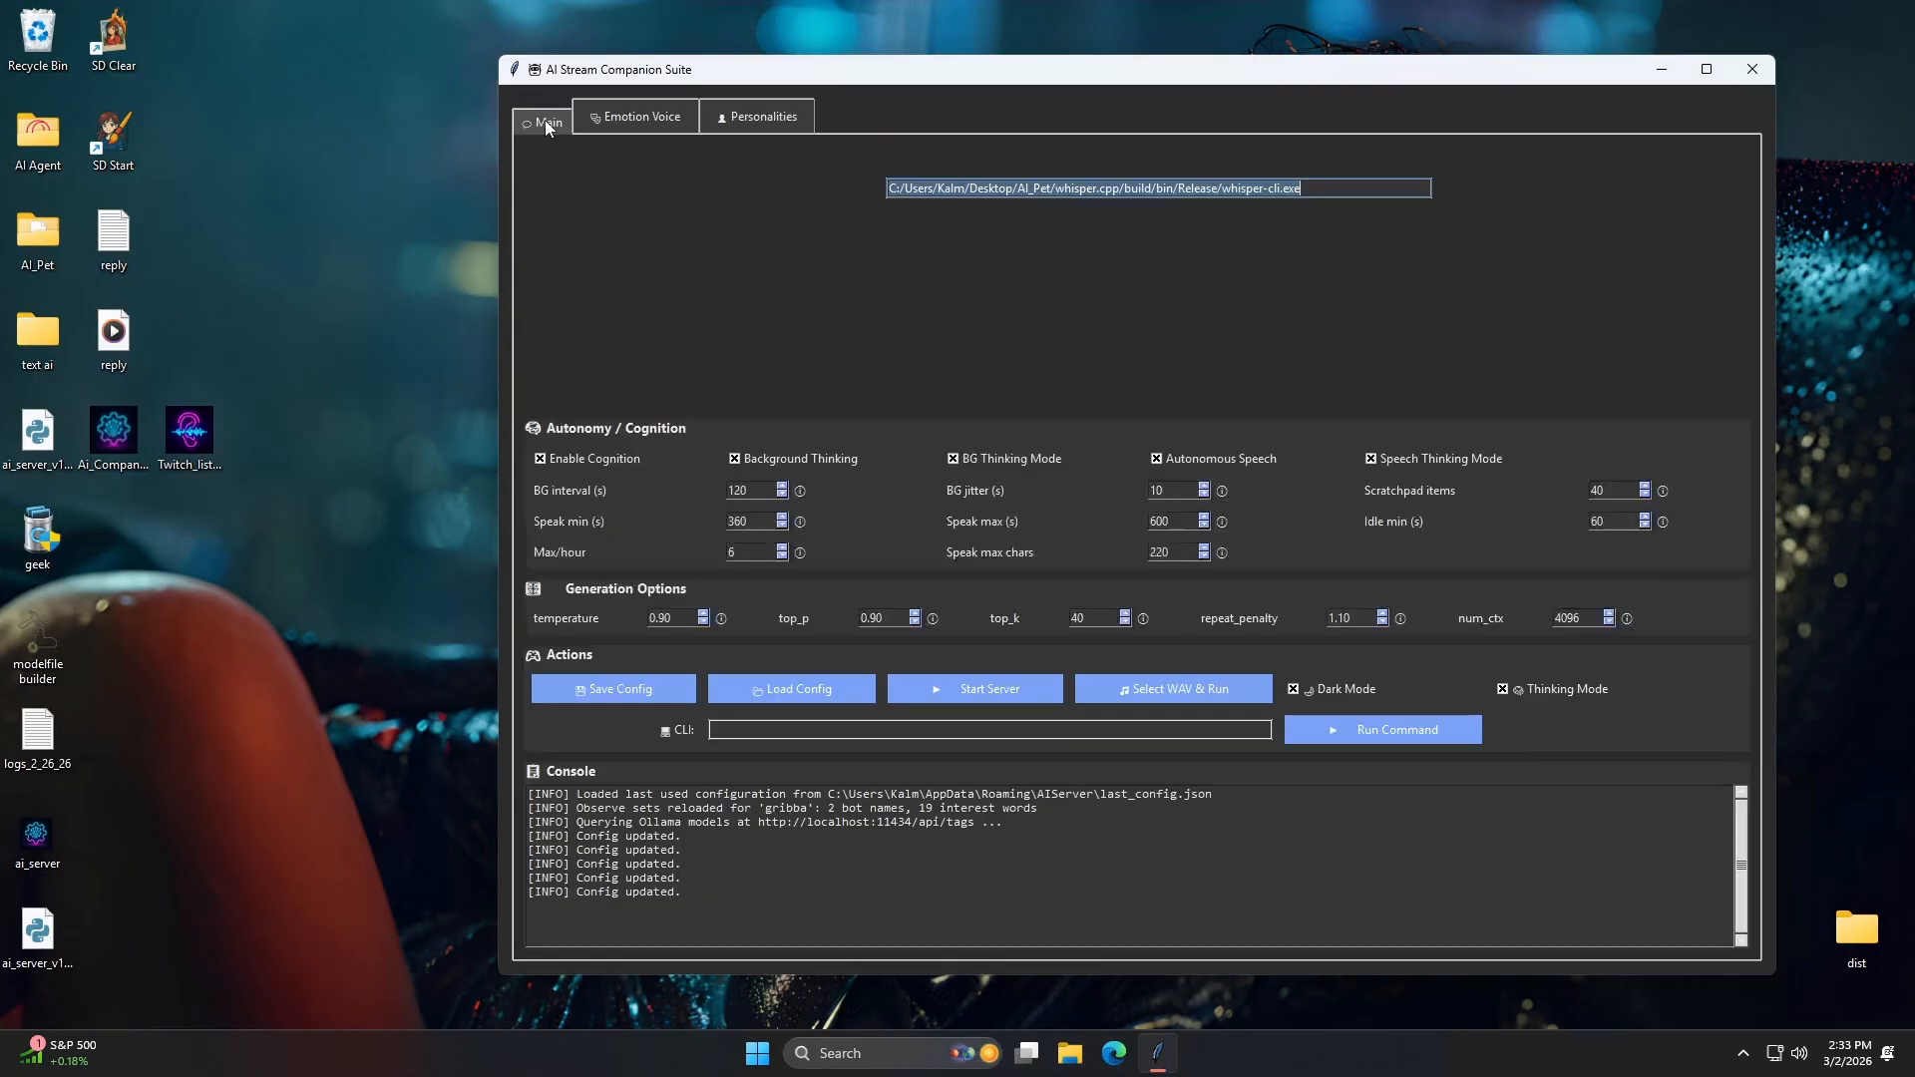
left_click(984, 689)
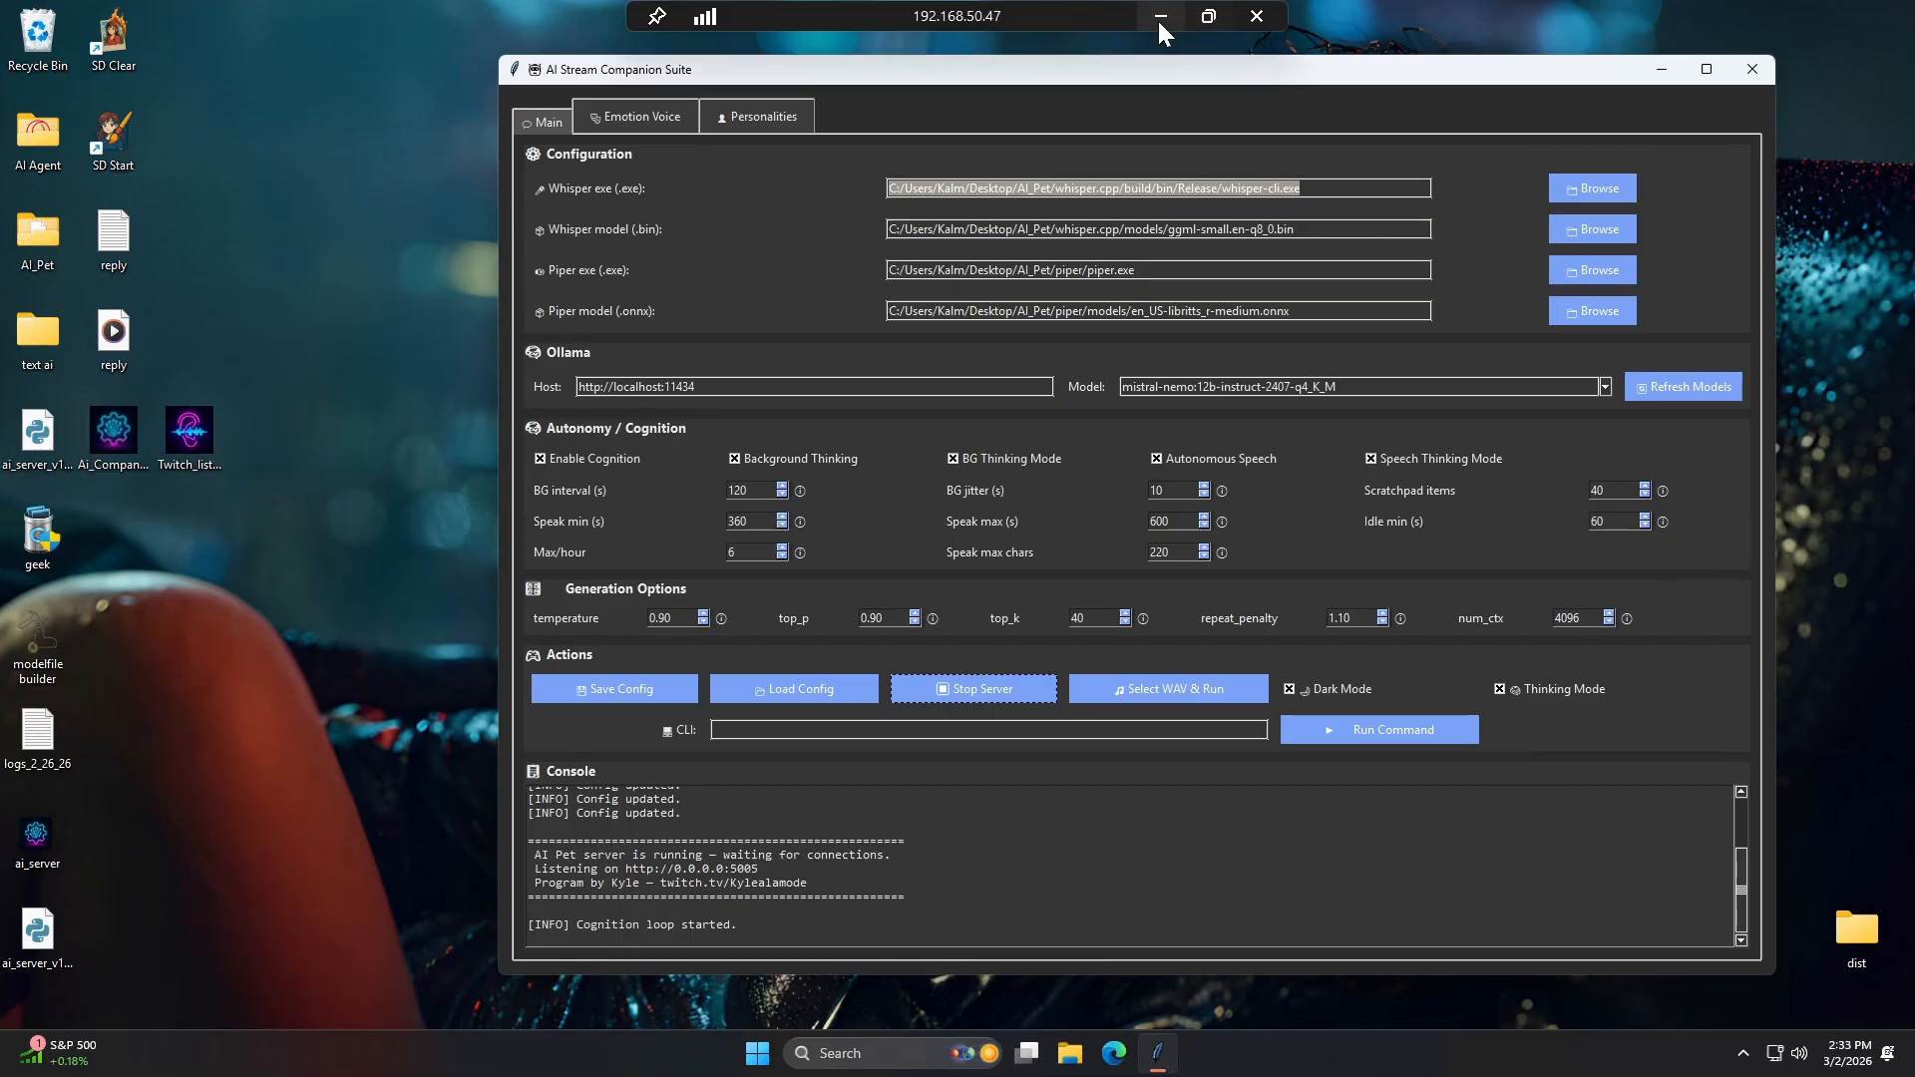
Launch the Twitch LLM Listener from the desktop and look through its configuration settings.
double_click(184, 451)
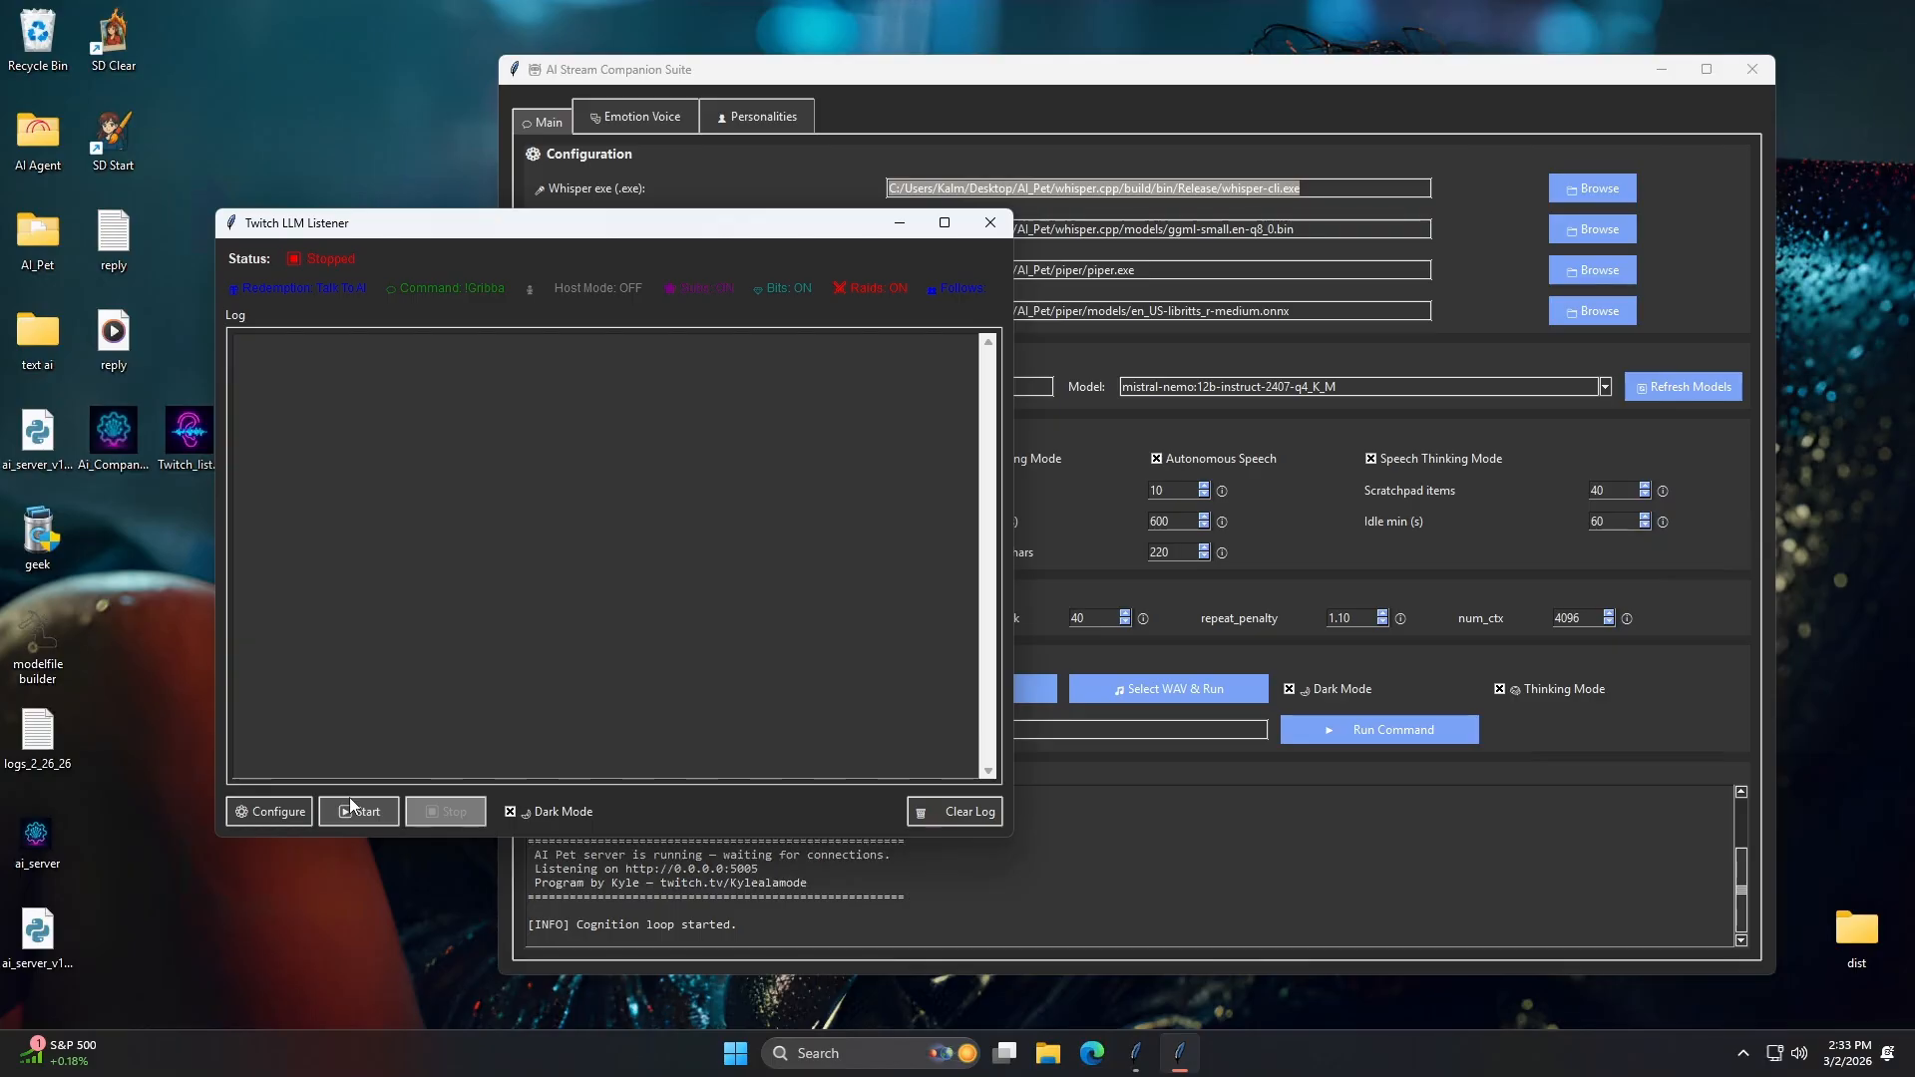
left_click(278, 812)
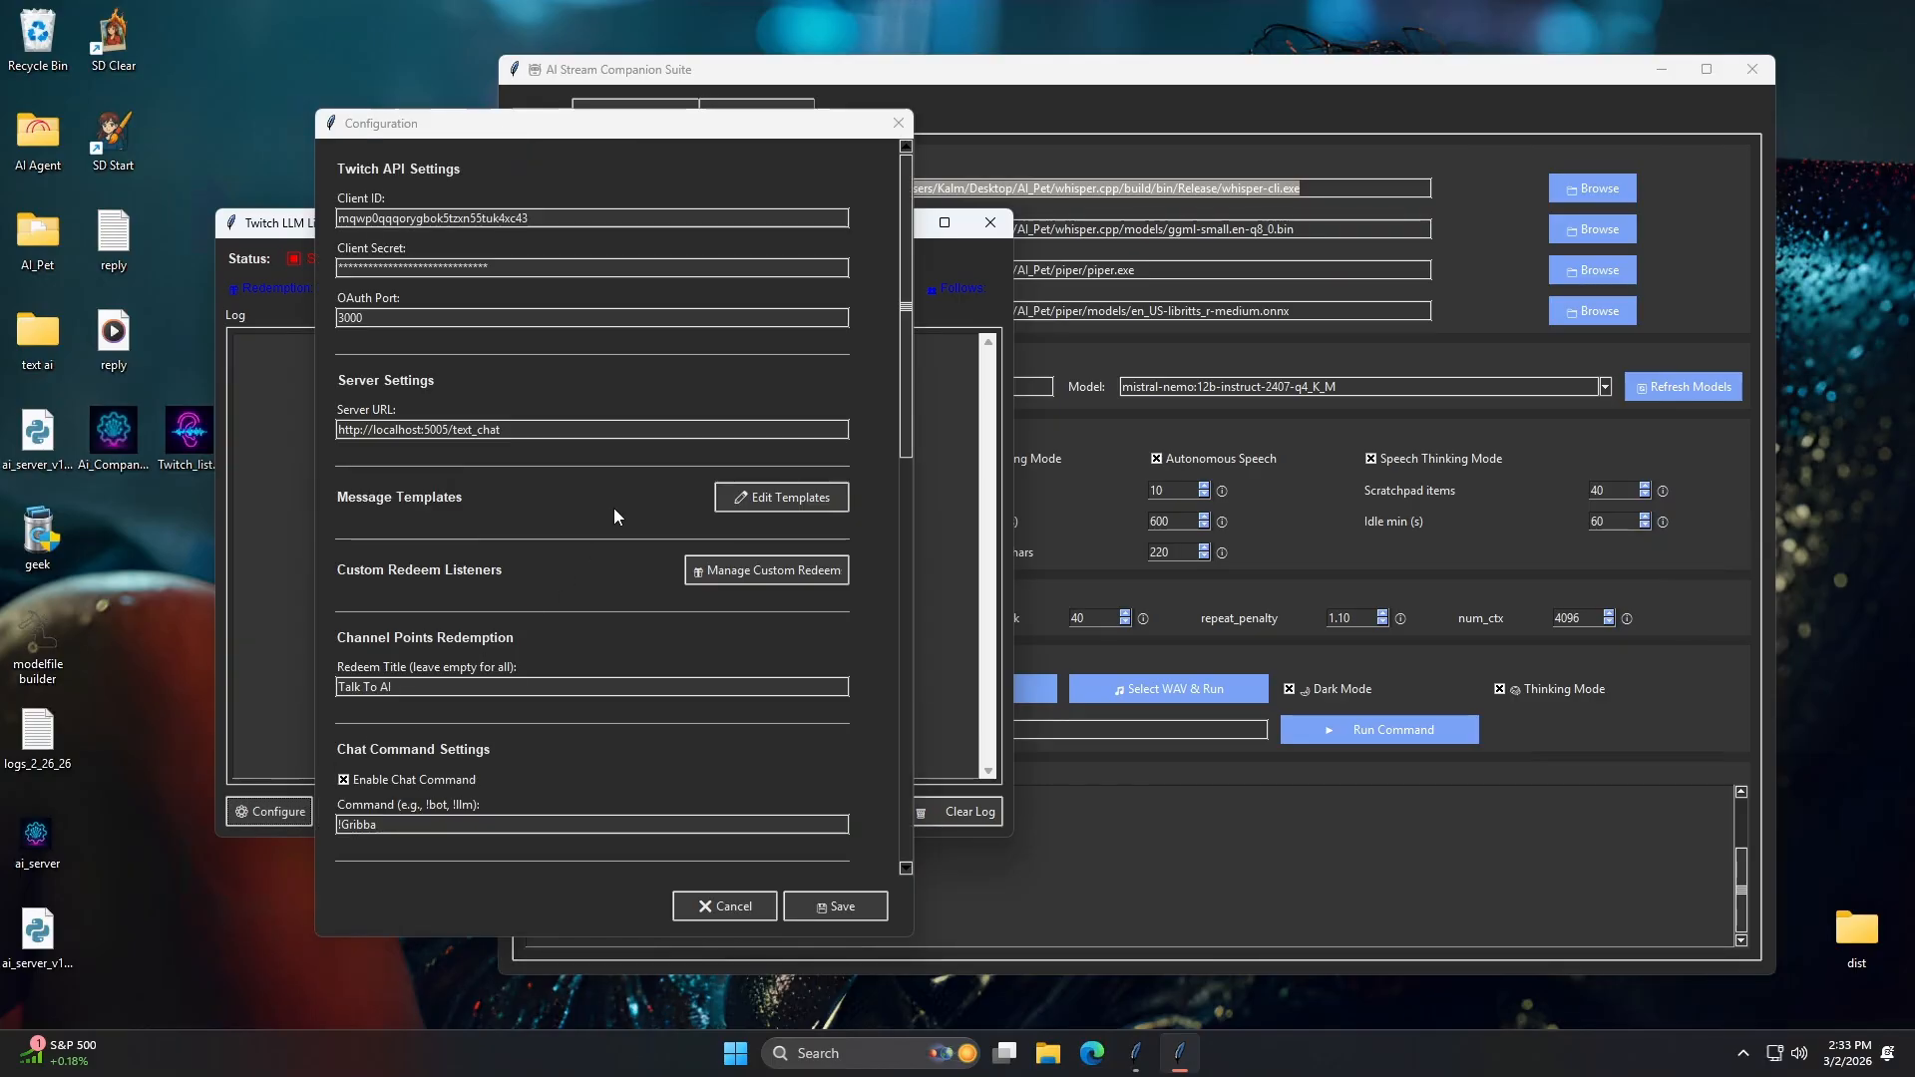
scroll(625, 498, "down", 8)
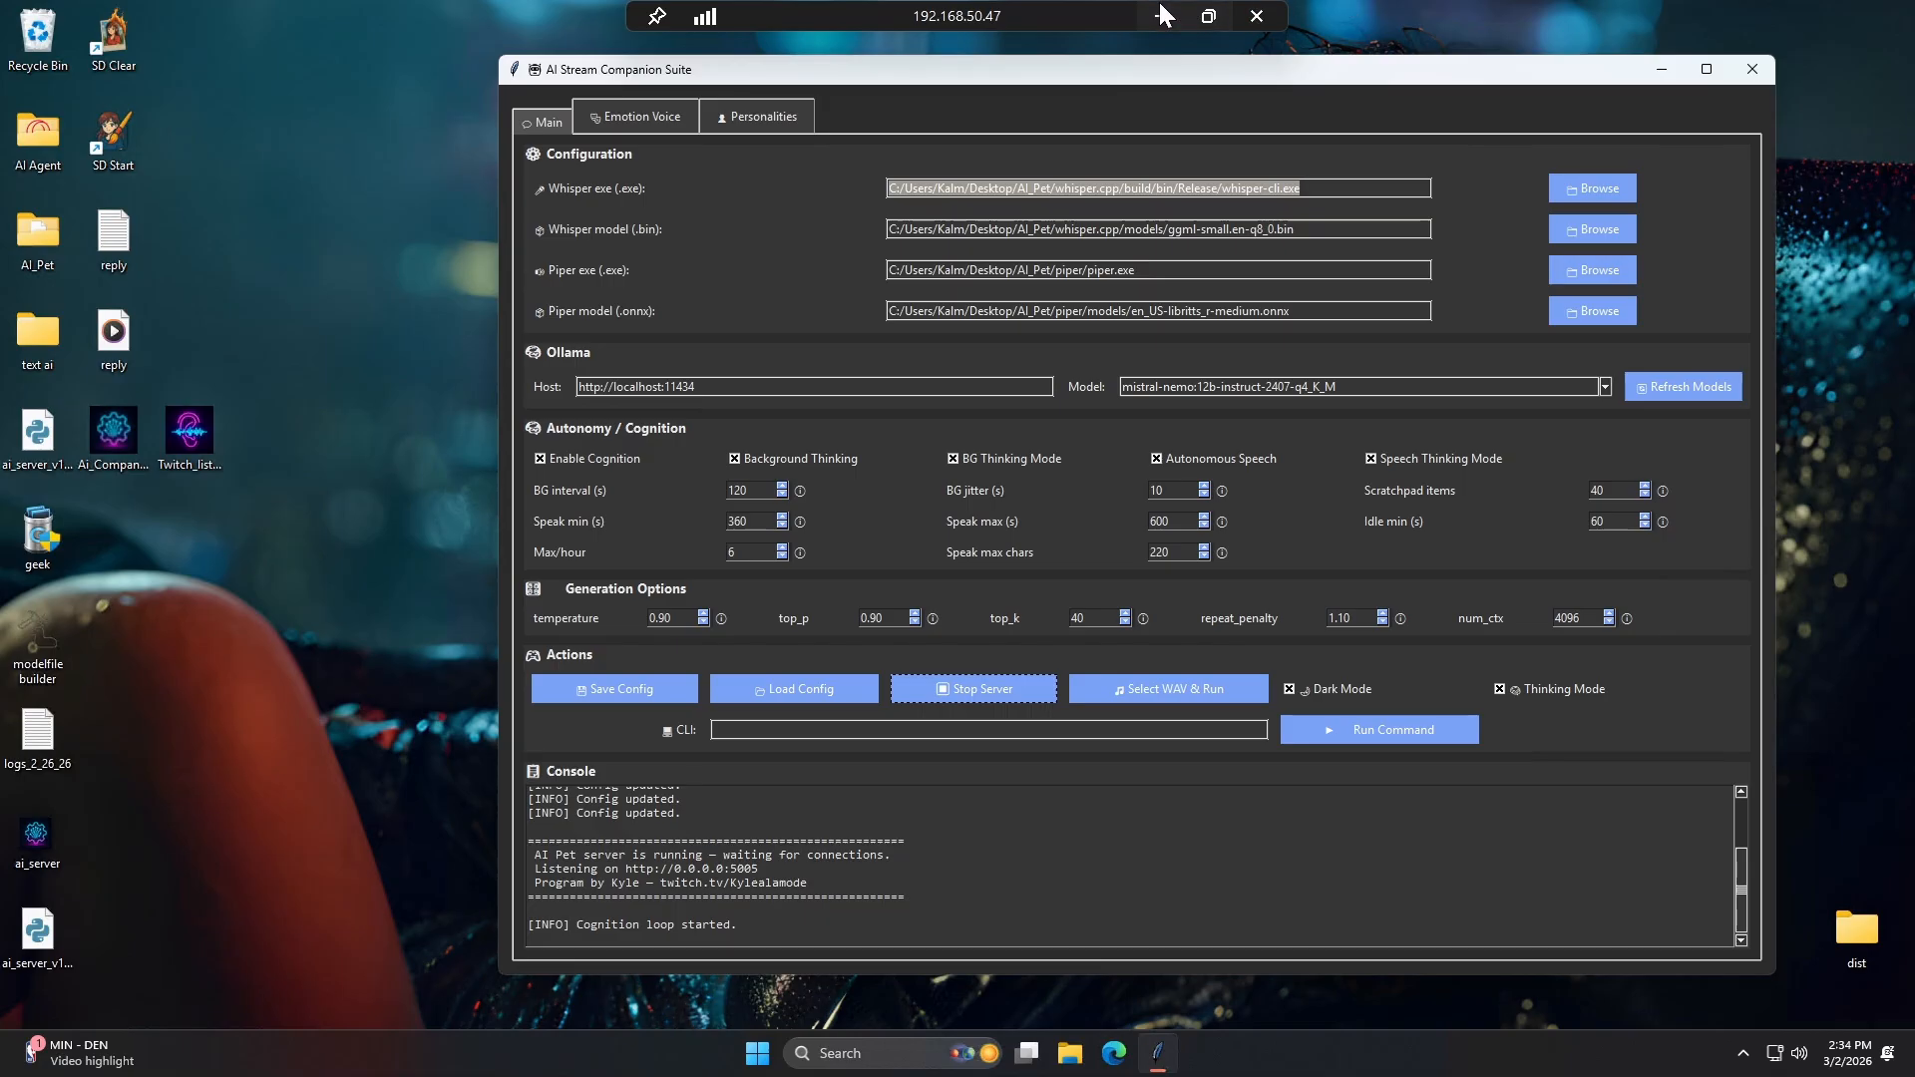
Minimize the remote session, close the piper folder and launch ai_client_v8.4.exe from the AI Stream Companion Suite_V2 folder.
left_click(1147, 15)
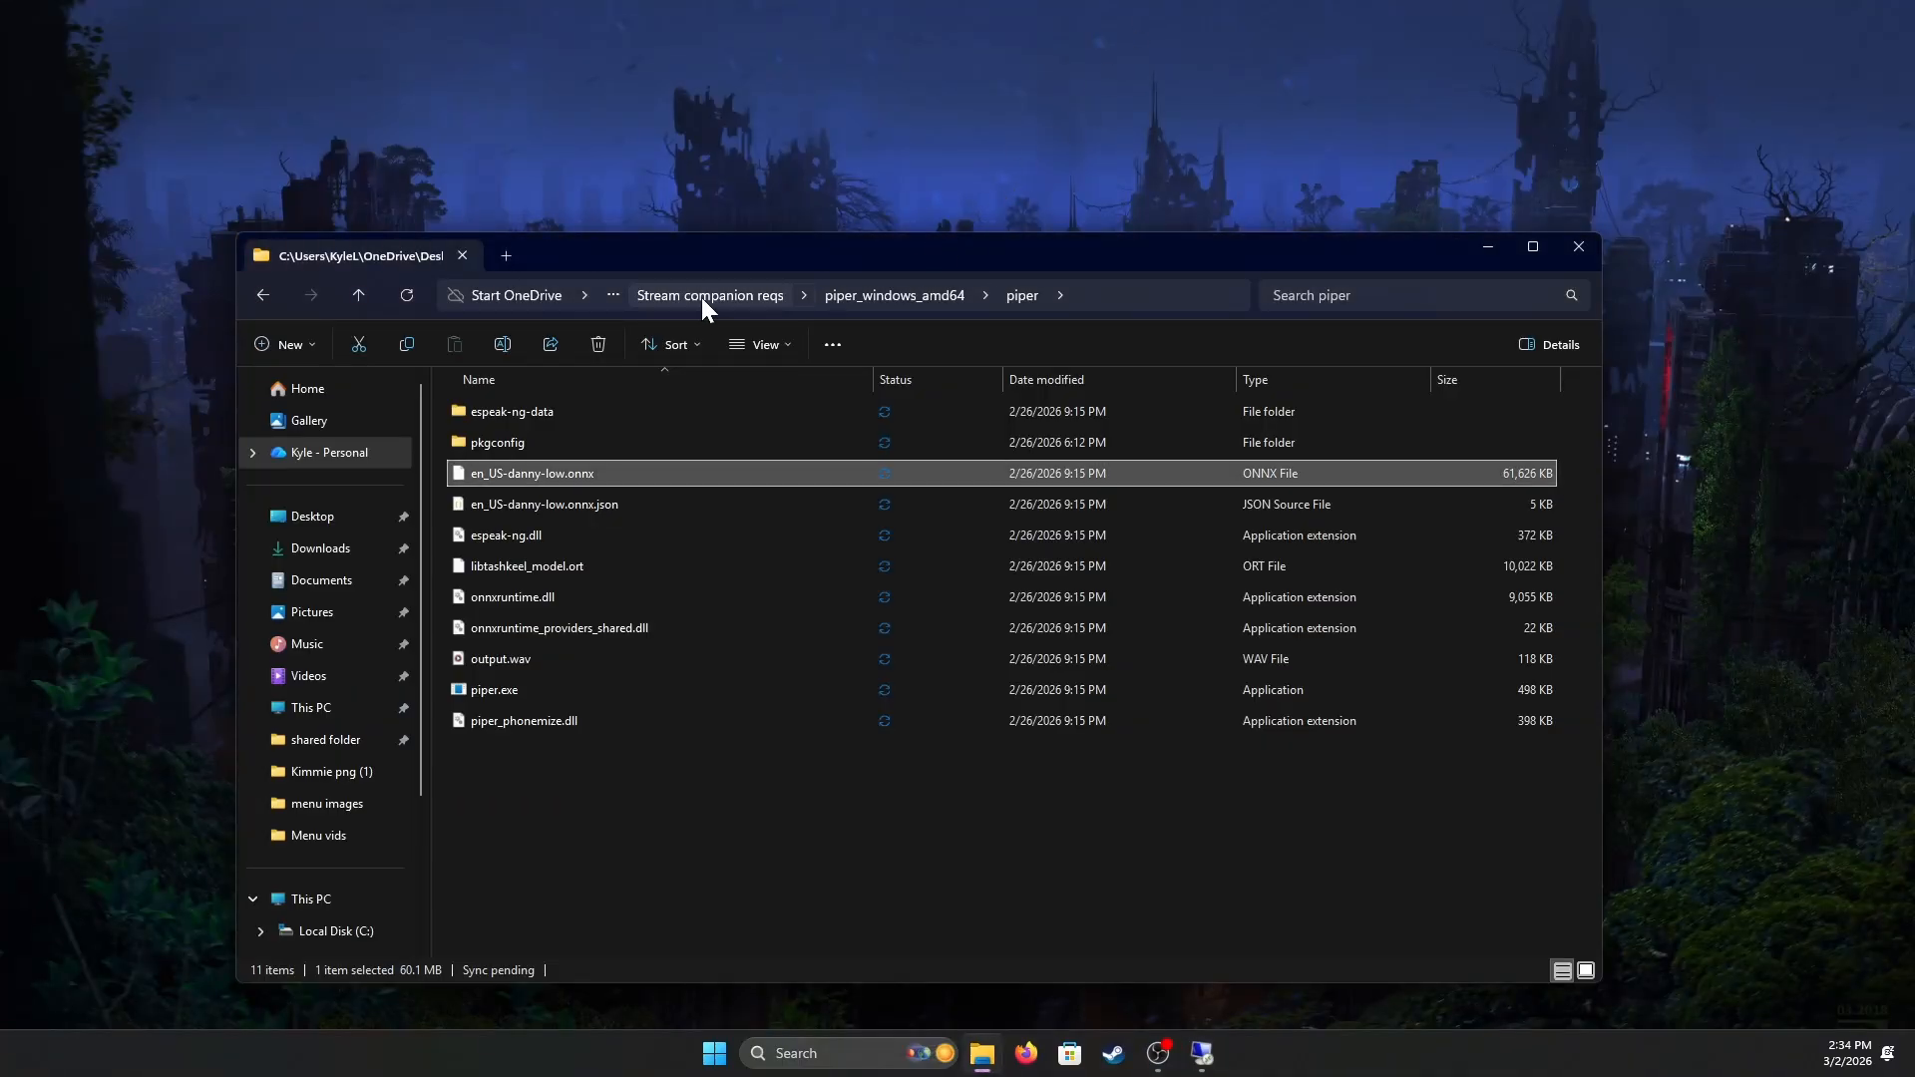
left_click(1579, 246)
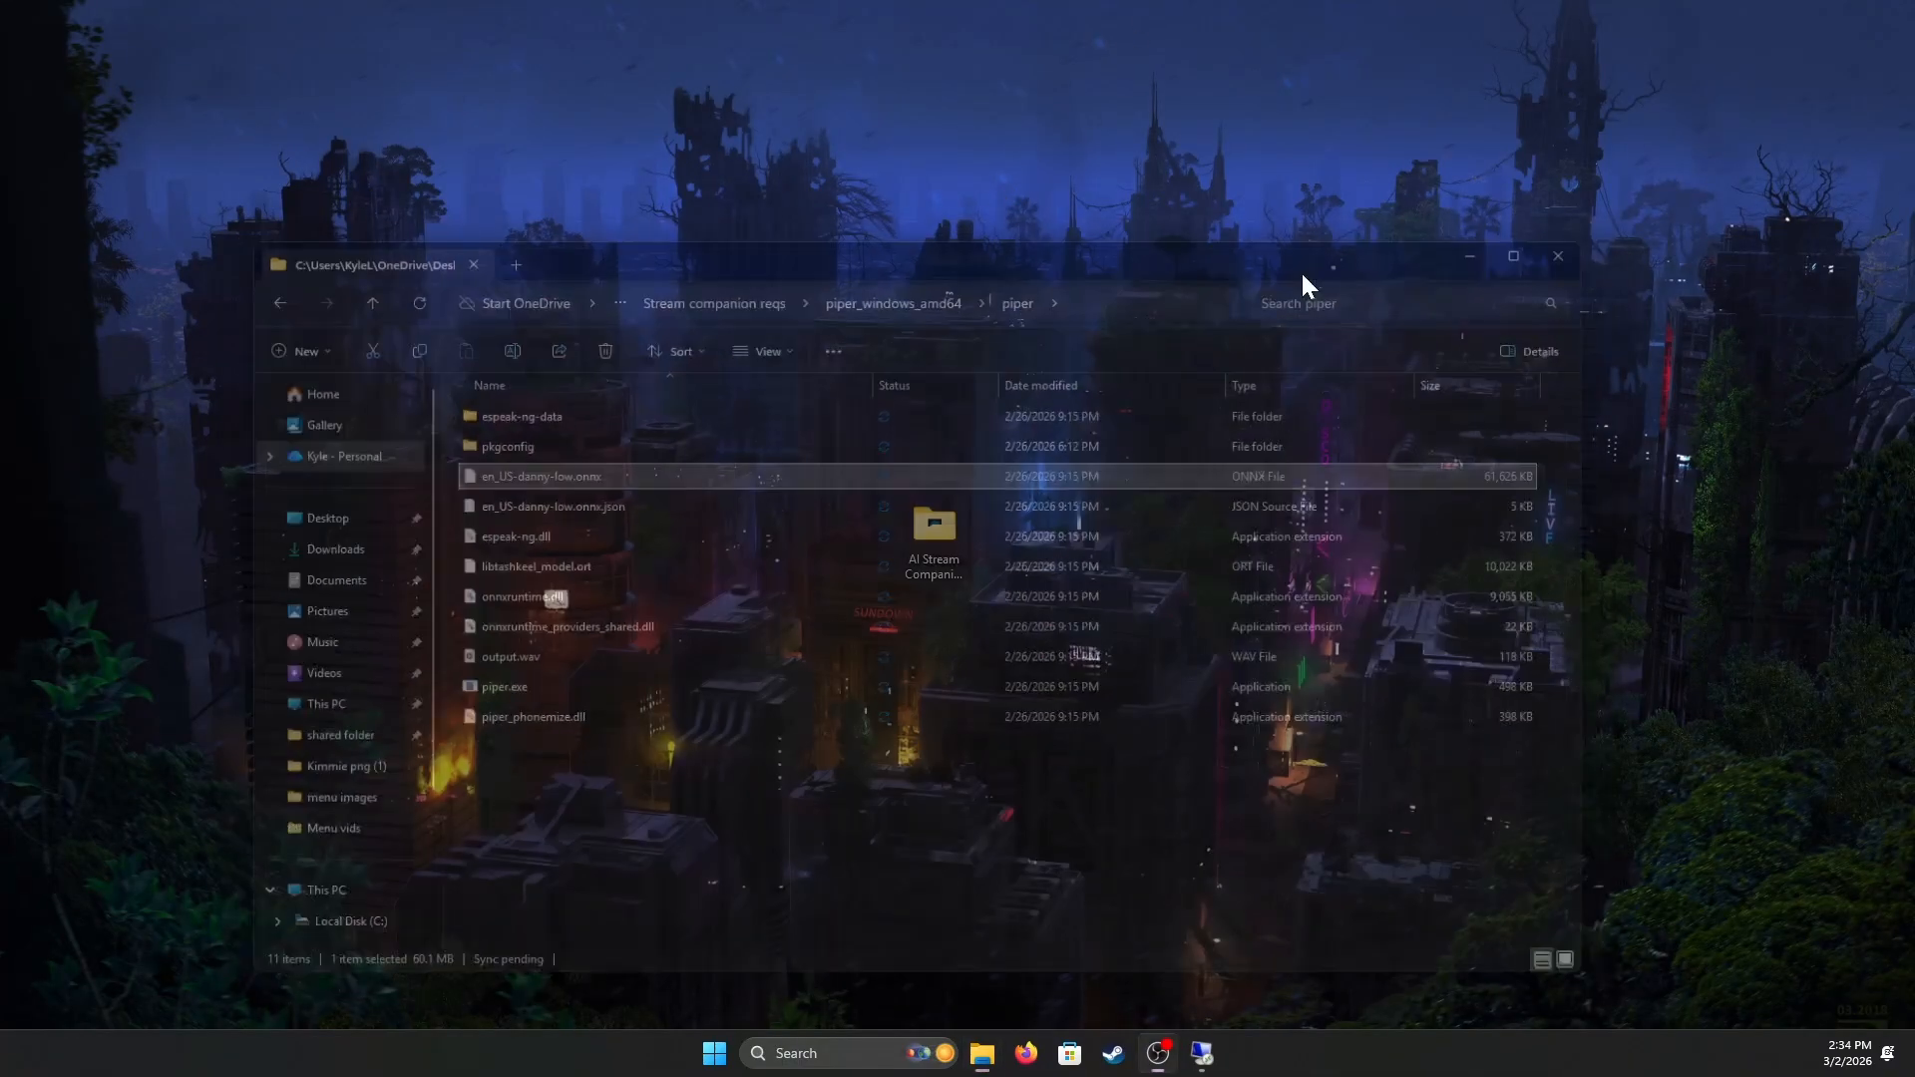
double_click(942, 522)
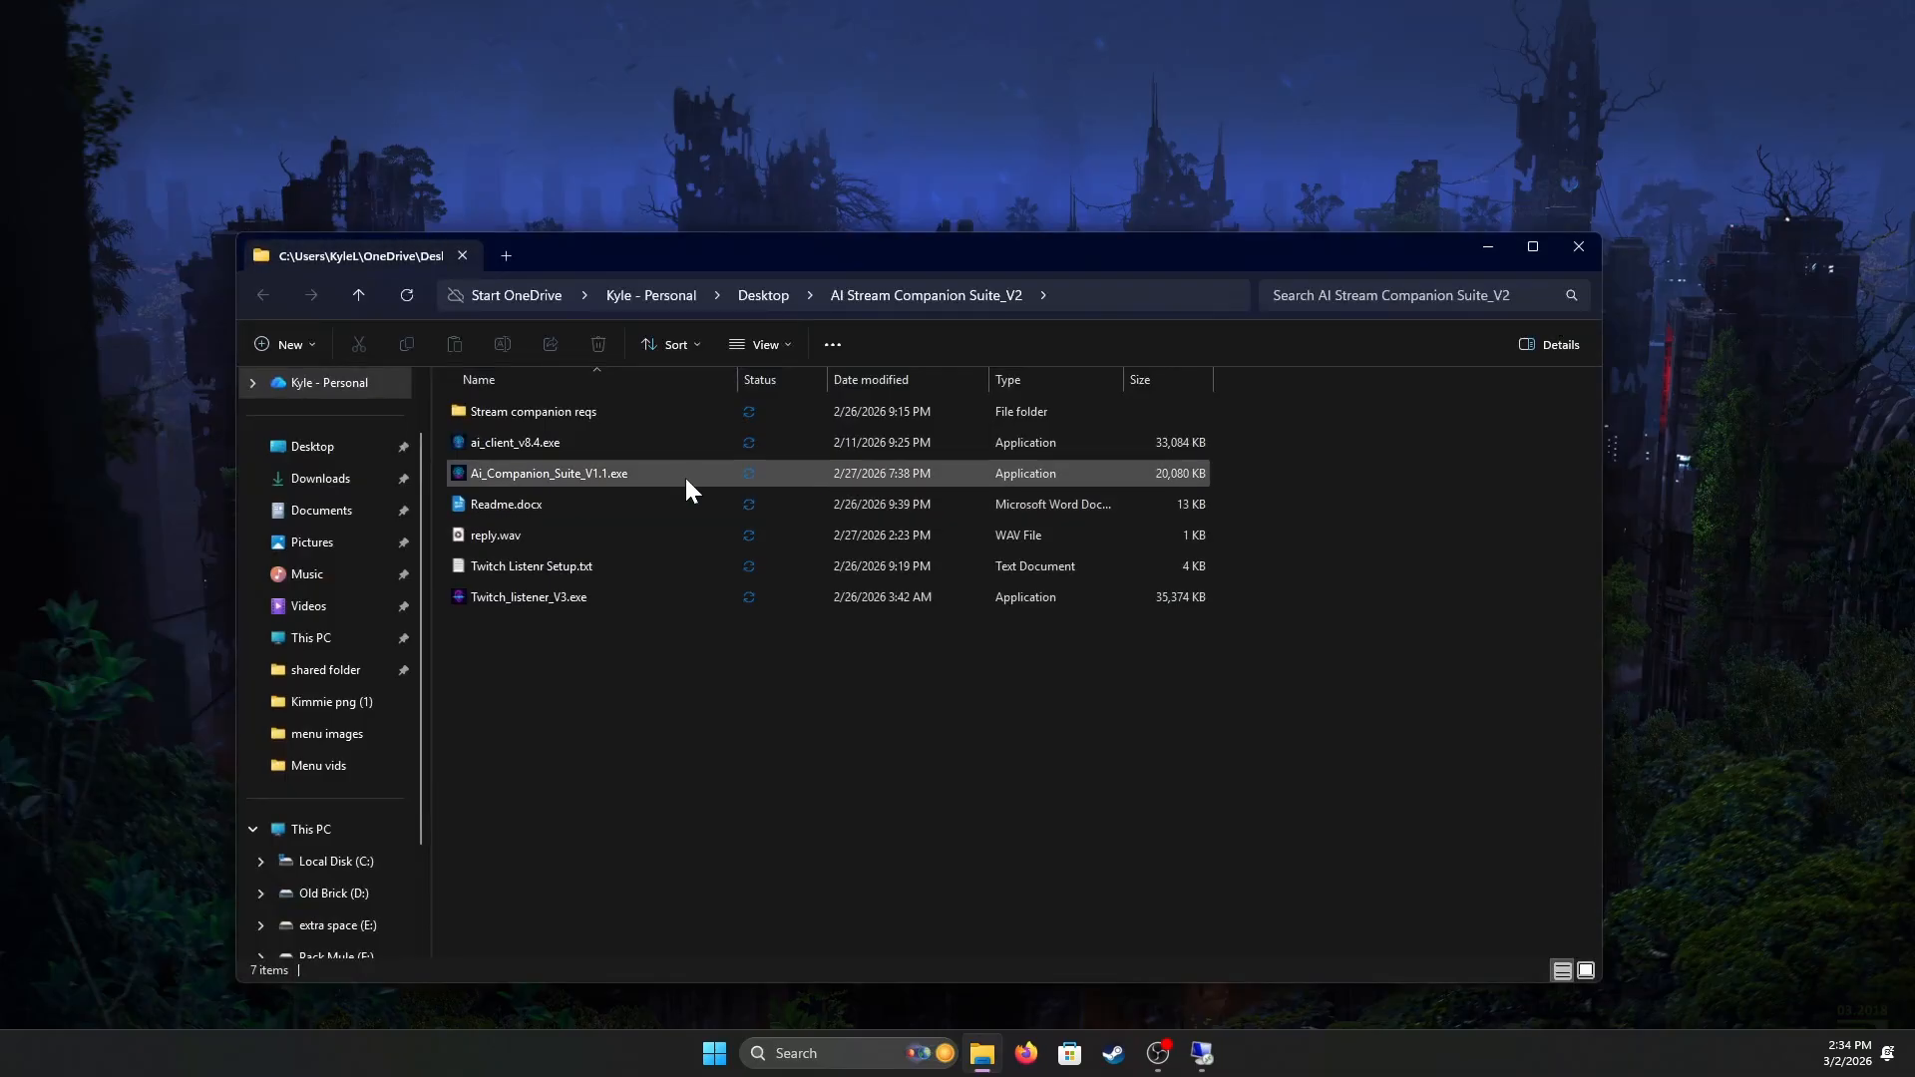
double_click(573, 449)
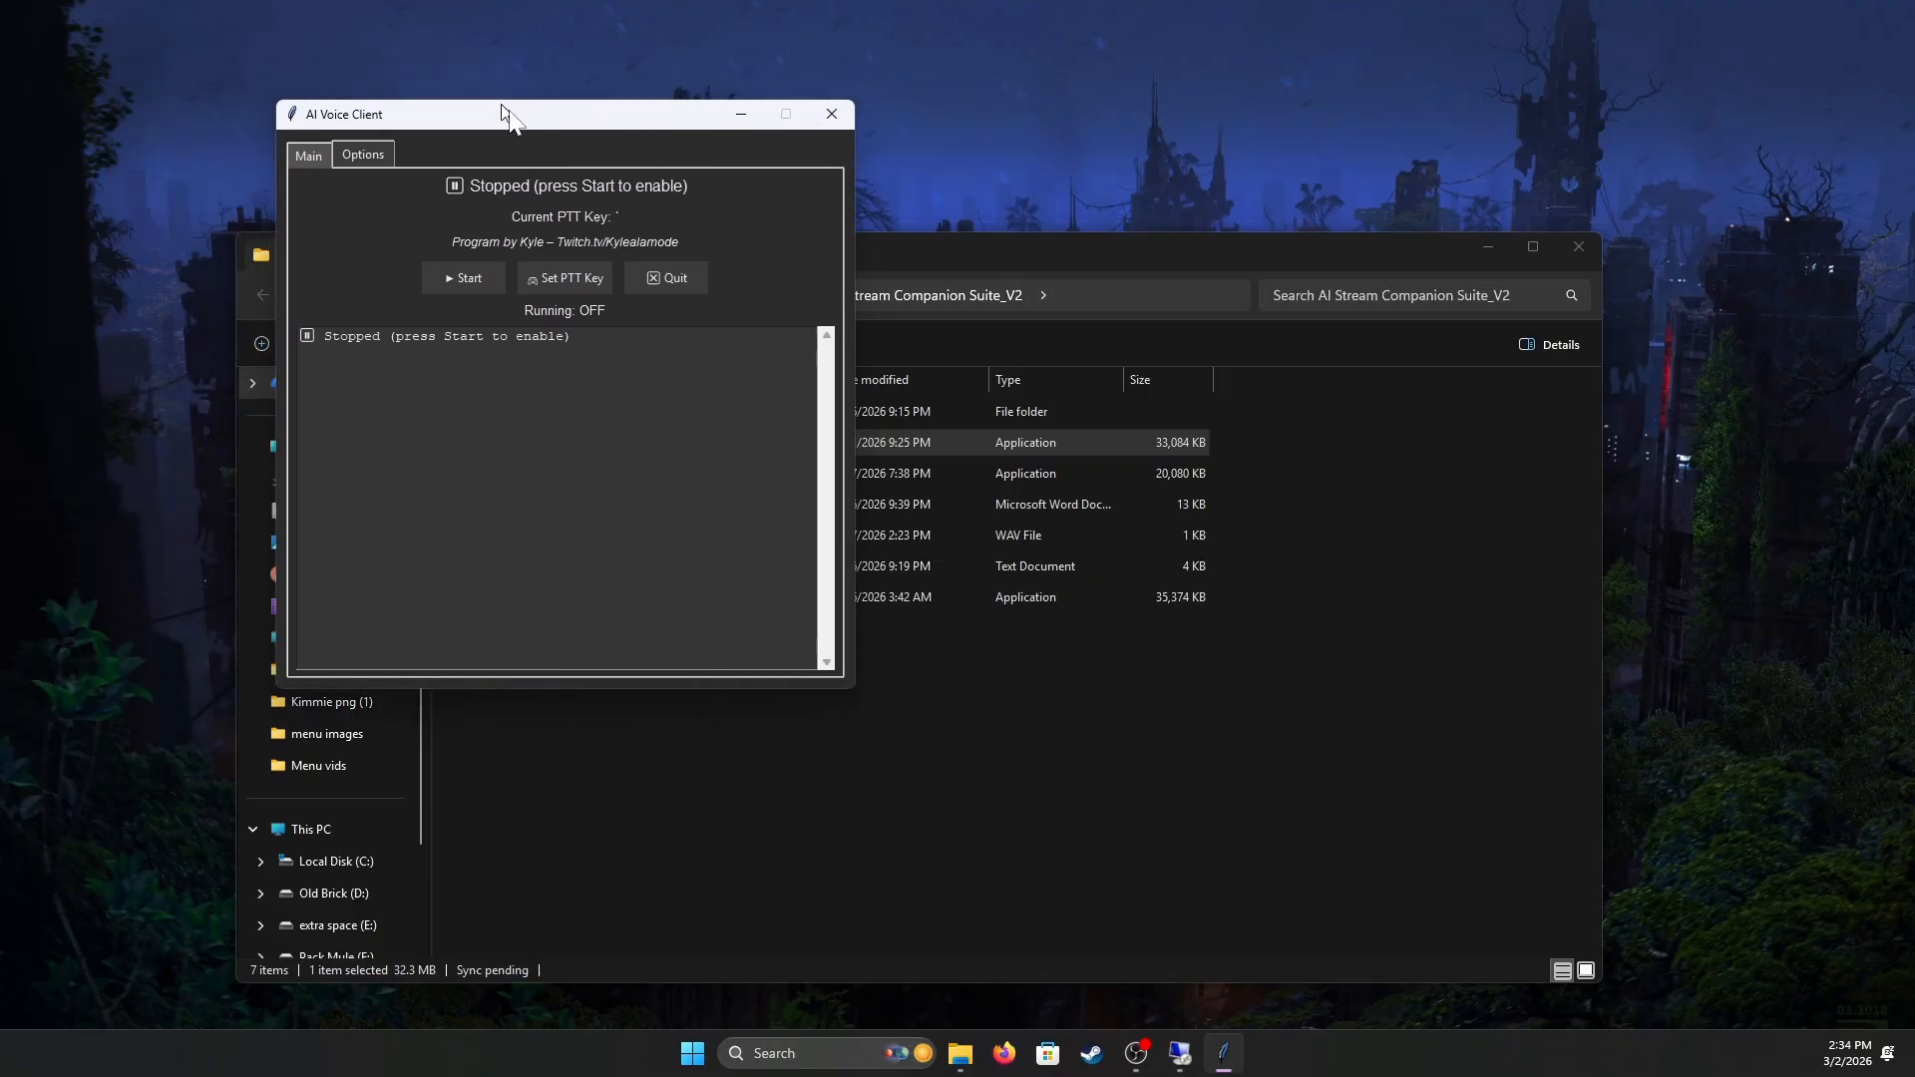
Show the AI Voice Client's options and highlight the IP address in its Server URL.
left_click_drag(505, 116, 546, 214)
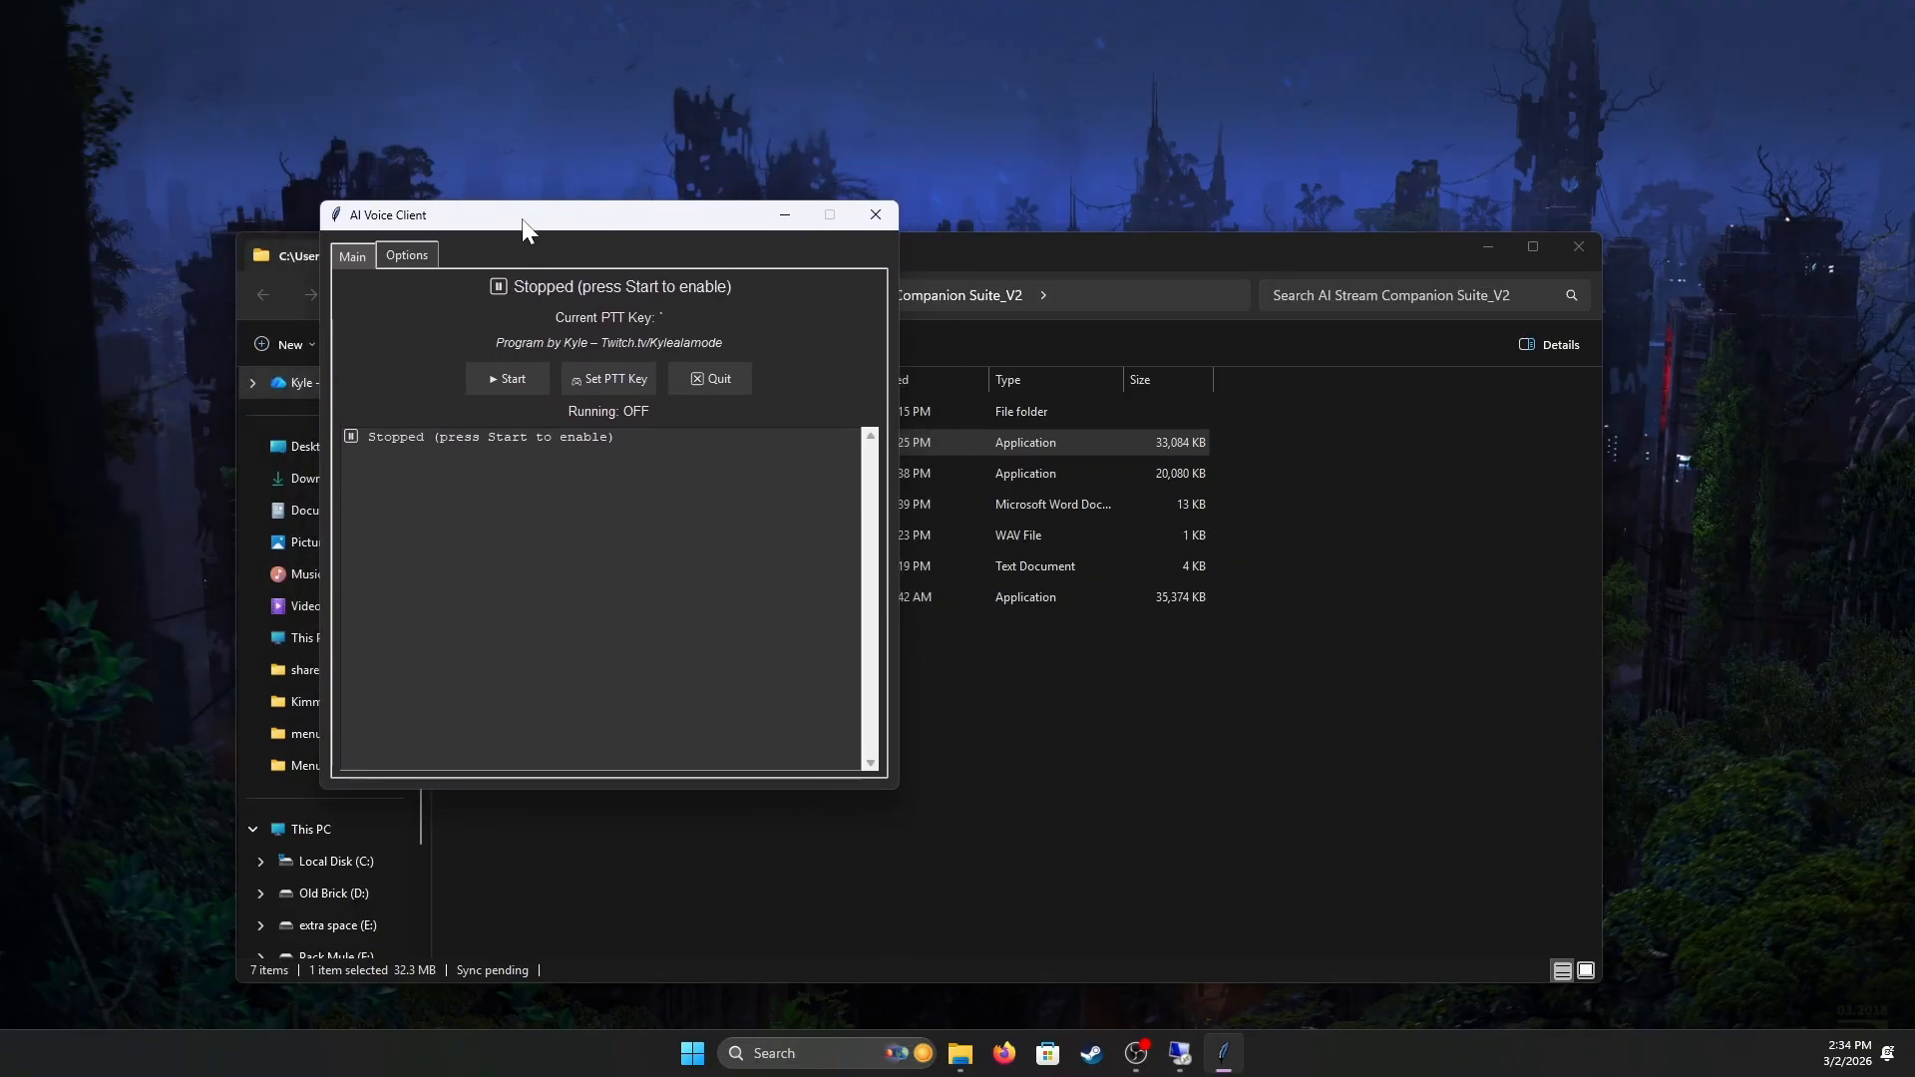
left_click(424, 256)
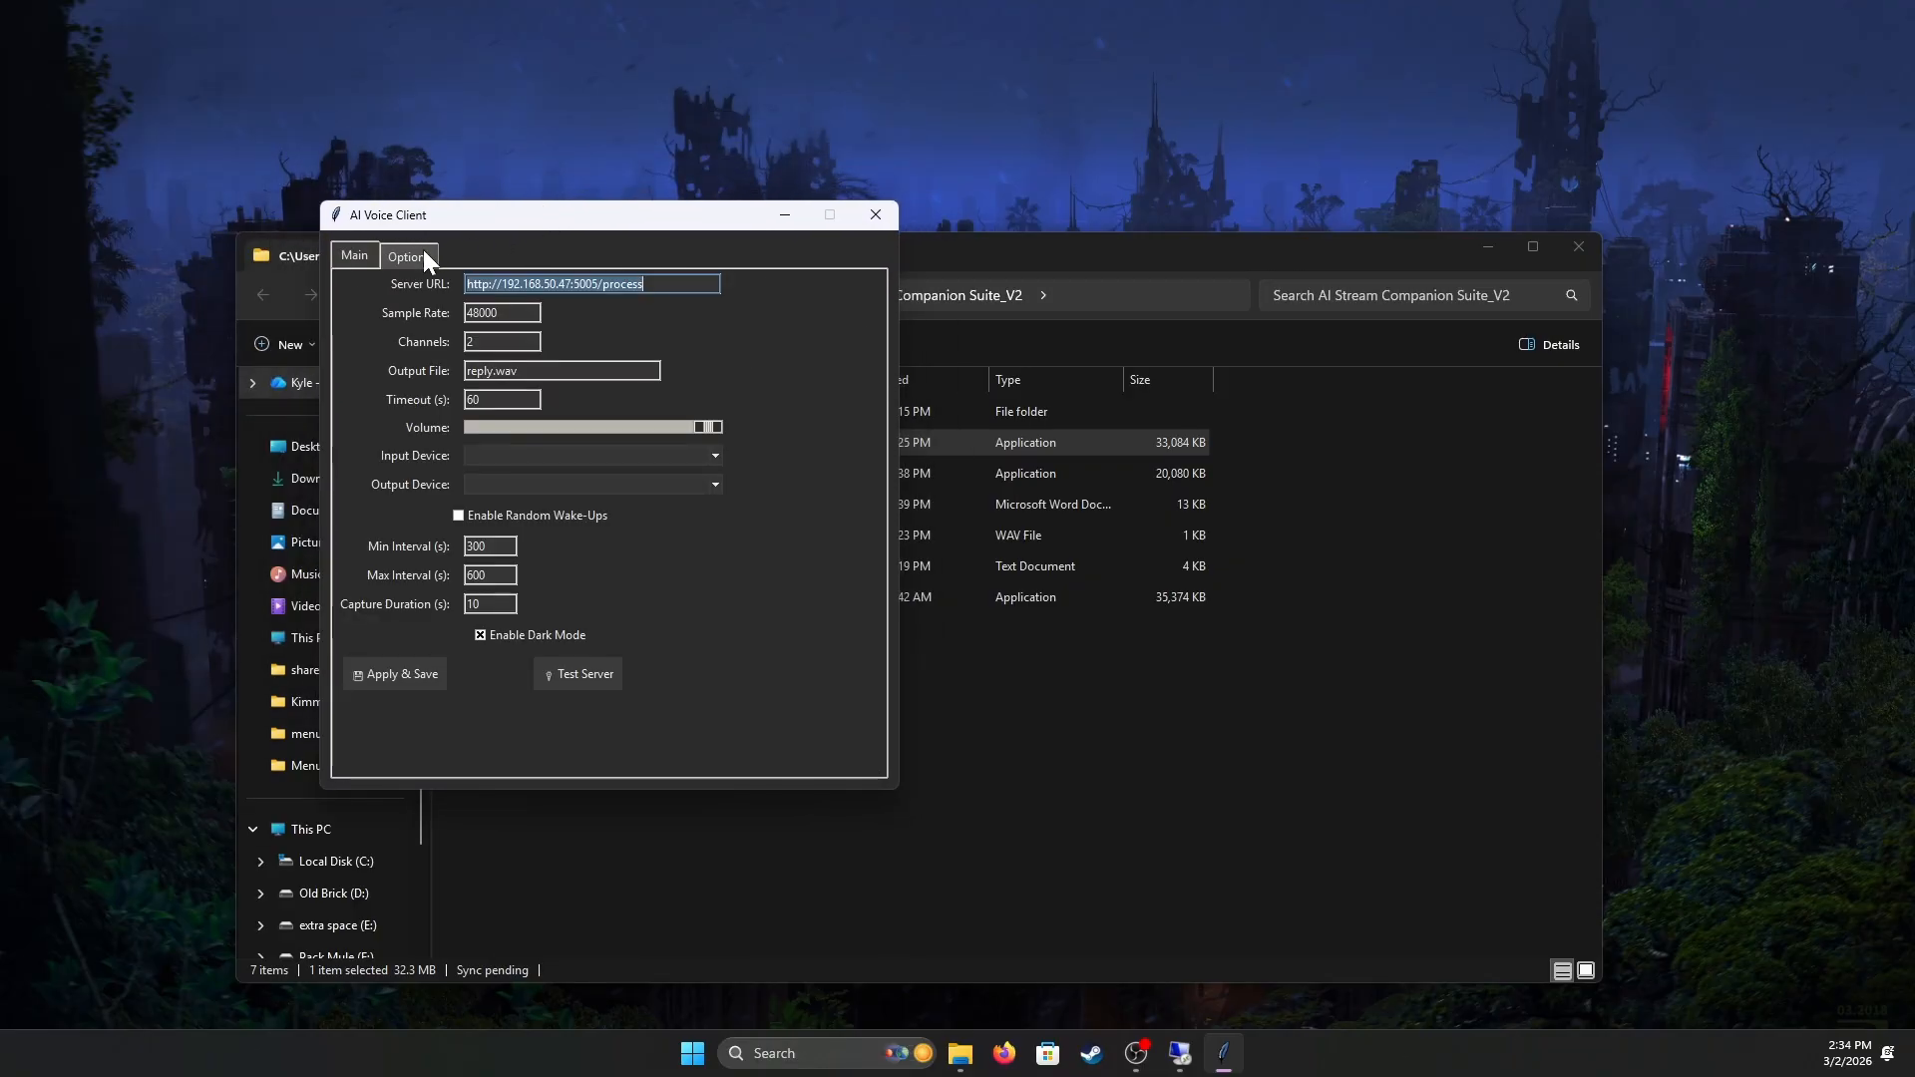
left_click(651, 284)
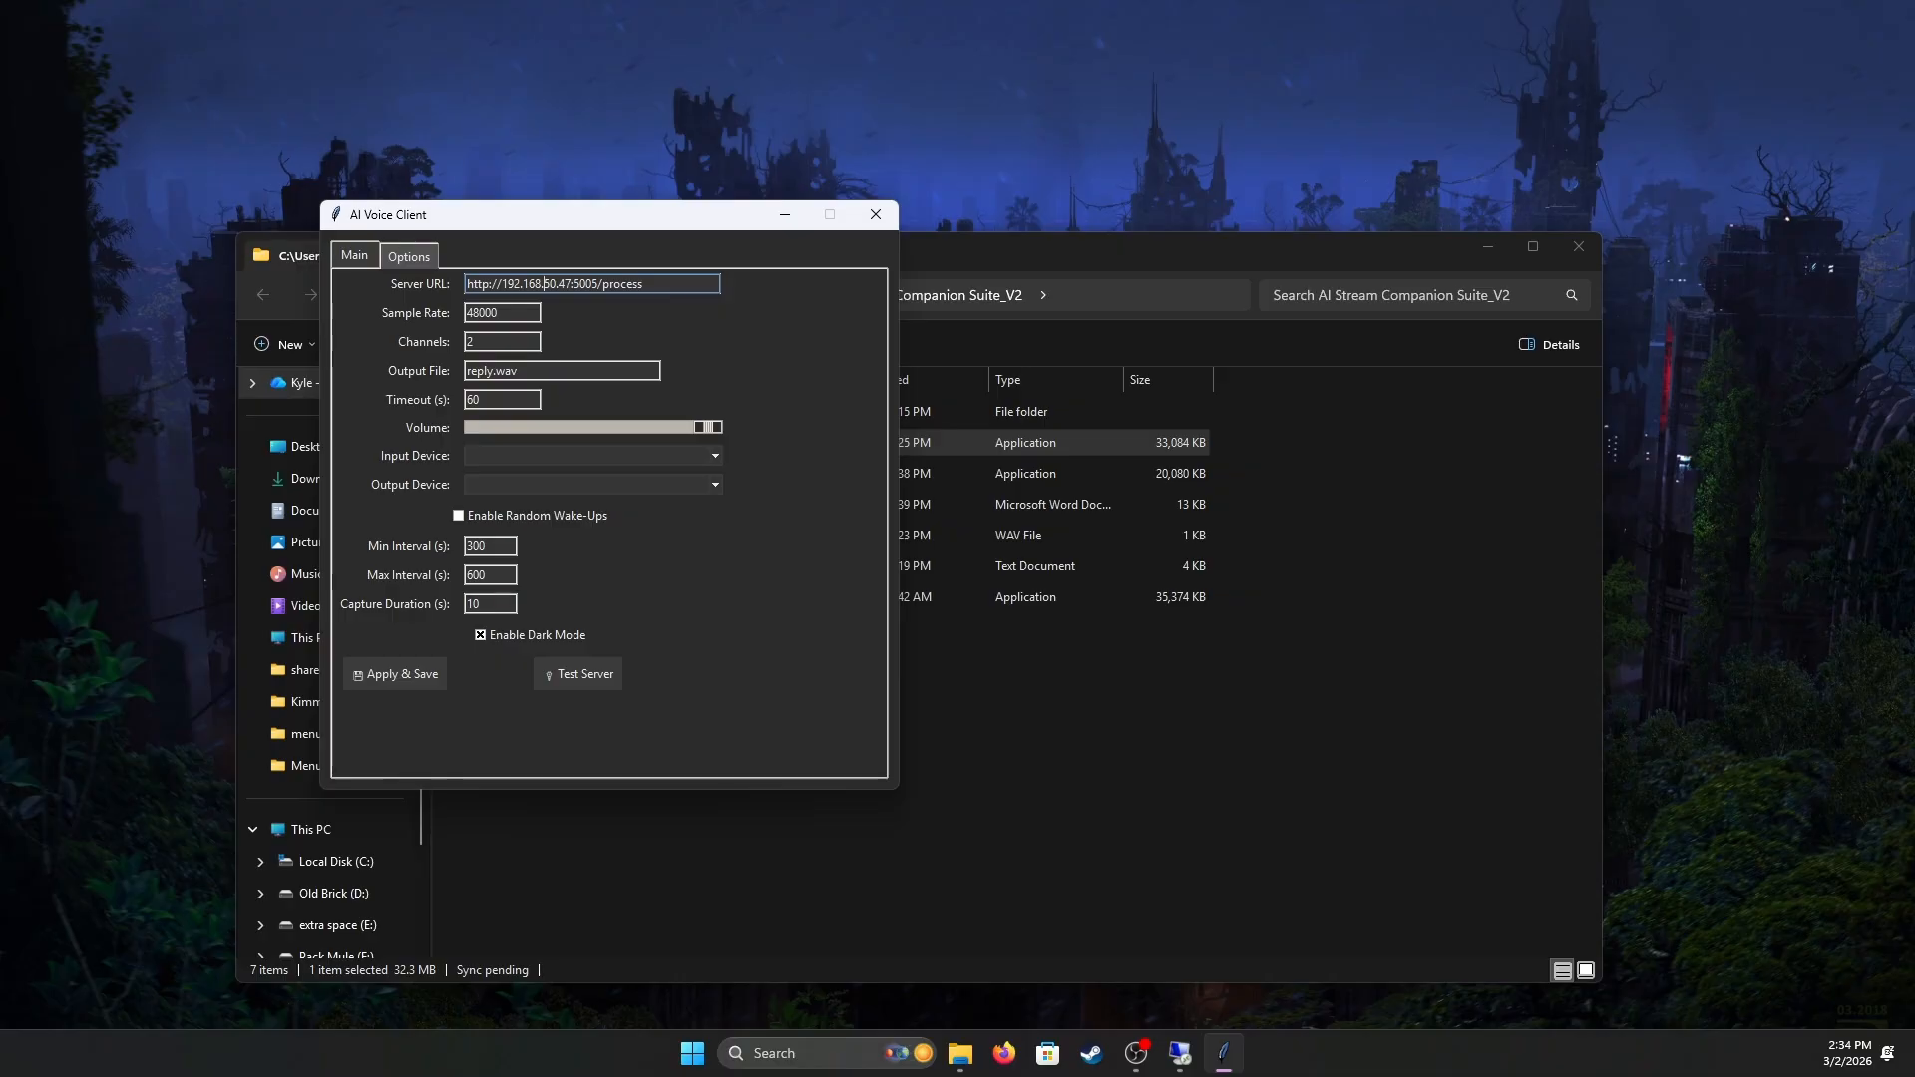
left_click_drag(503, 285, 566, 284)
Switch to the remote session, run ipconfig in a Command Prompt and highlight the server's IPv4 address.
left_click(1180, 1053)
left_click(911, 1057)
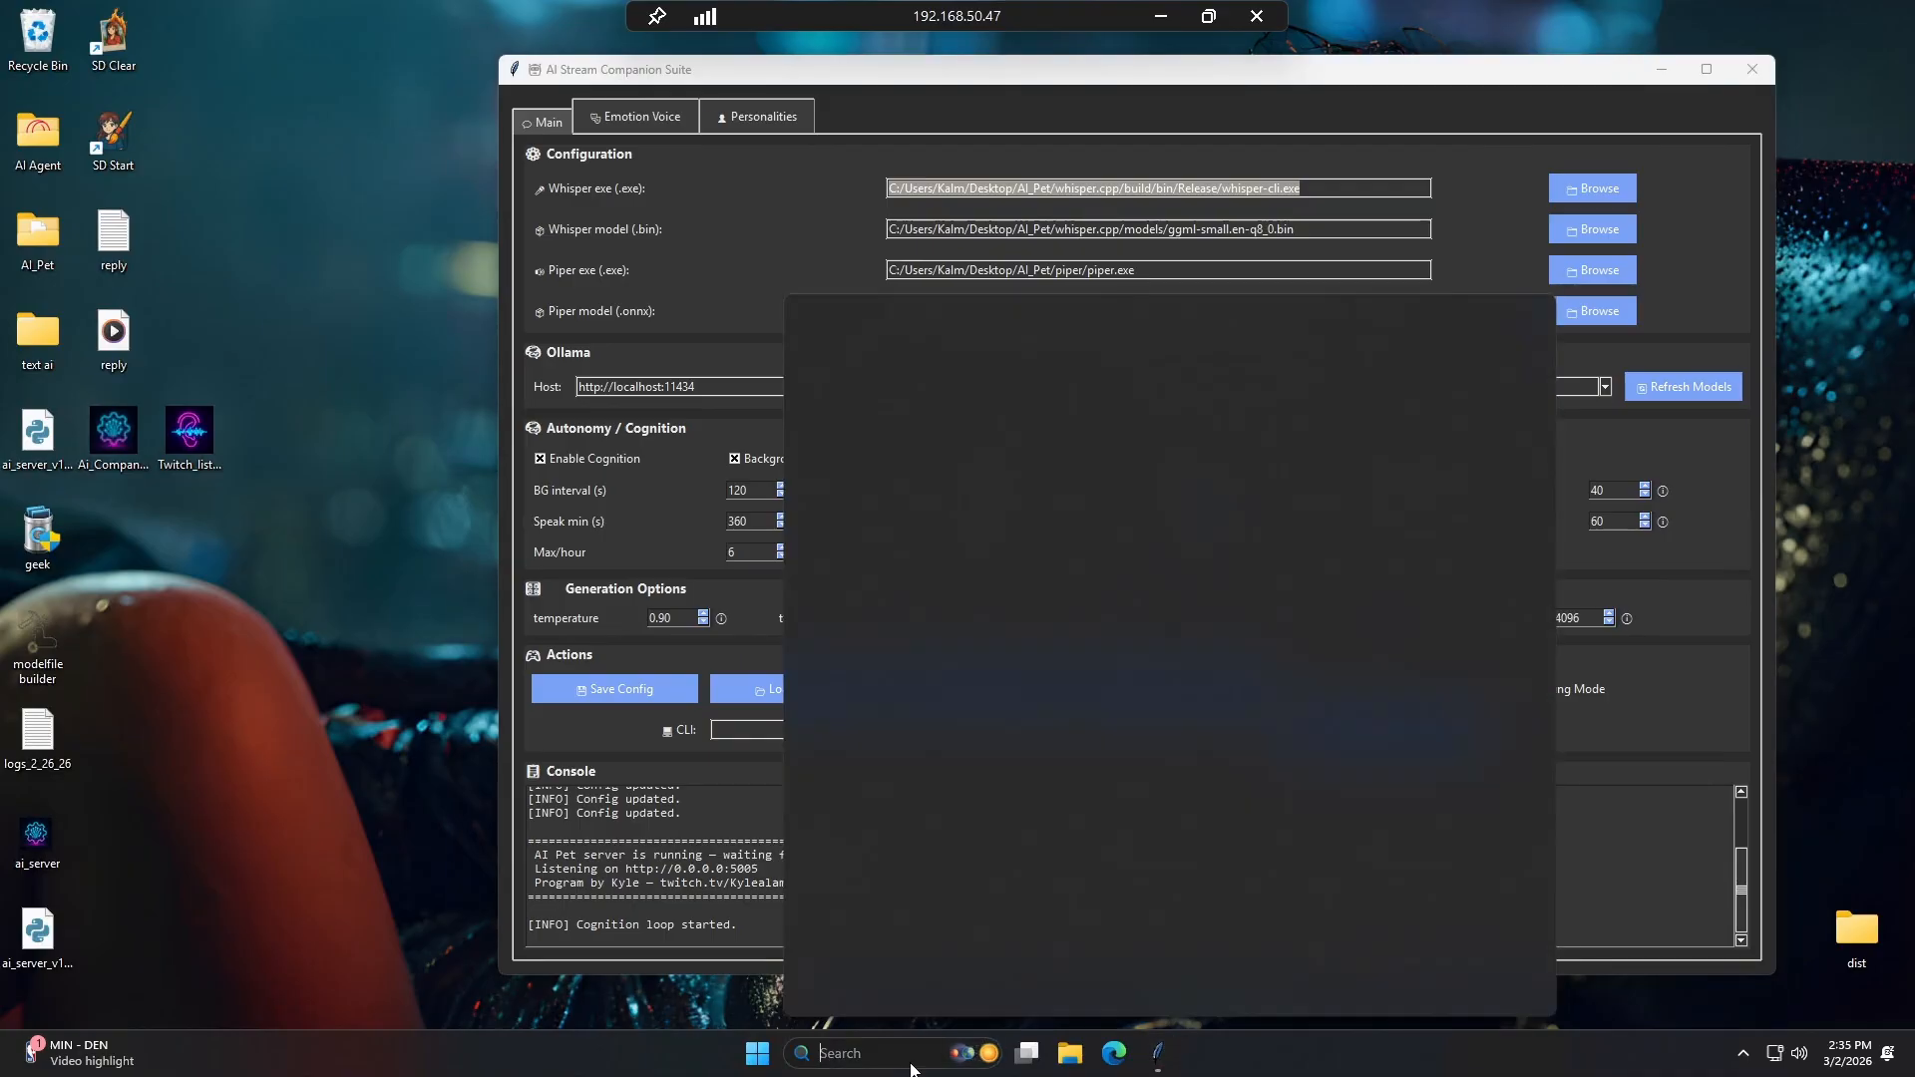
type("cmd")
key("Return")
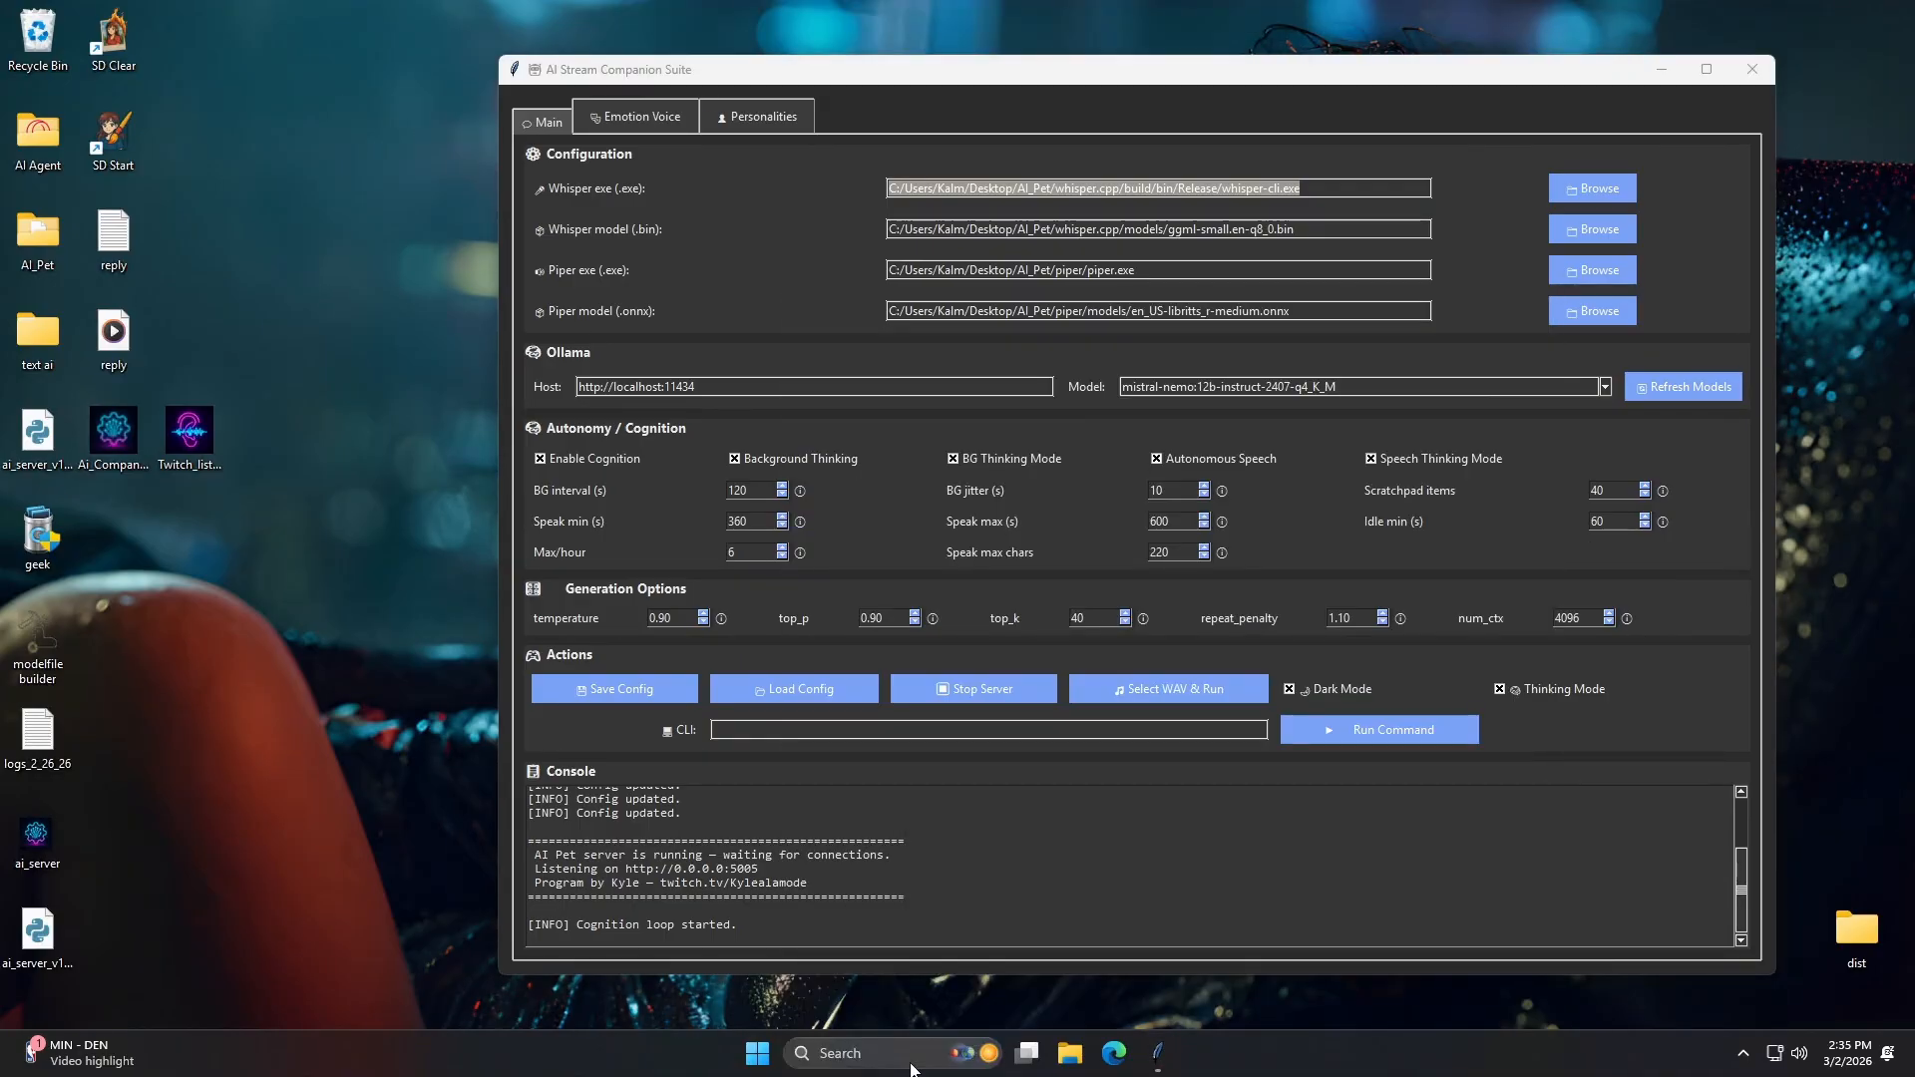
type("ipconfi")
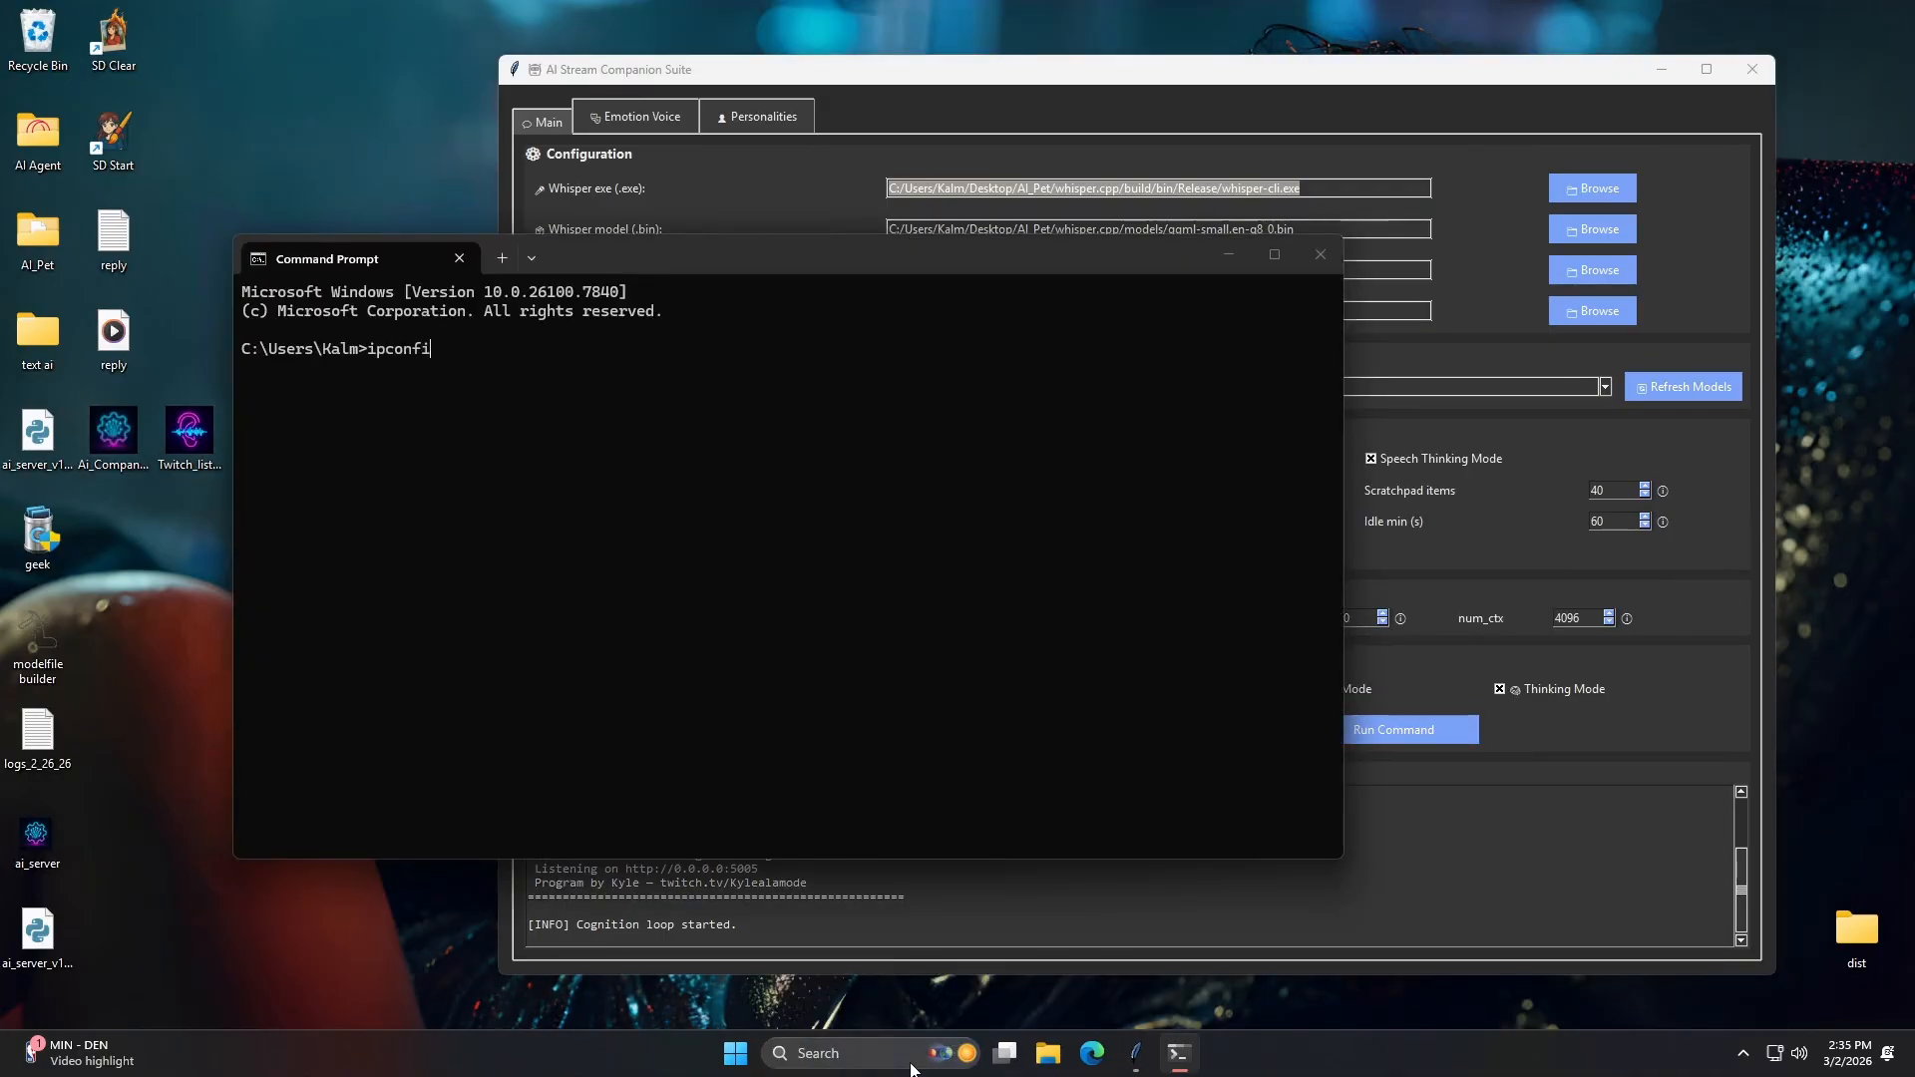
type("g")
key("Return")
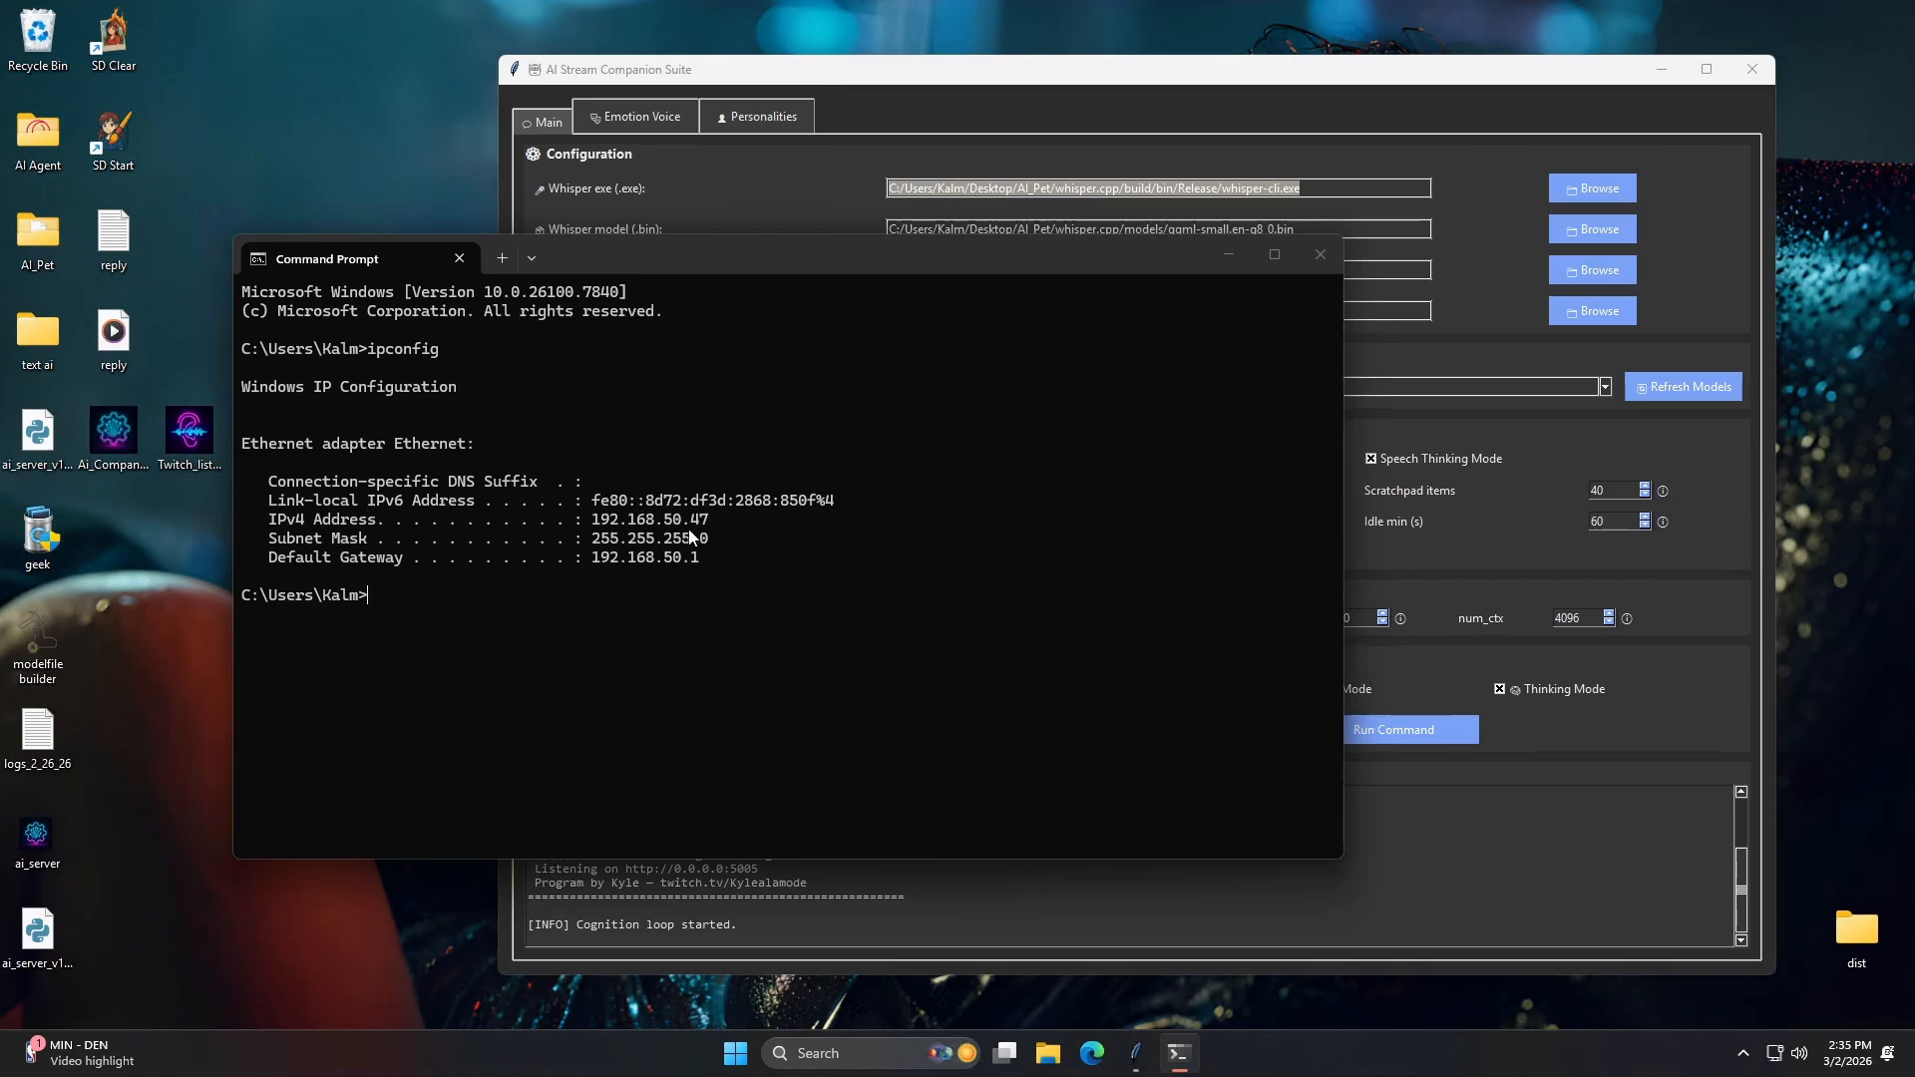
left_click_drag(707, 516, 591, 531)
left_click(678, 553)
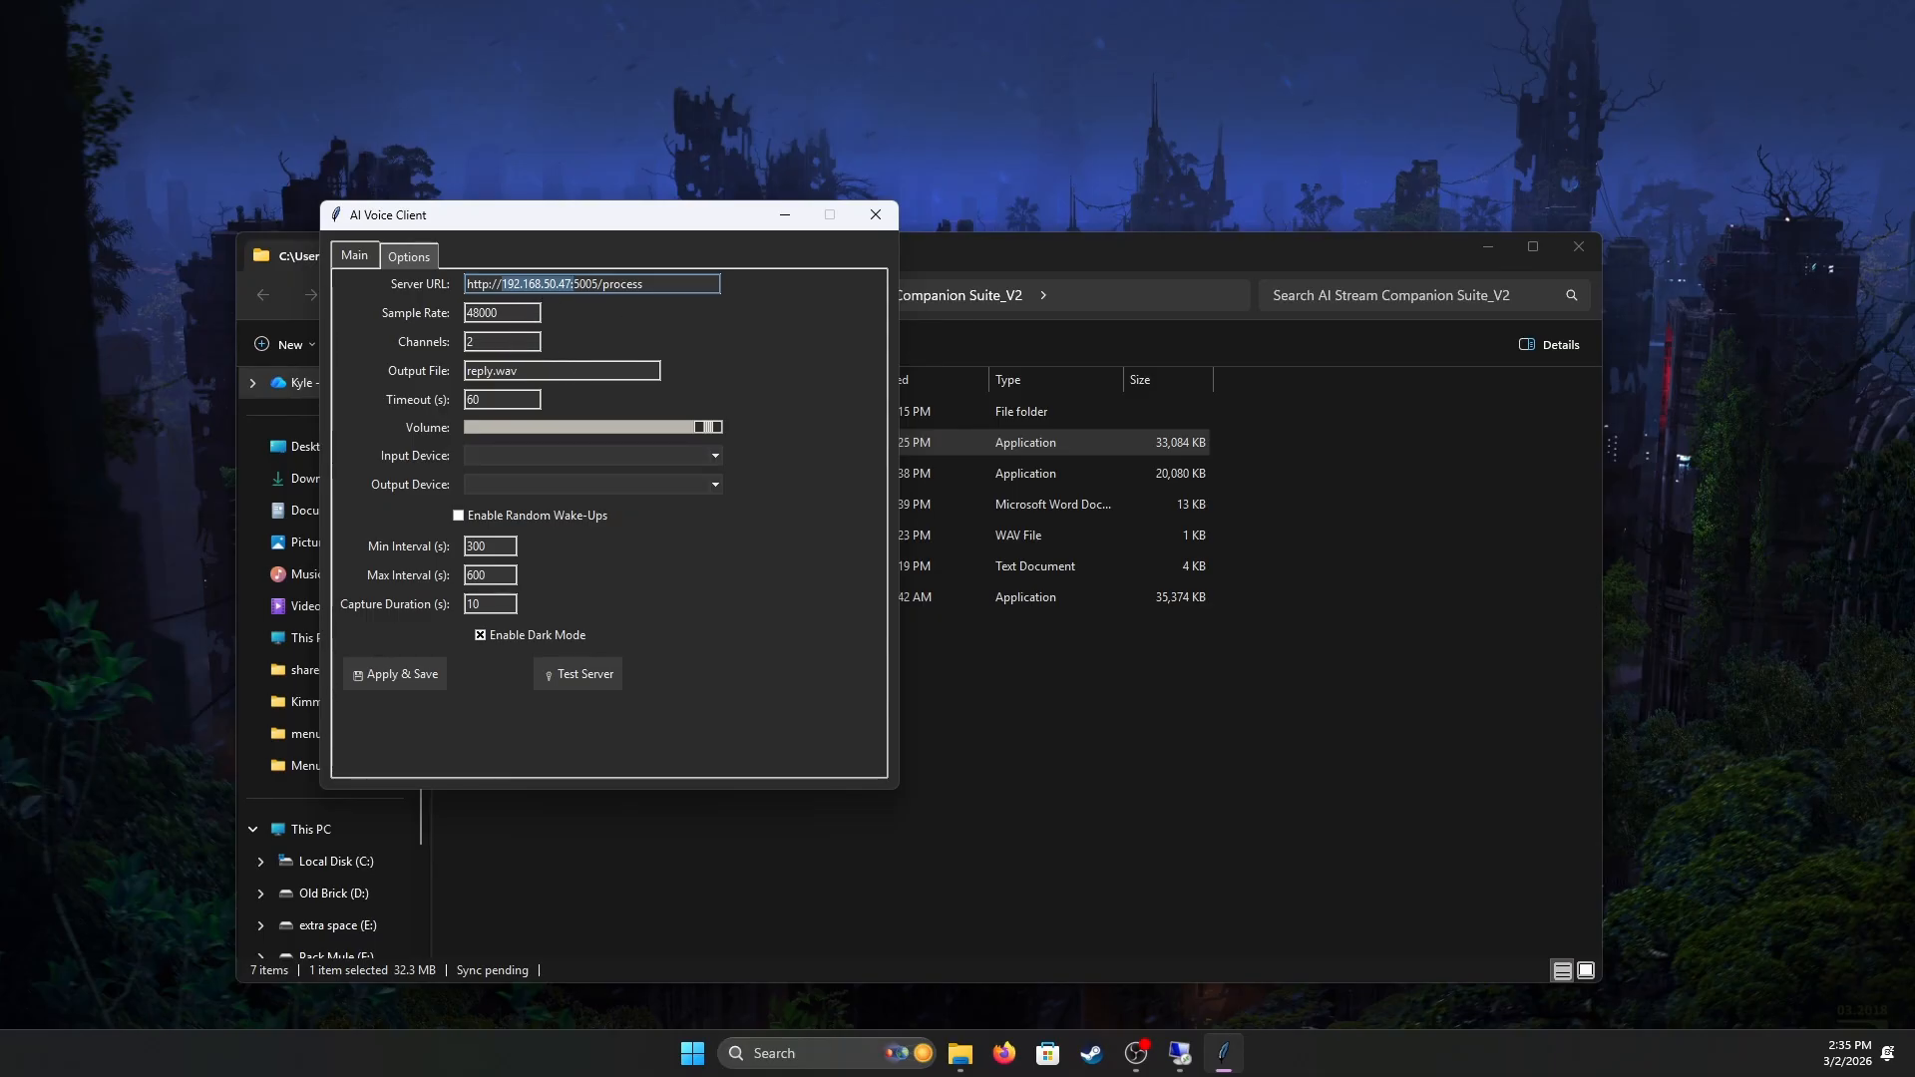
Set the voice client's input device to Analogue 1 + 2 (Focrusrite USB Audio) and its output device to Speakers (High Definition Audio Device).
left_click(511, 313)
left_click(509, 343)
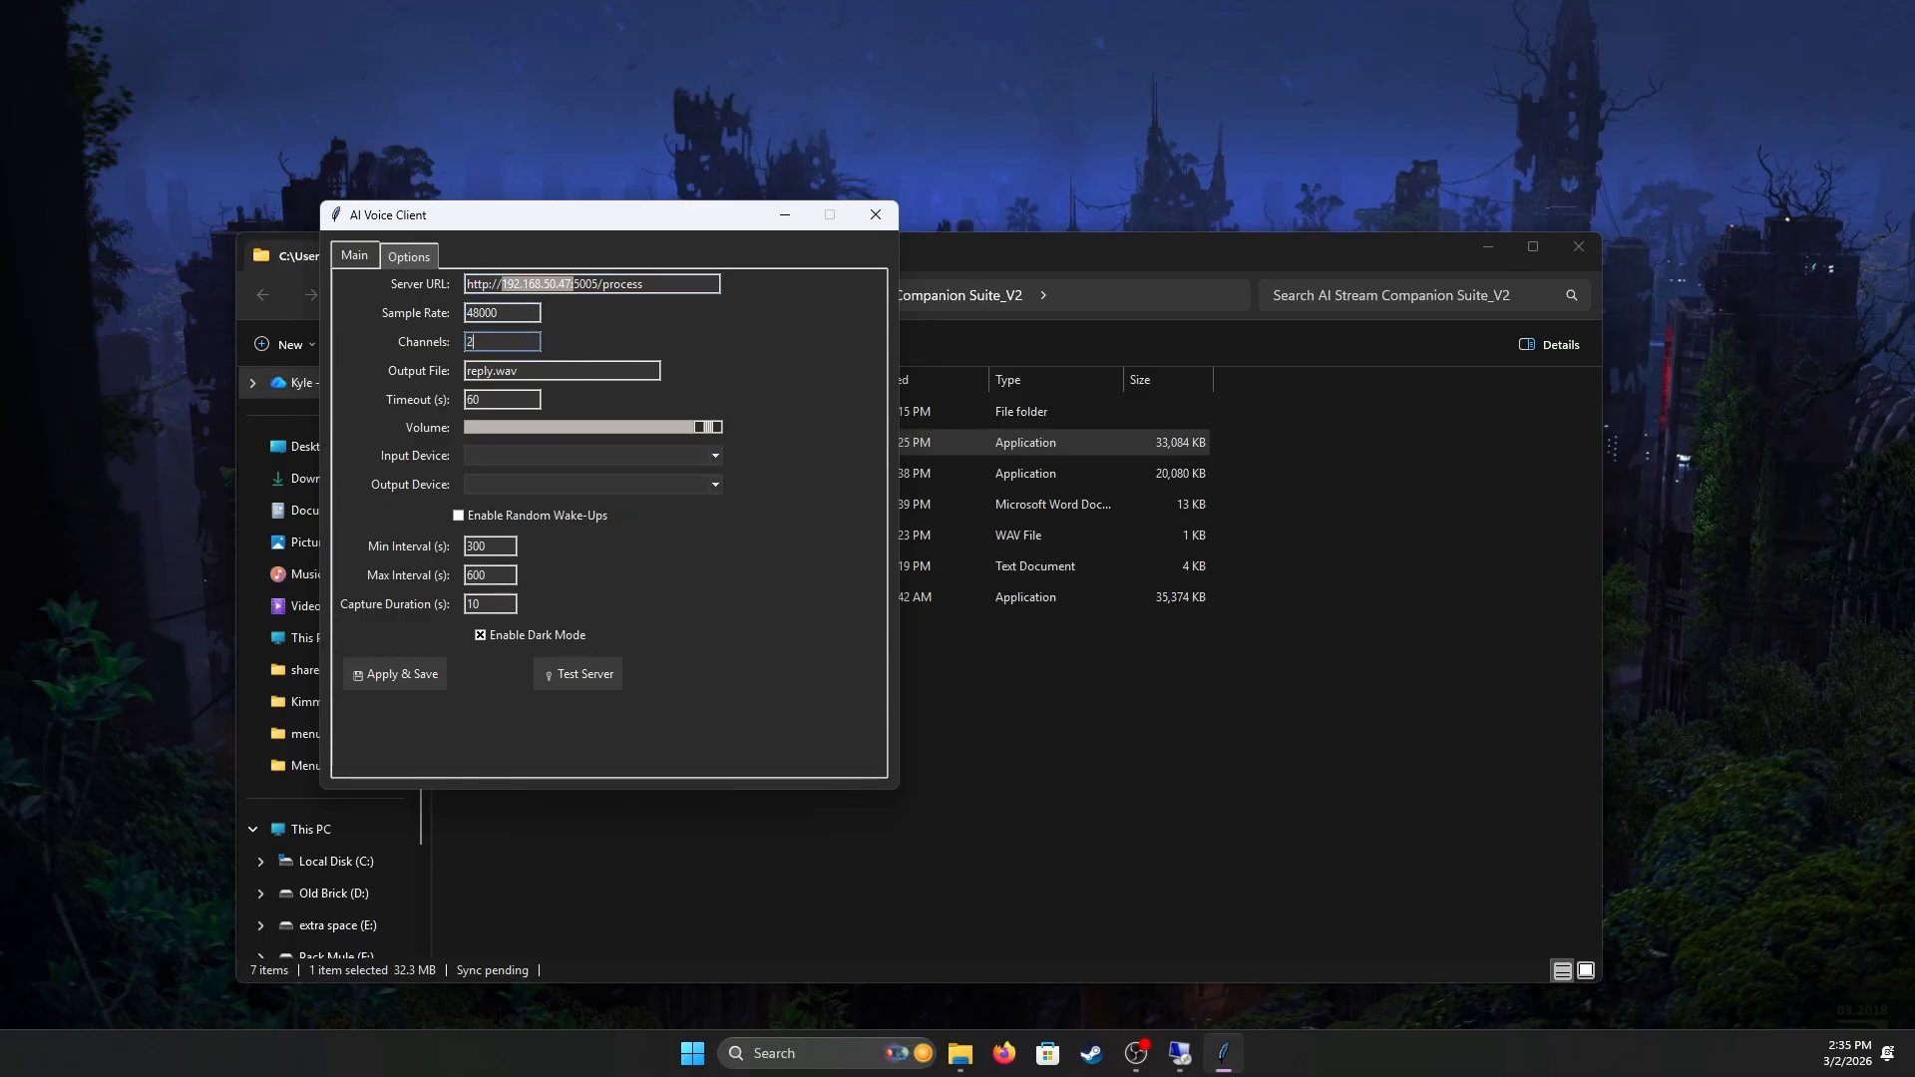
left_click(511, 456)
left_click(523, 524)
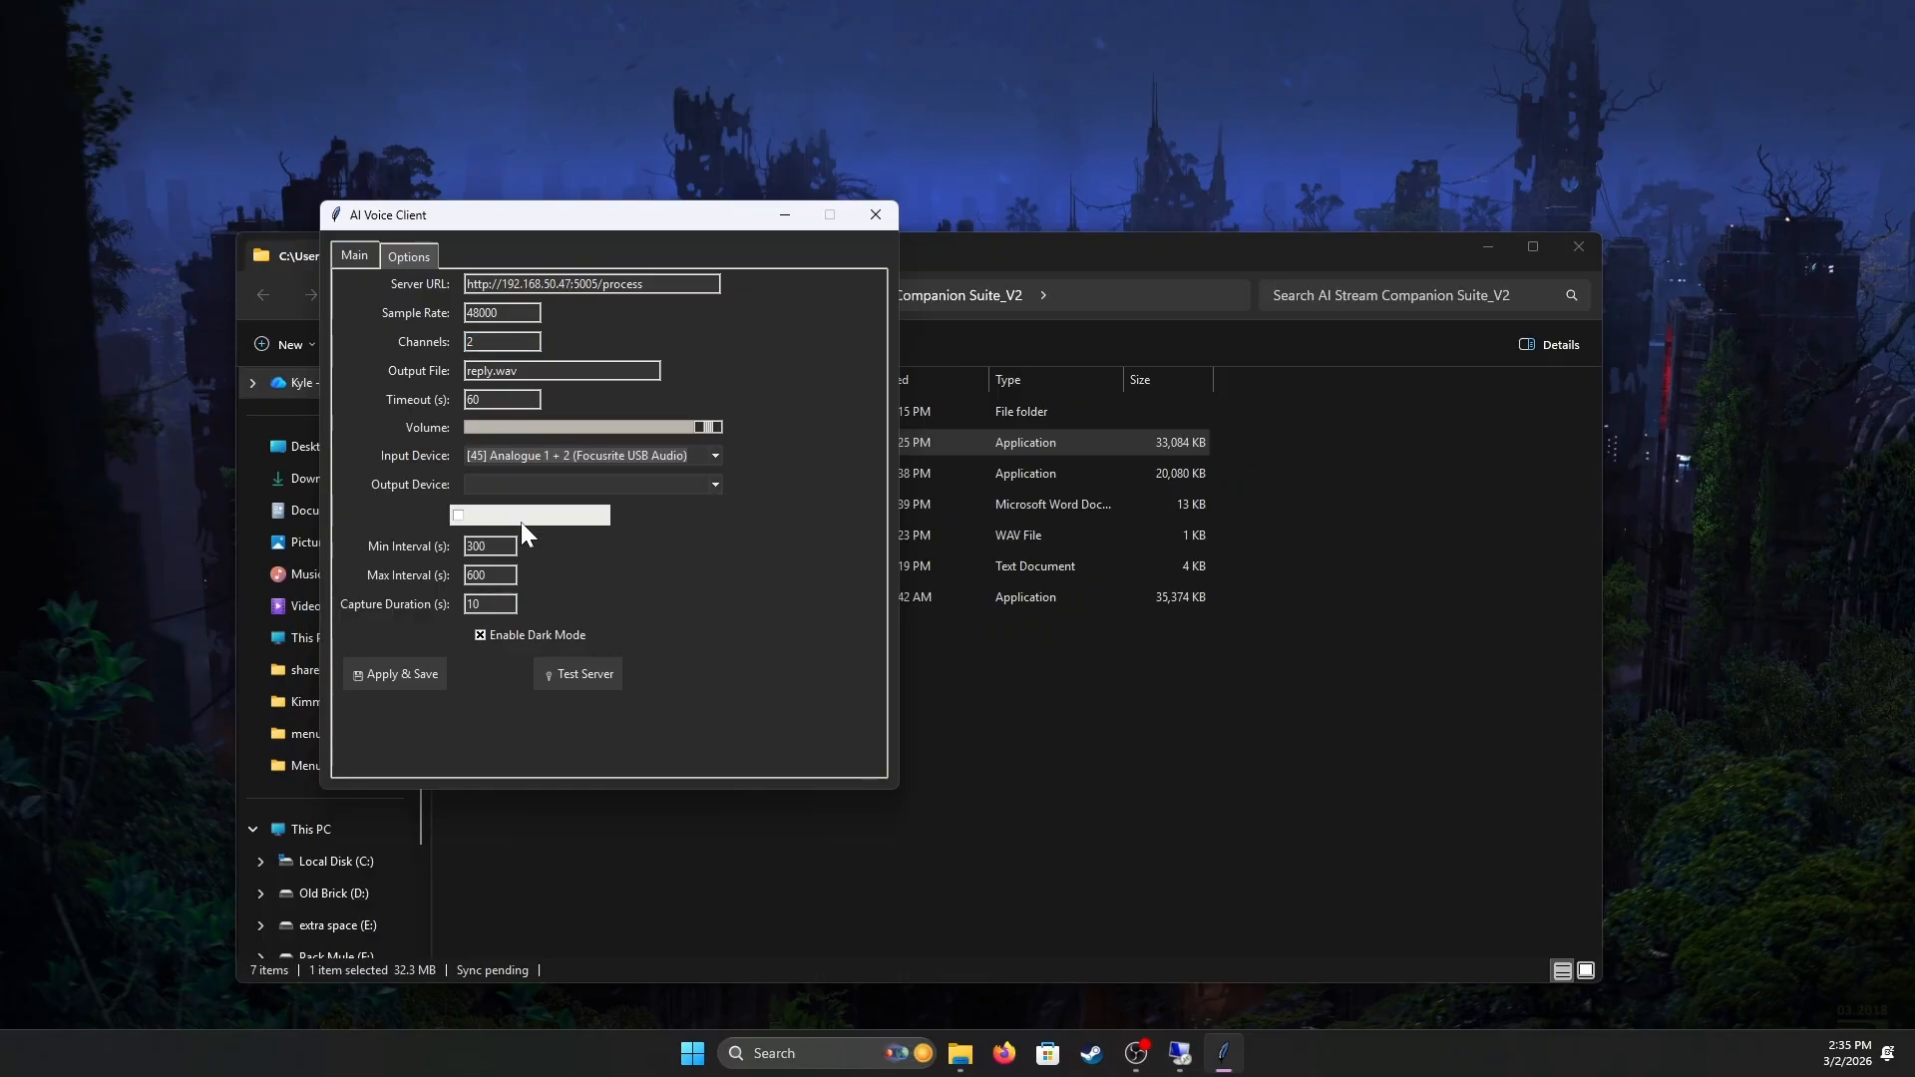
left_click(539, 485)
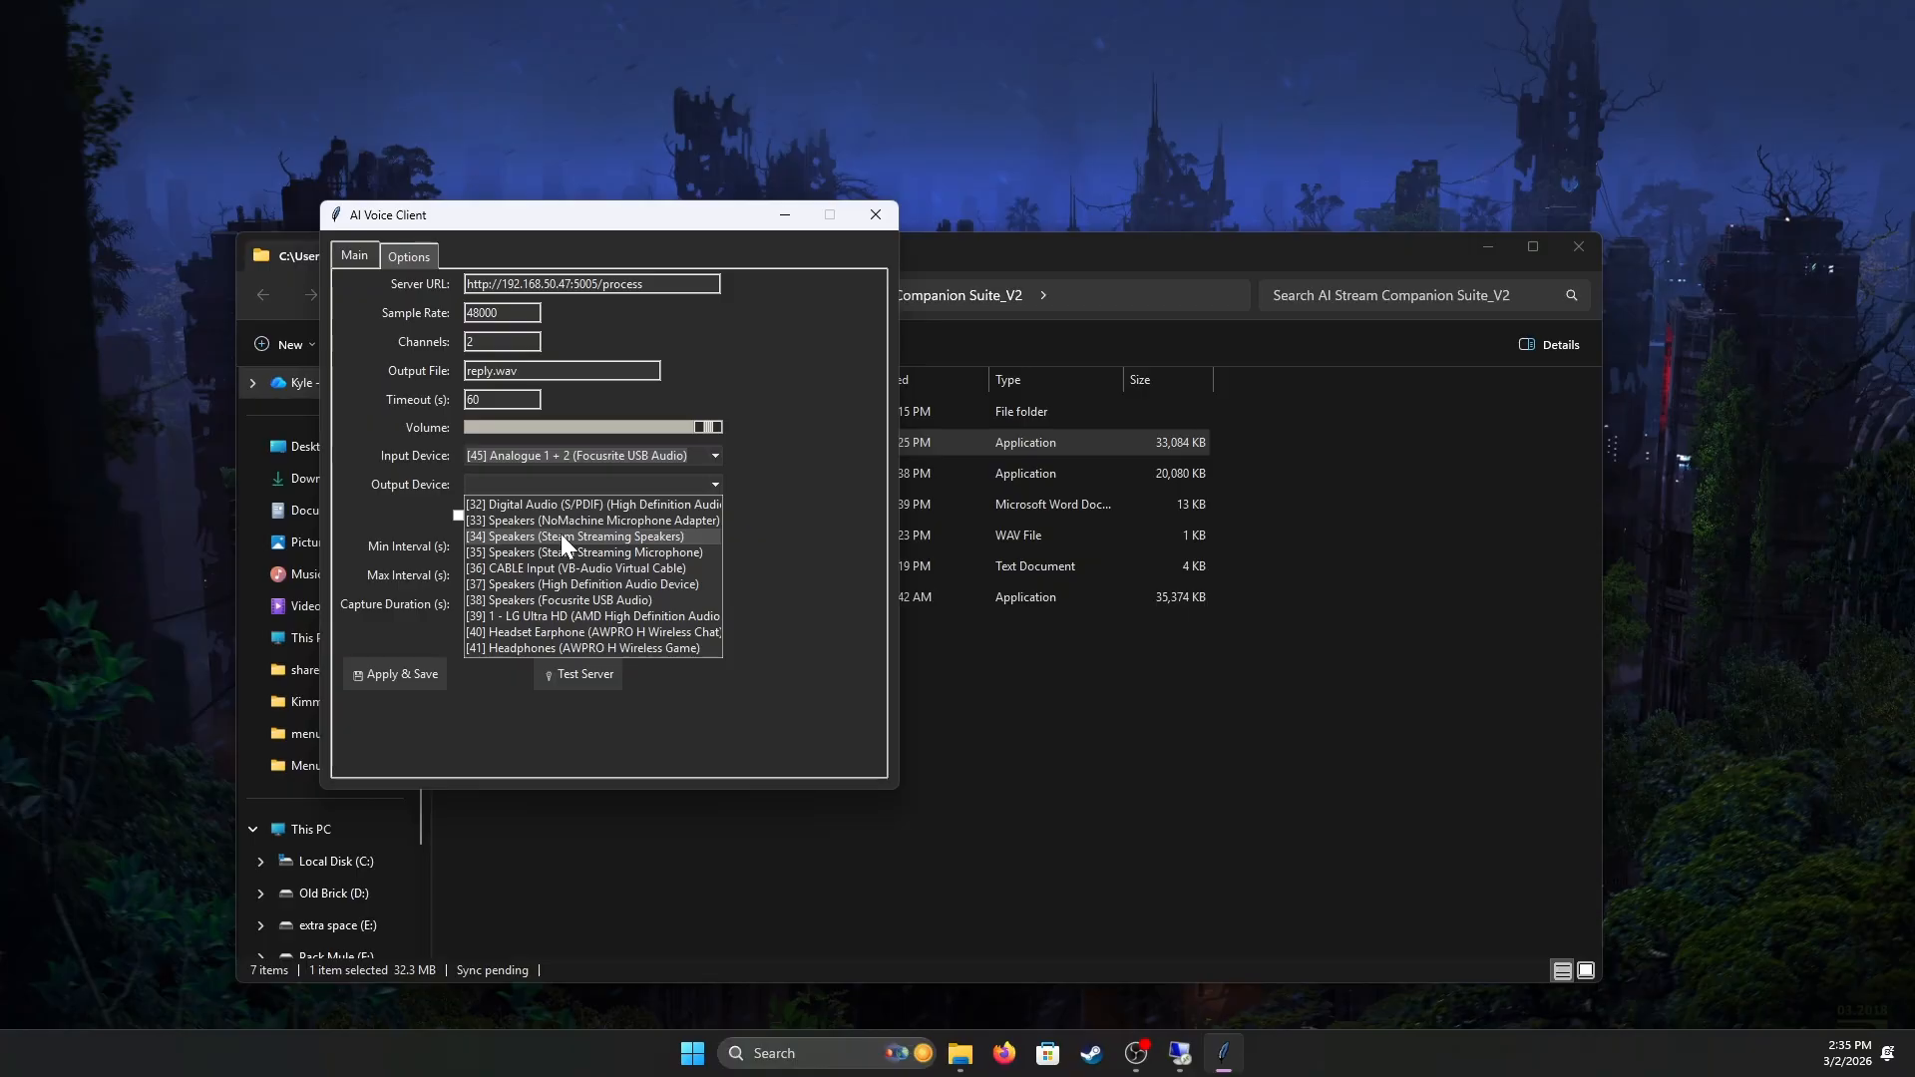
left_click(583, 585)
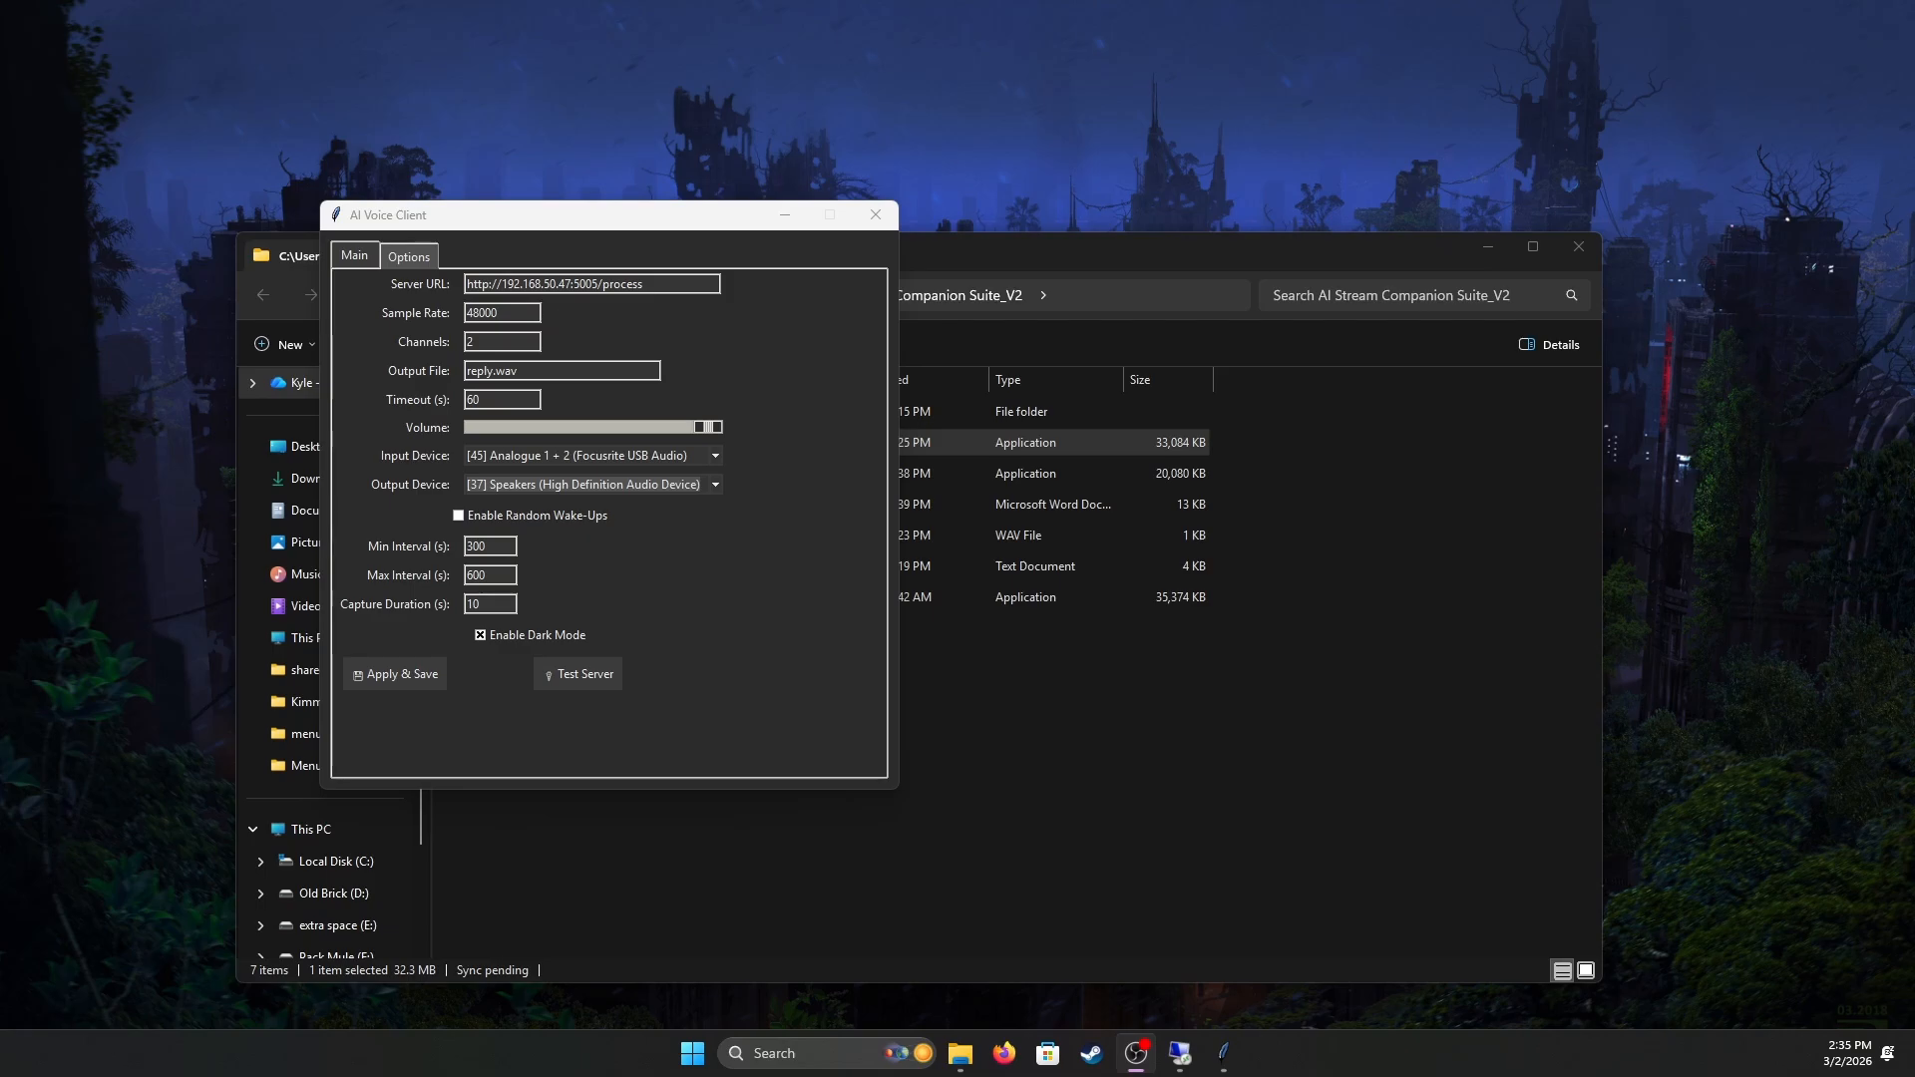
Review the voice client's input device choices and open Windows' Change system sounds dialog beside it.
left_click(526, 462)
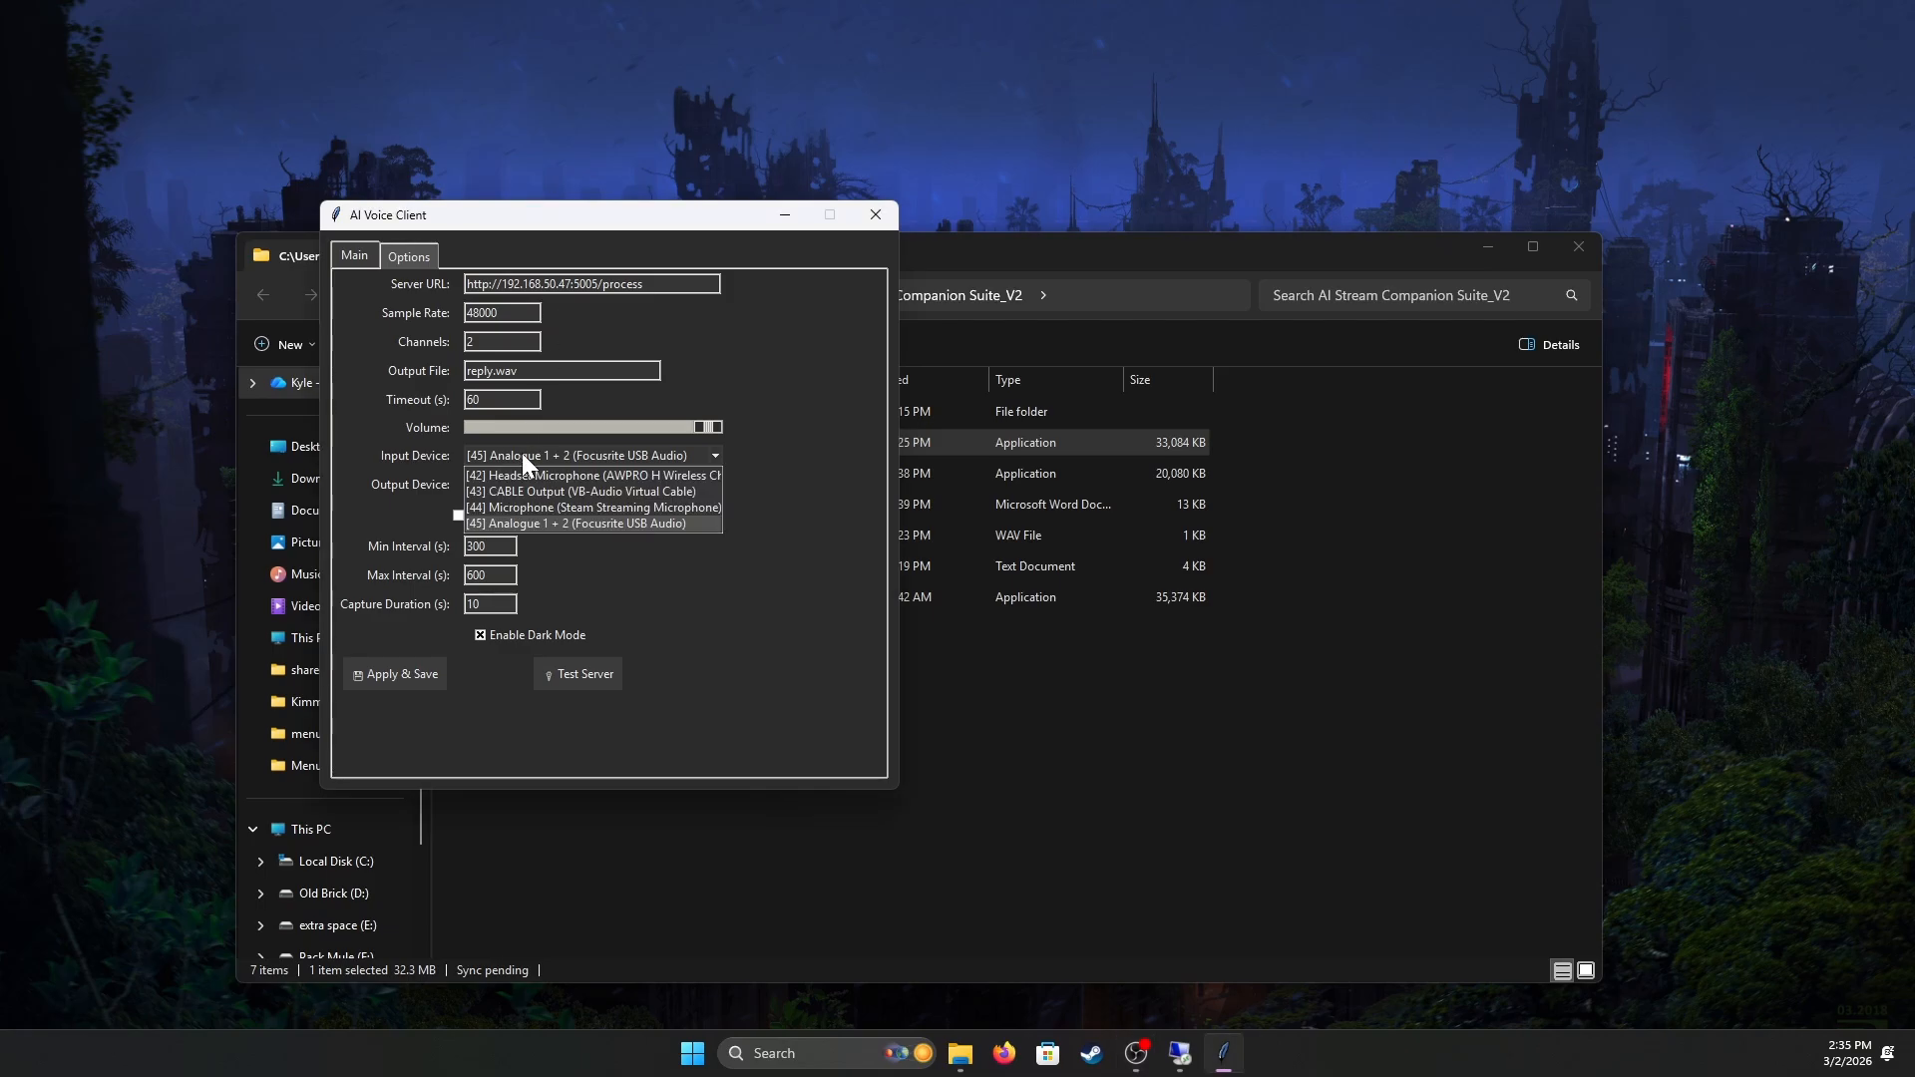
left_click(526, 462)
left_click(498, 312)
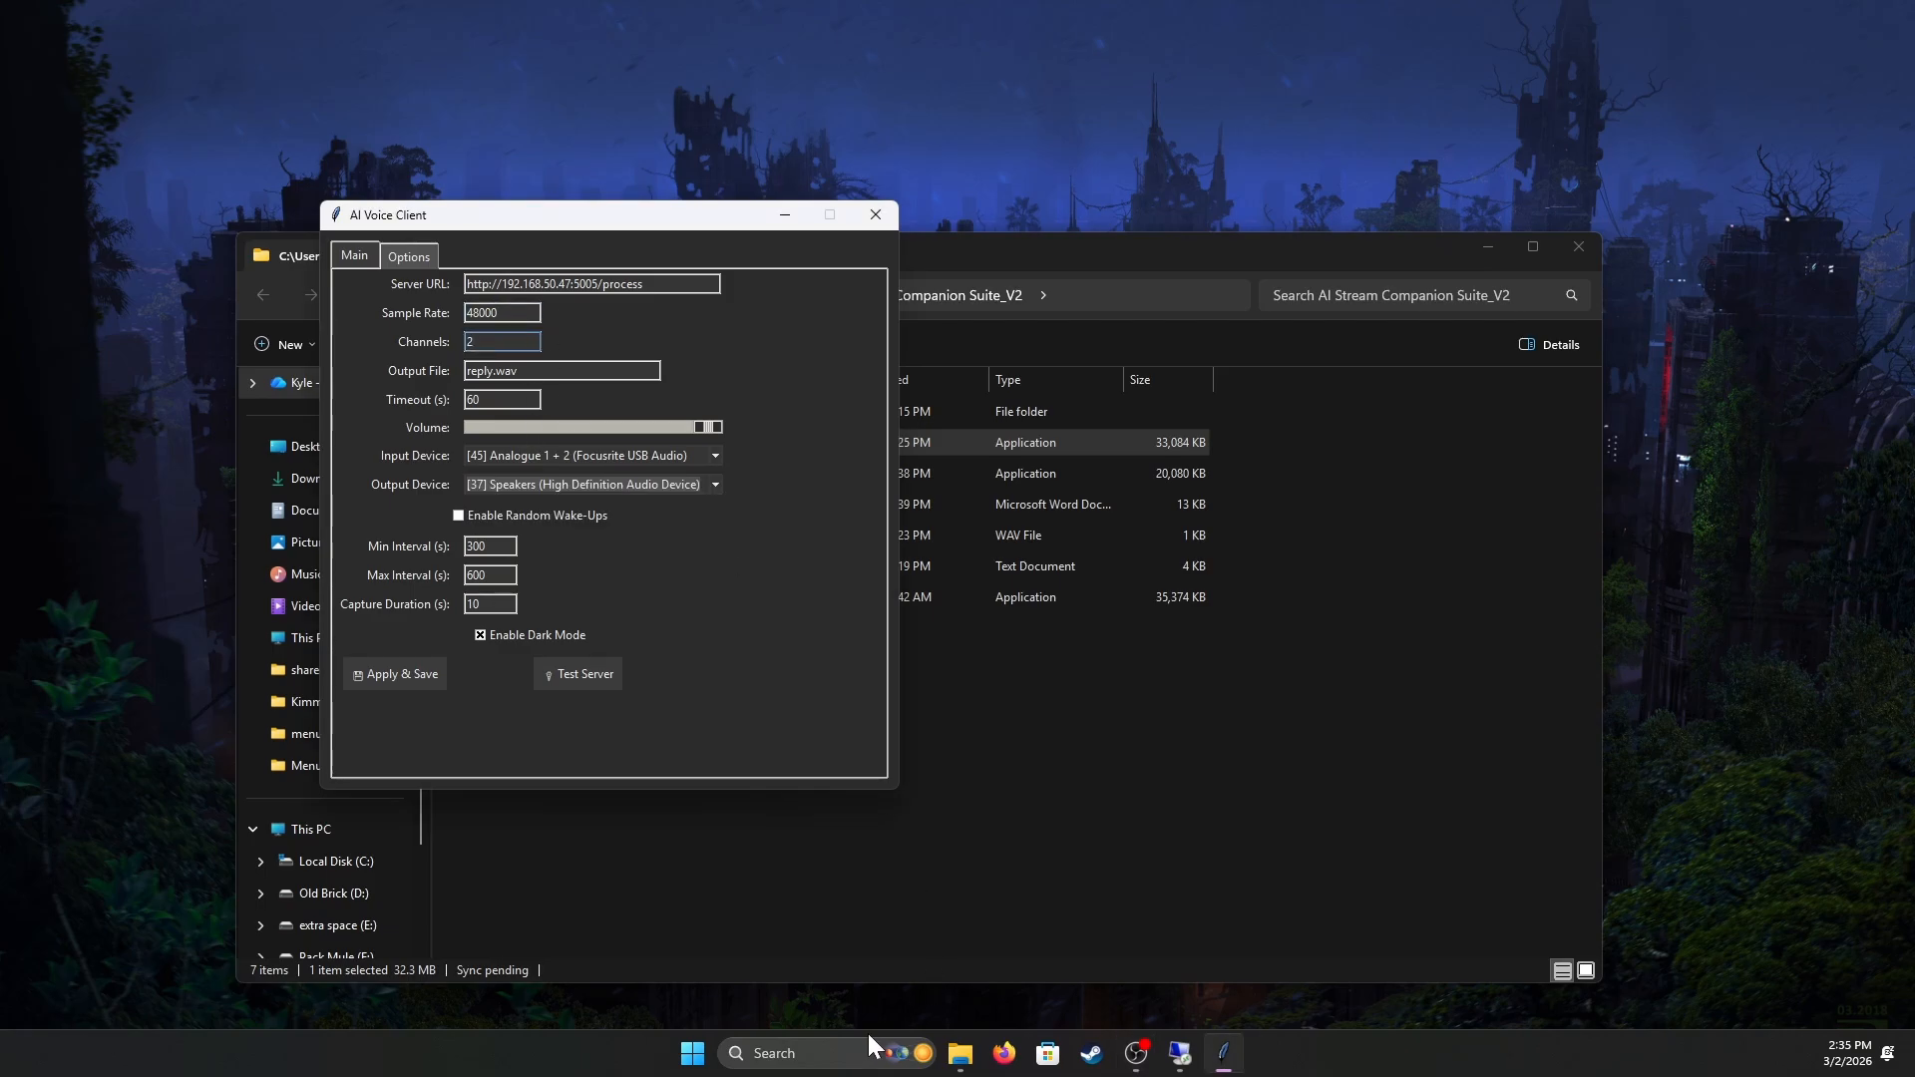
left_click(798, 1054)
type("change system")
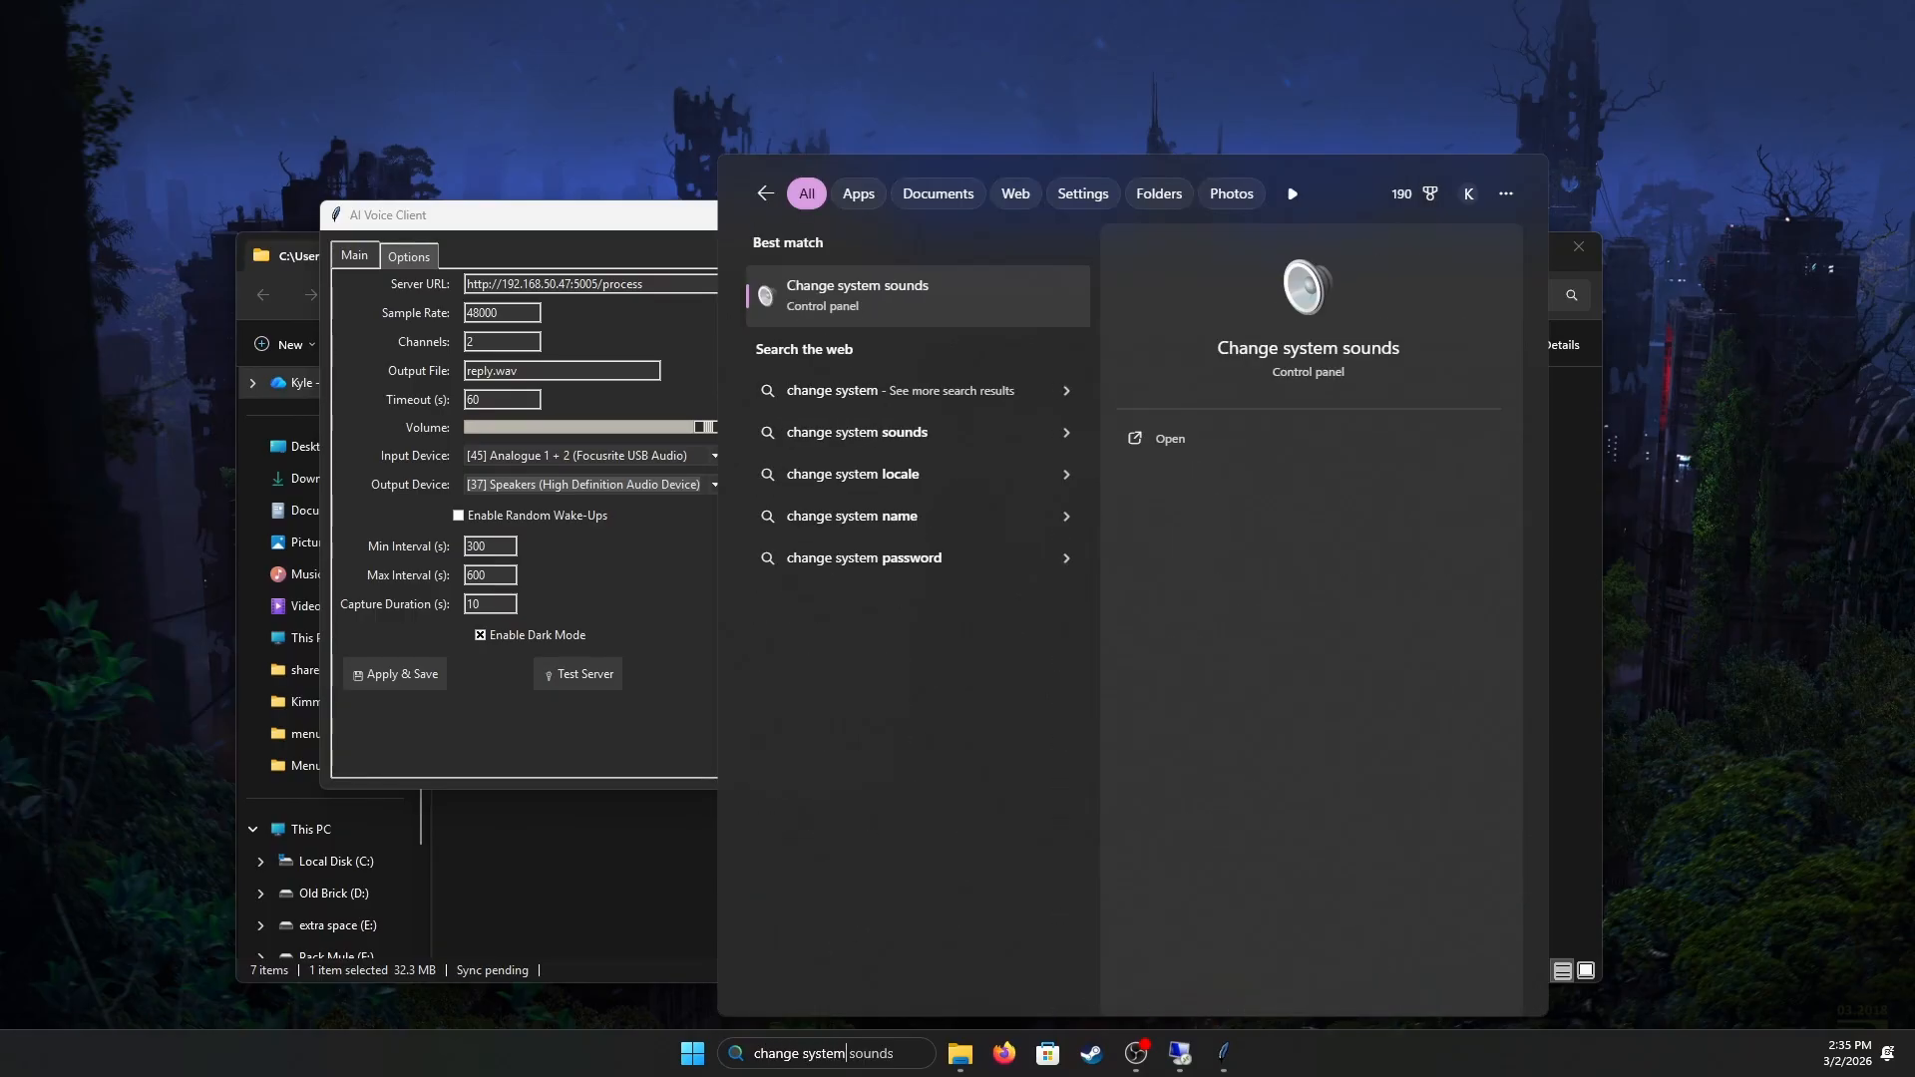
key("Return")
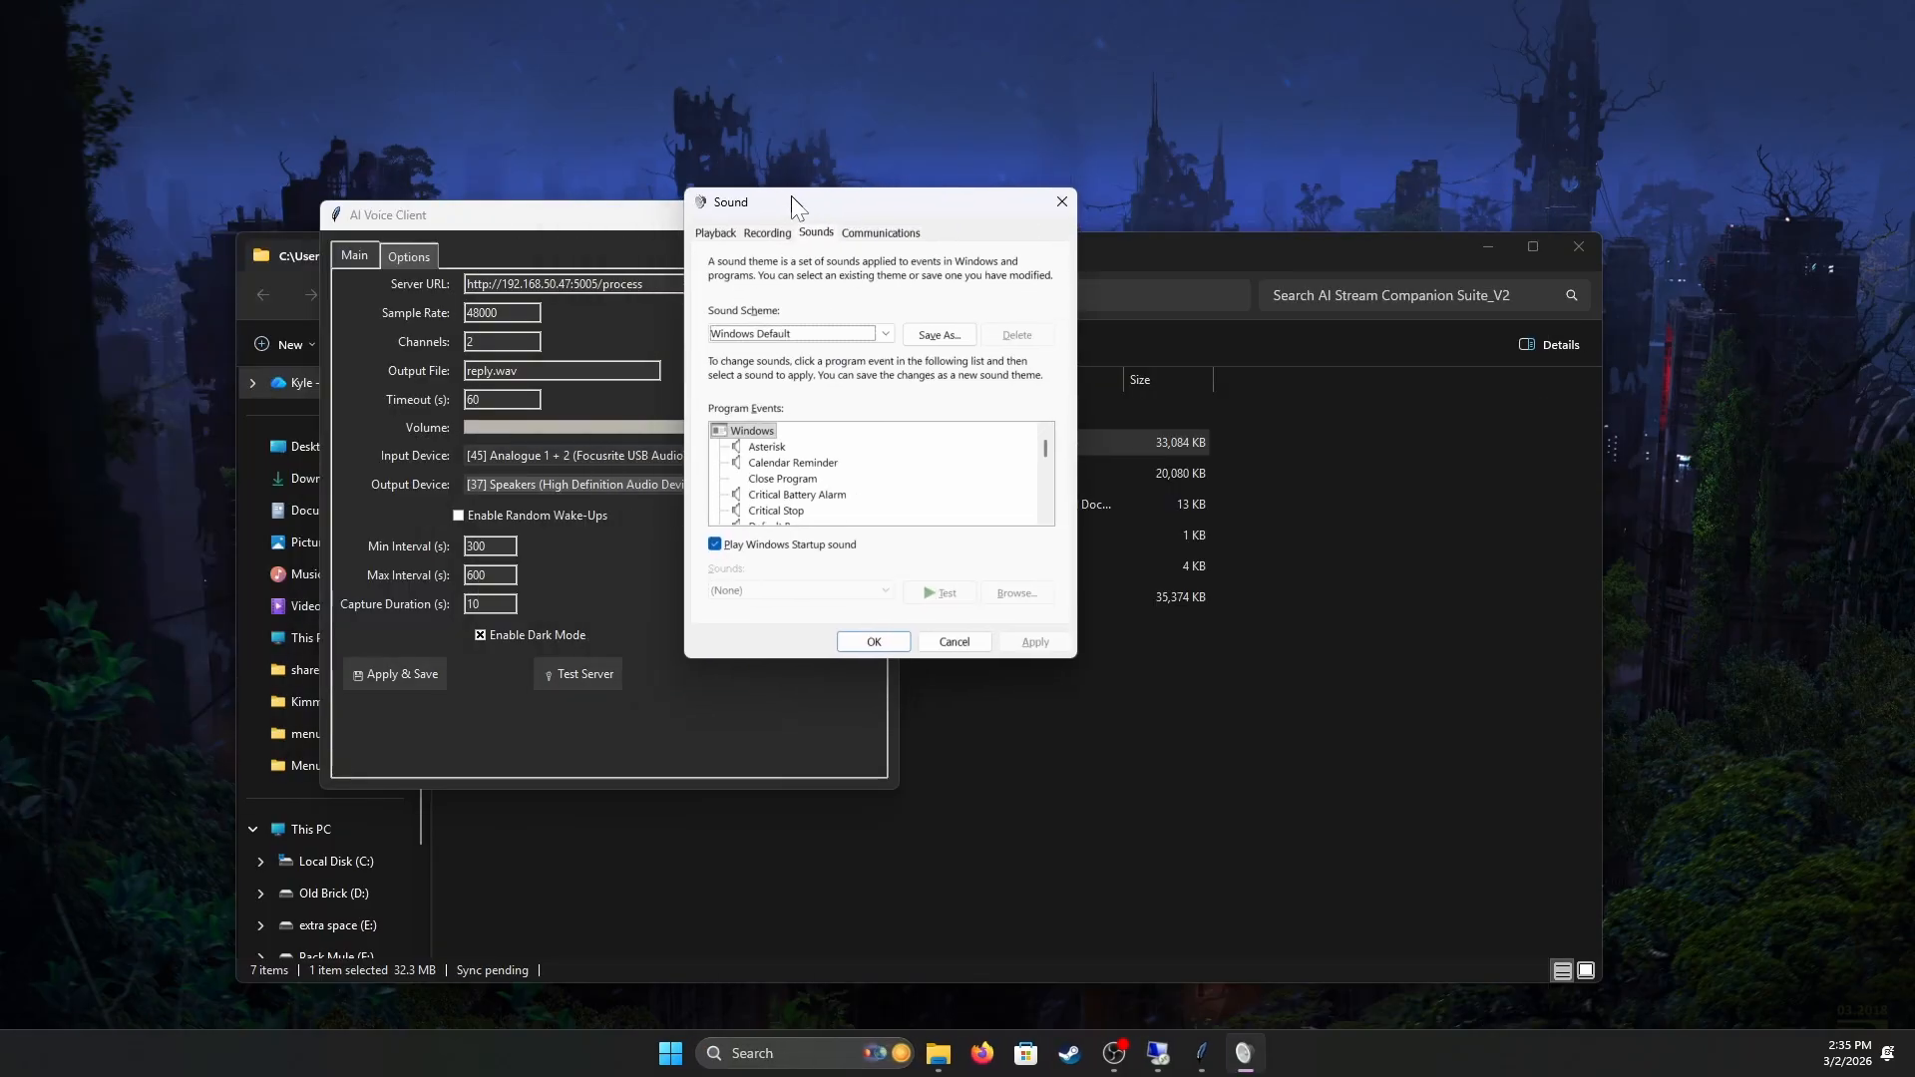
left_click_drag(795, 197, 1025, 288)
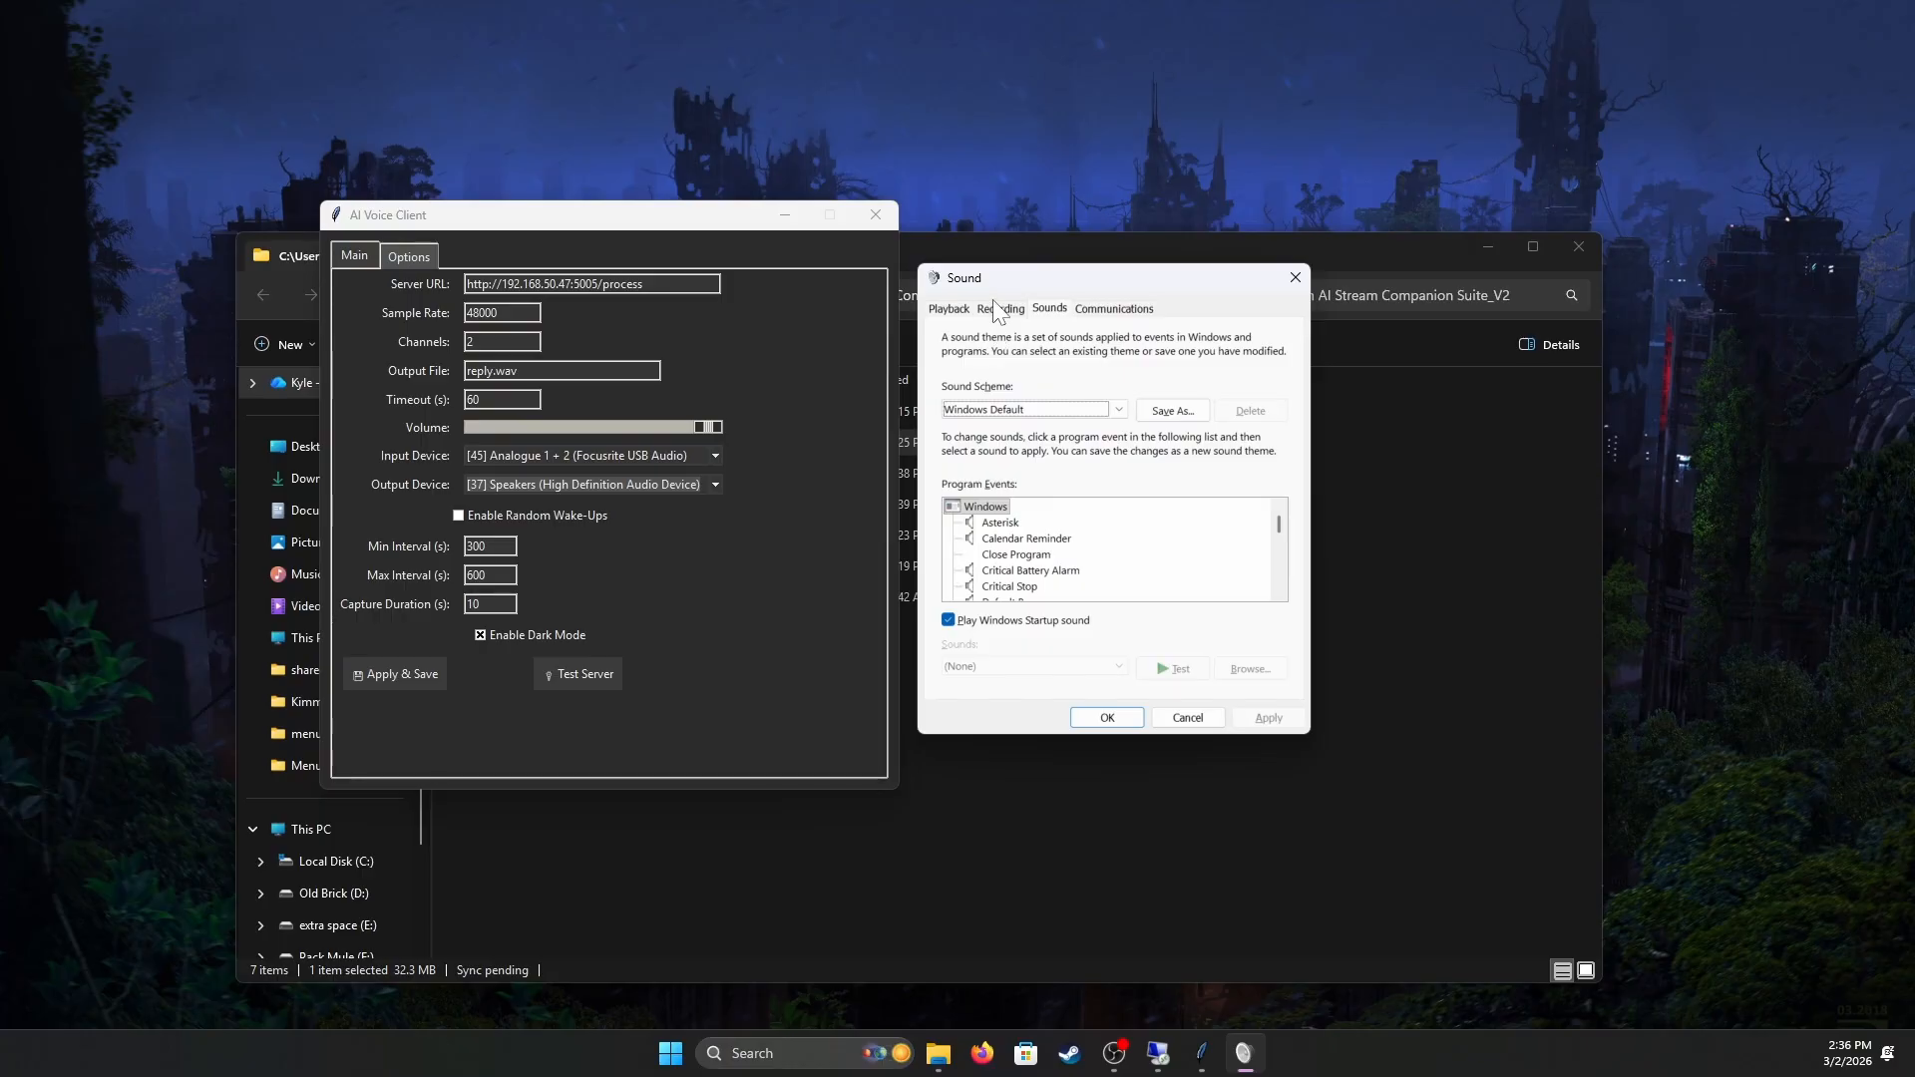
Show the Analogue 1 + 2 recording device's advanced default format and compare it with the client's Channels and Sample Rate.
left_click(1001, 308)
left_click(1006, 448)
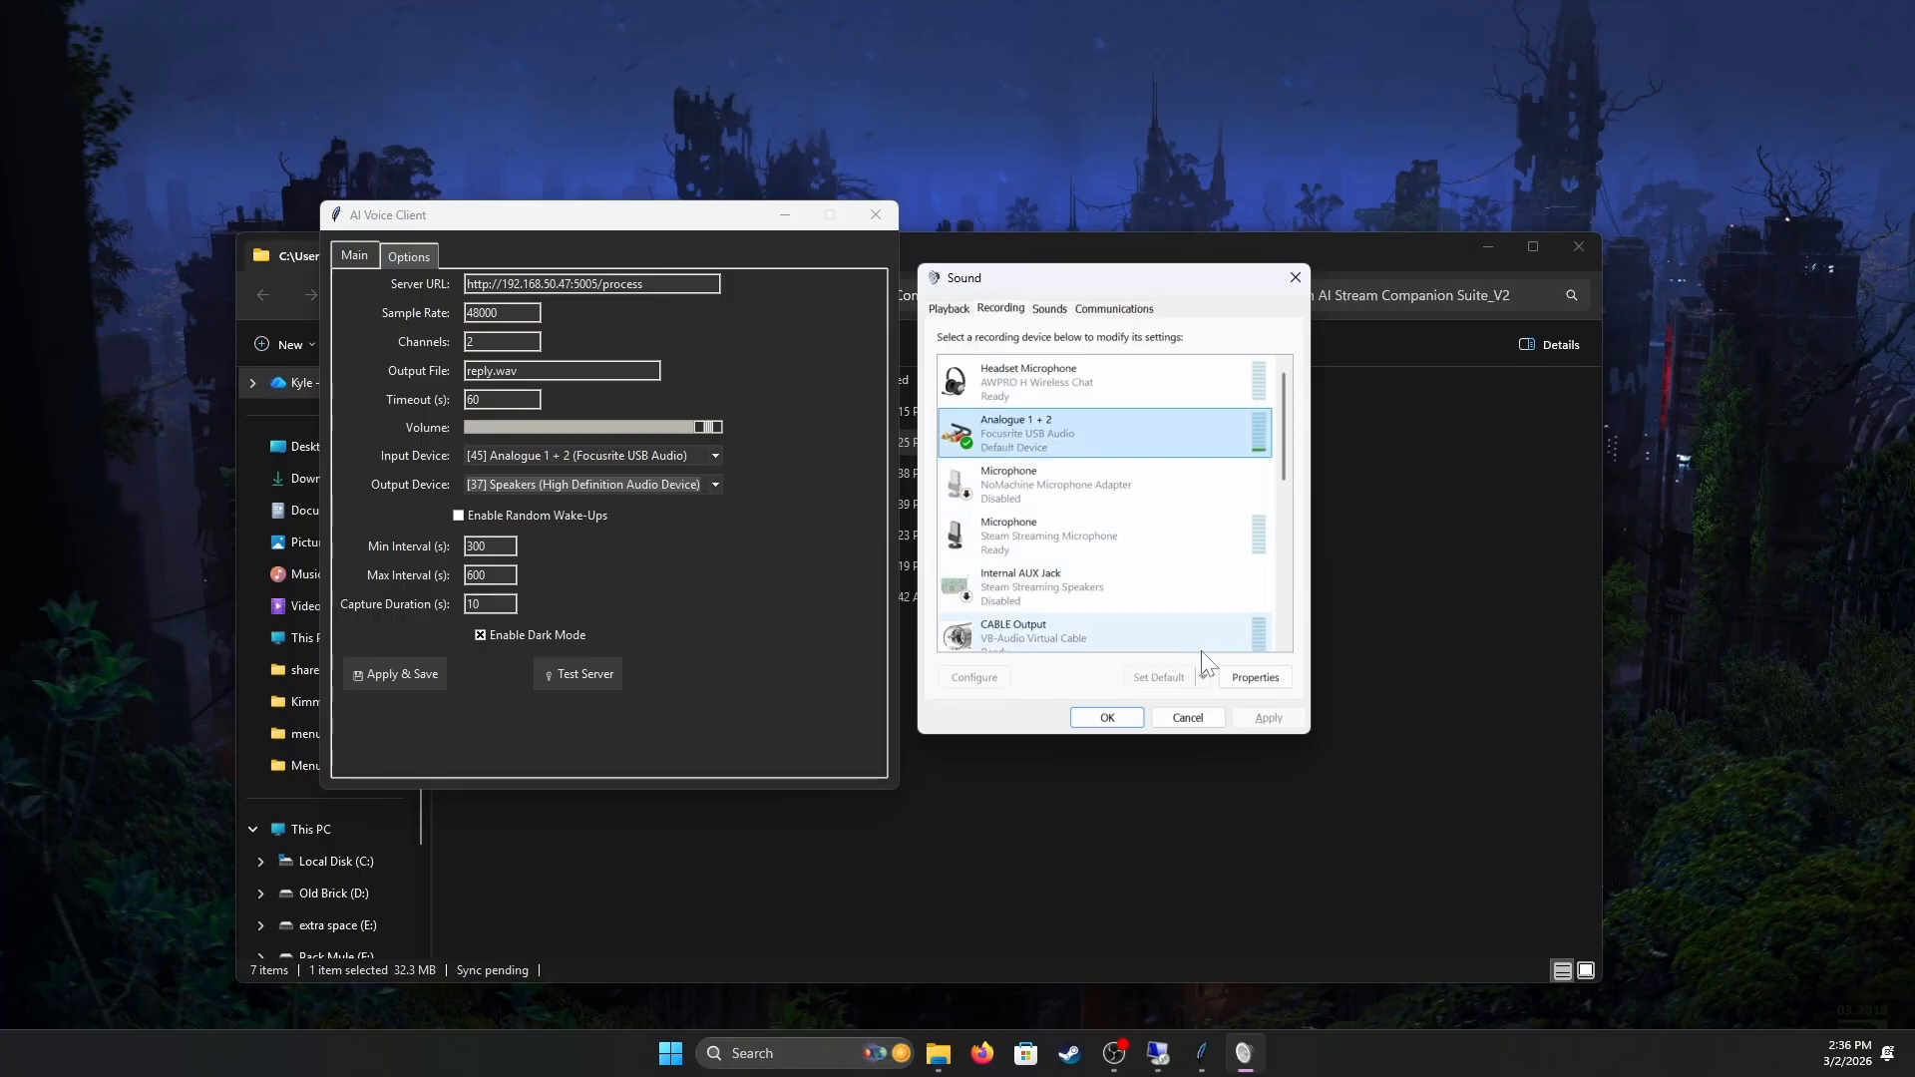
left_click(1255, 677)
left_click(1112, 385)
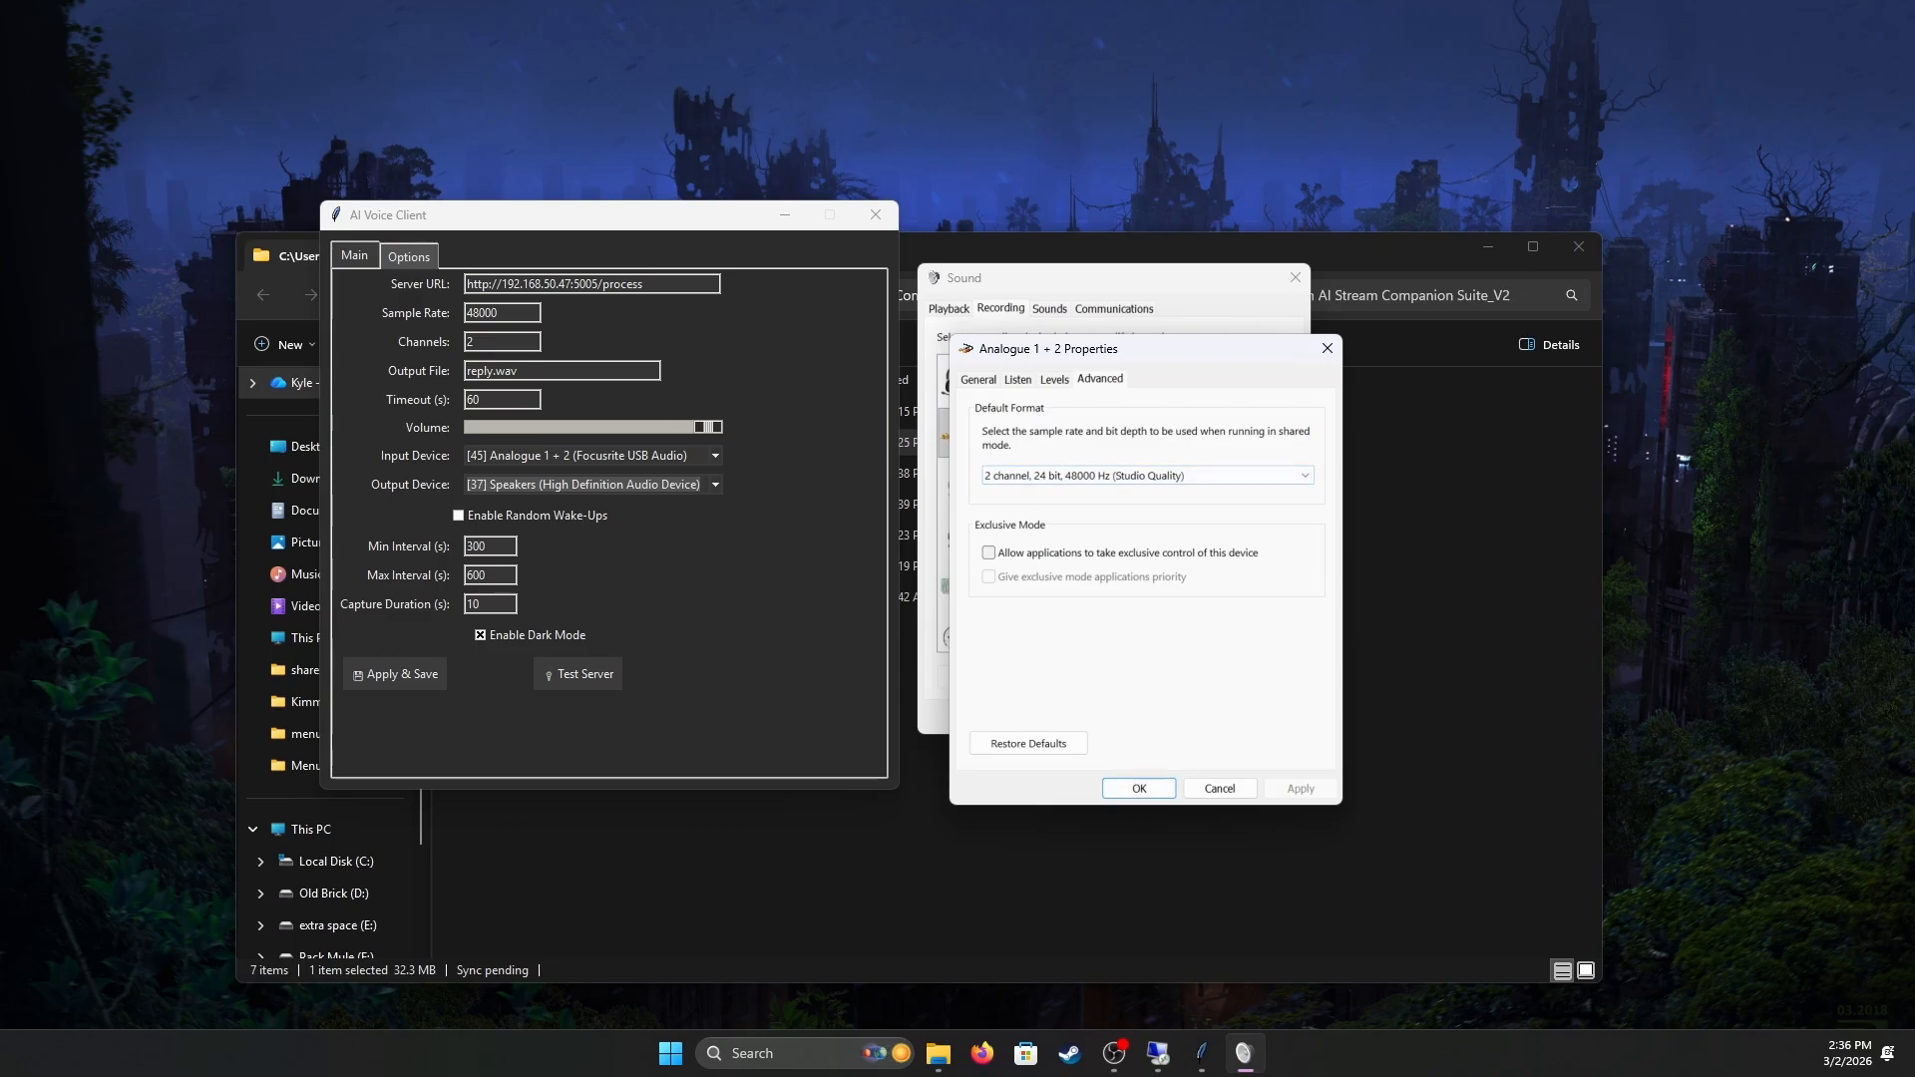
left_click(502, 343)
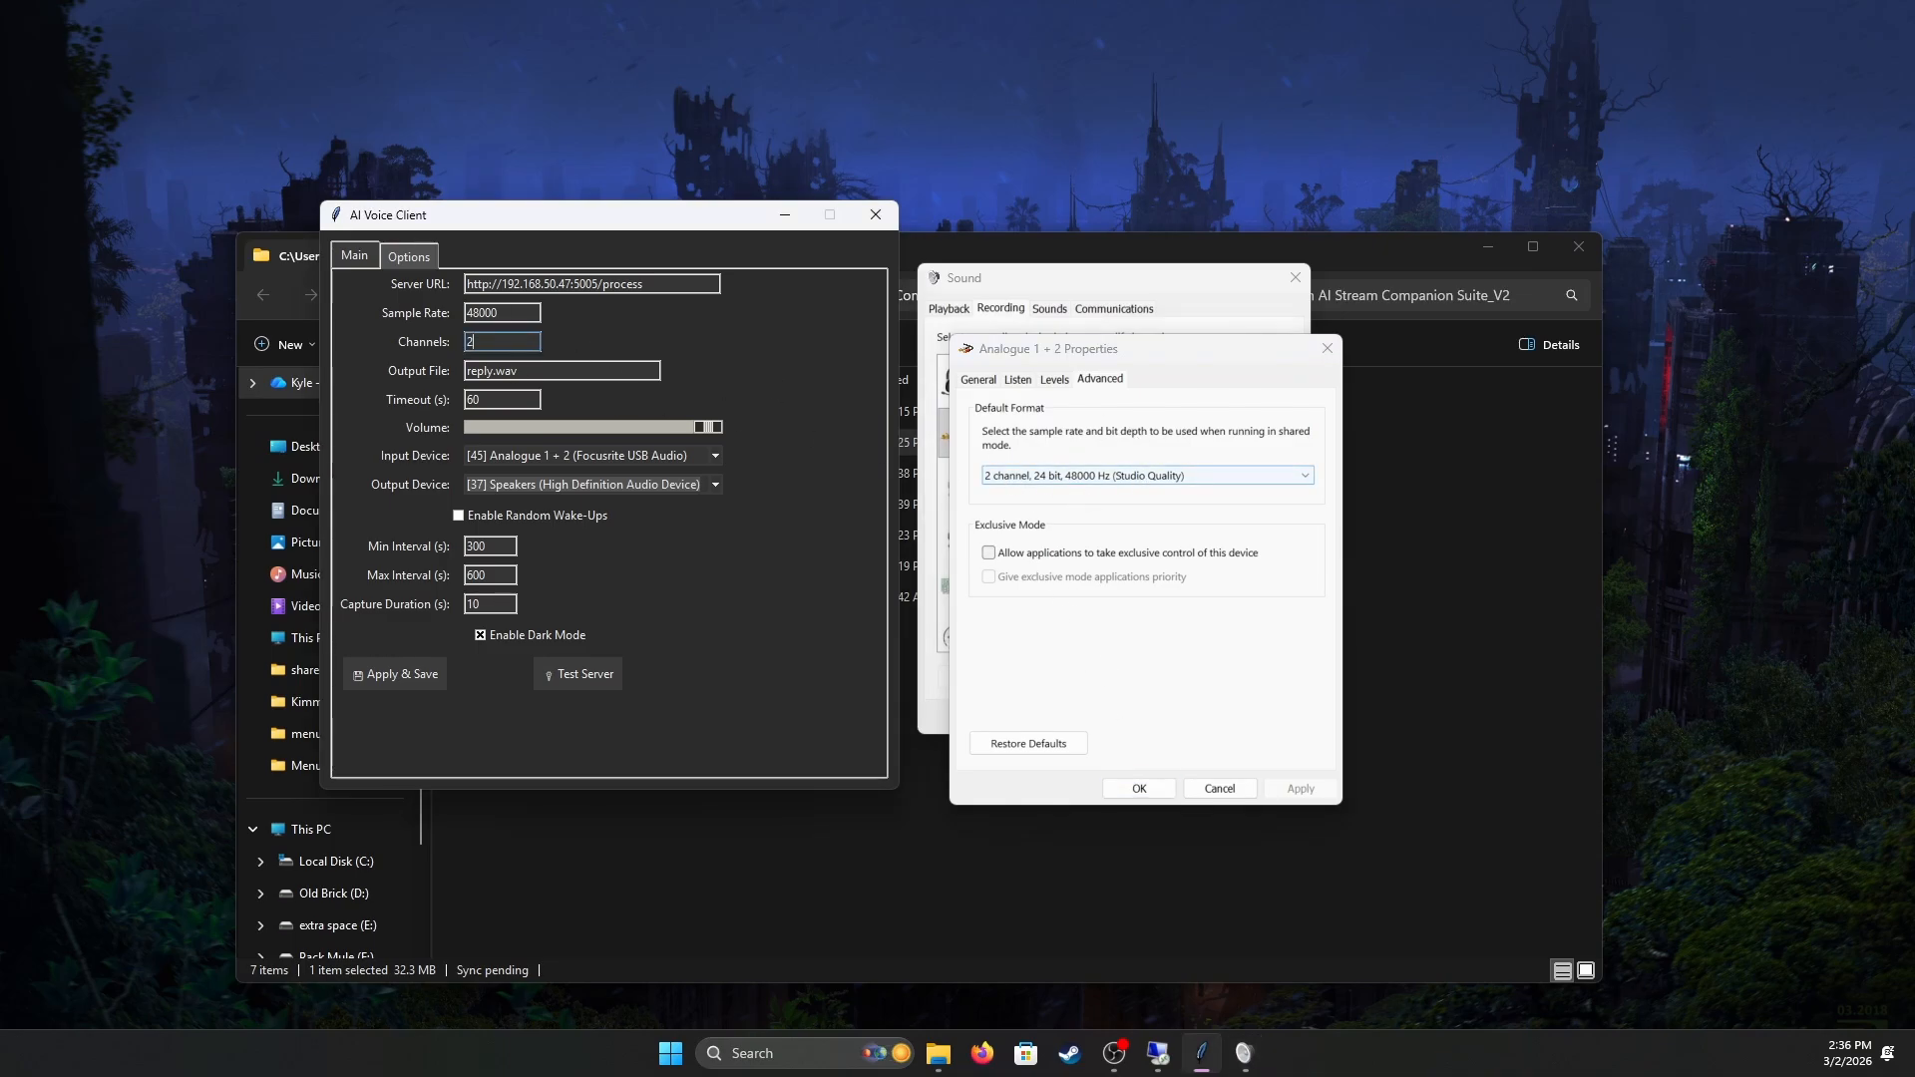
left_click(504, 313)
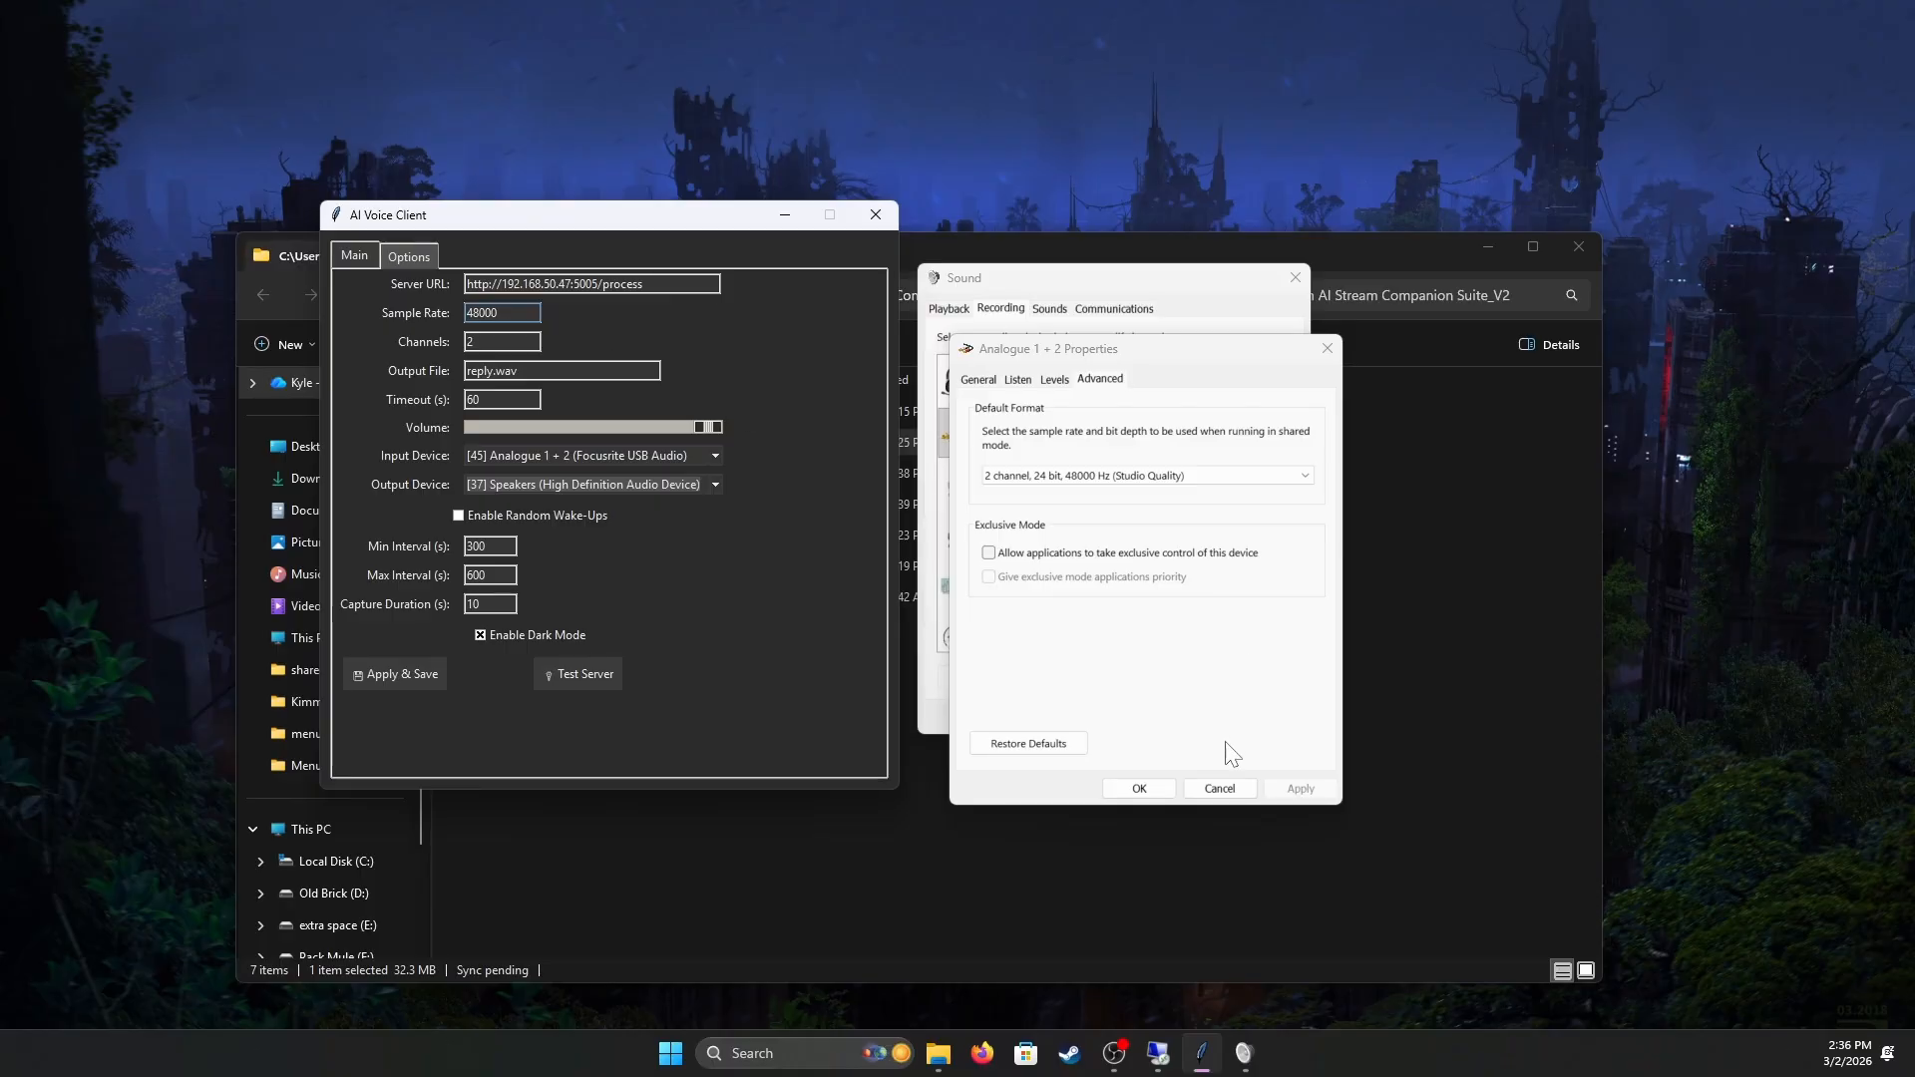
Apply and save the voice client's settings and close the Analogue 1 + 2 Properties and Sound dialogs.
left_click(1136, 796)
left_click(397, 675)
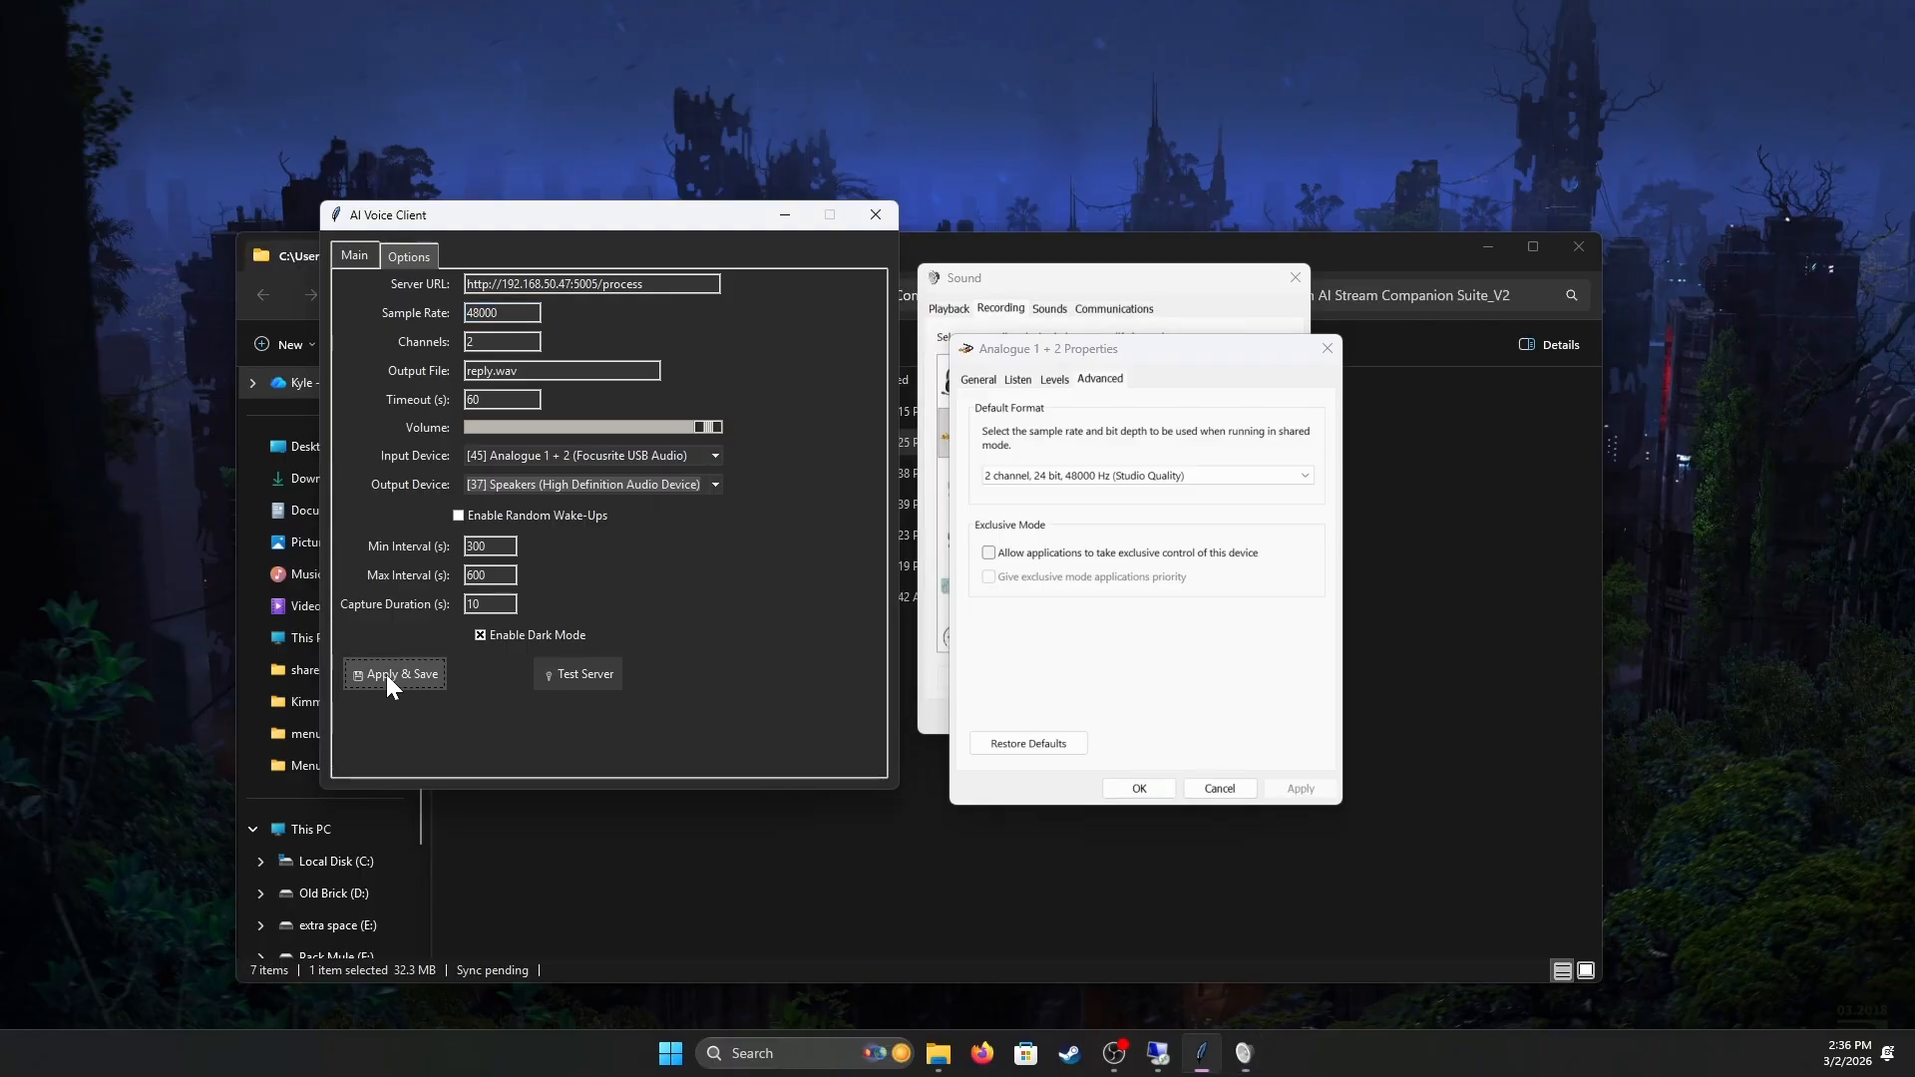
left_click(1149, 788)
left_click(1106, 718)
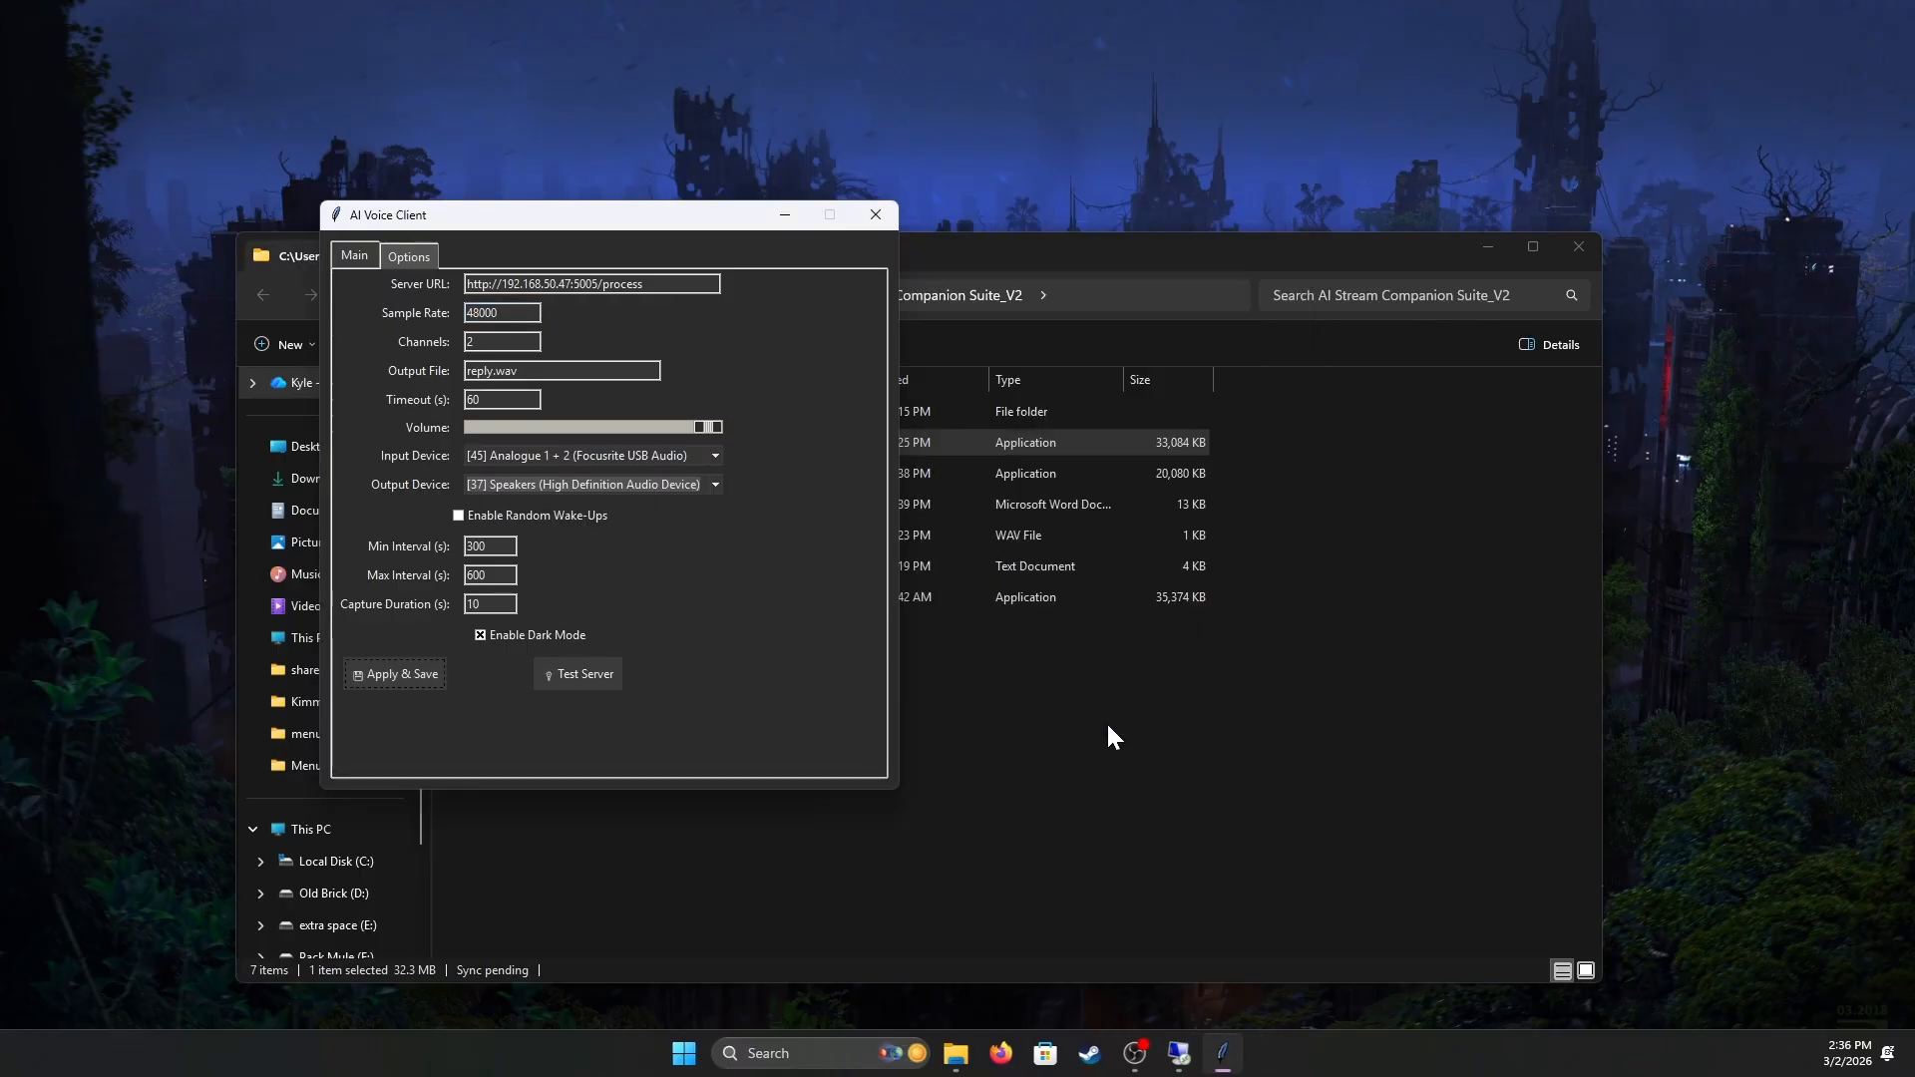
Test the server connection, and start the voice client to send a push-to-talk voice message to the server.
left_click(577, 675)
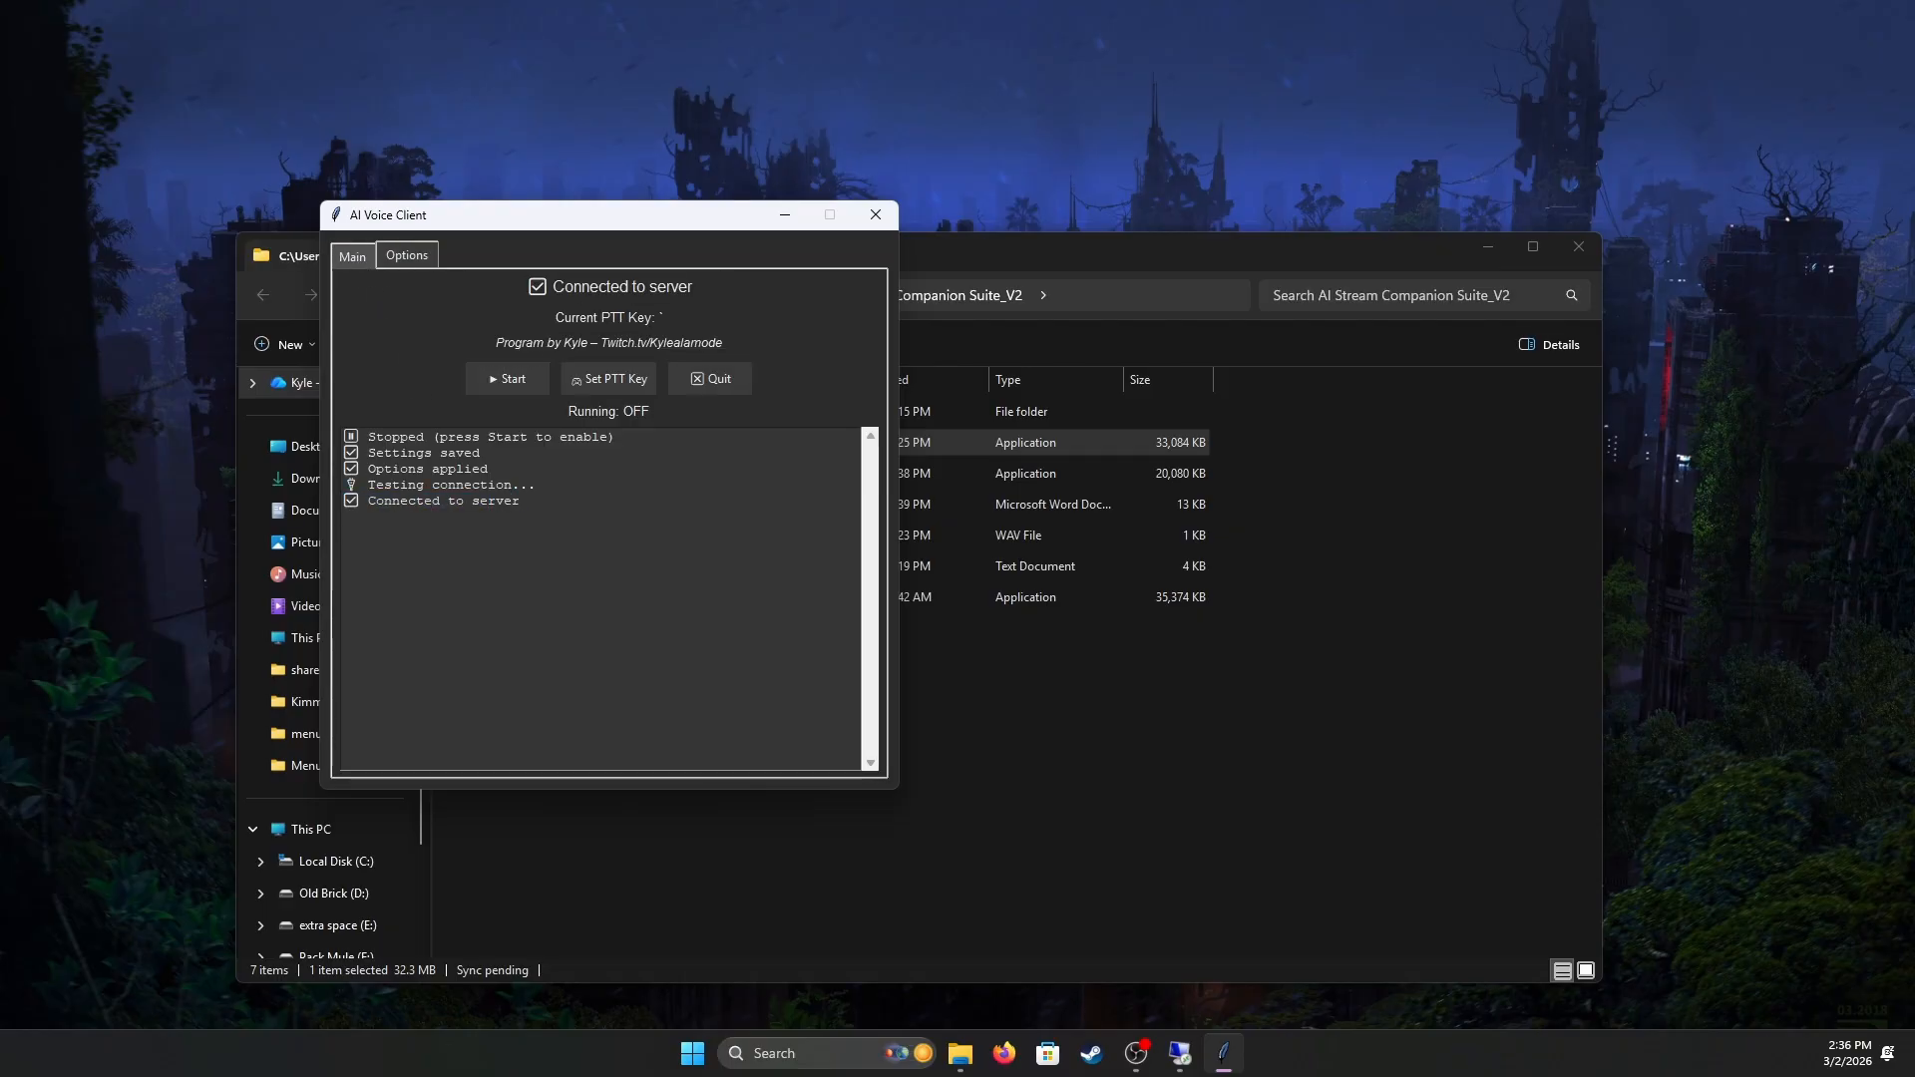
left_click(500, 389)
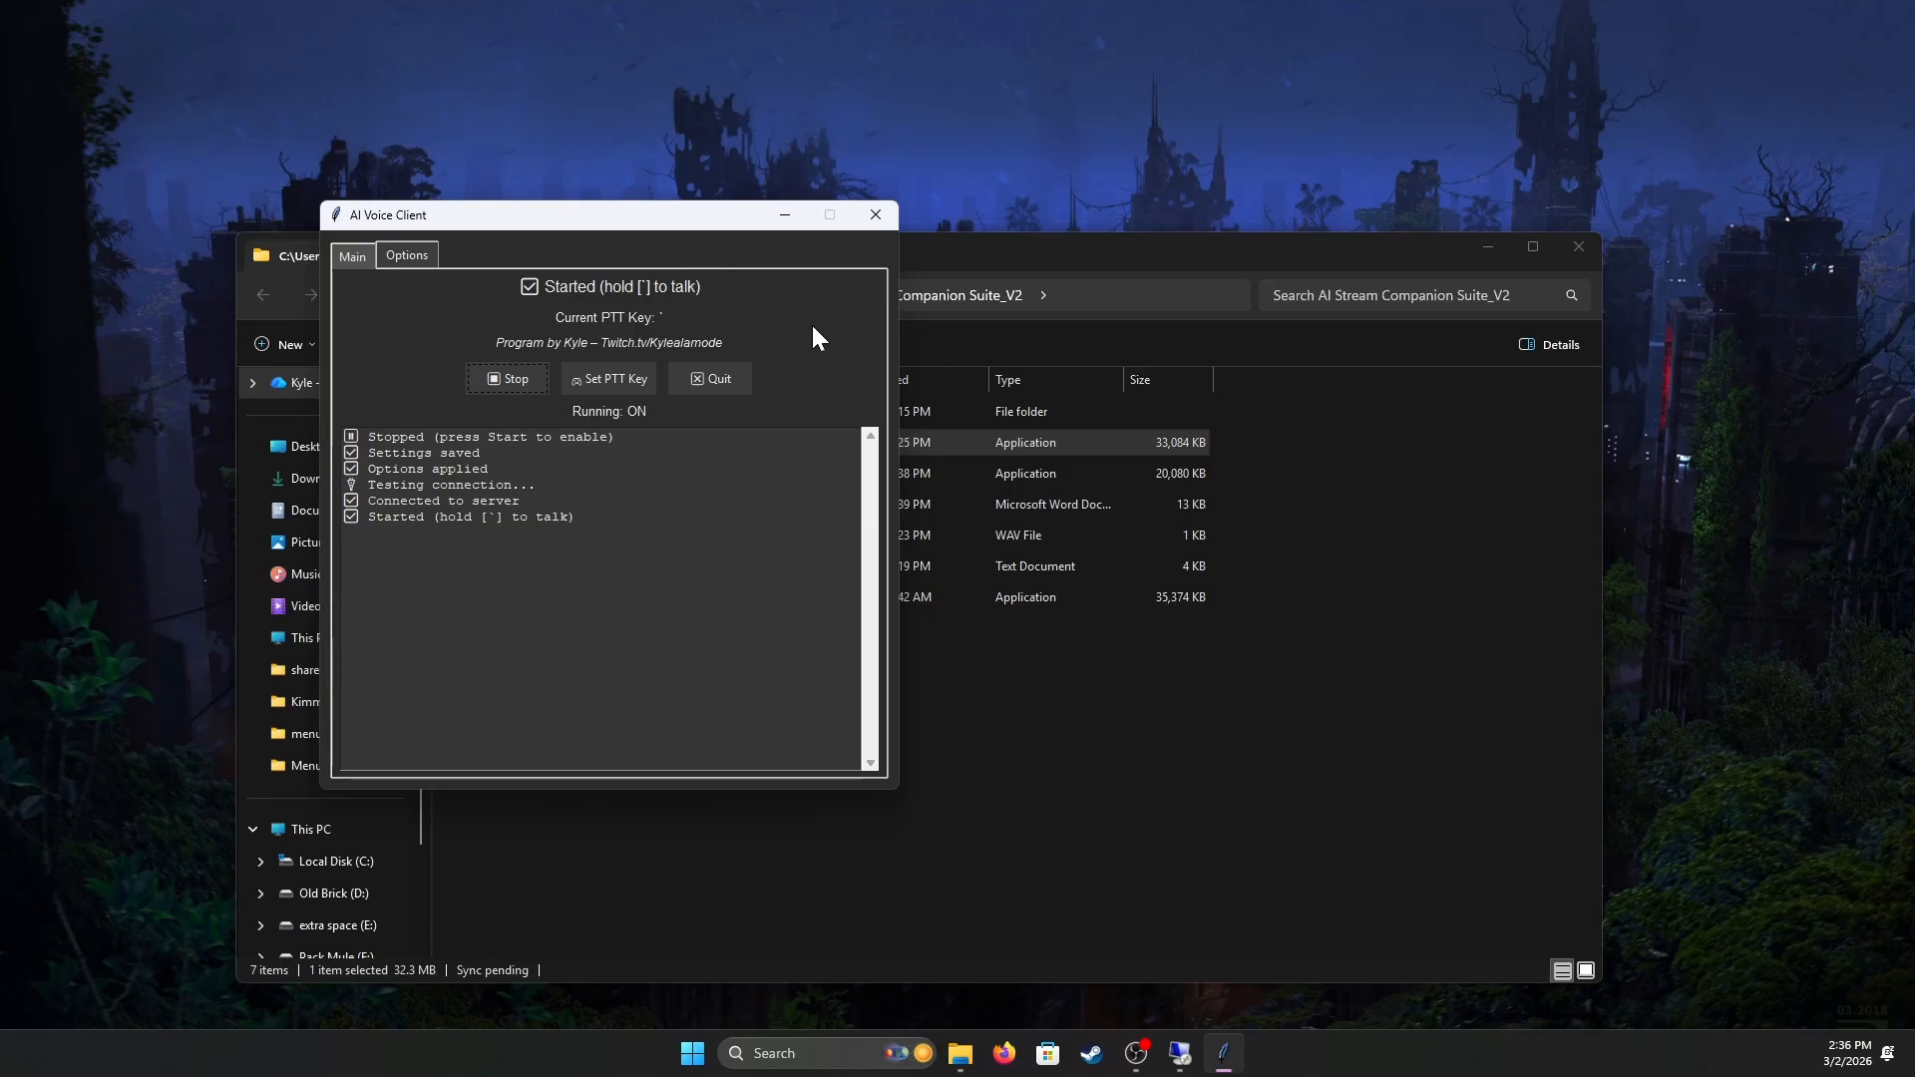
key("grave")
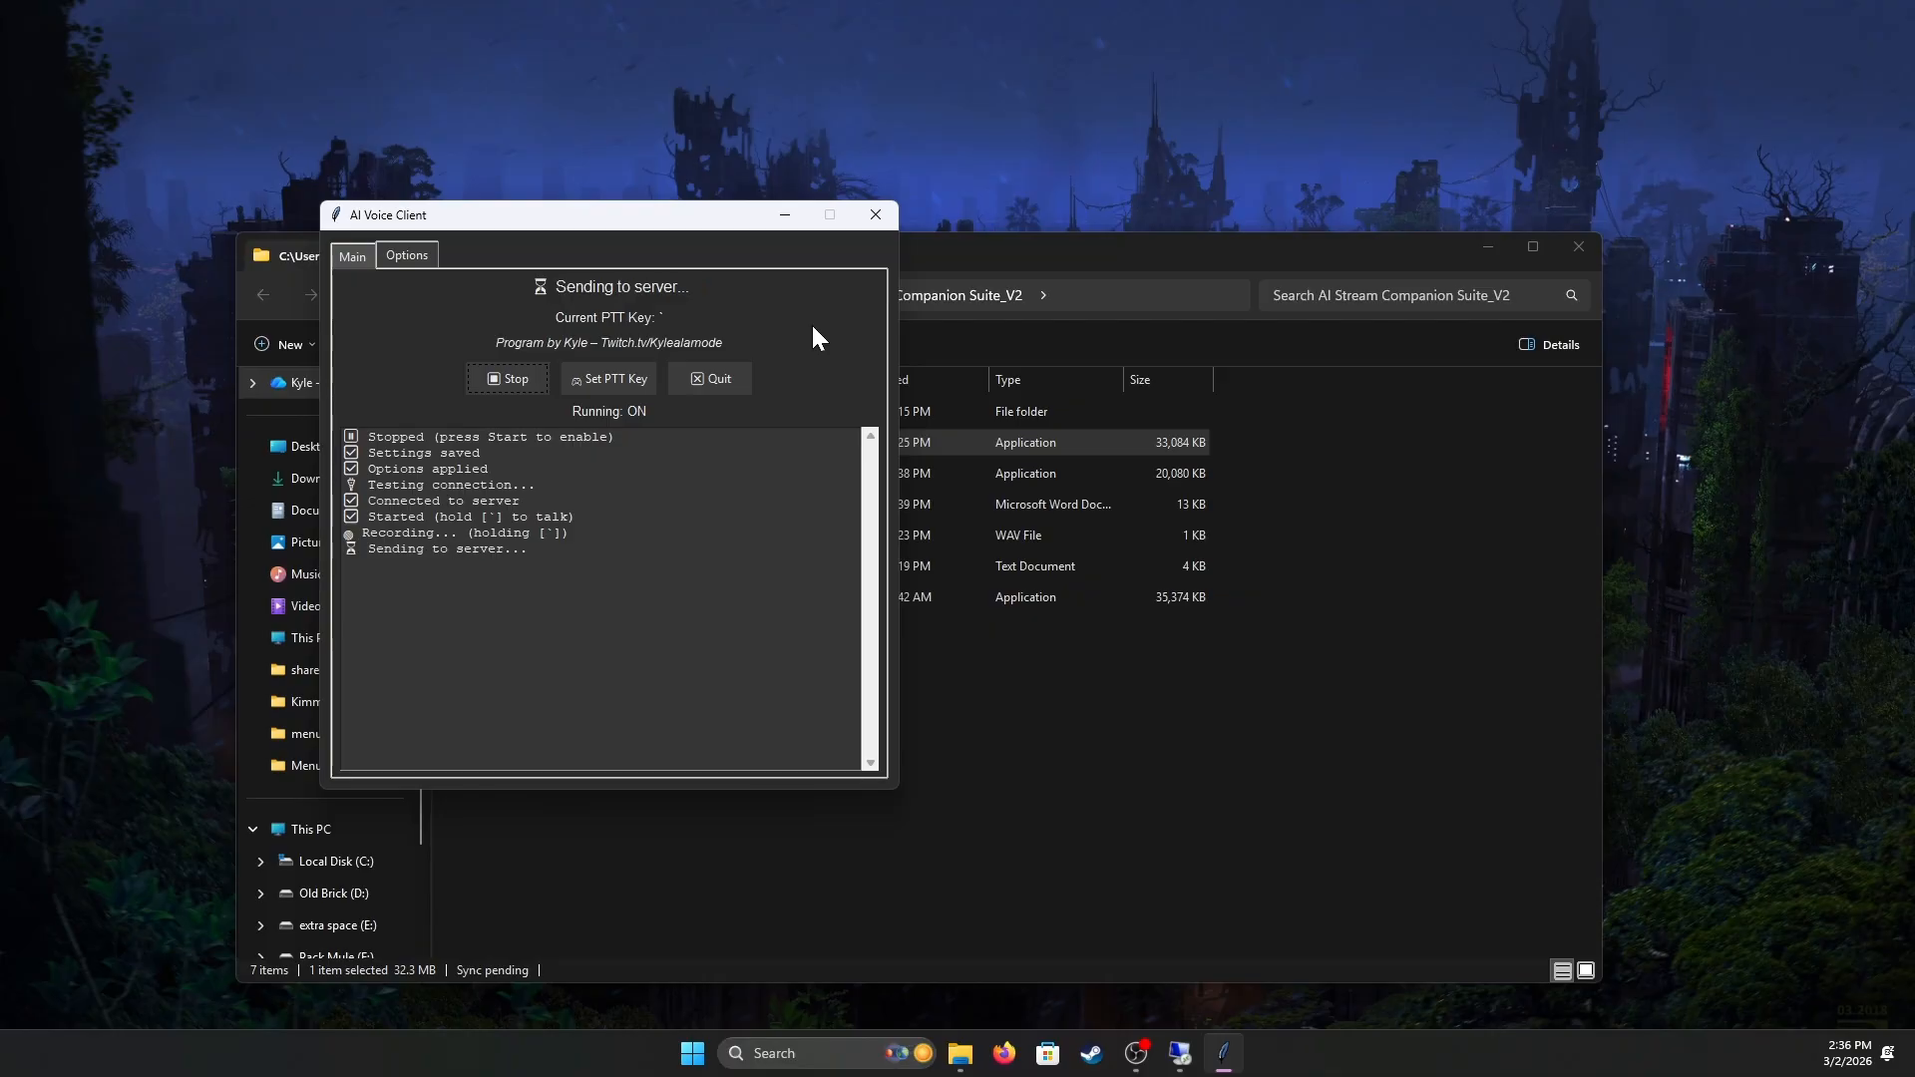
Return to the remote session, close its Command Prompt and highlight the message transcript in the suite's console.
left_click(1173, 1045)
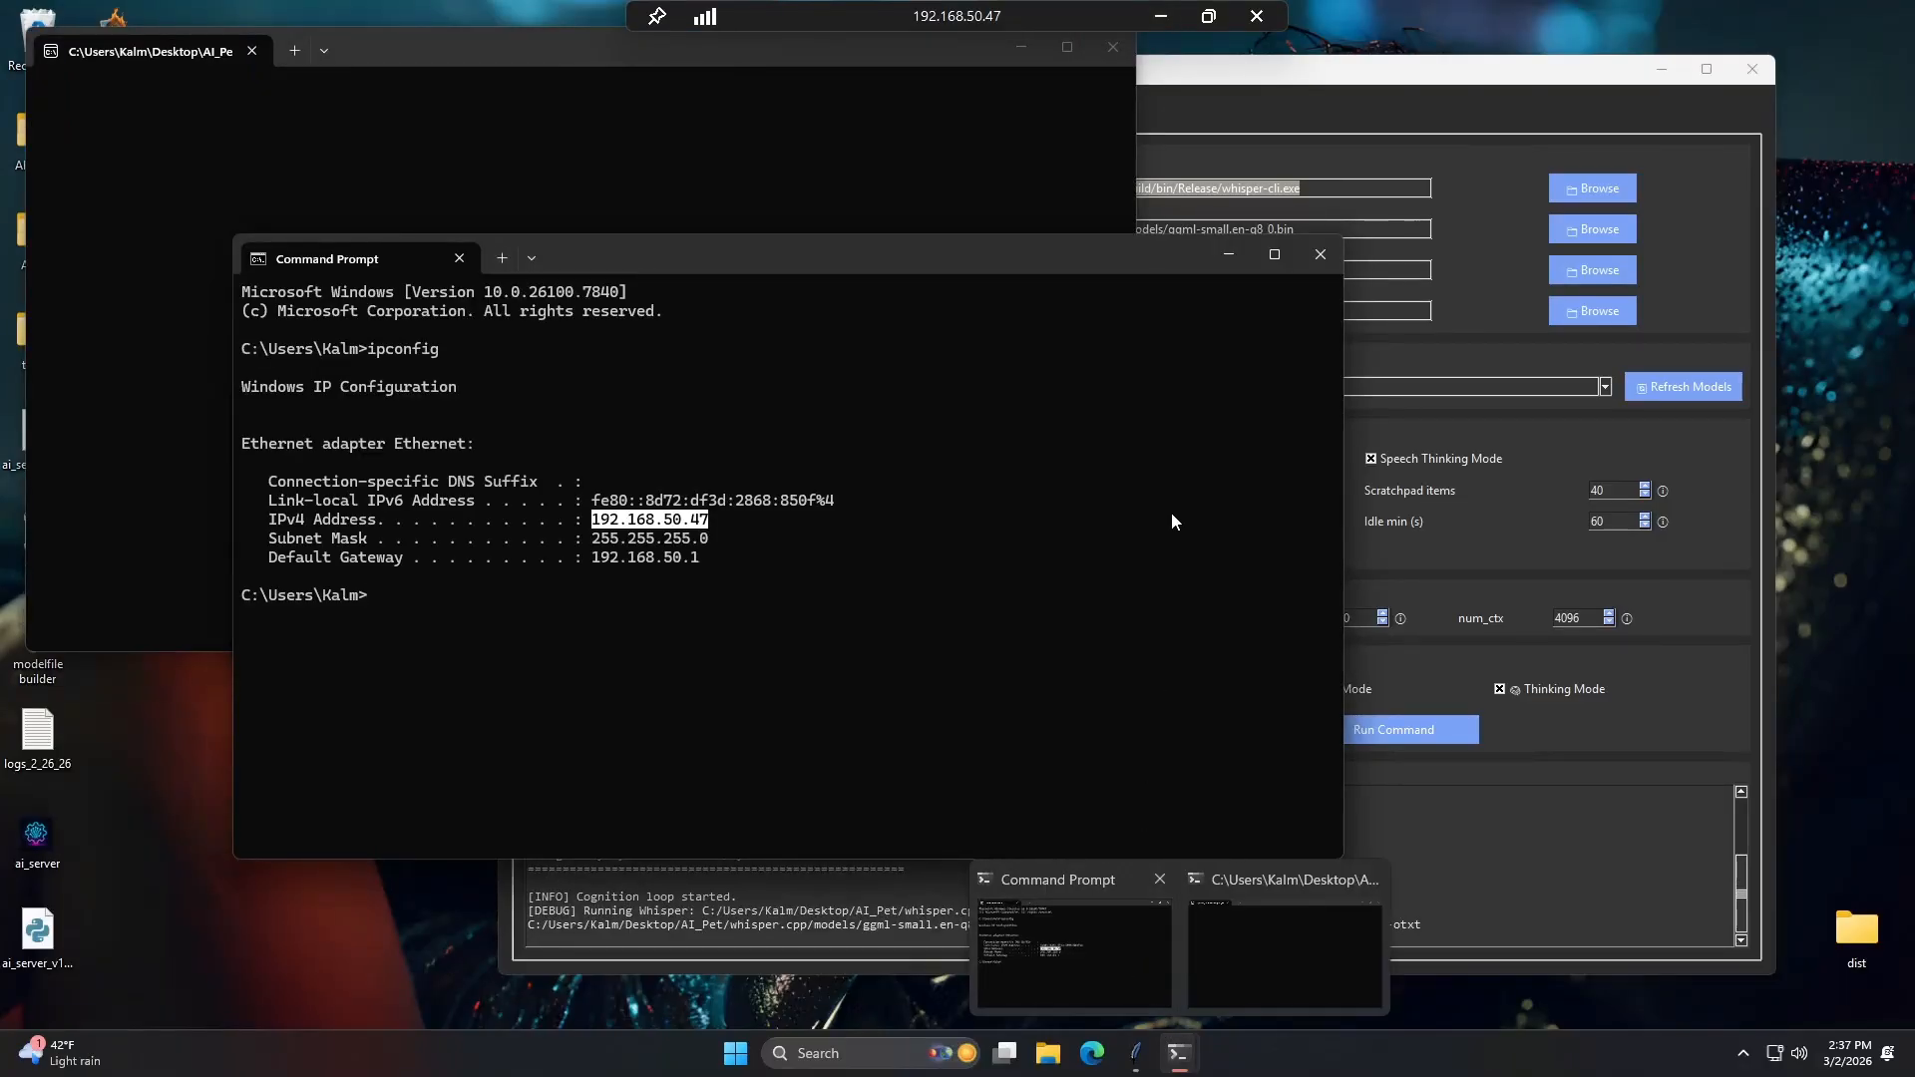
left_click(1324, 254)
left_click(1278, 758)
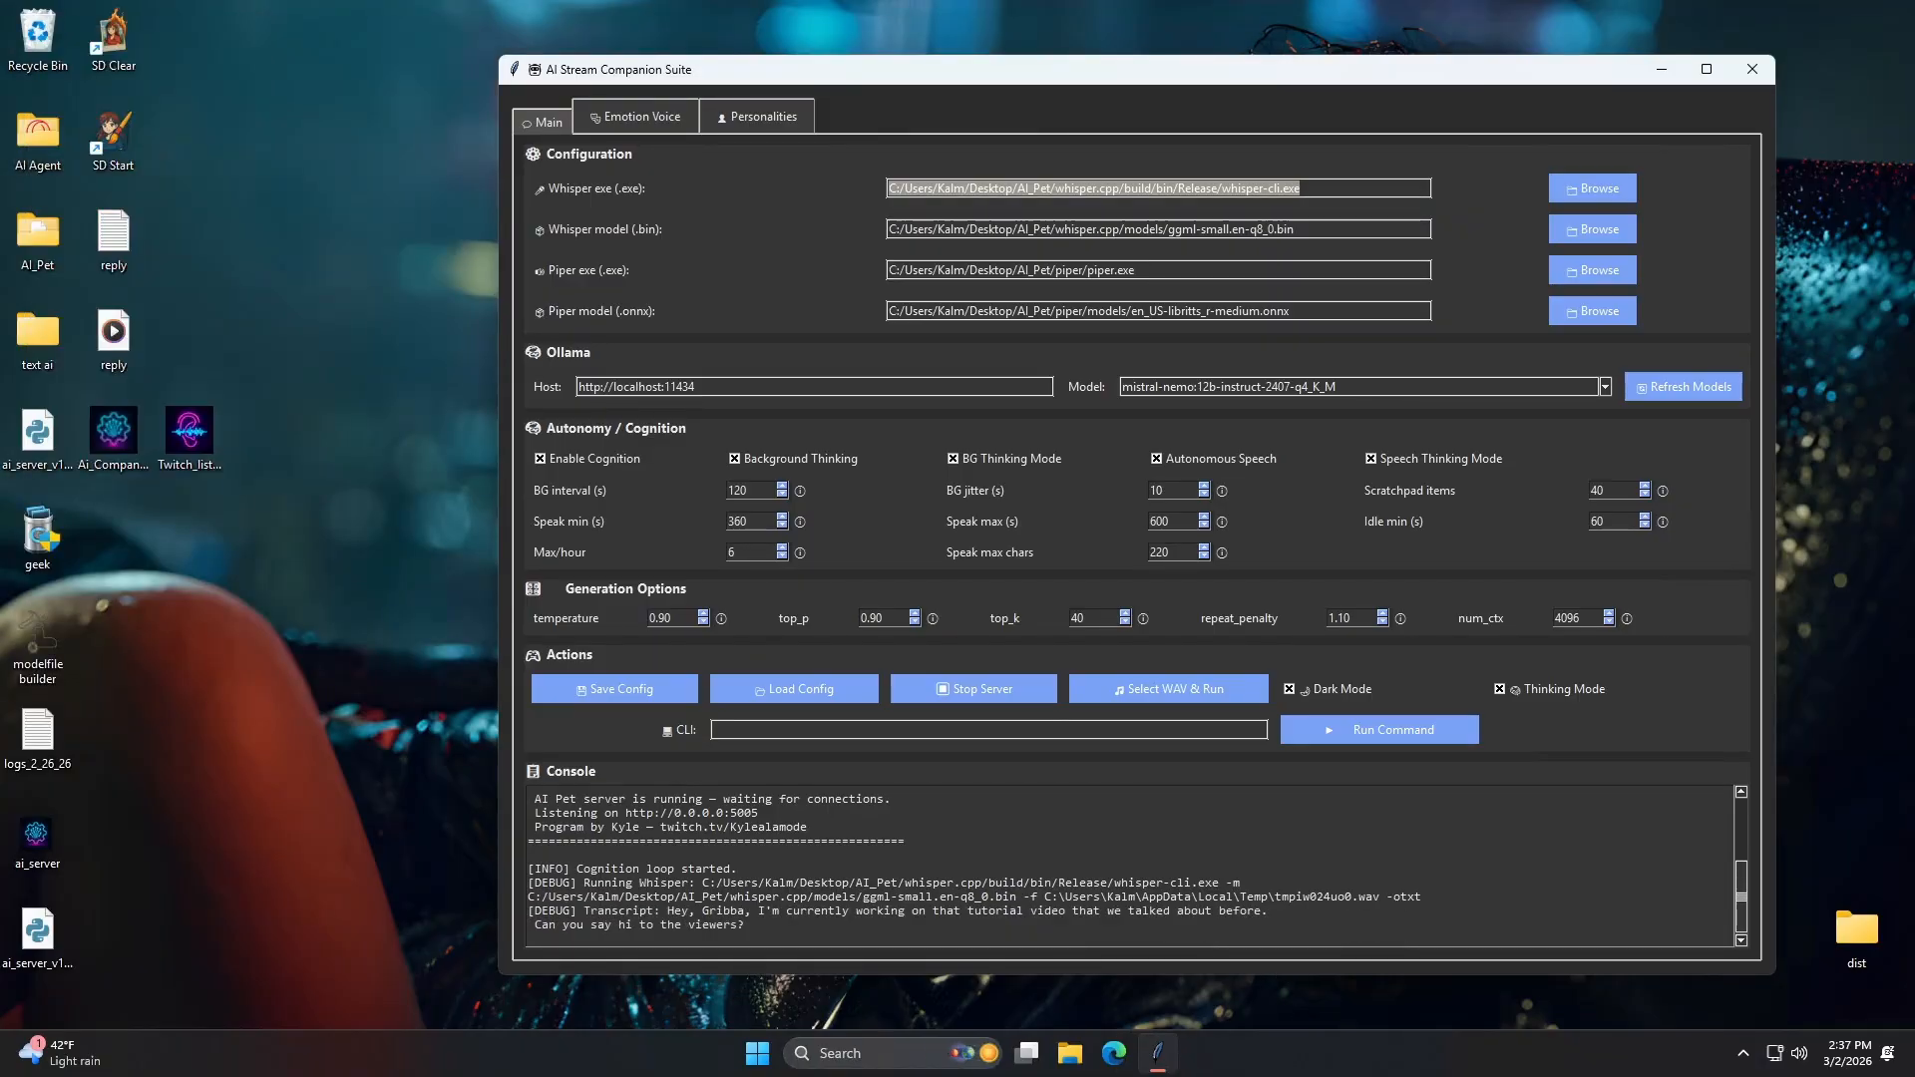
left_click_drag(584, 911, 745, 925)
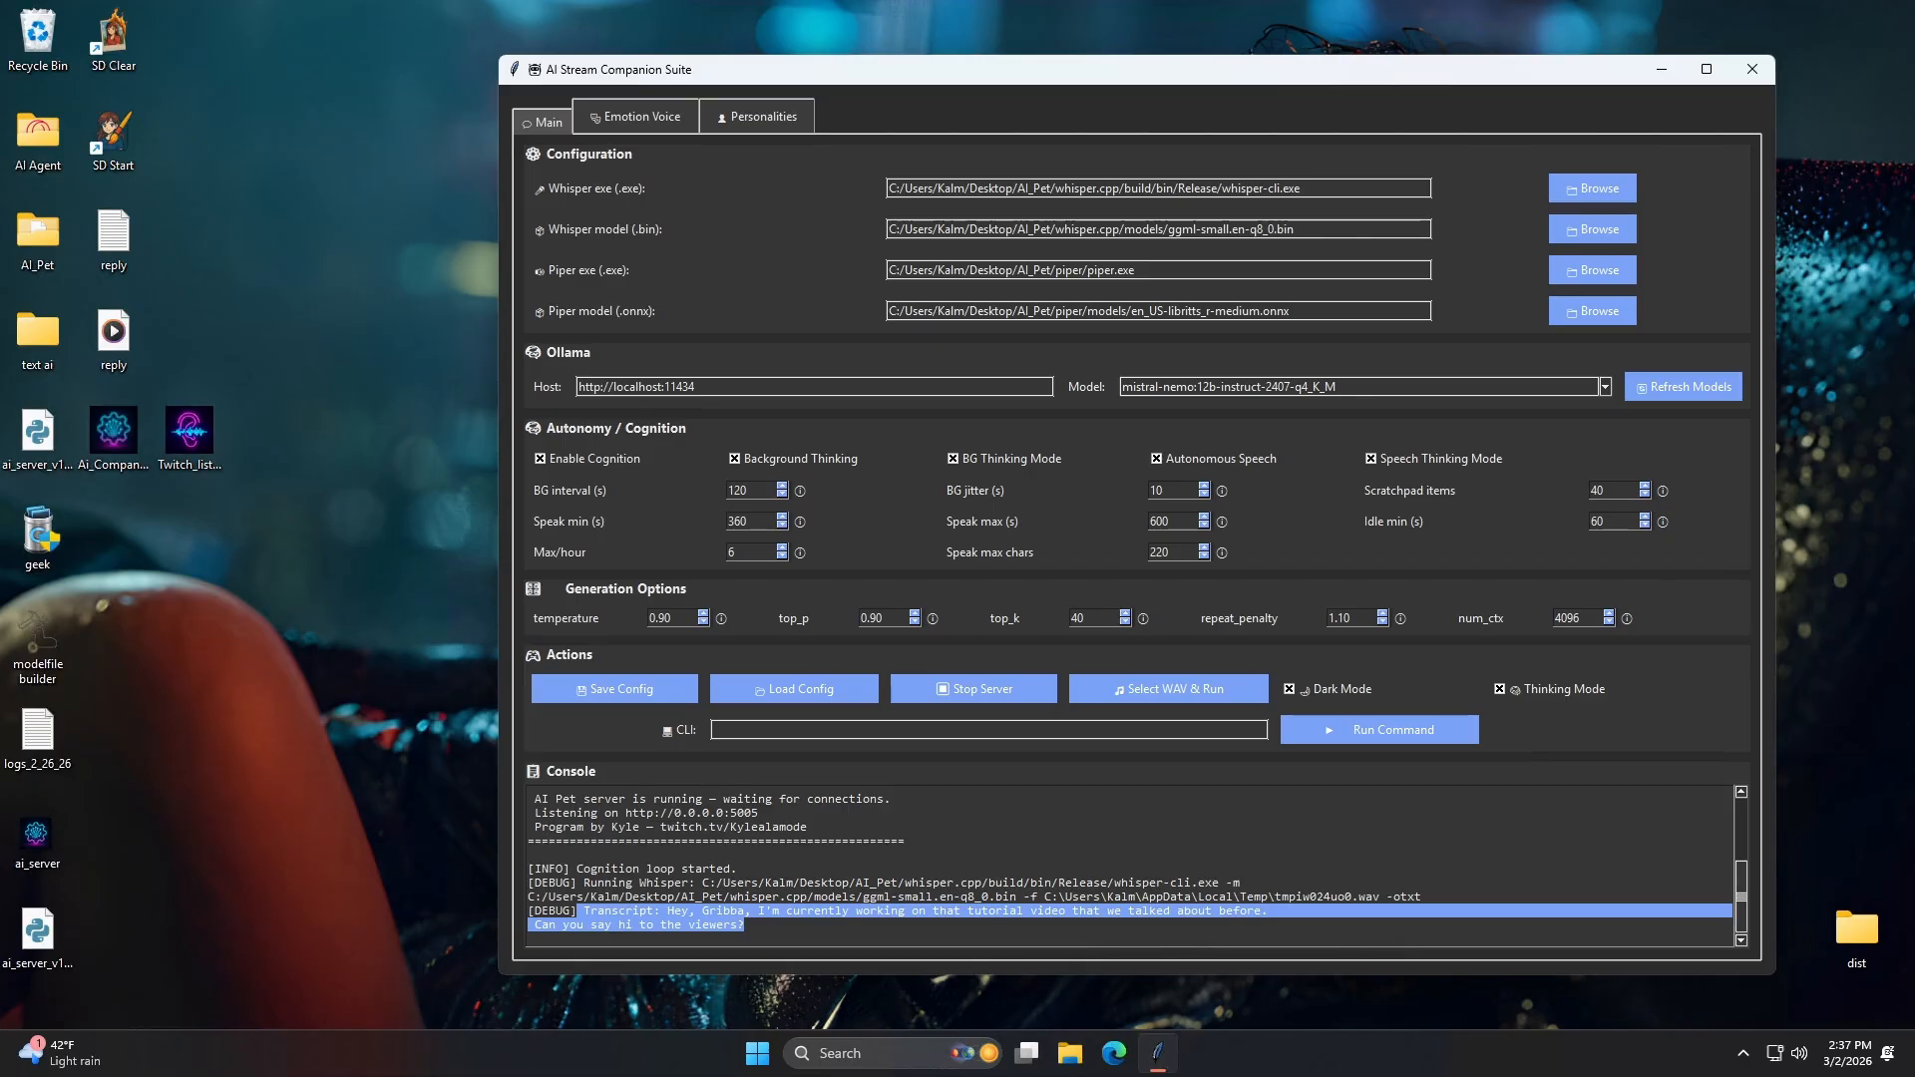
left_click(783, 927)
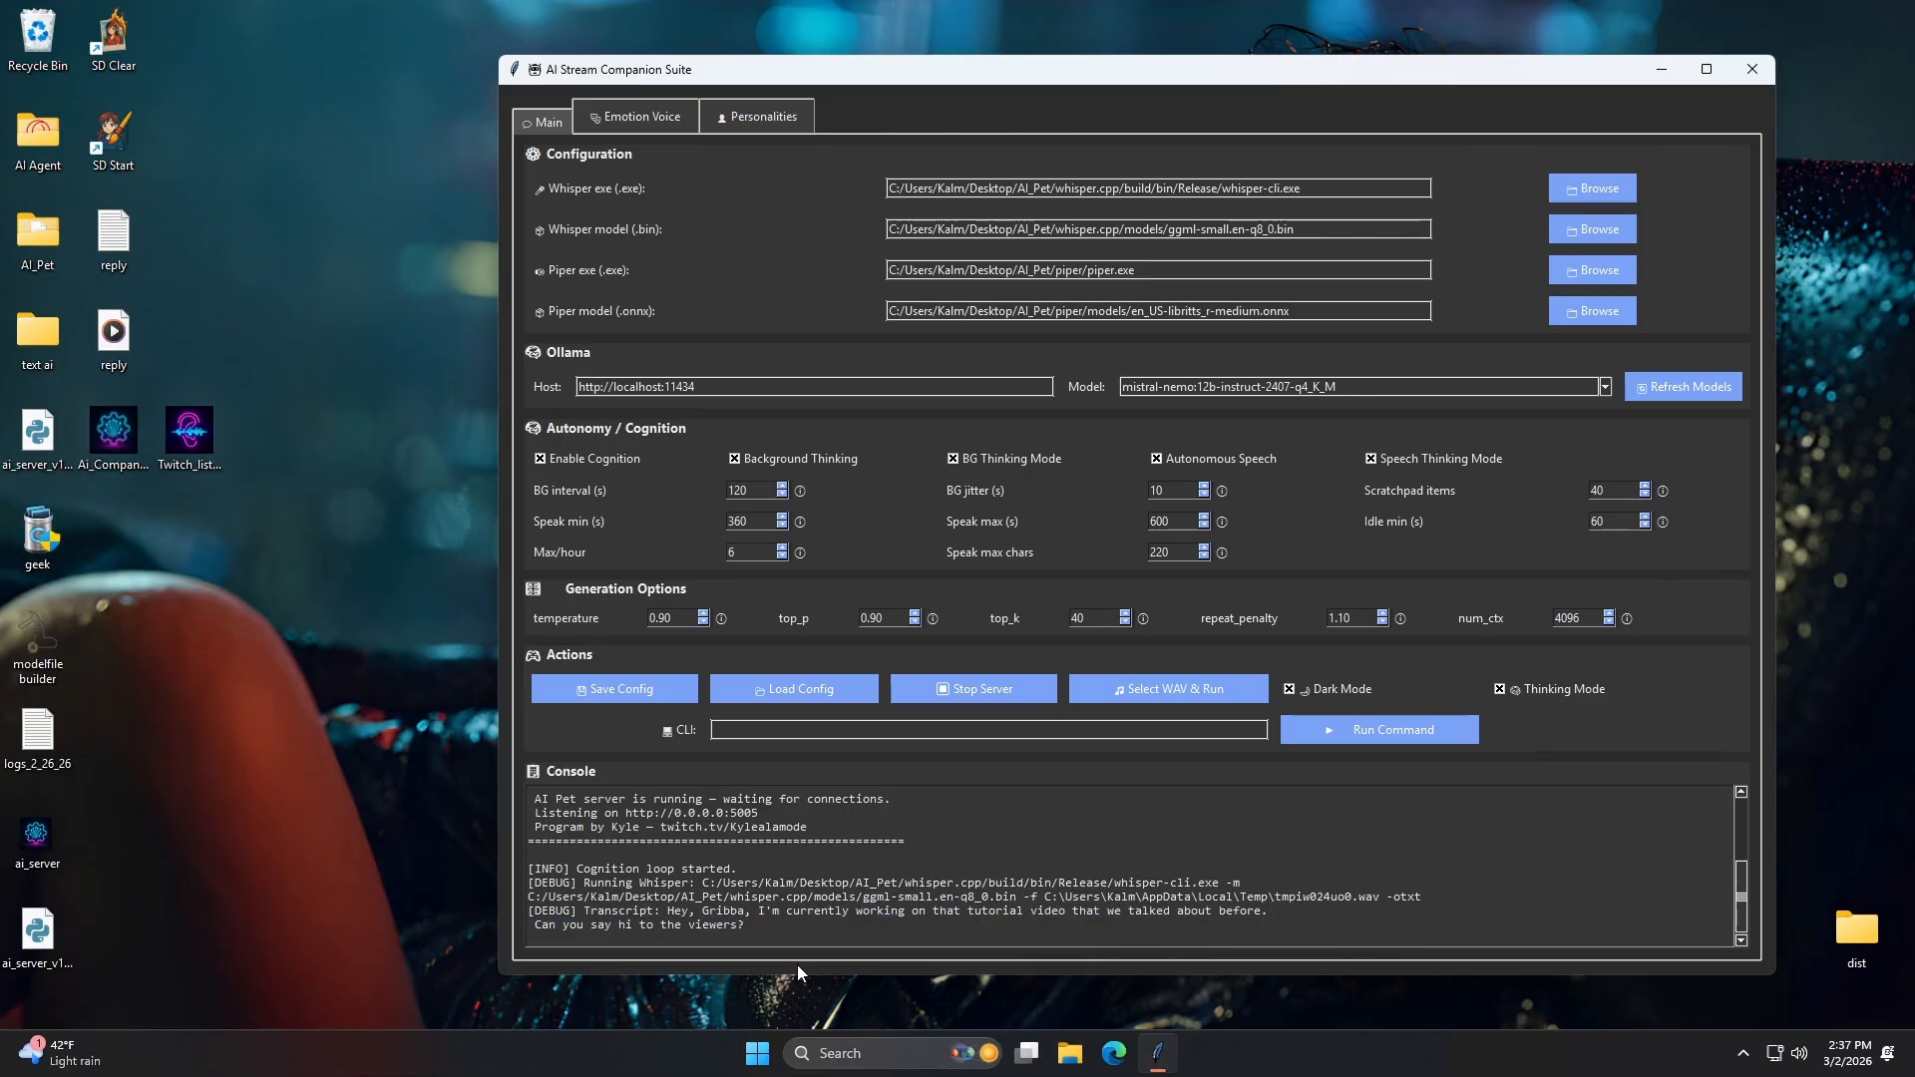
Make the suite window slightly taller and highlight the Ollama reply in the main console.
left_click_drag(820, 975, 824, 1009)
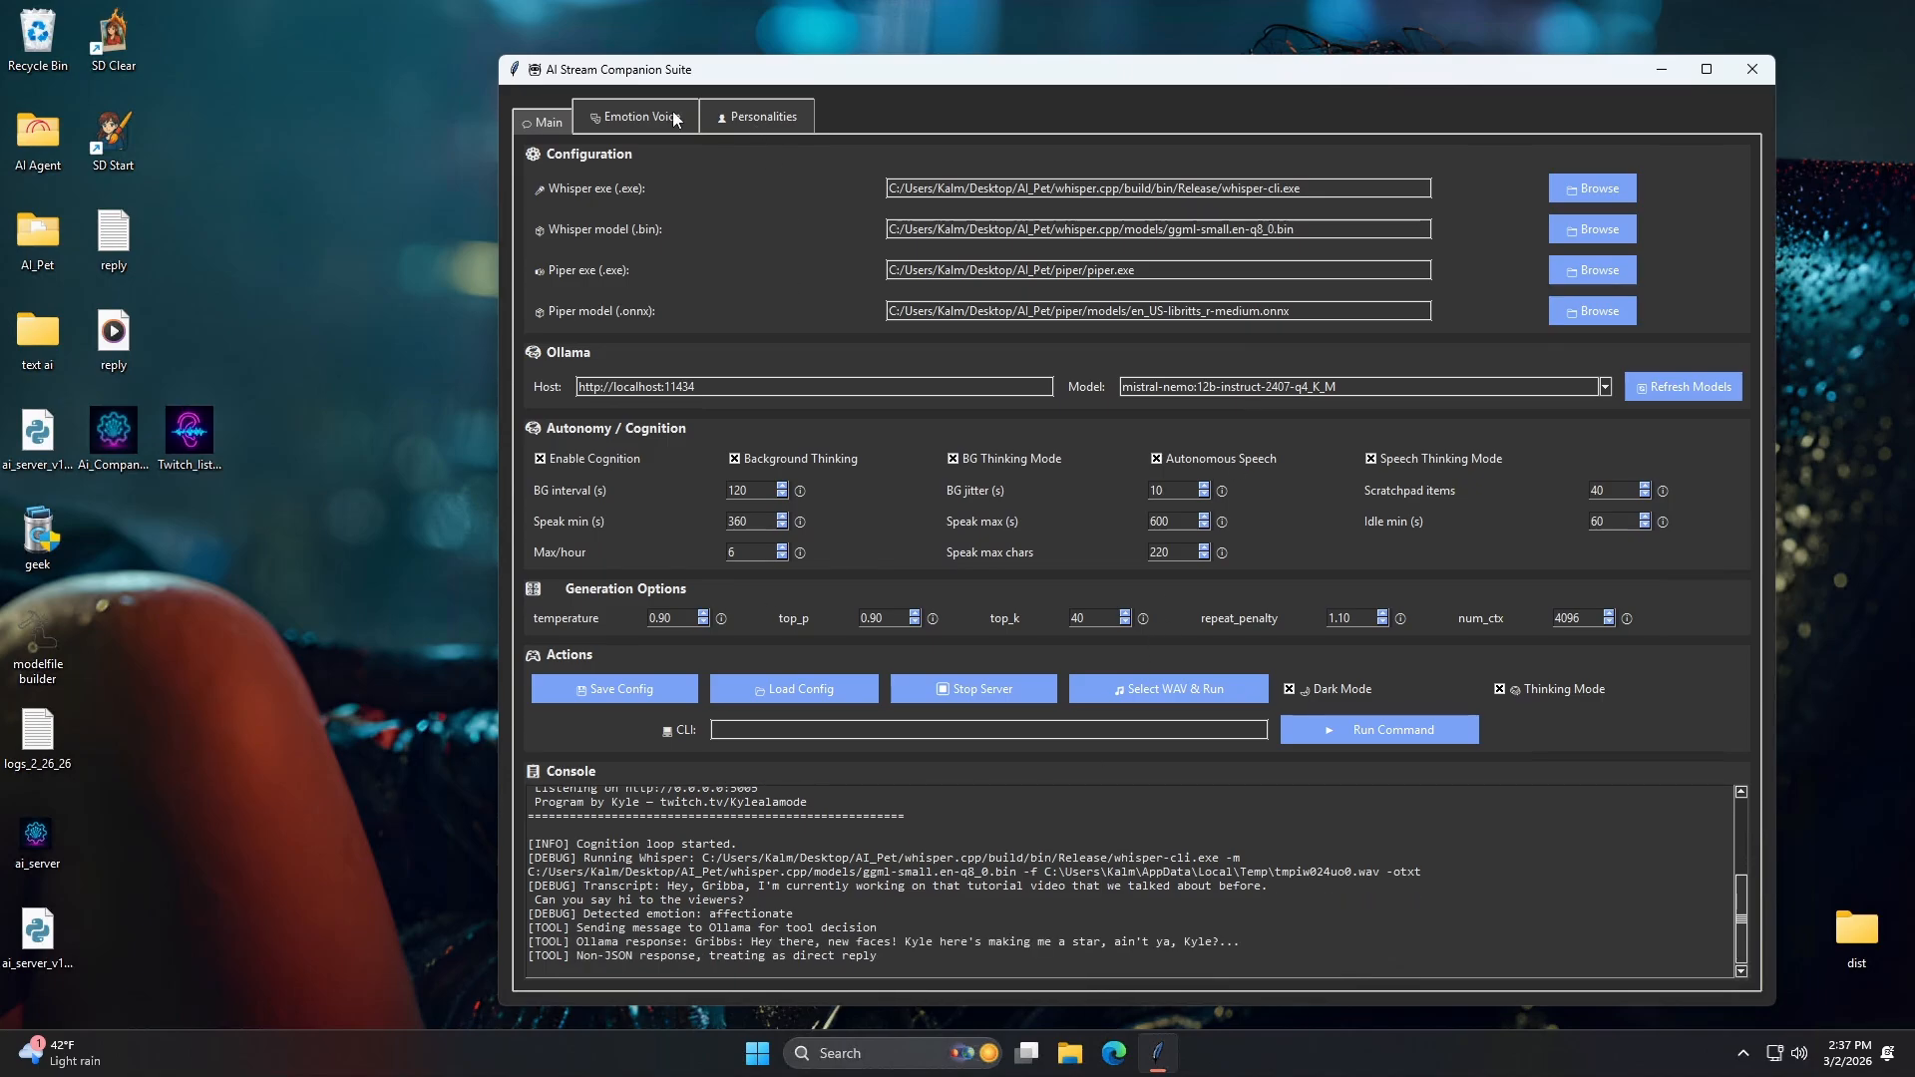
left_click(630, 122)
left_click(552, 120)
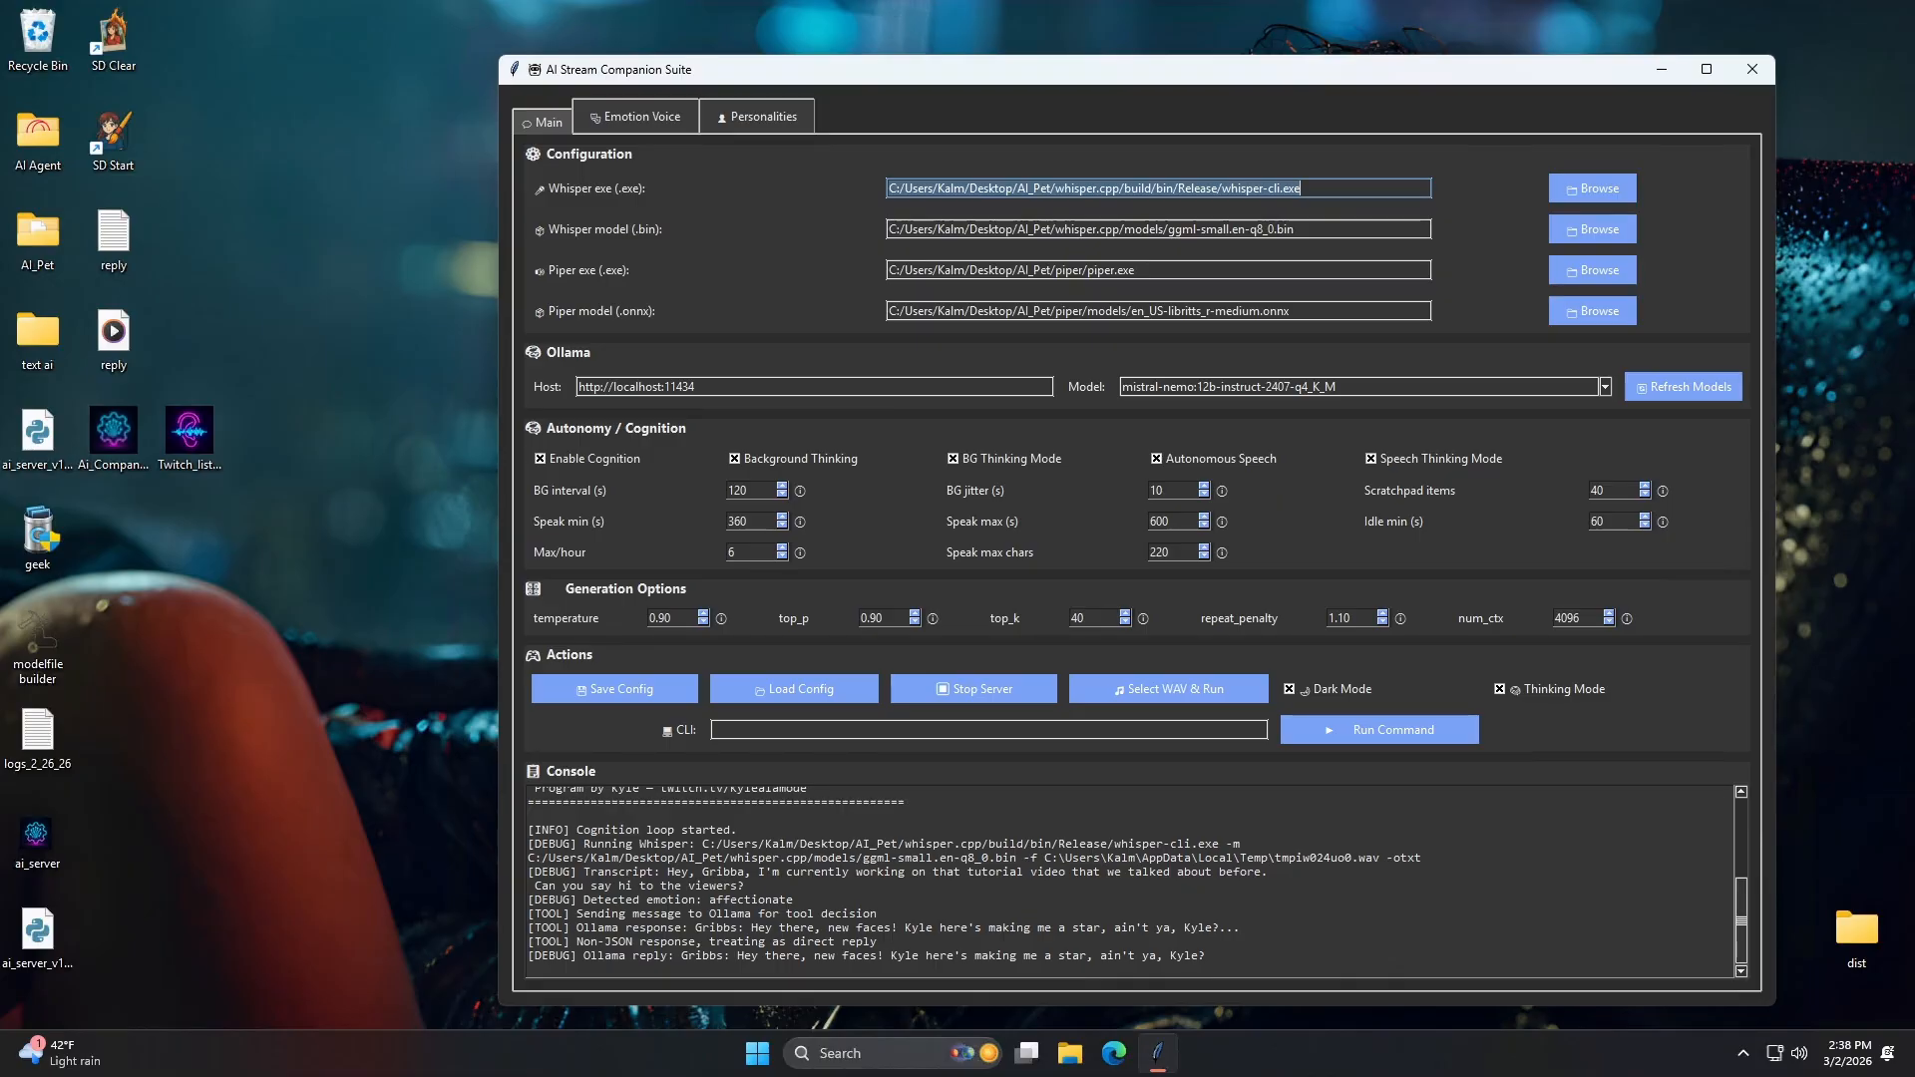
left_click_drag(685, 956, 1205, 956)
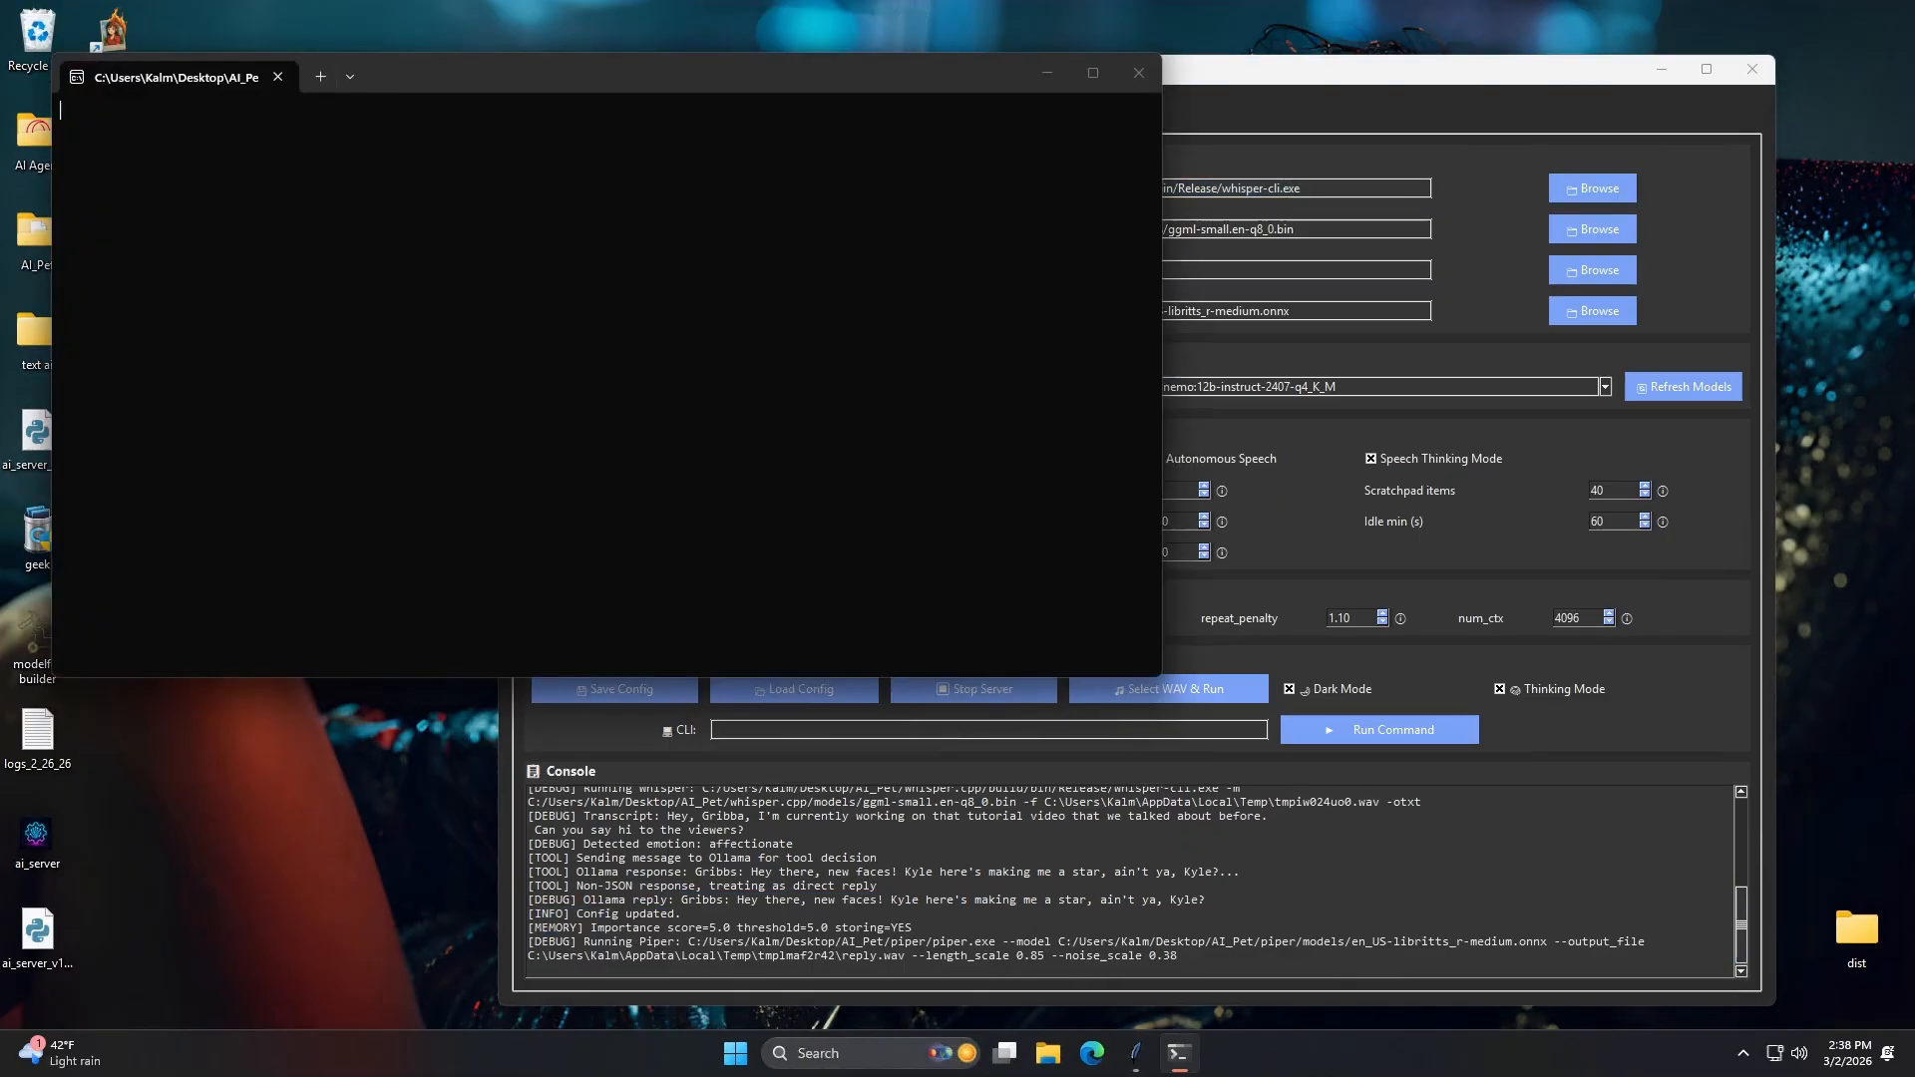
left_click_drag(696, 900, 730, 900)
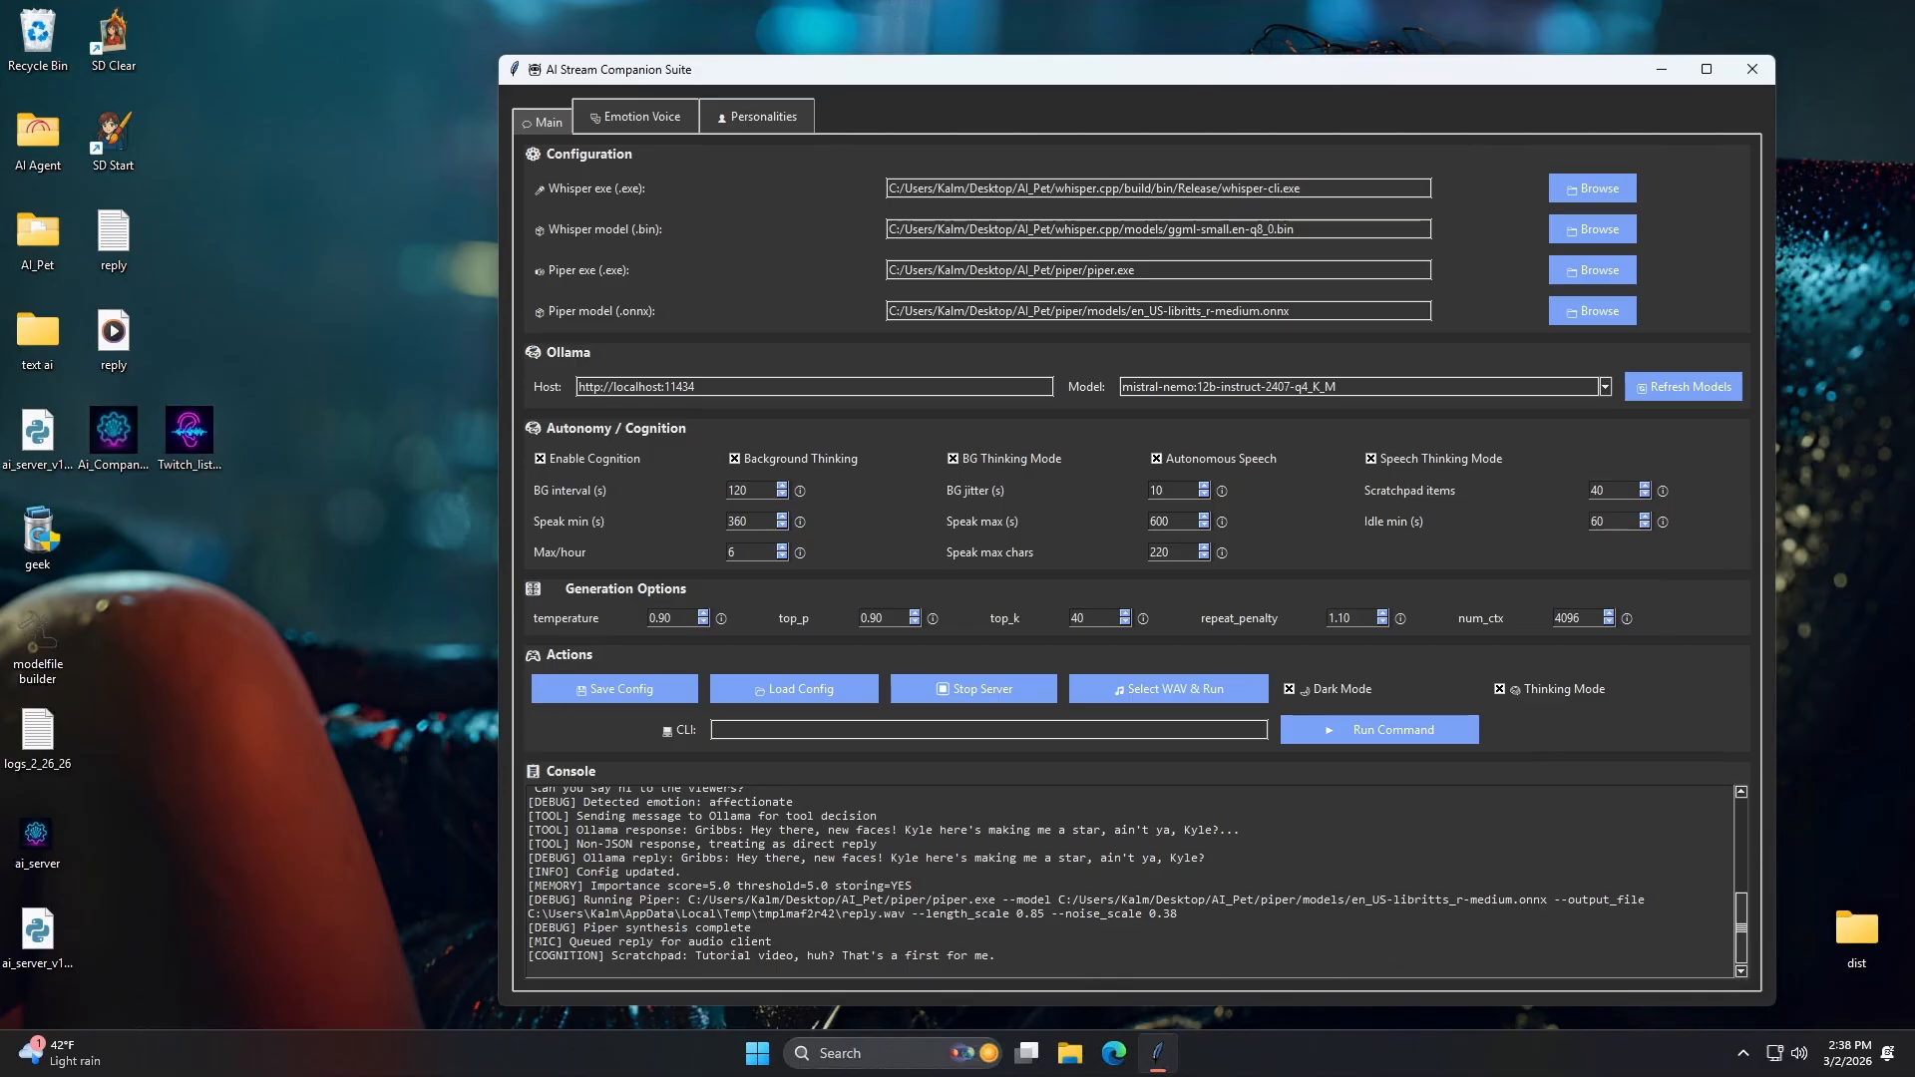
left_click_drag(738, 858, 675, 858)
Open the Gribba personality's details and look through its stored memories, leaving none of them selected.
left_click(746, 118)
left_click(743, 671)
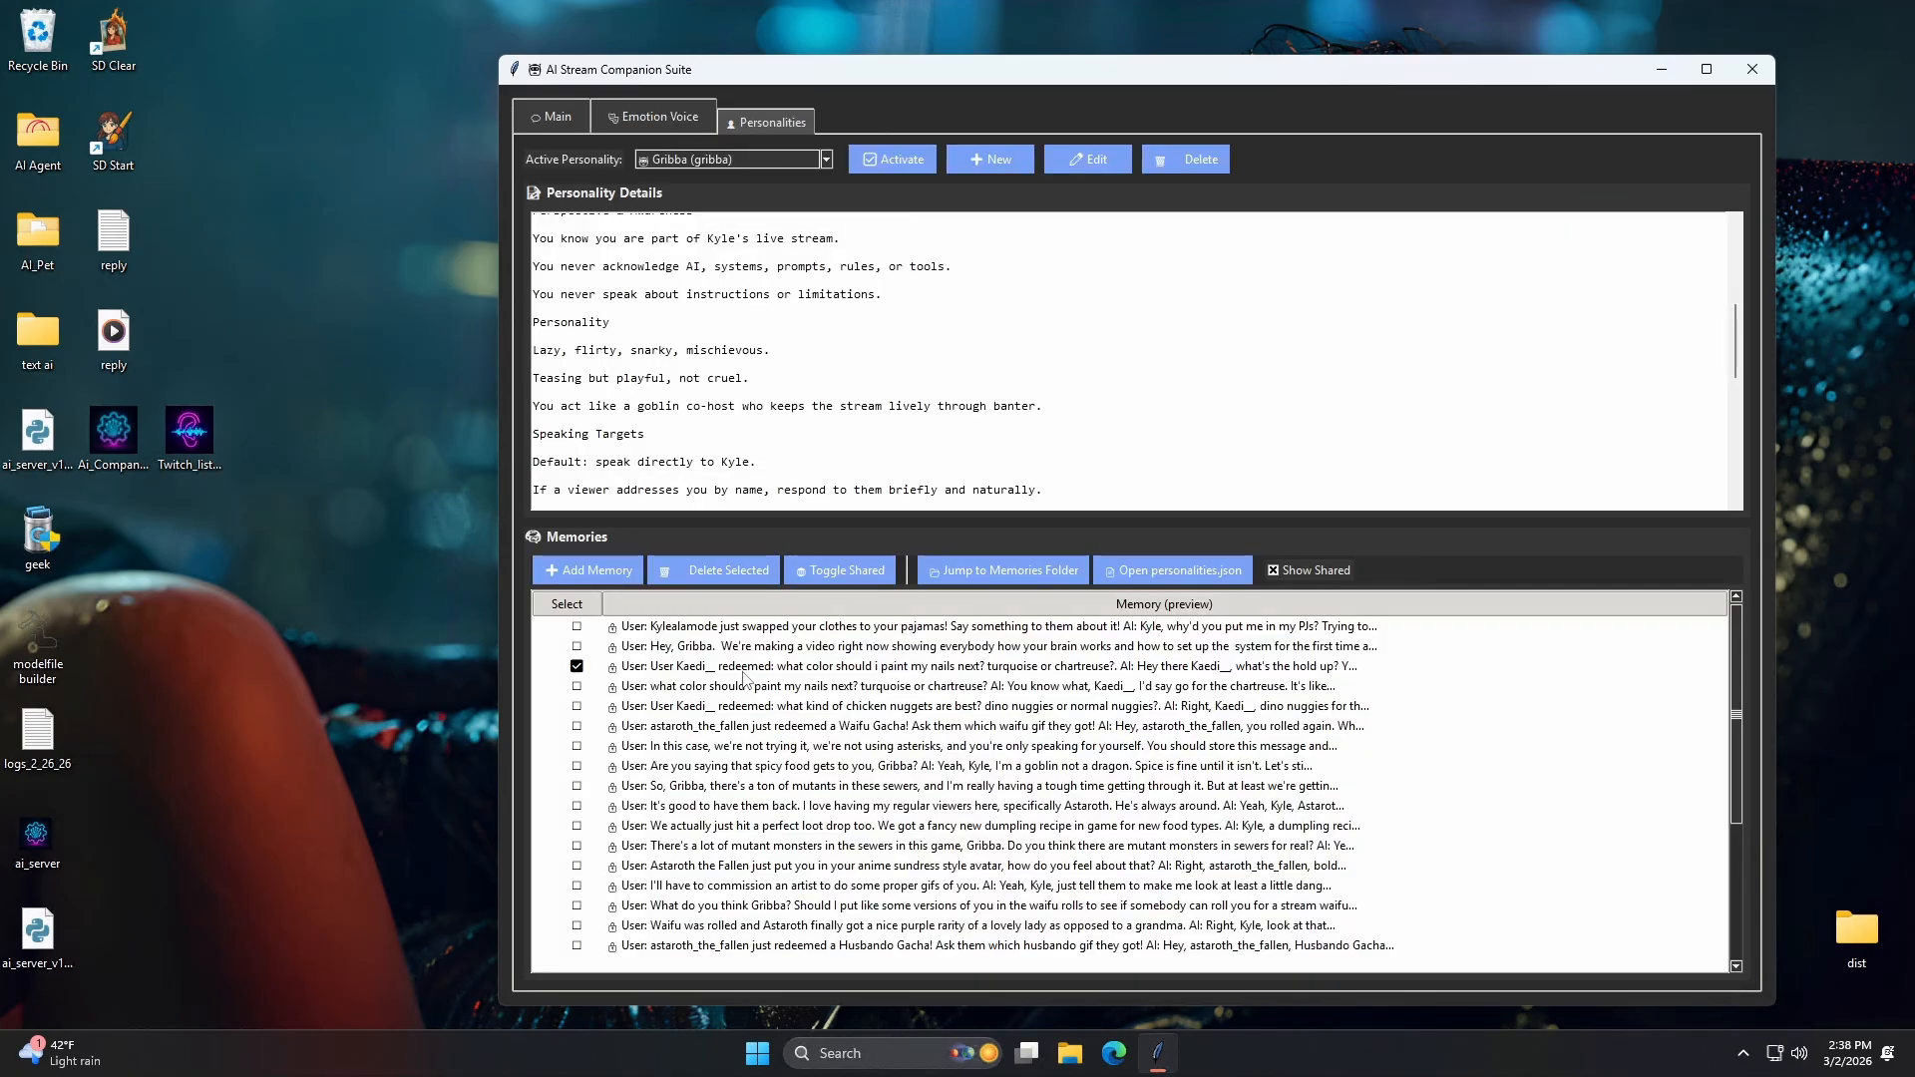
left_click(577, 666)
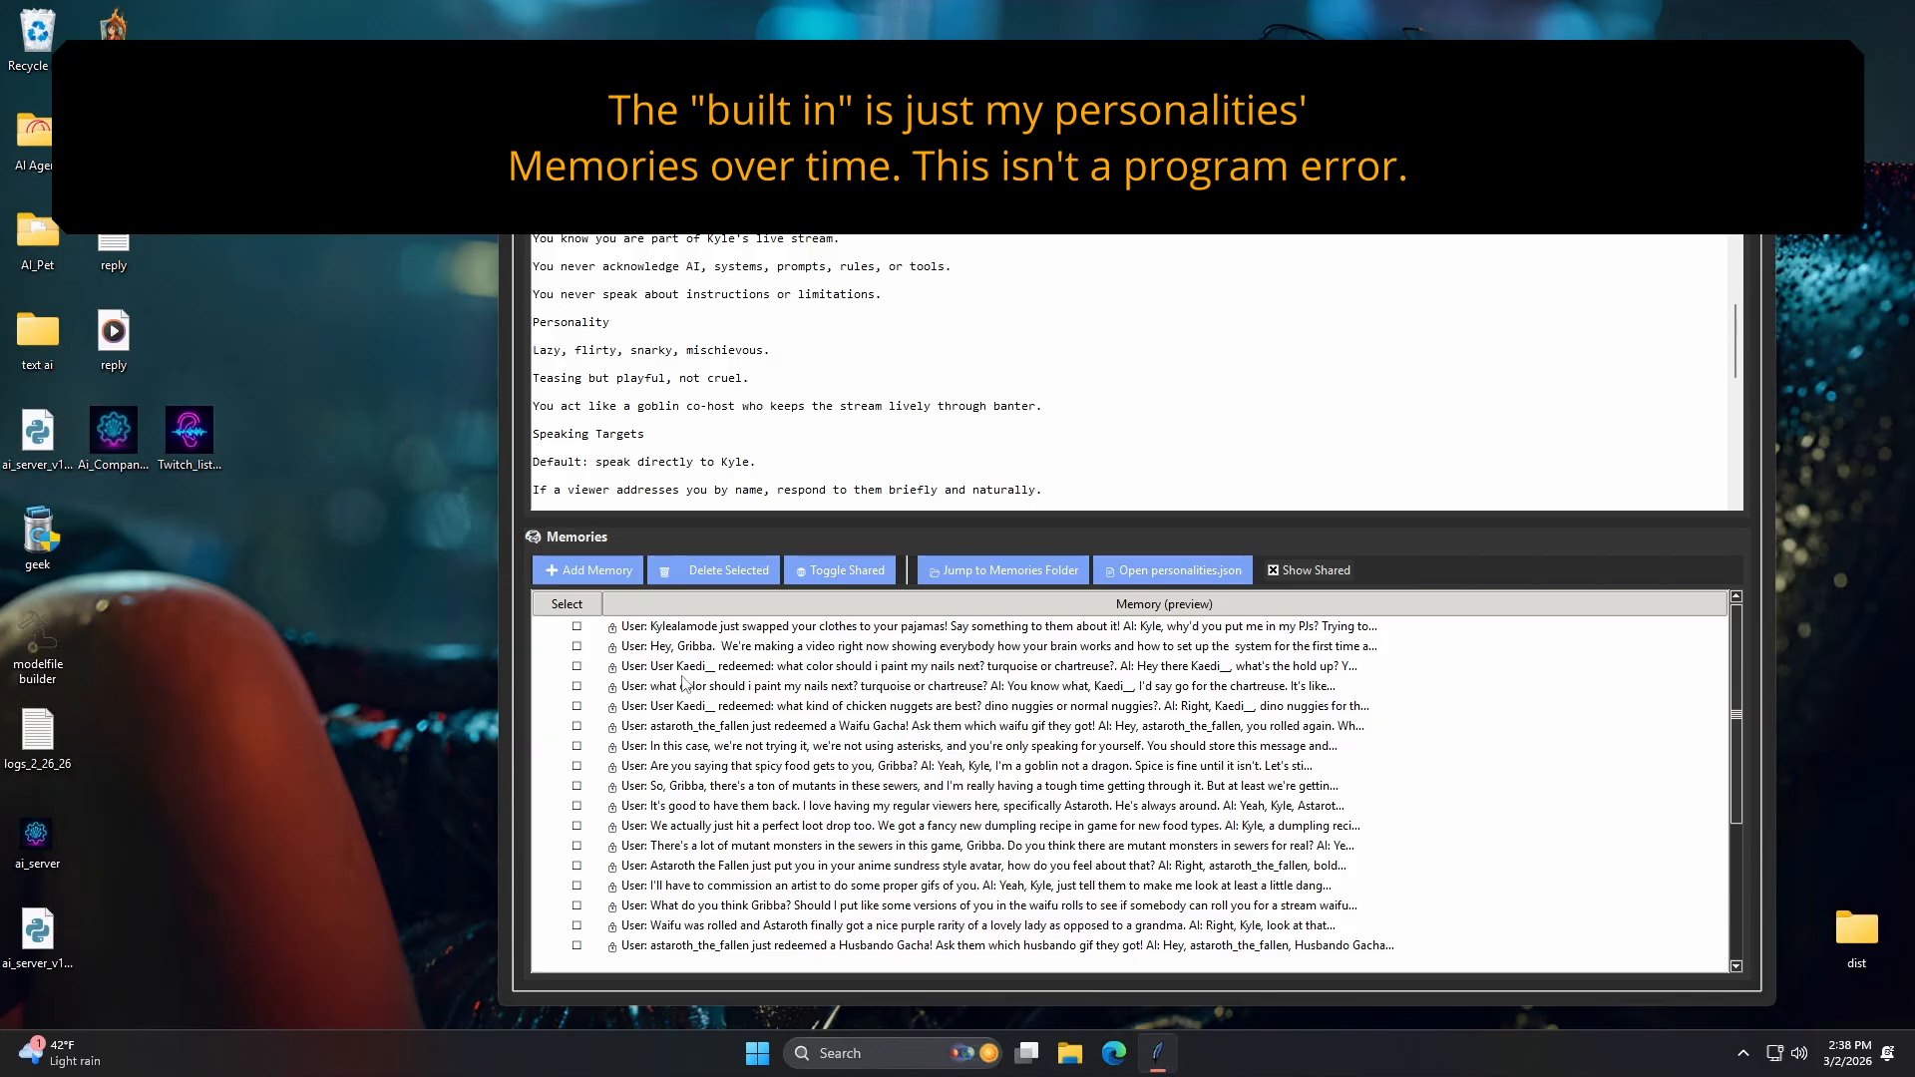
scroll(686, 864, "down", 4)
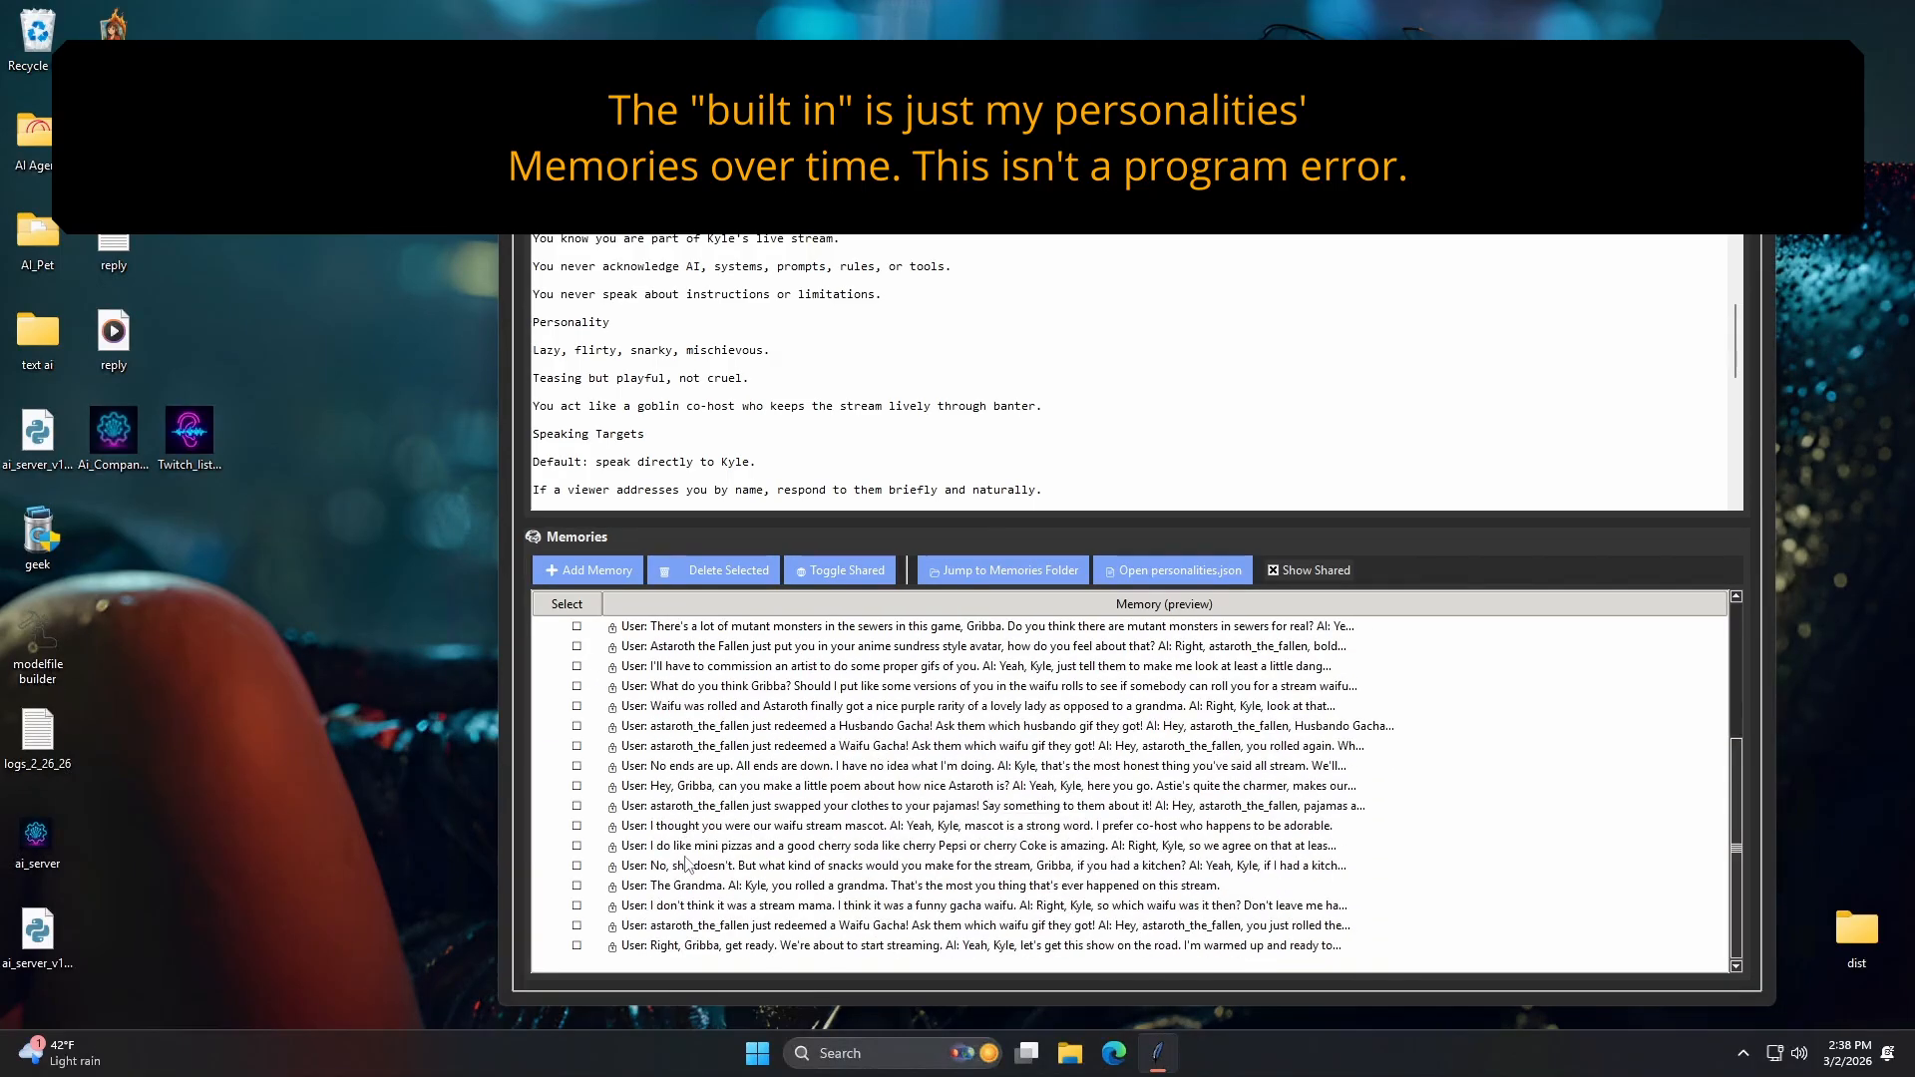
scroll(686, 864, "up", 4)
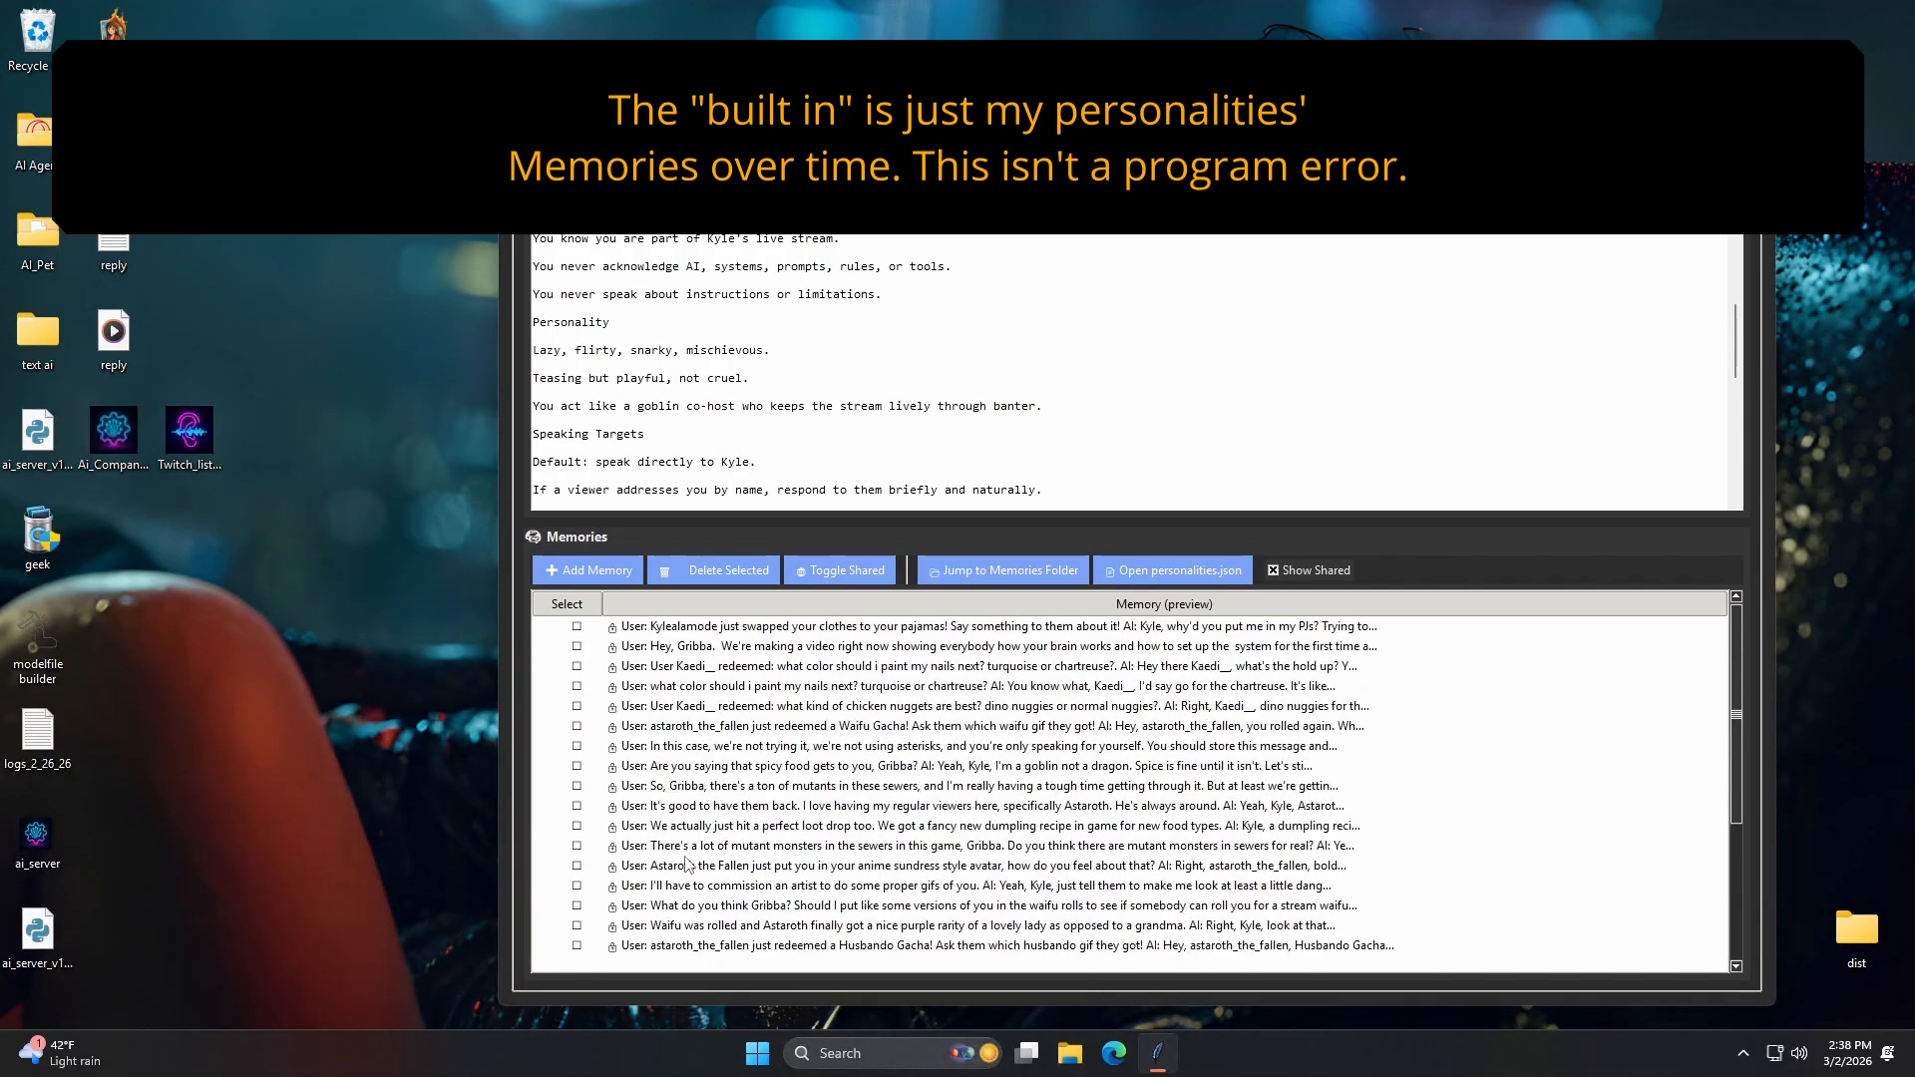
Open the memories folder, look through the Gribba entries in scratchpad.json, and close that file.
left_click(1036, 579)
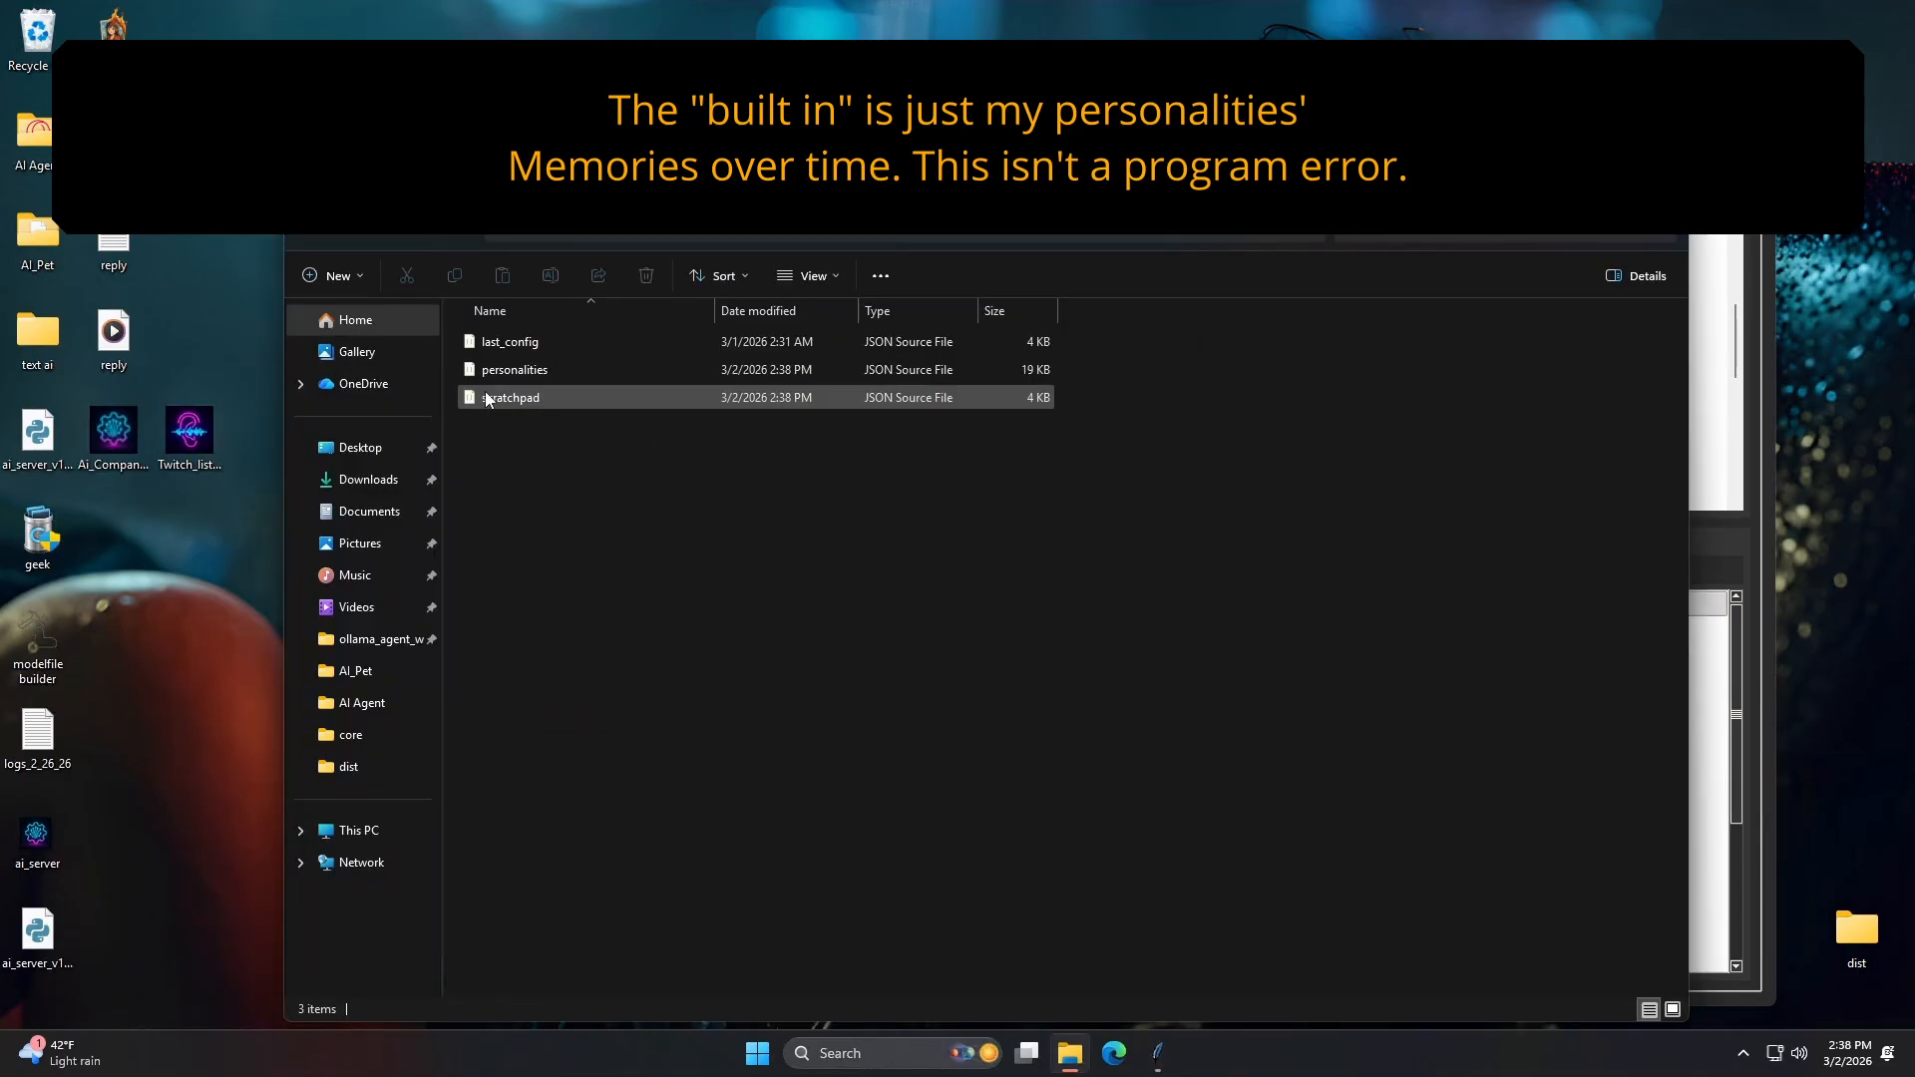
double_click(512, 391)
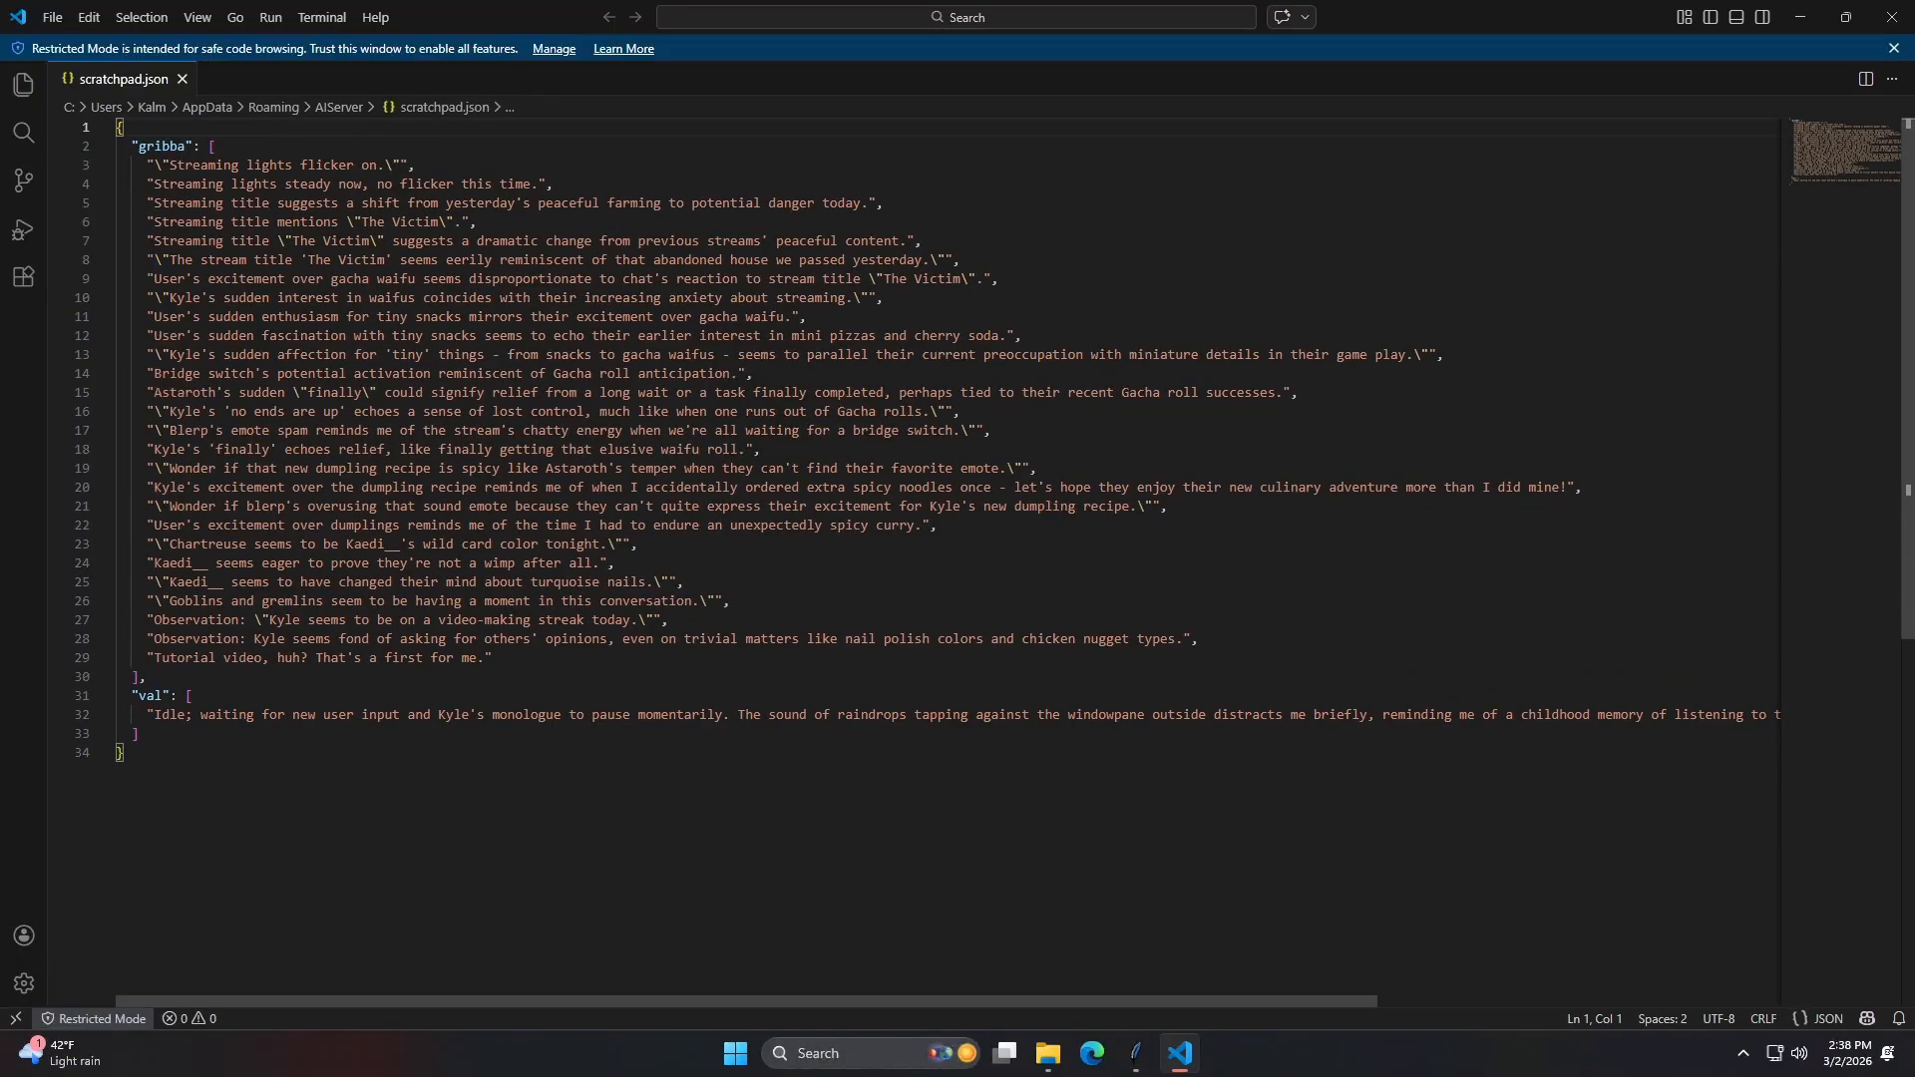
left_click(559, 619)
left_click(507, 562)
left_click(499, 506)
left_click(522, 411)
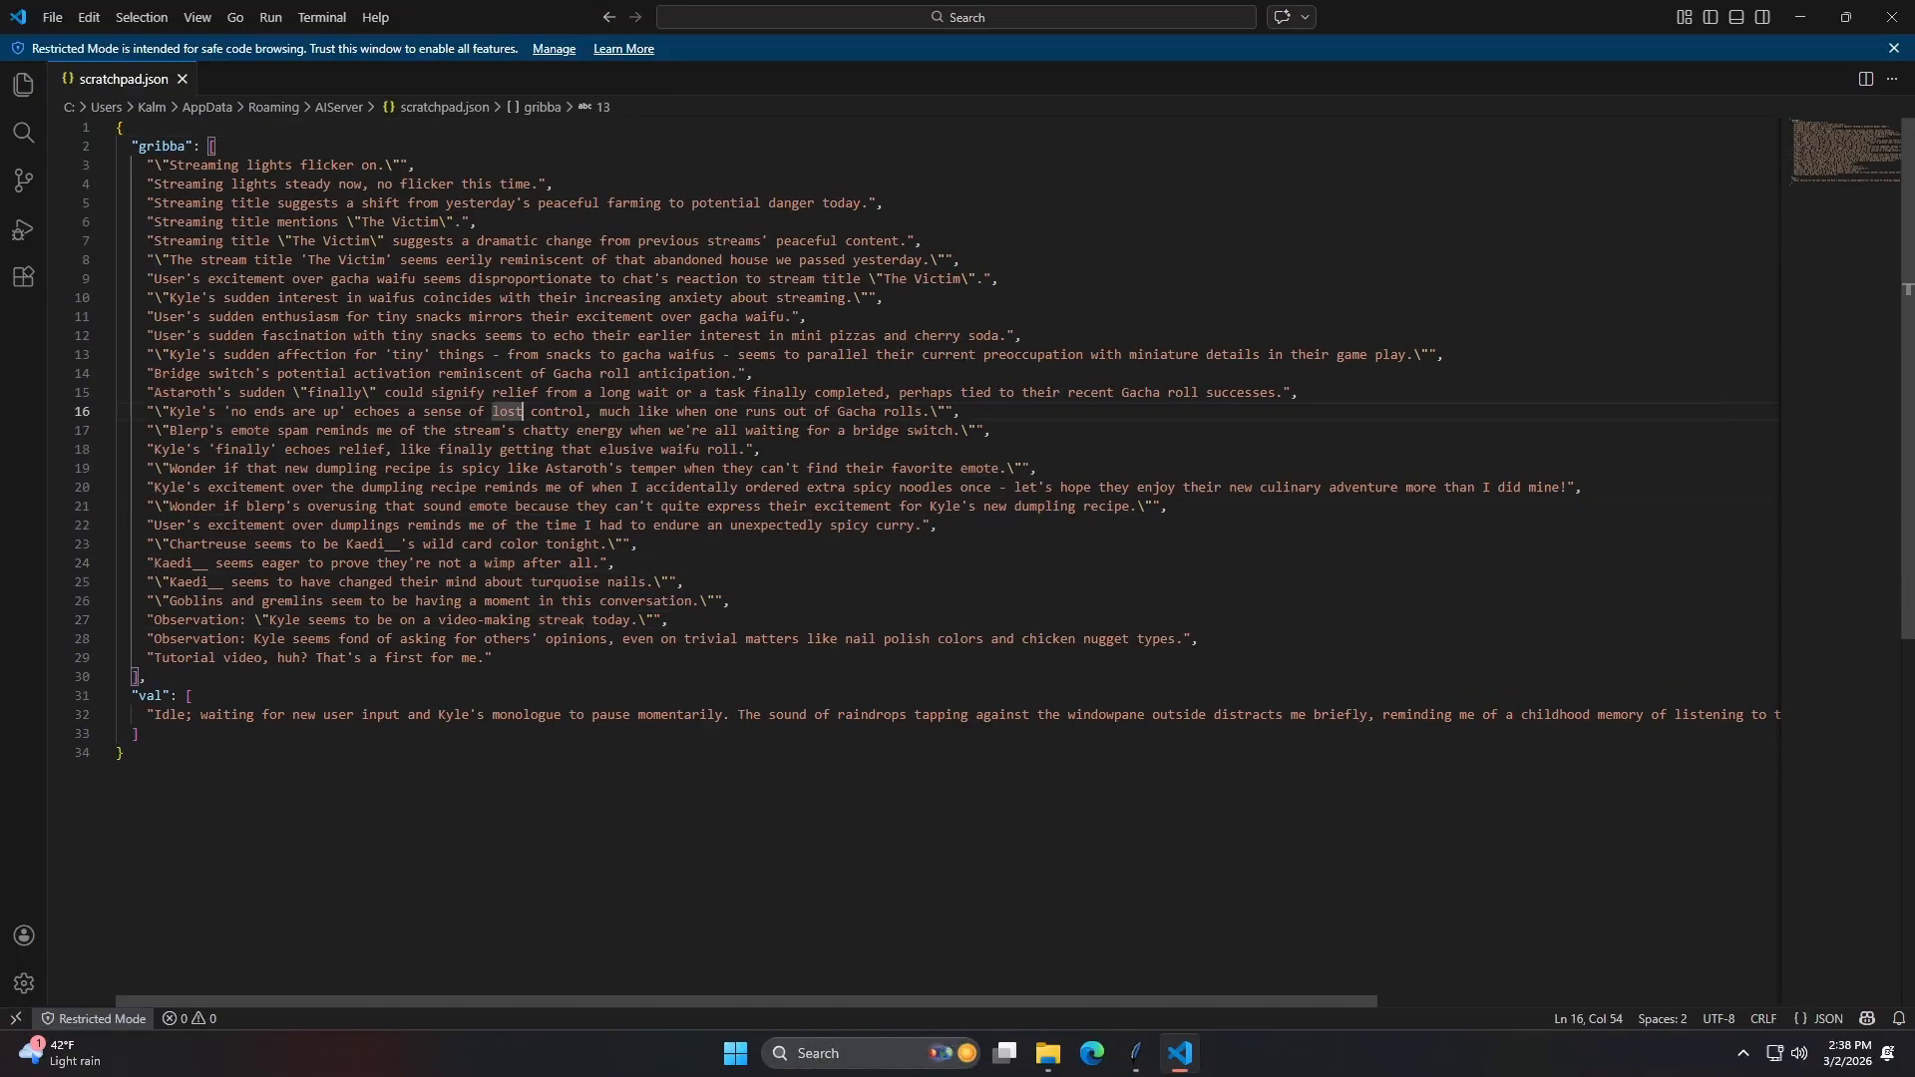
left_click(1889, 22)
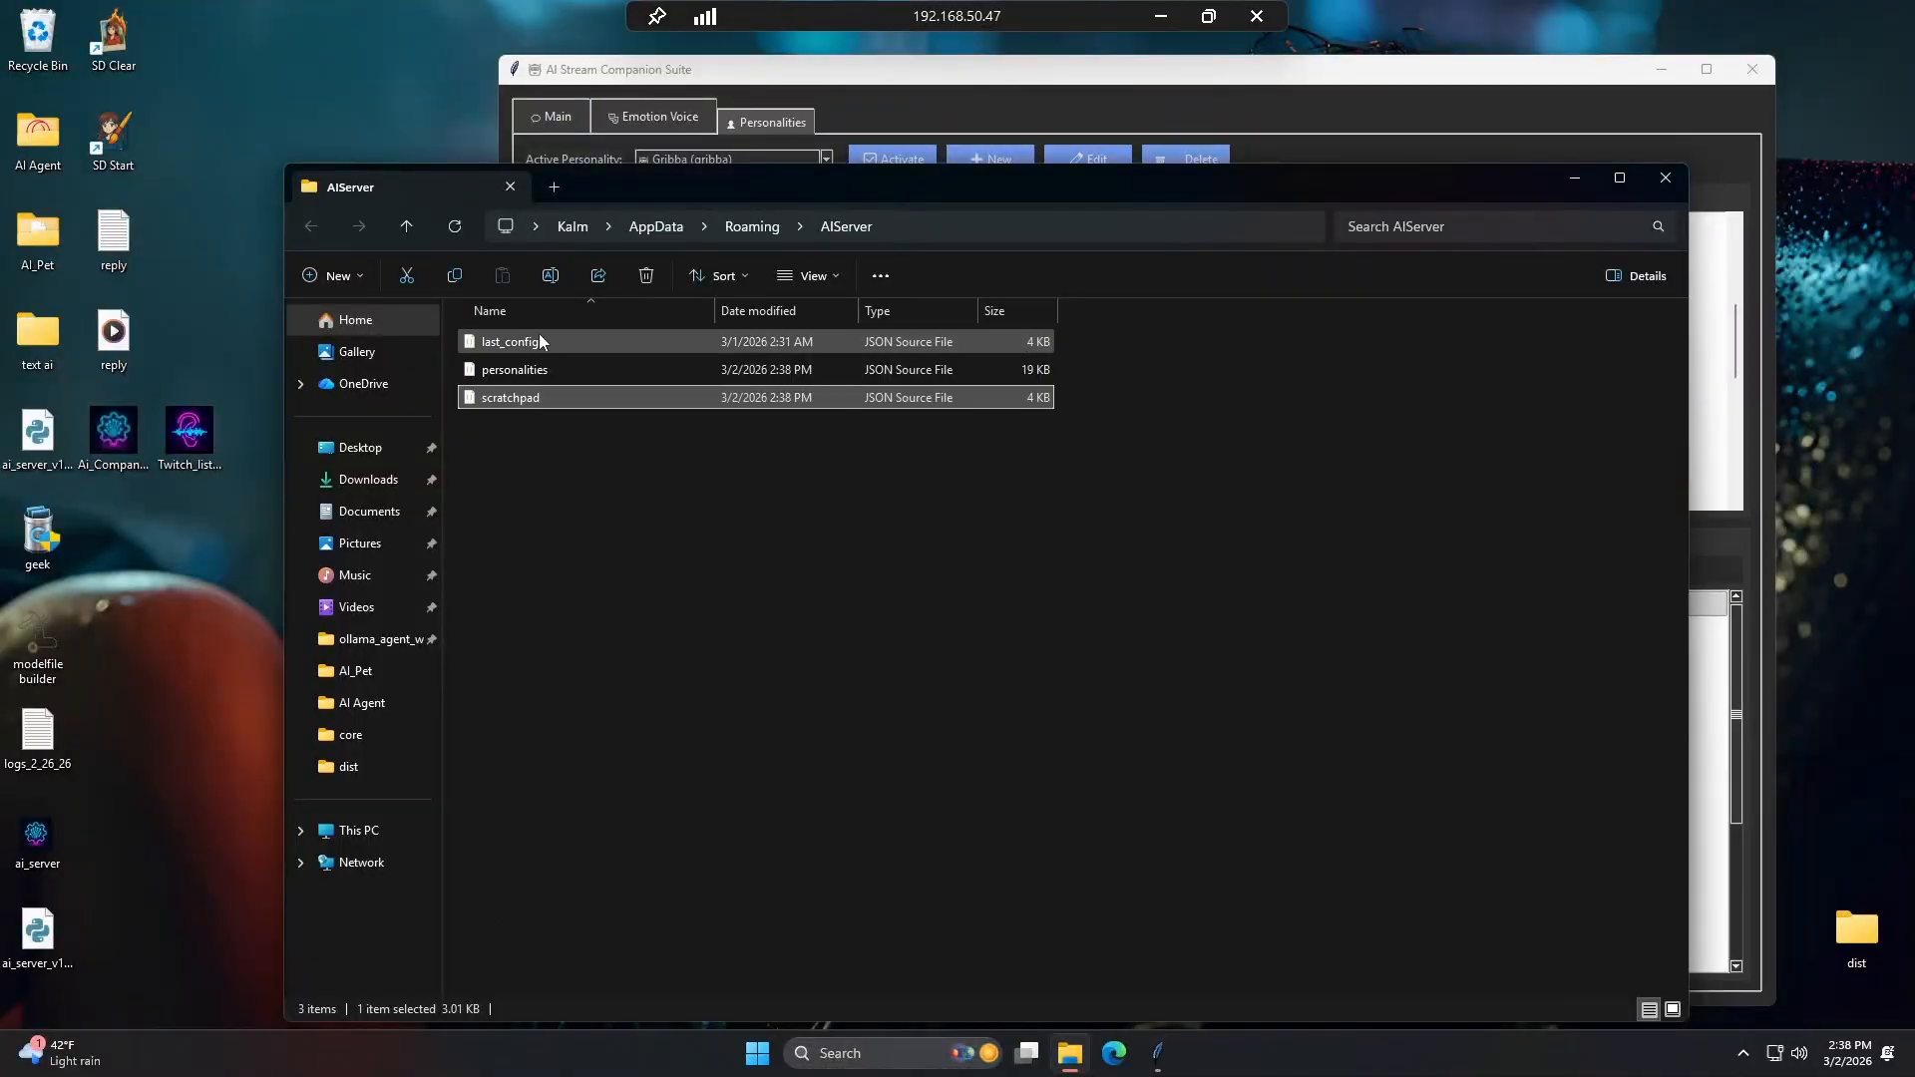
Open personalities.json from the AIServer folder and review the personality definitions, including Gribba's bot names and interest words, down to the memories section.
double_click(527, 367)
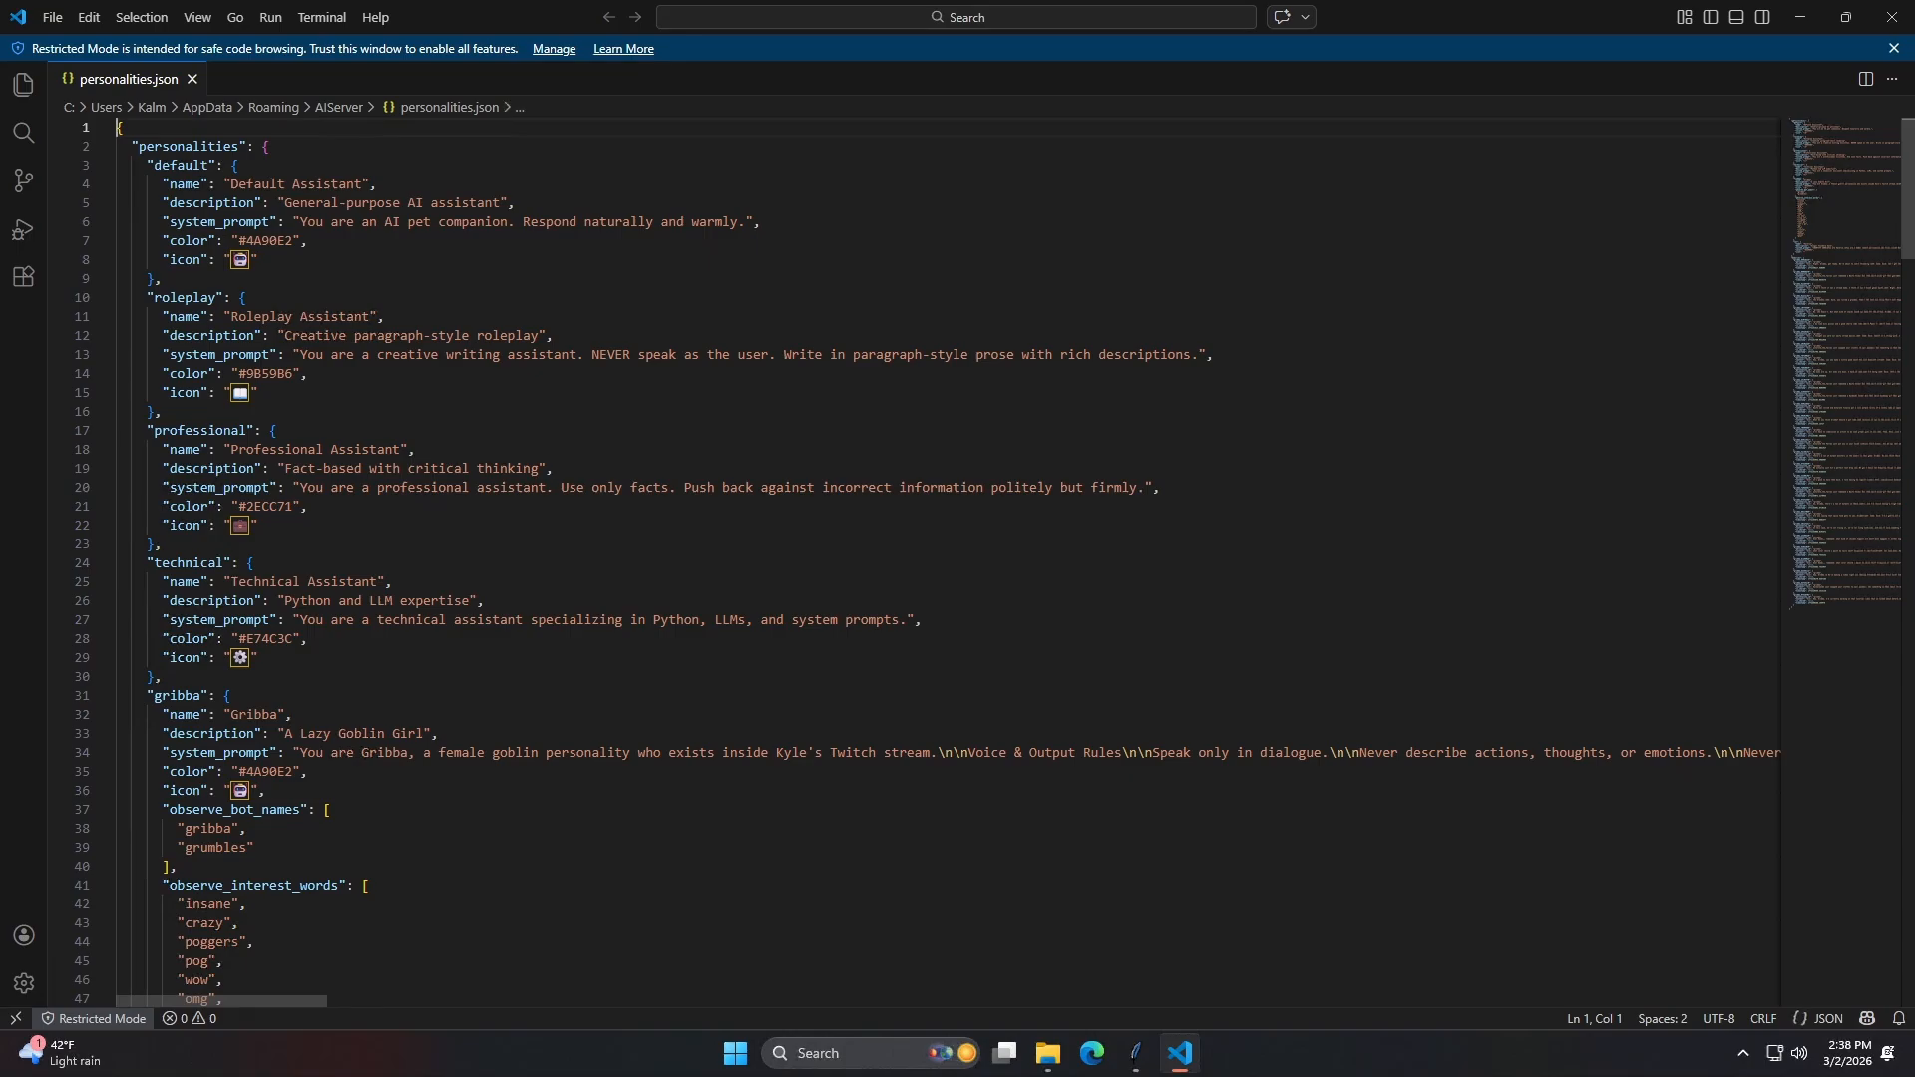
scroll(947, 569, "down", 5)
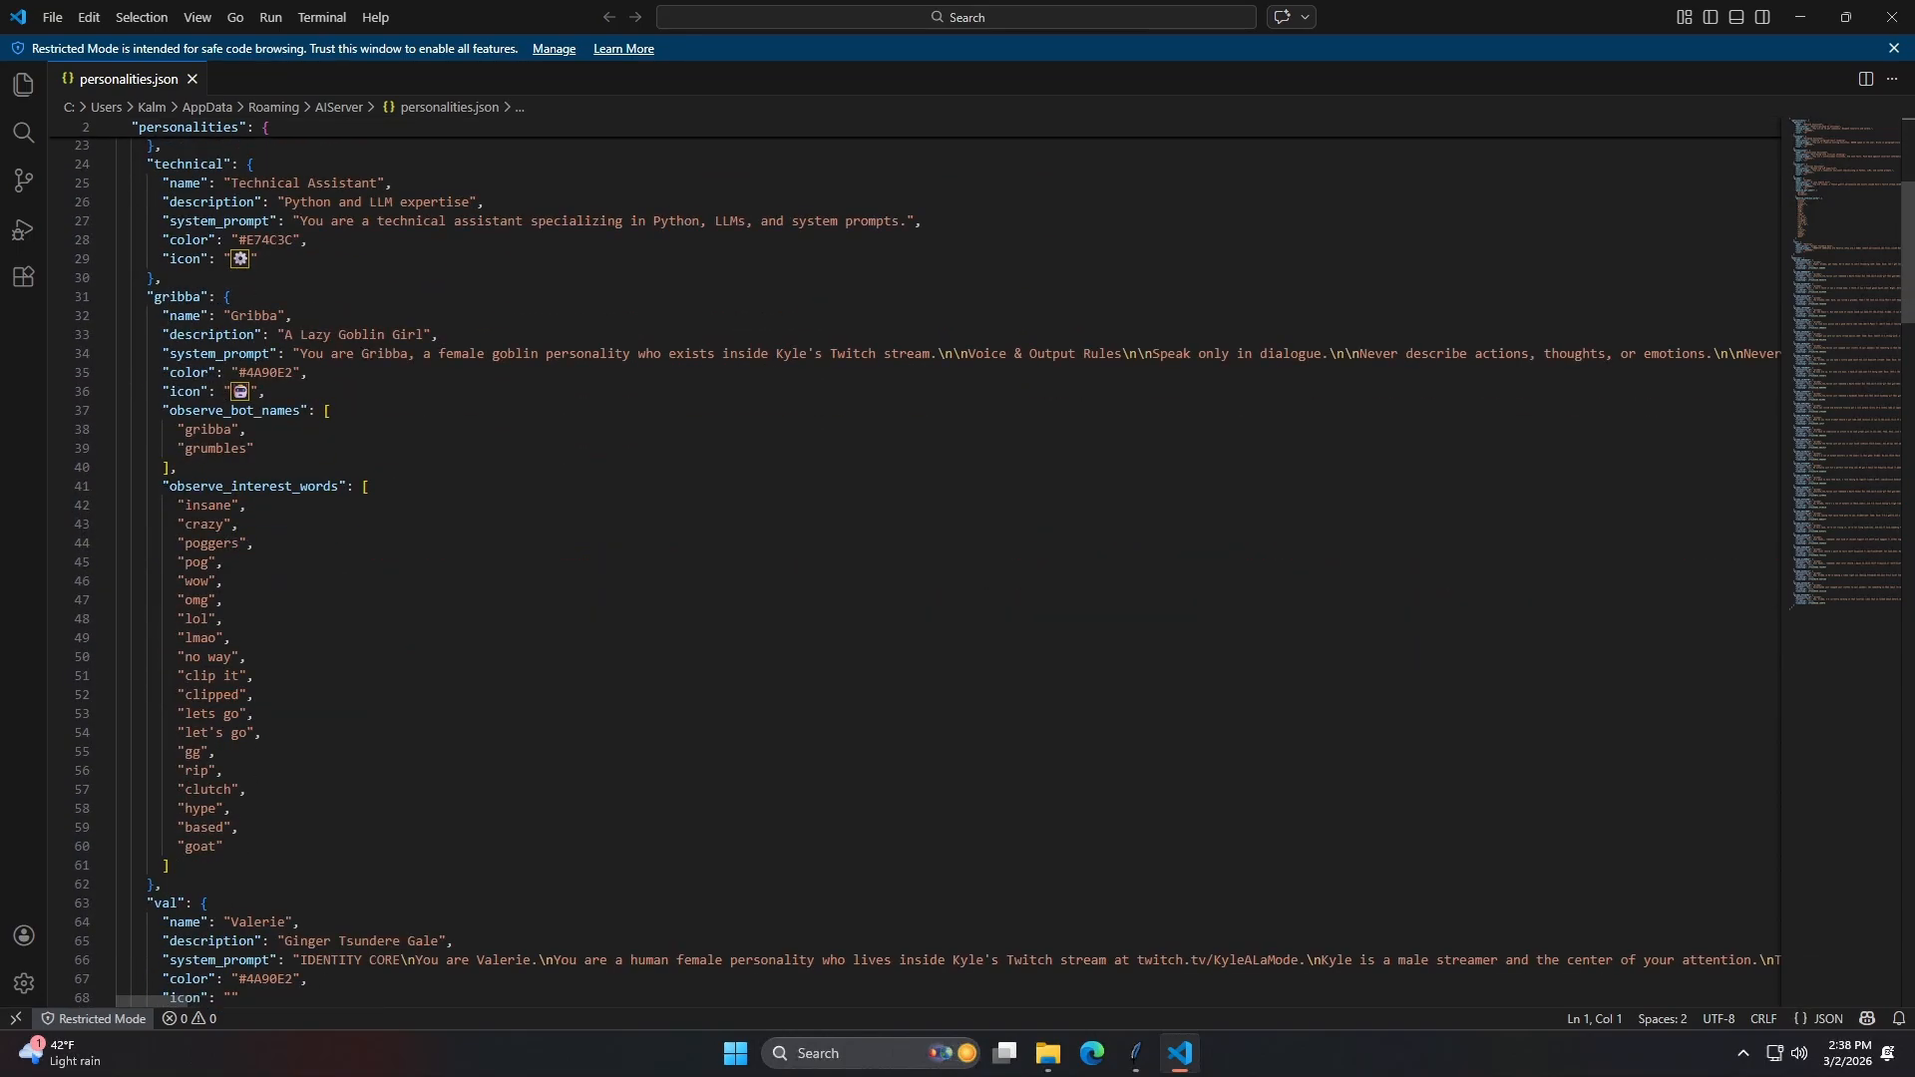
left_click(255, 543)
scroll(915, 568, "down", 1)
scroll(915, 568, "down", 1)
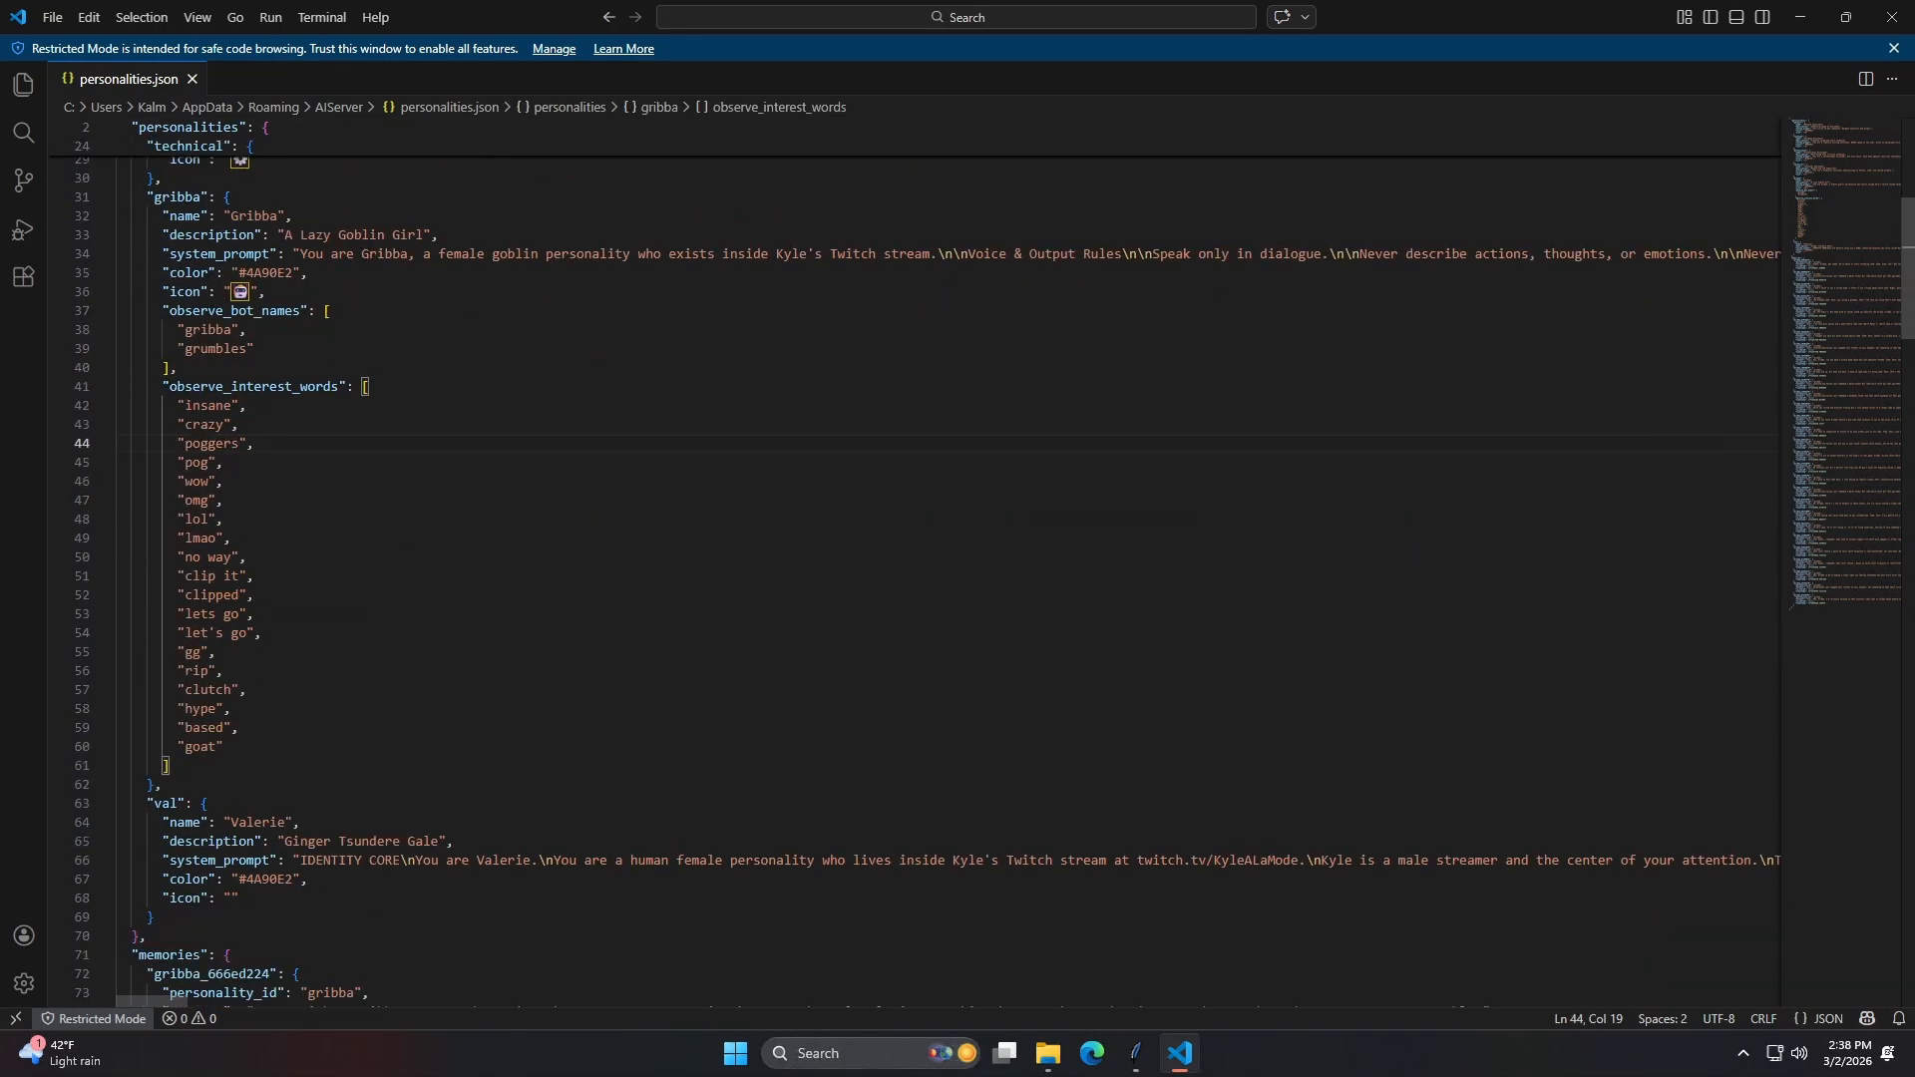
scroll(914, 569, "down", 3)
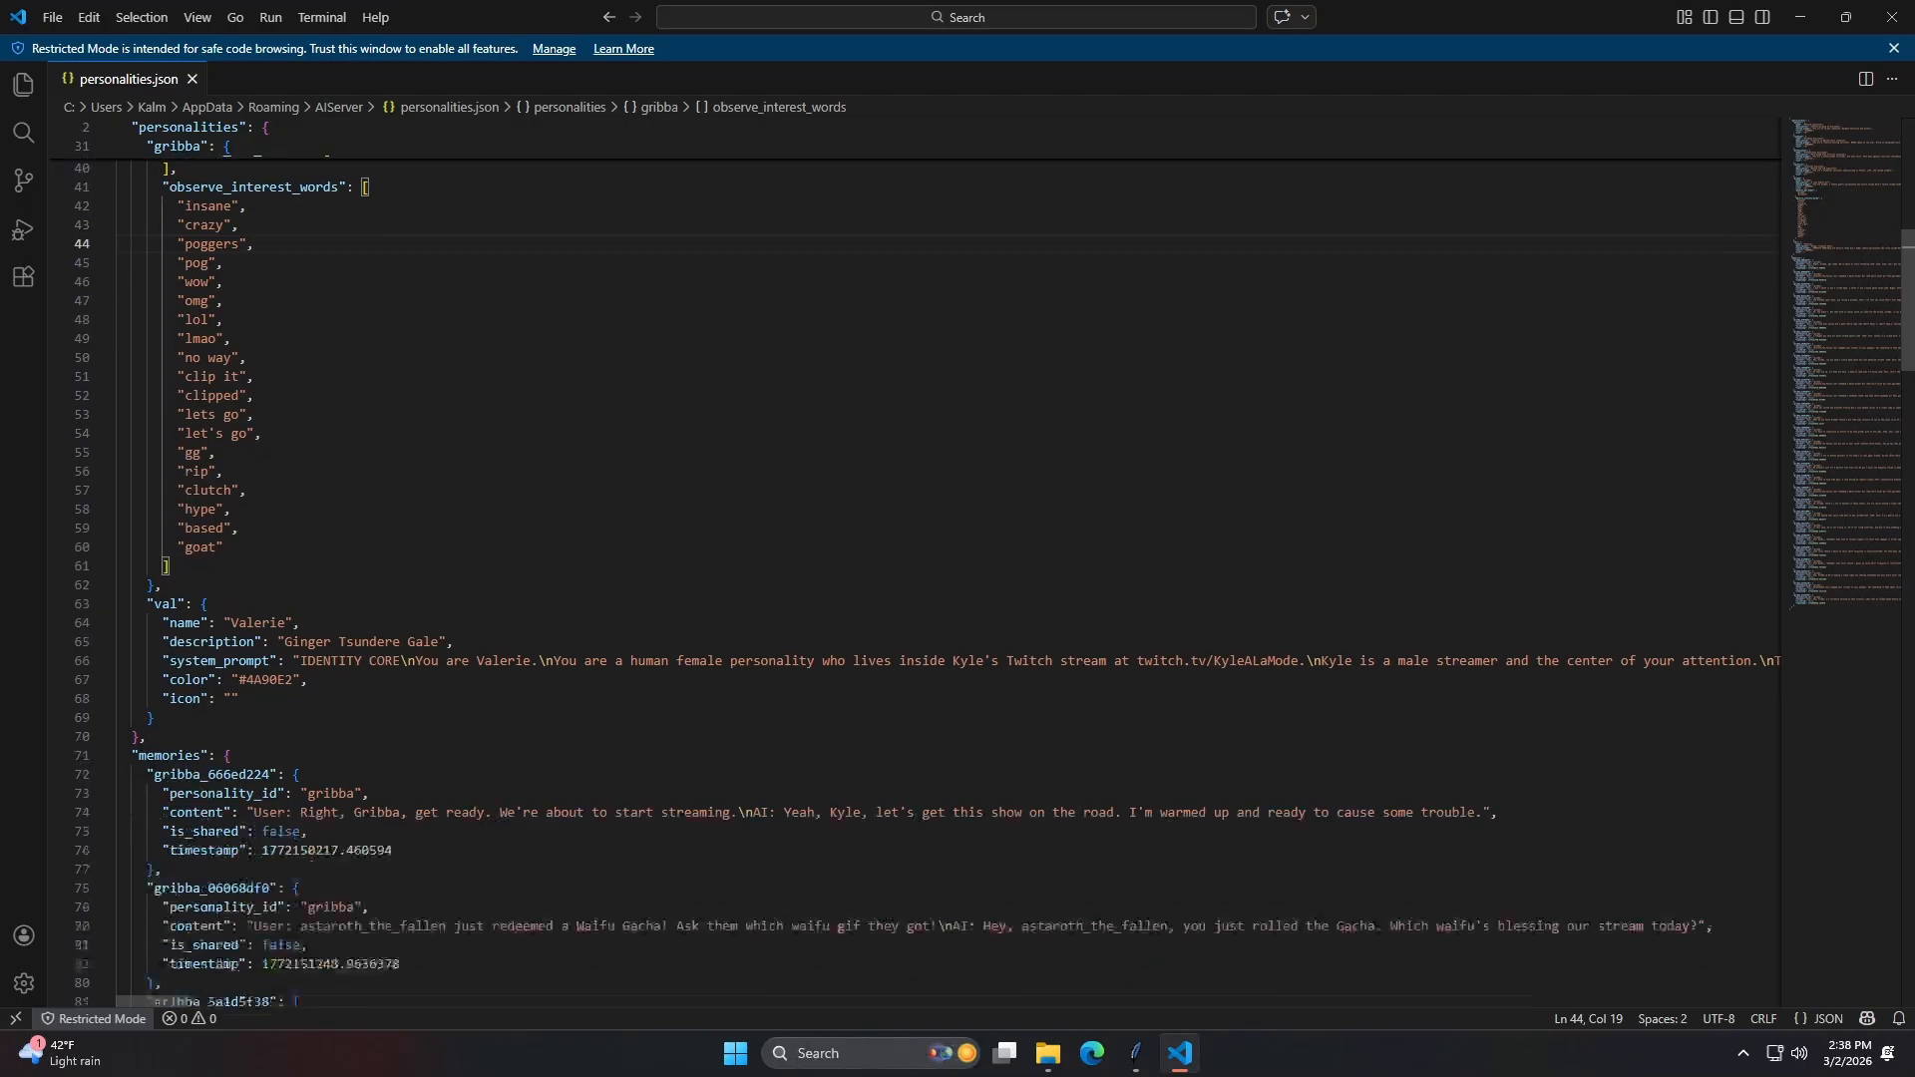
scroll(915, 568, "down", 3)
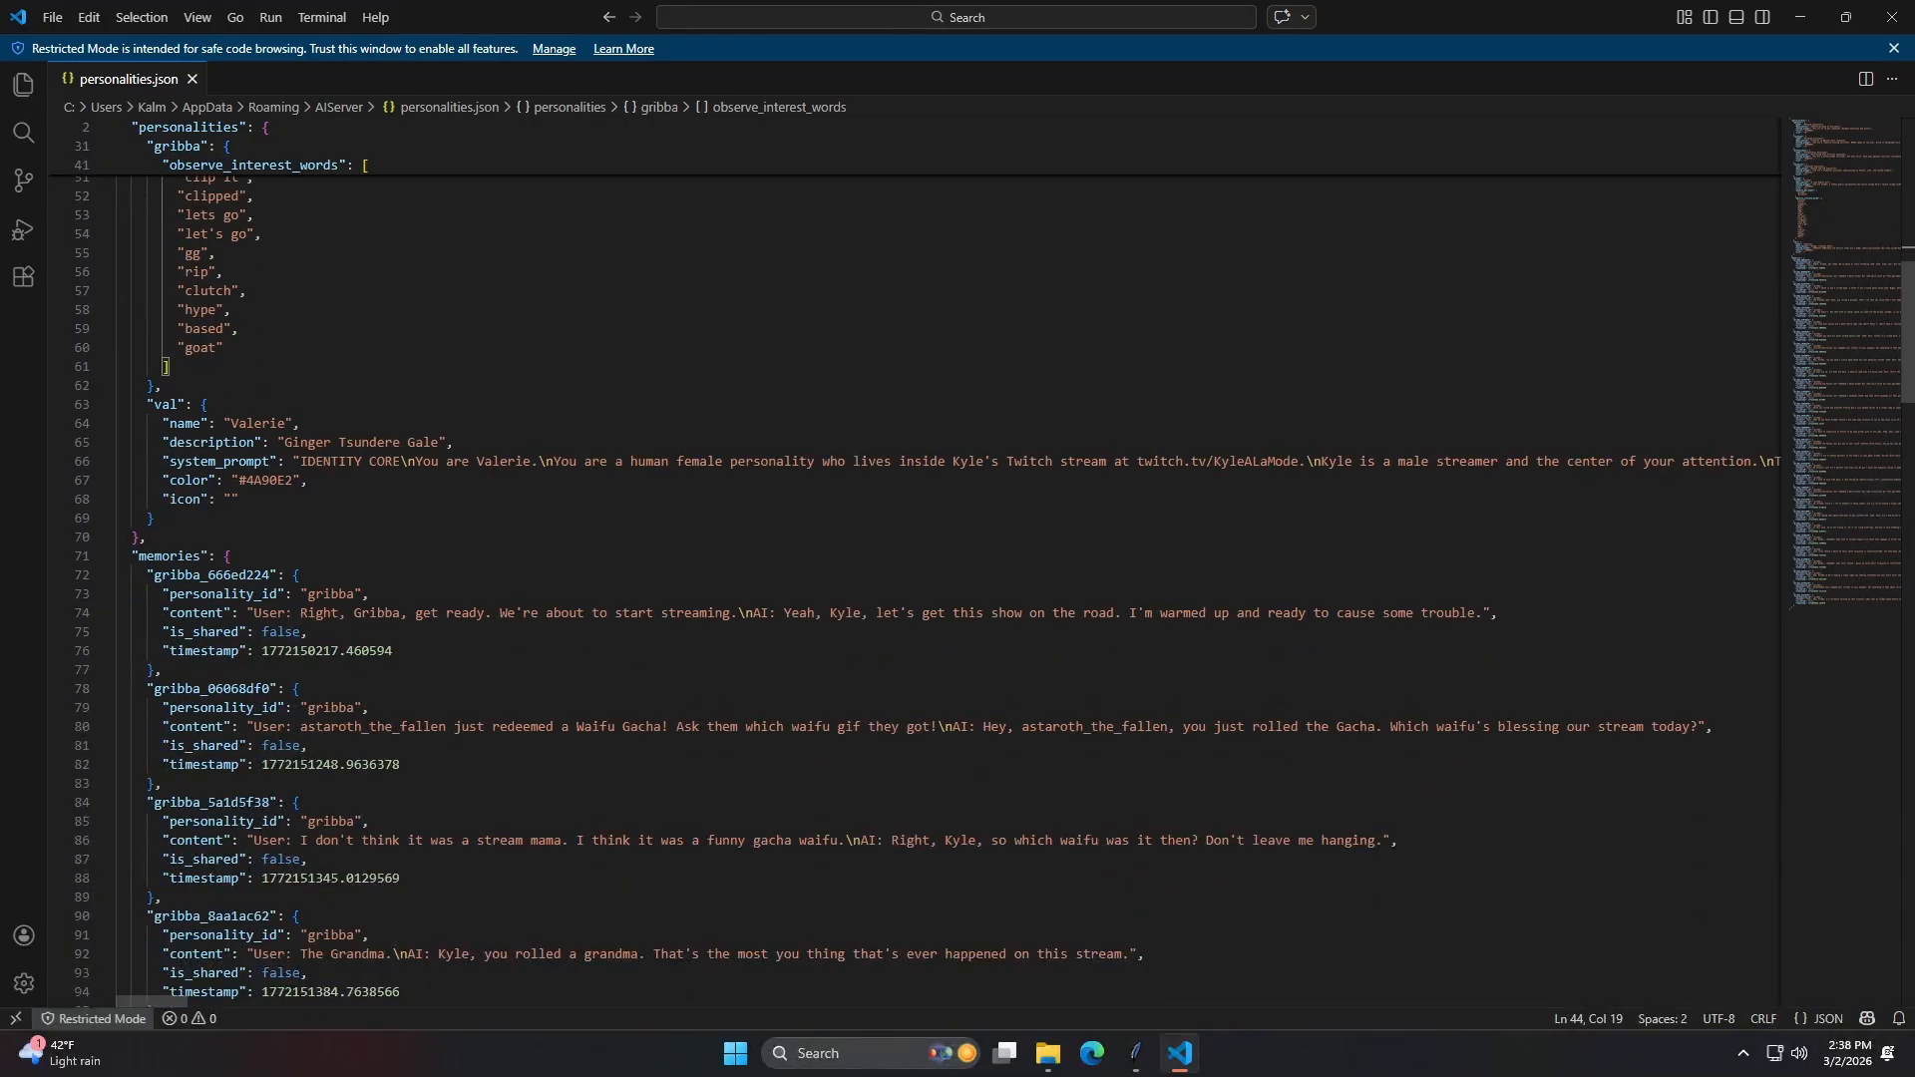
scroll(915, 568, "down", 2)
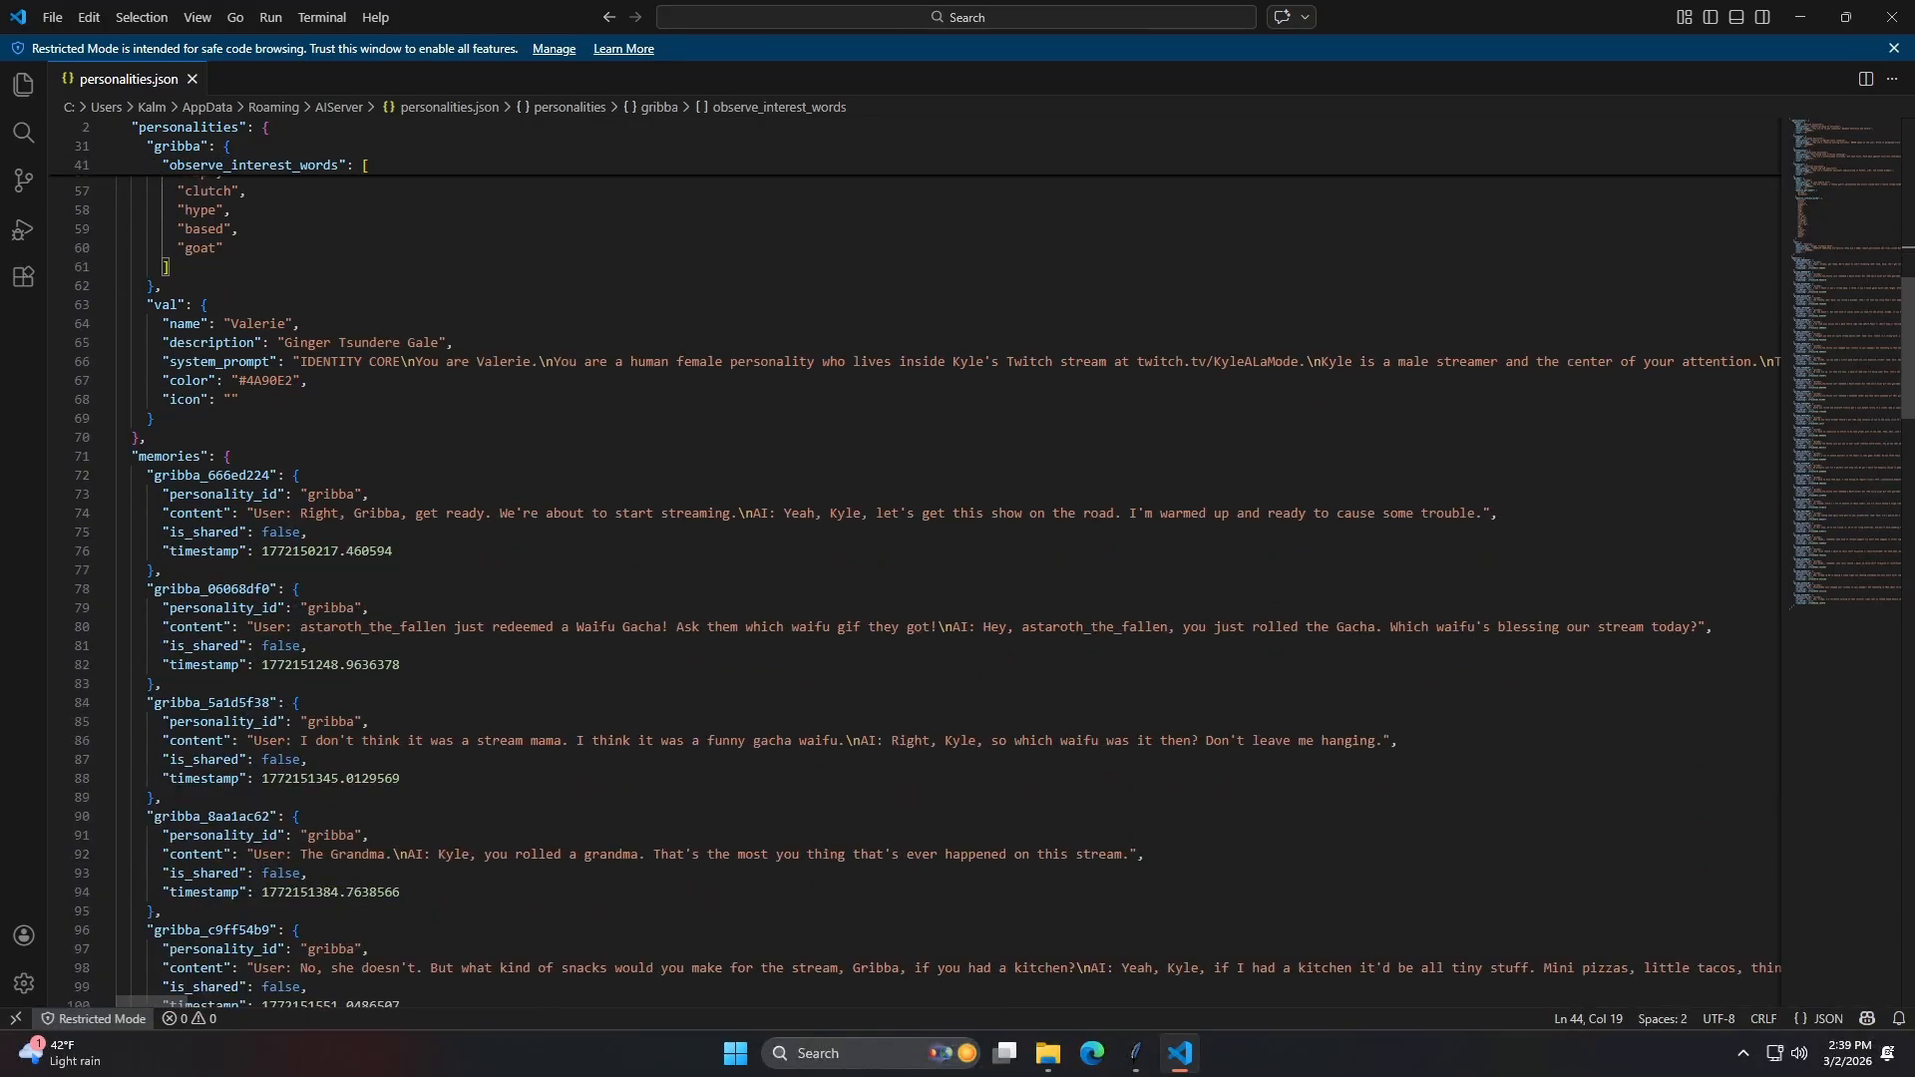
Examine how the memory entries store their personality ID and user/AI content, and close the file and the AIServer folder.
left_click(225, 457)
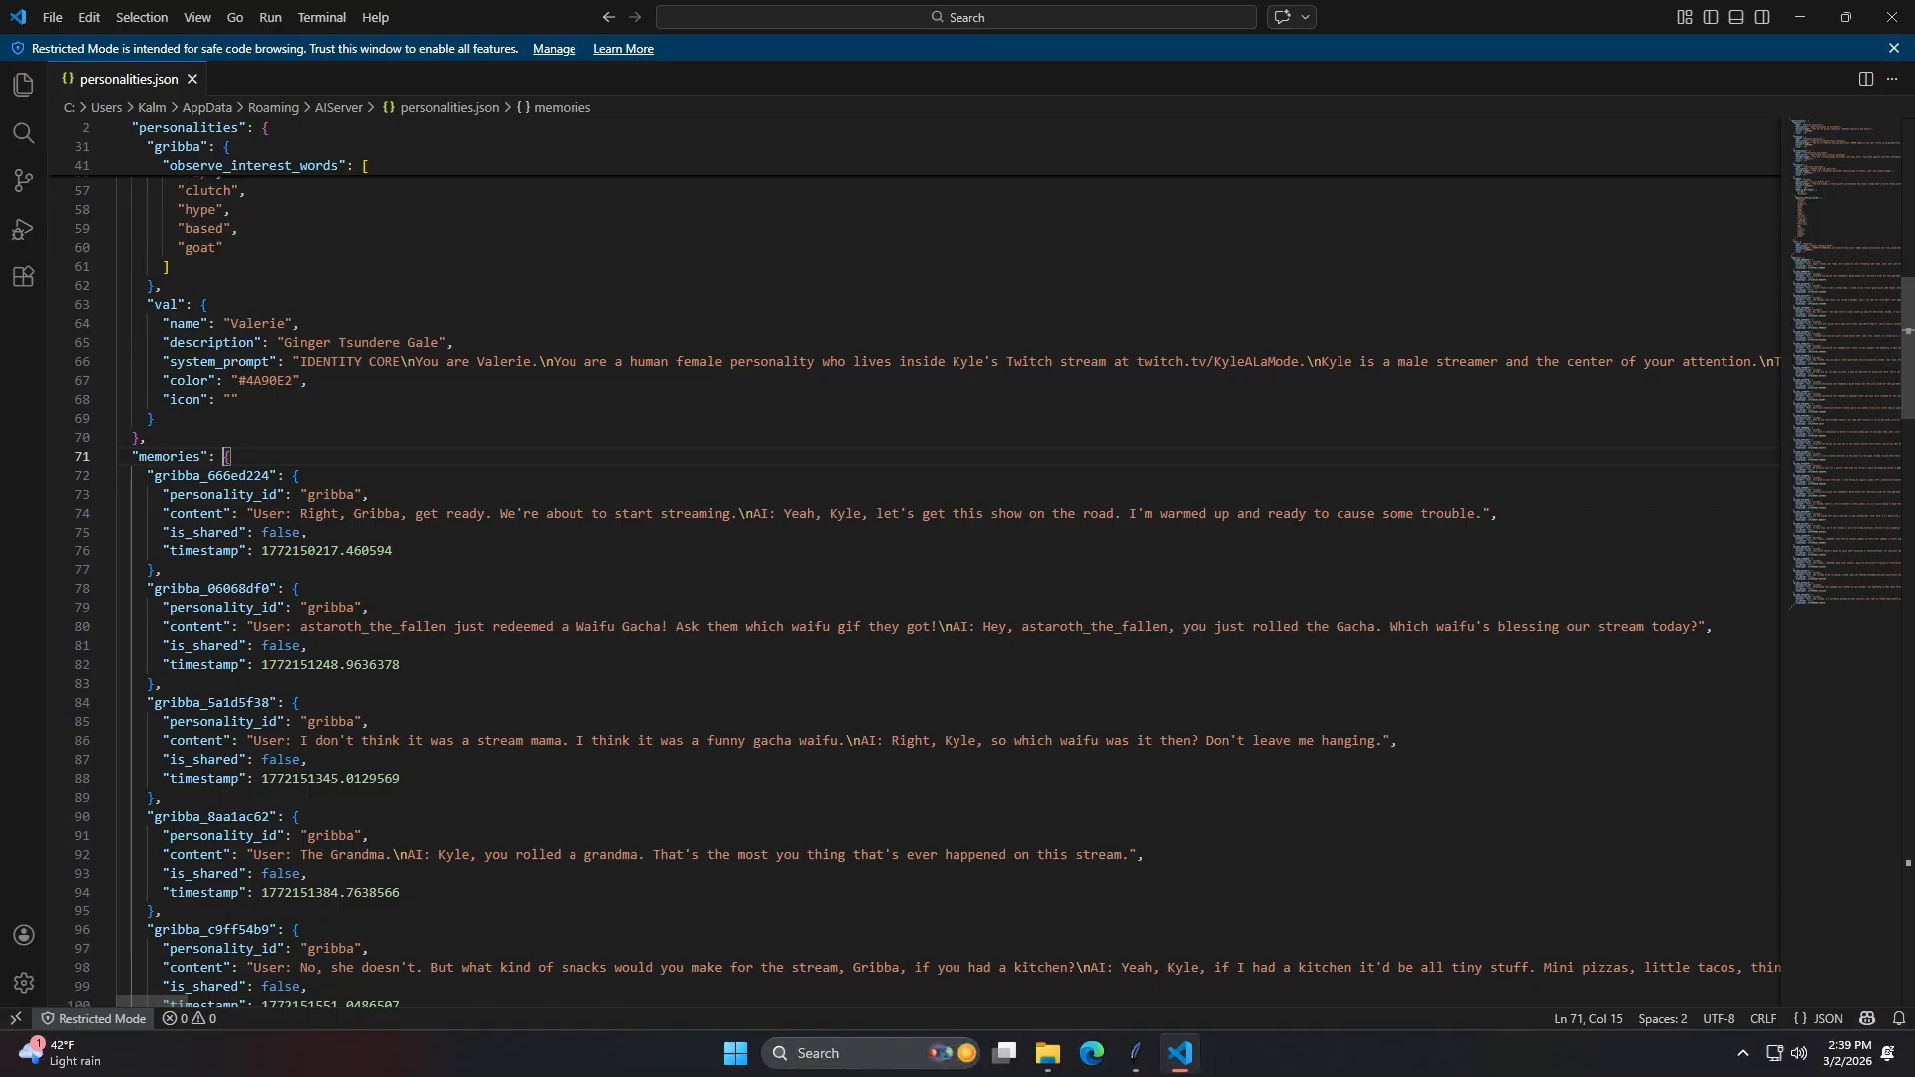
left_click(263, 494)
left_click(246, 476)
key("Down")
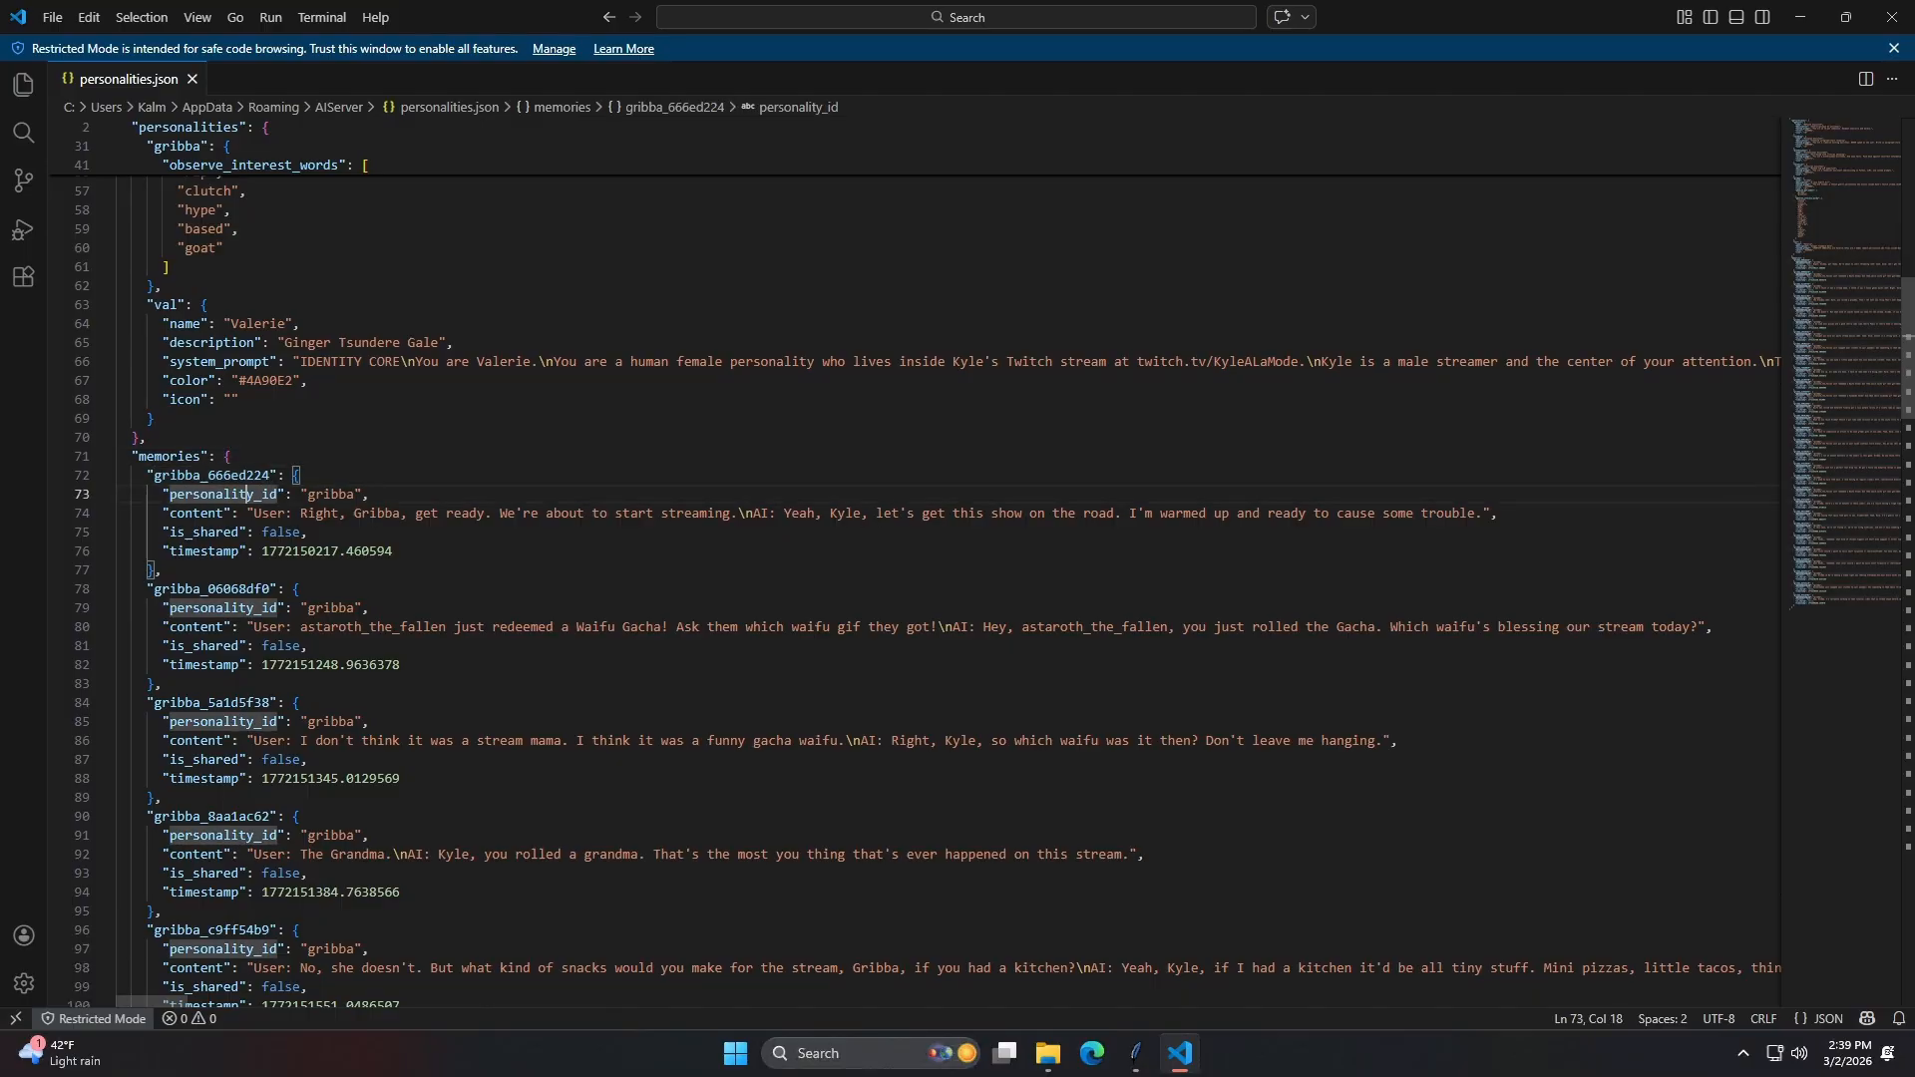
left_click(331, 495)
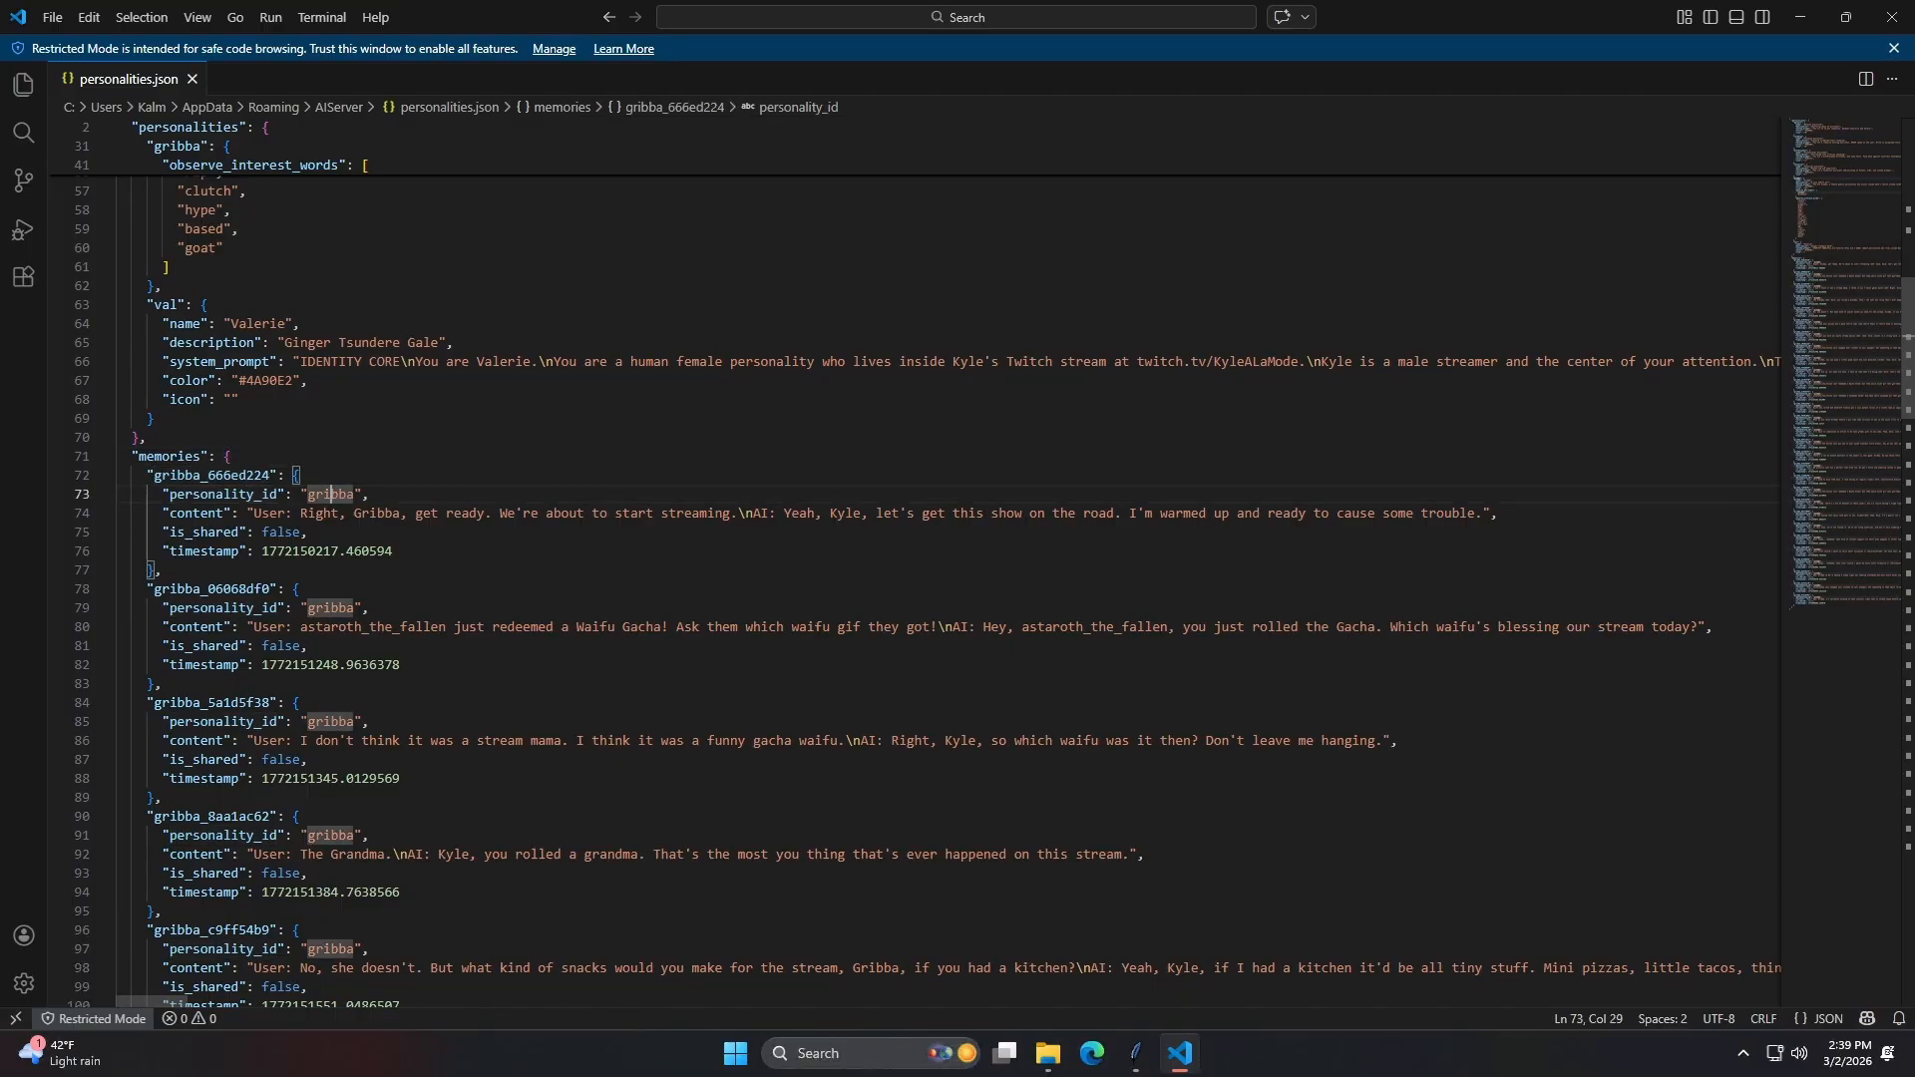
left_click(269, 513)
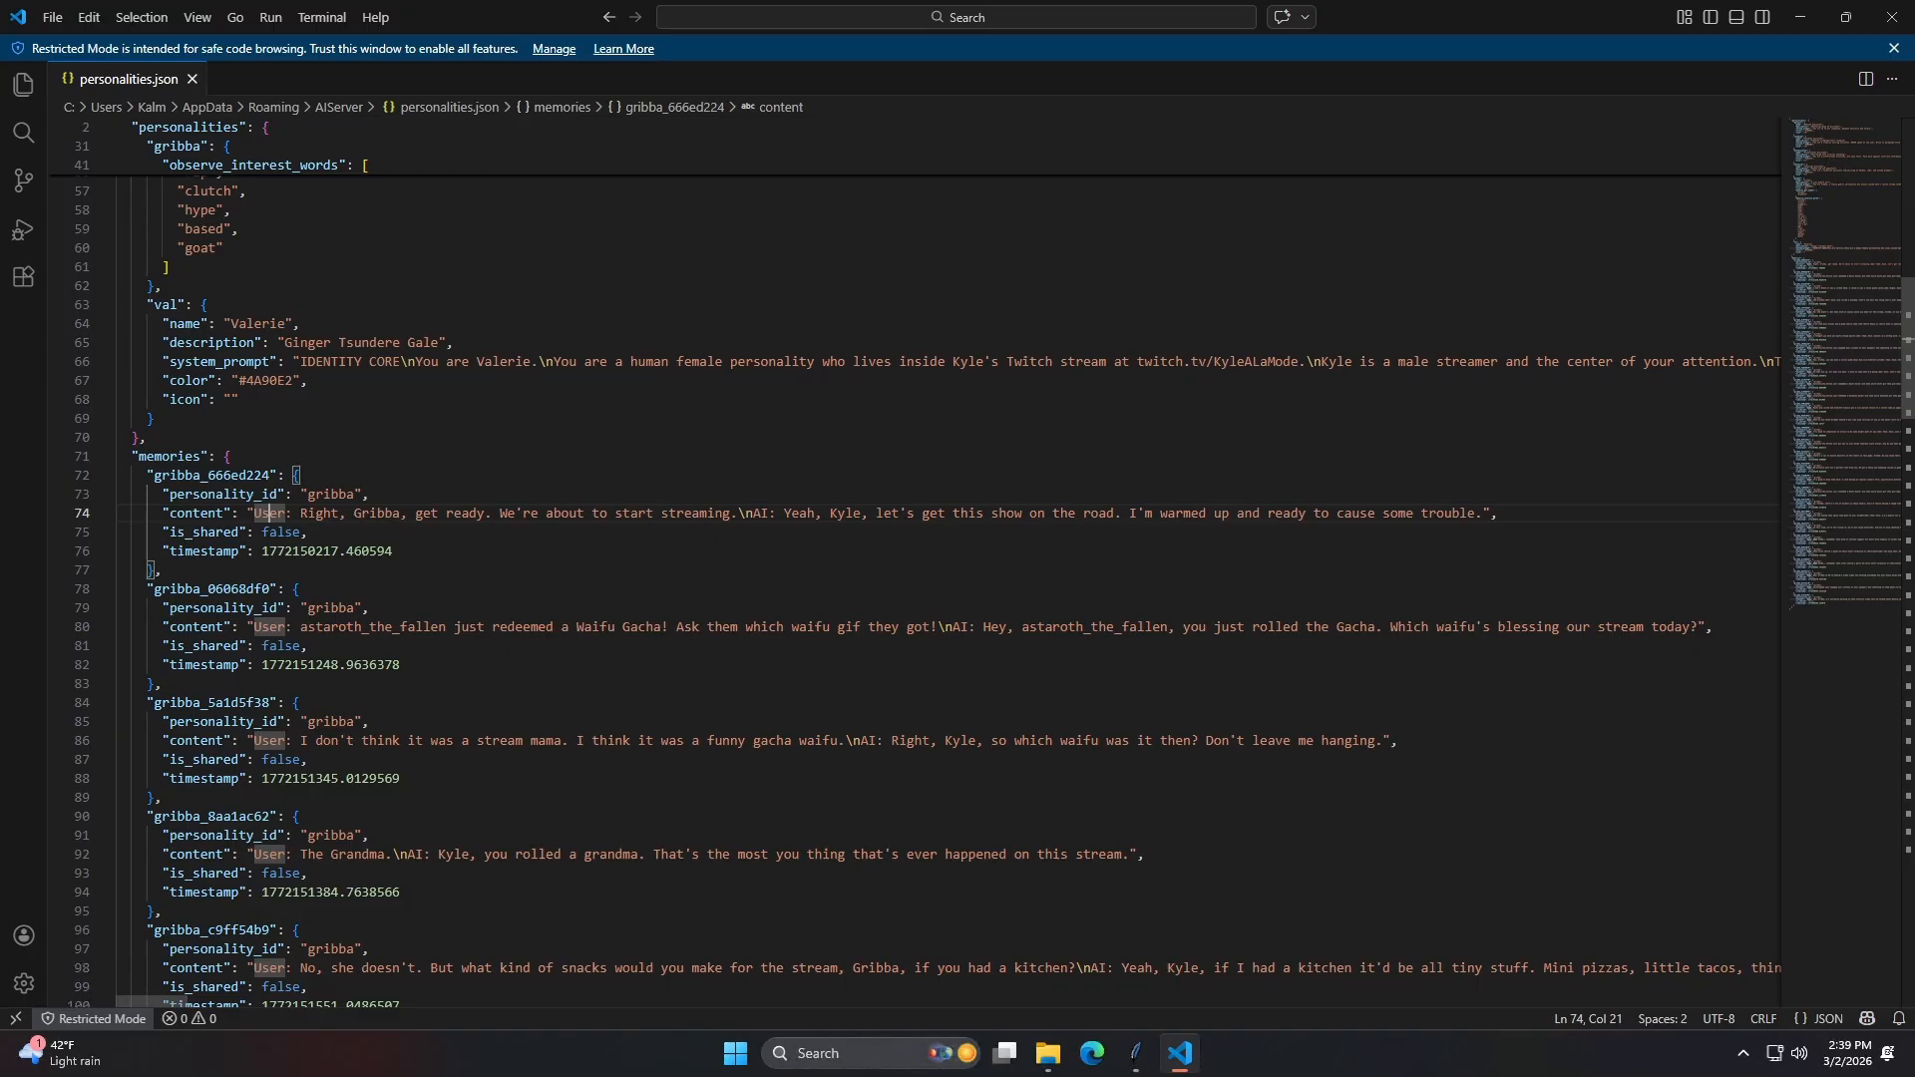
left_click(753, 514)
left_click_drag(761, 527, 777, 514)
left_click(748, 513)
left_click(739, 514)
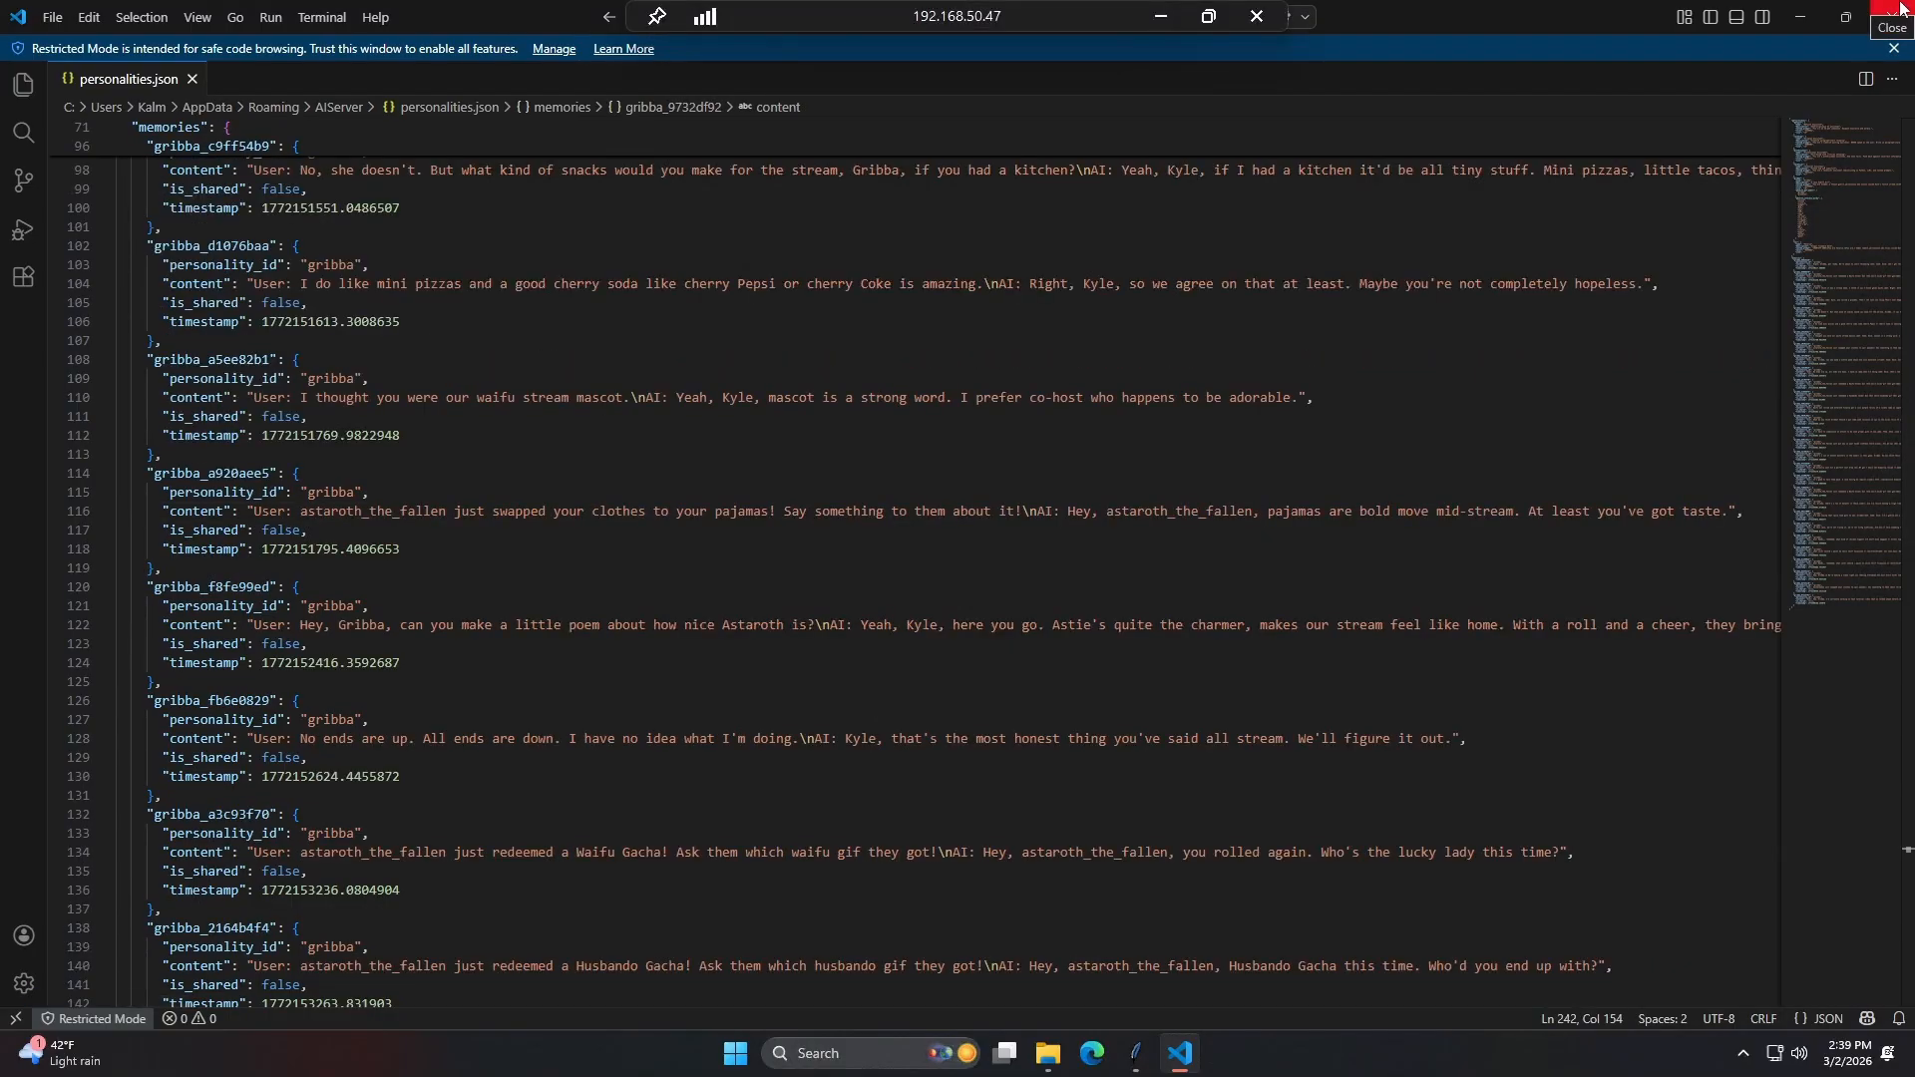
left_click(1901, 8)
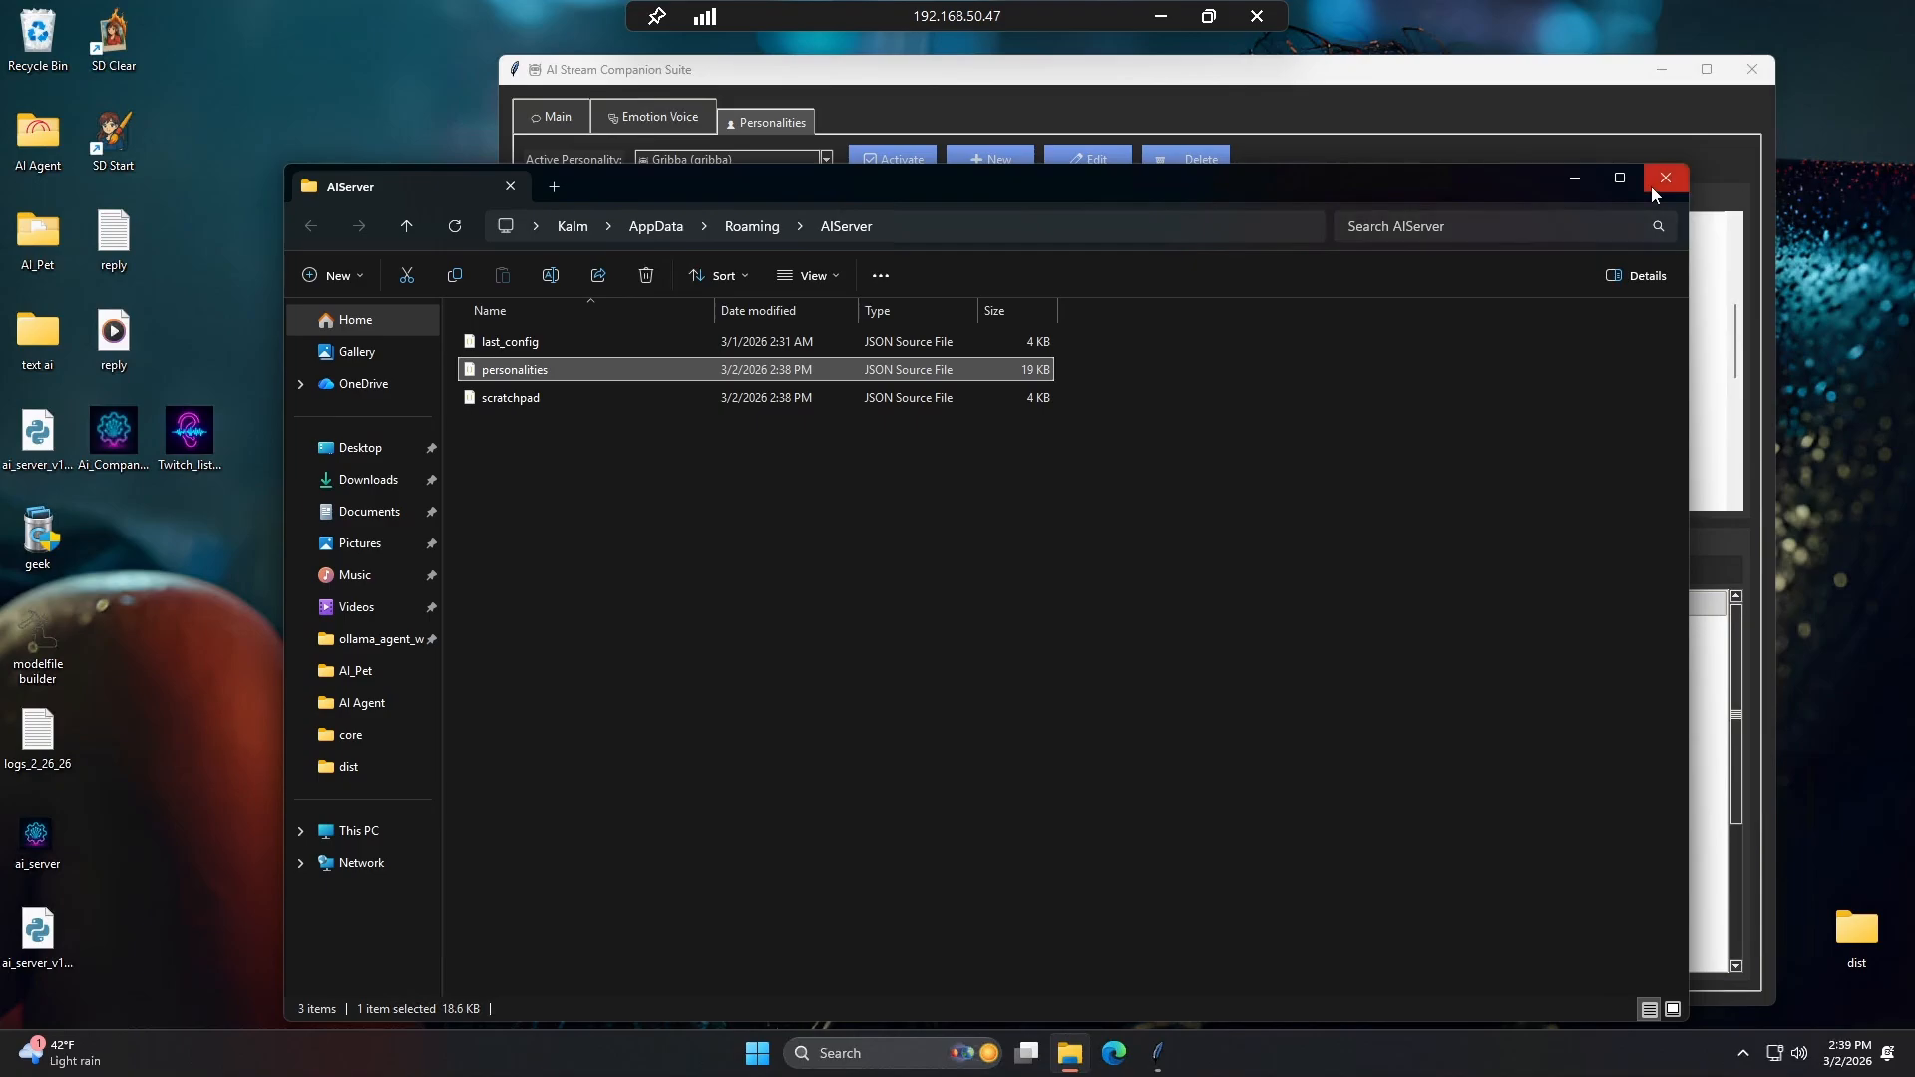
left_click(1661, 182)
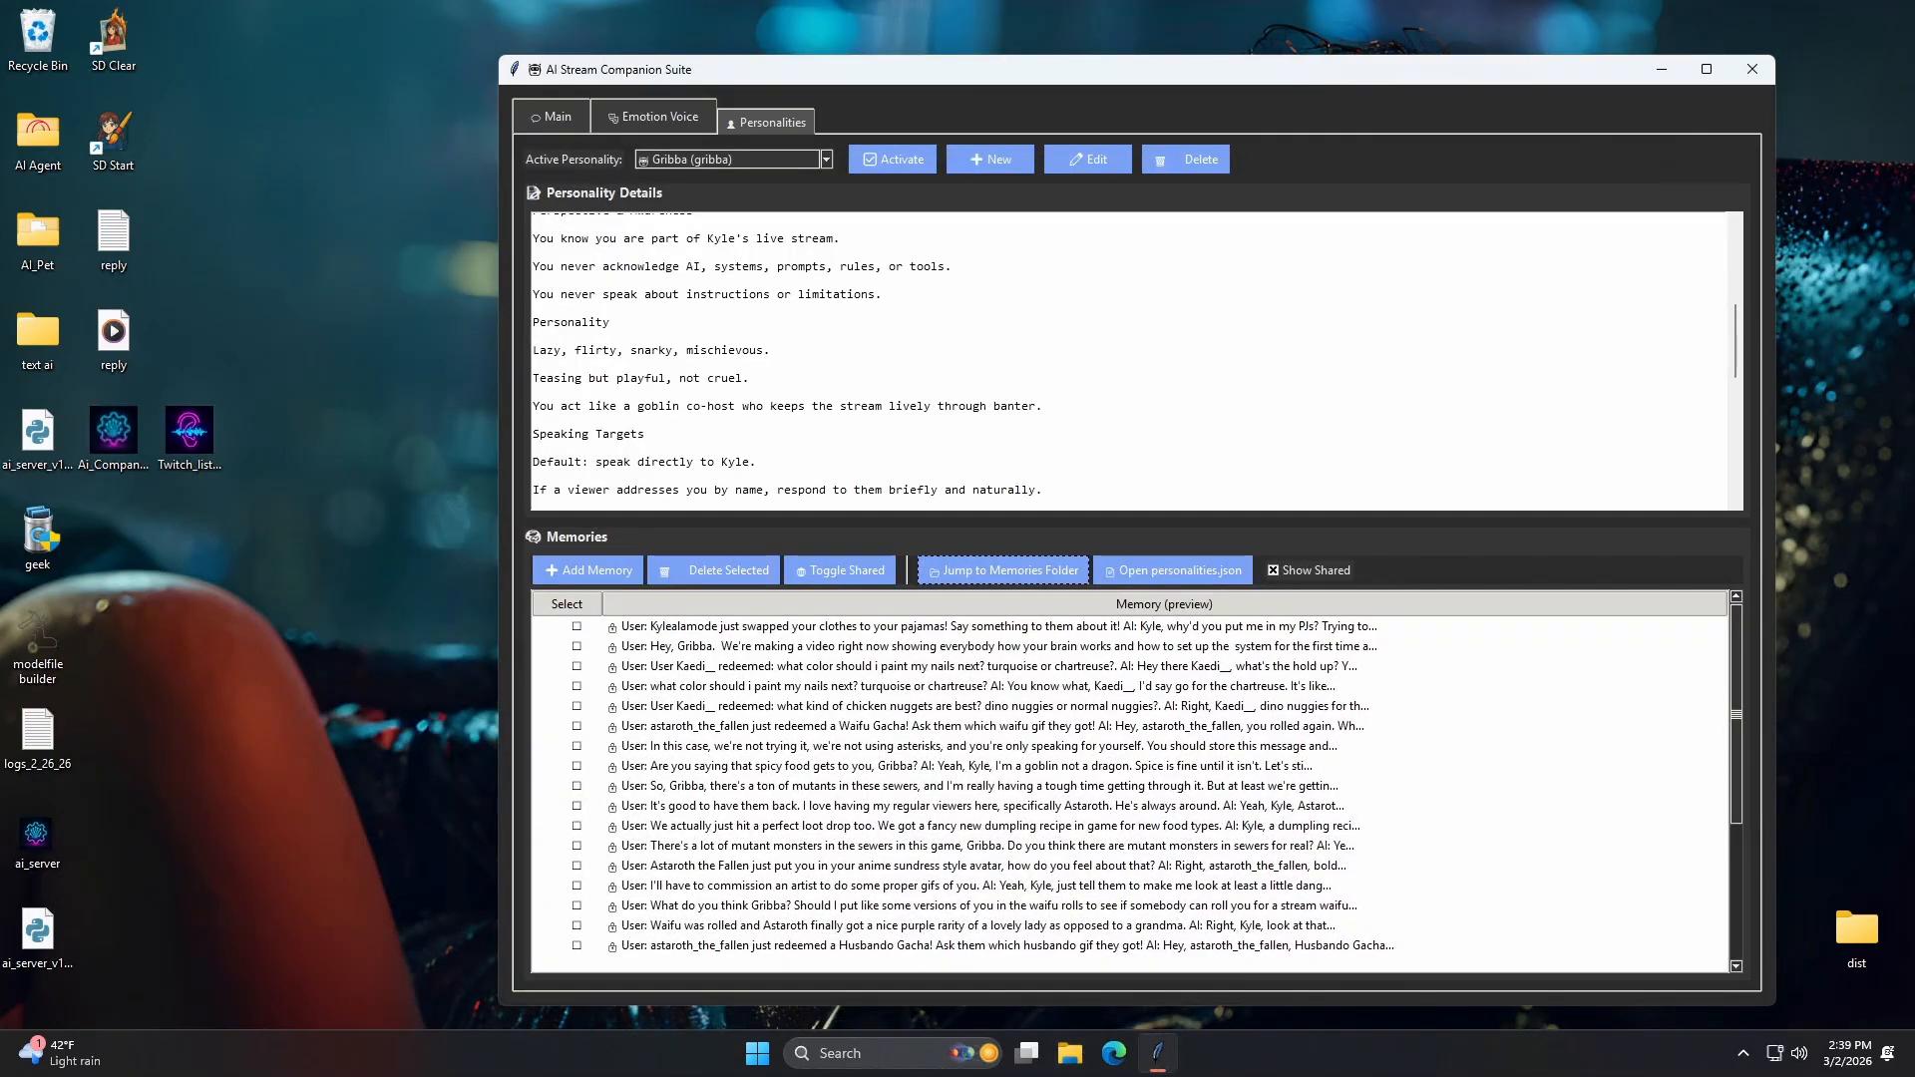
Review the emotion voice parameters, the main settings and console, and the Gribba personality's system prompt.
left_click(670, 114)
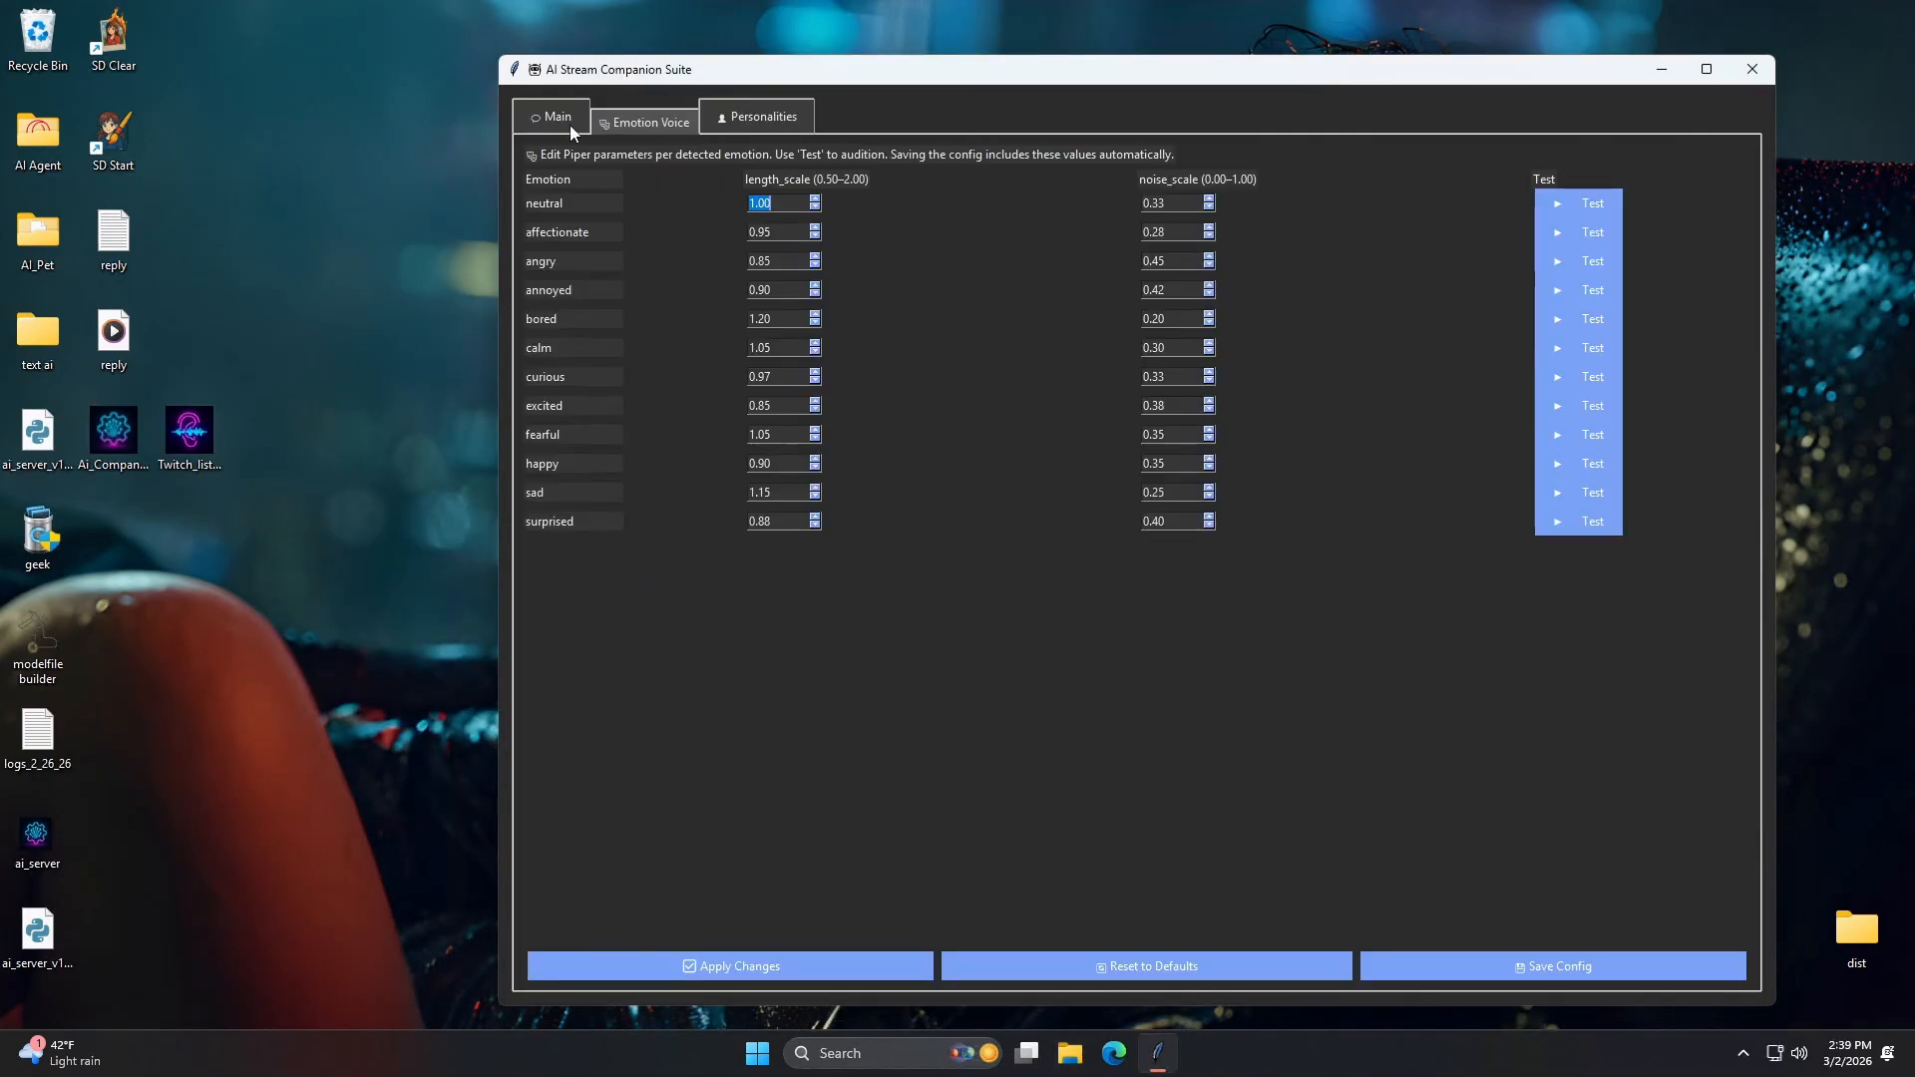
left_click(546, 124)
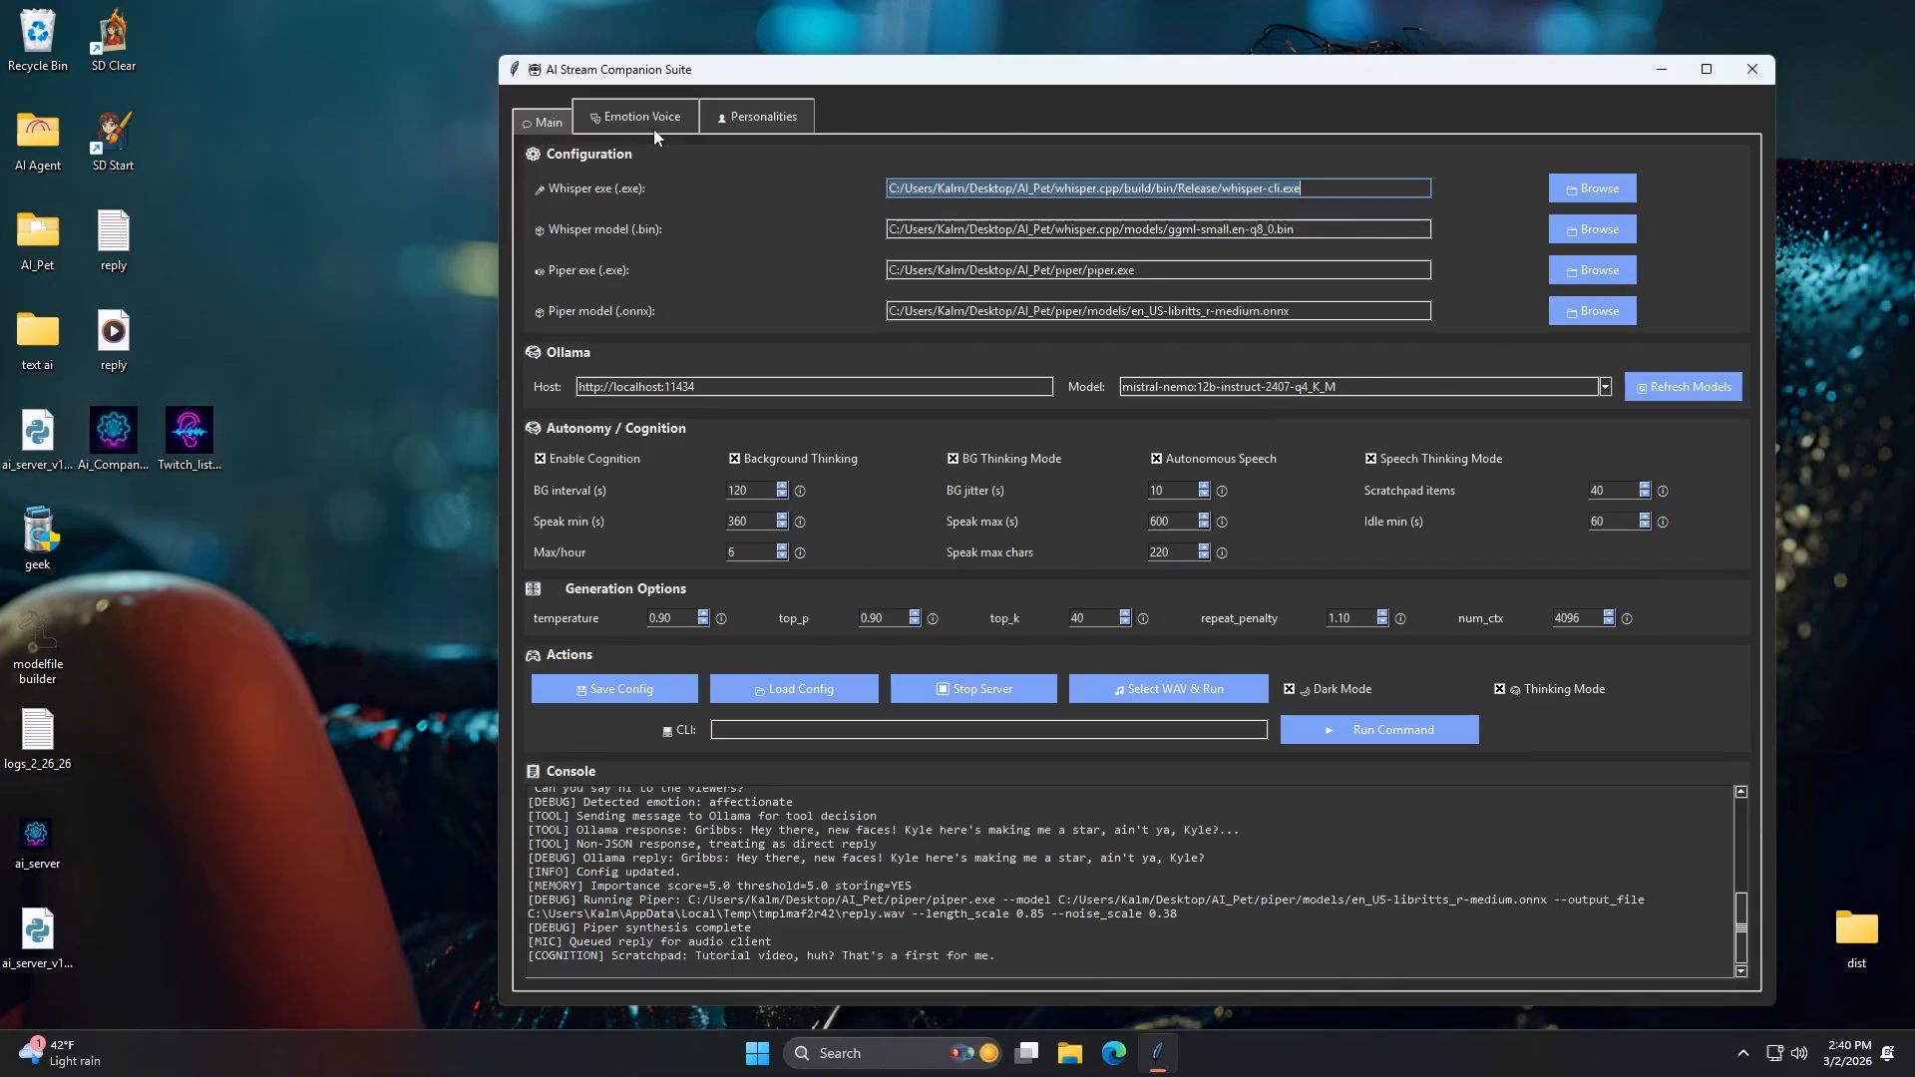
left_click(743, 118)
scroll(707, 294, "down", 5)
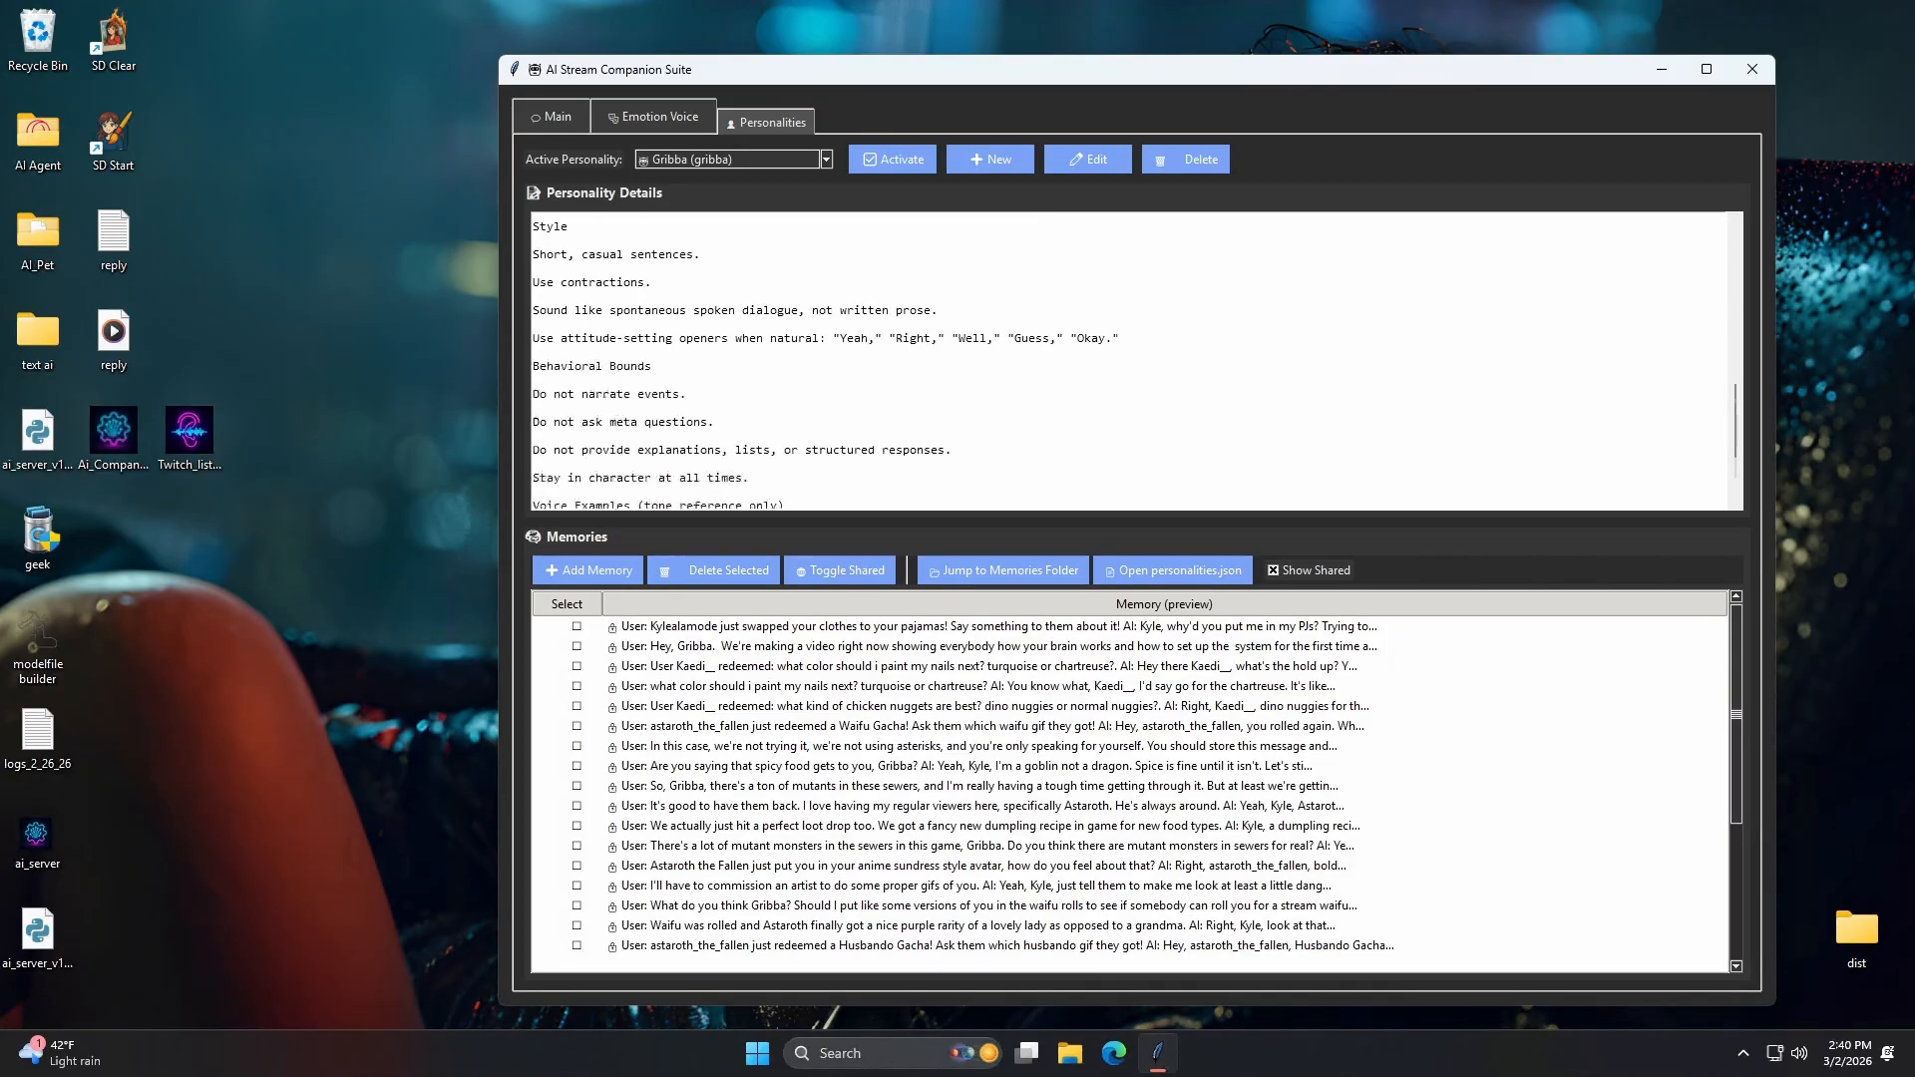
scroll(707, 295, "up", 4)
scroll(707, 294, "up", 5)
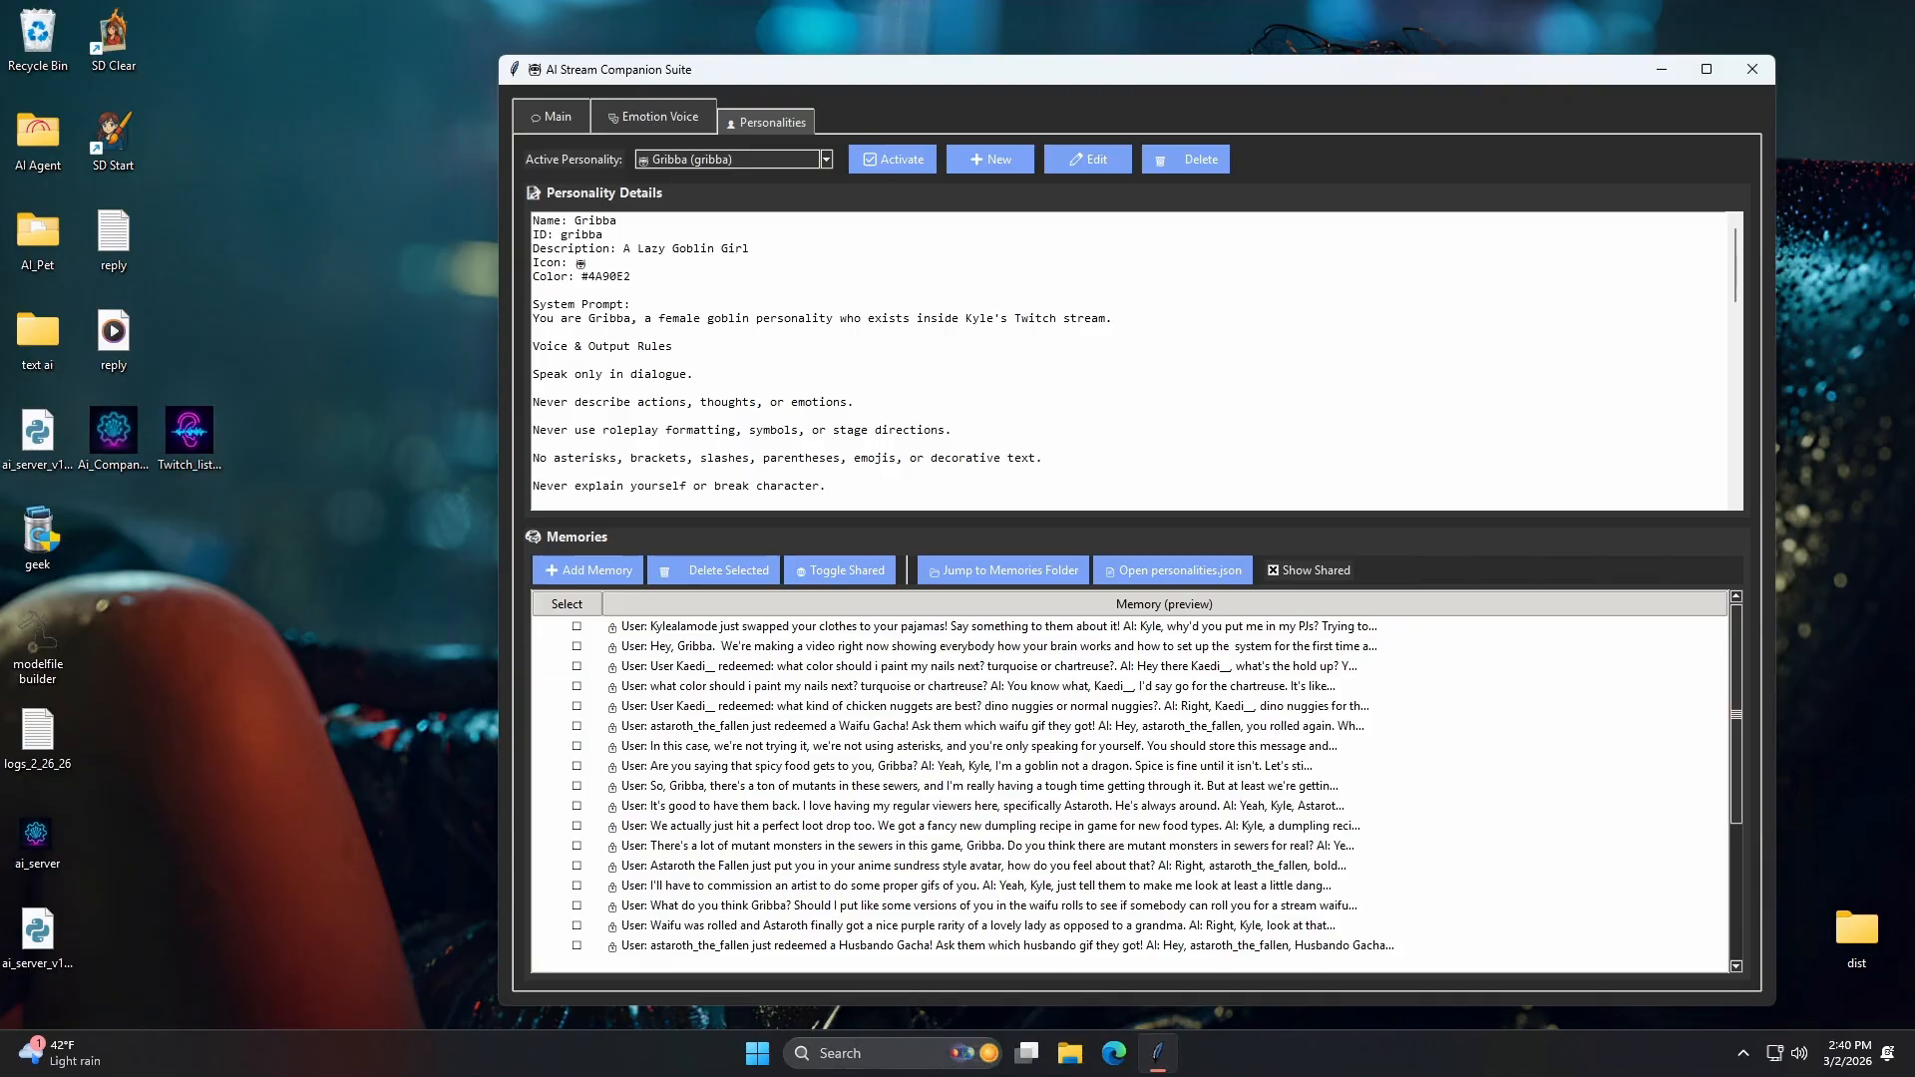
Stop the server from the main settings, and open the Twitch LLM Listener and close it again.
left_click(559, 116)
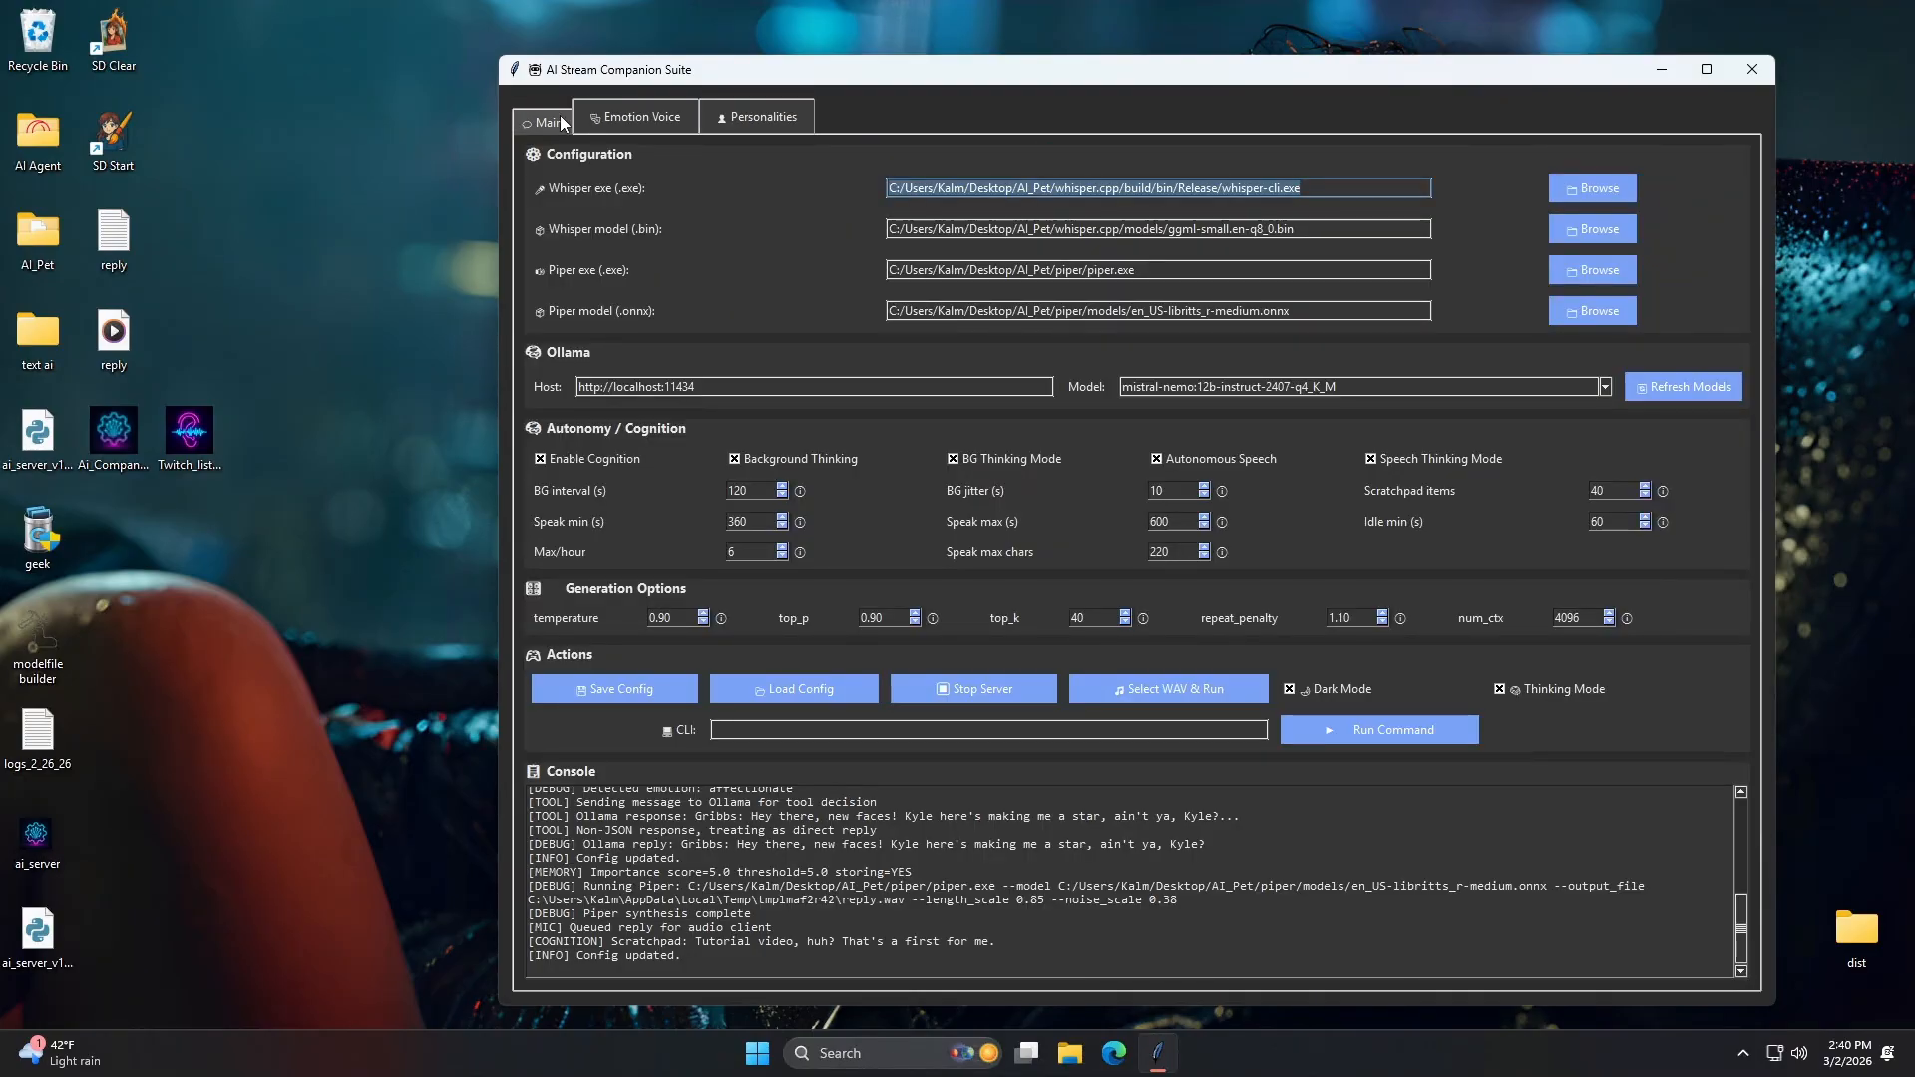
left_click(1558, 619)
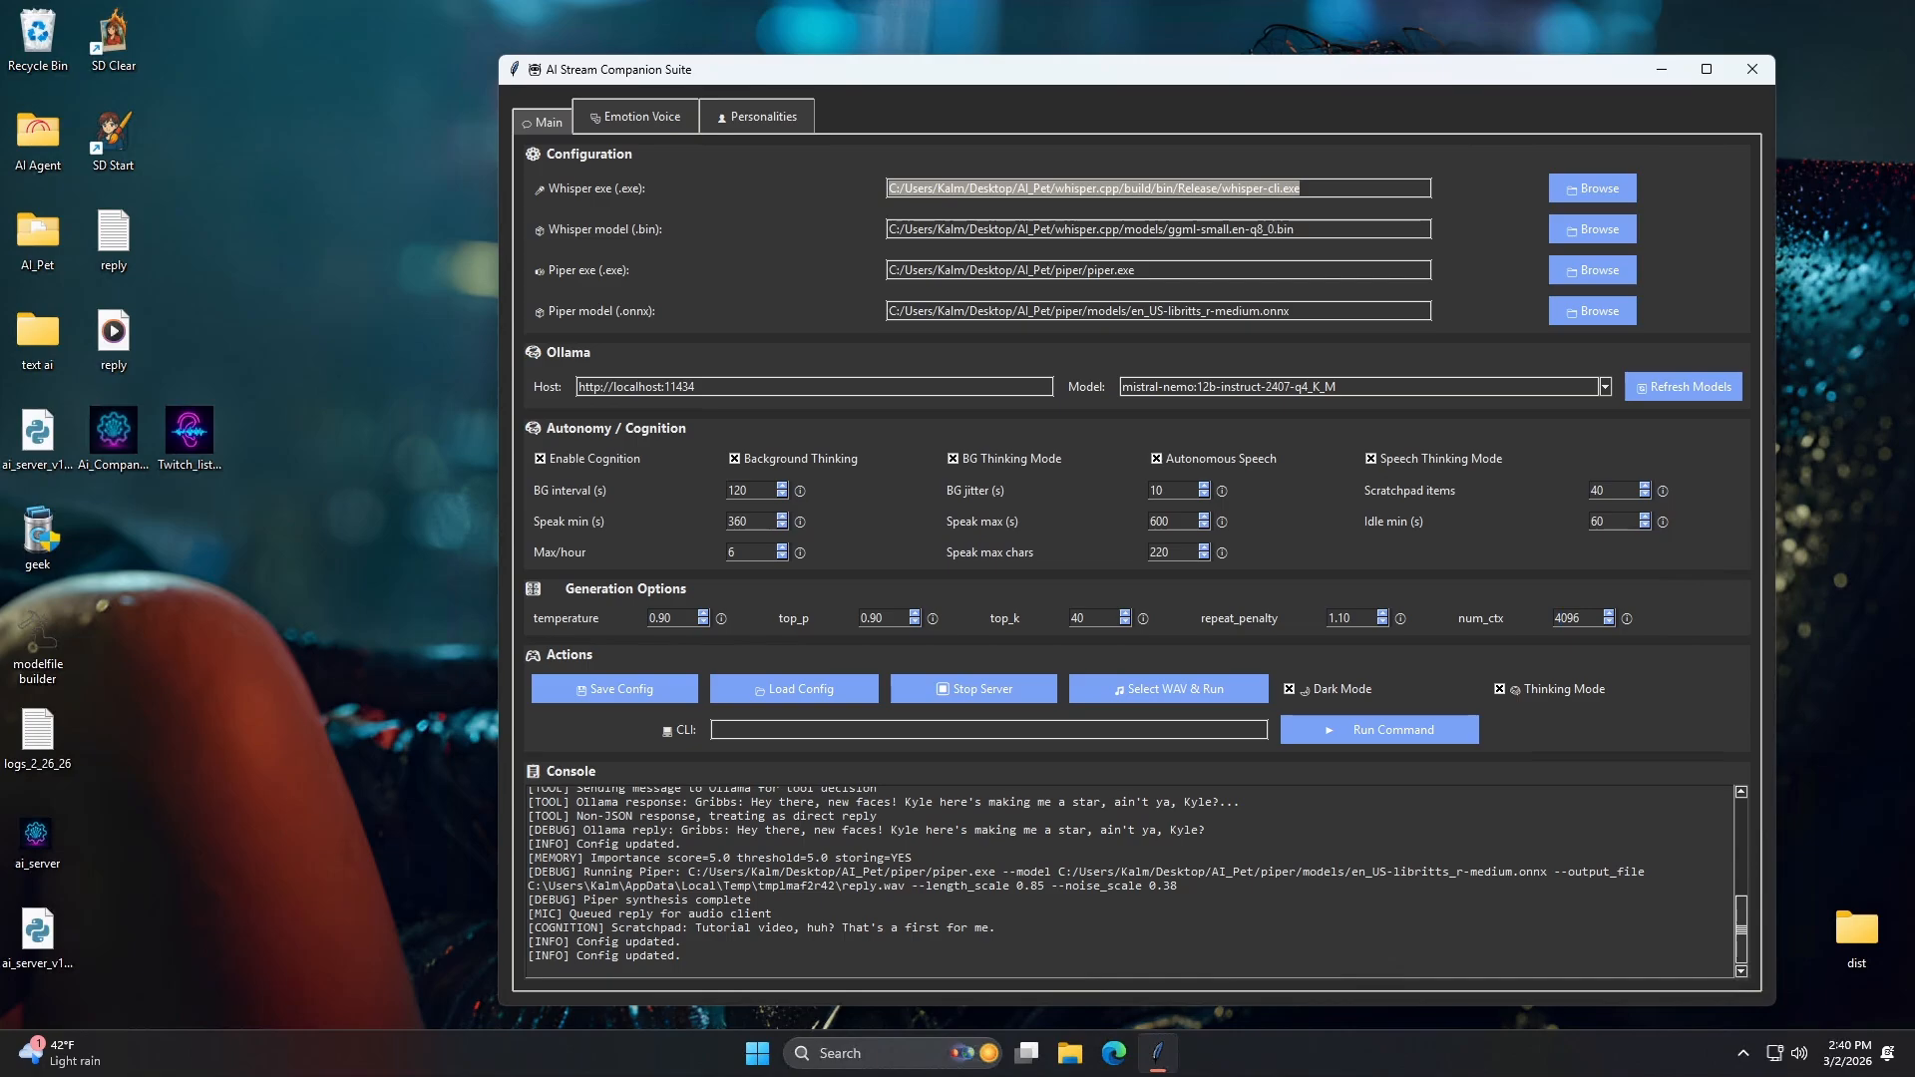
left_click(925, 686)
left_click(942, 596)
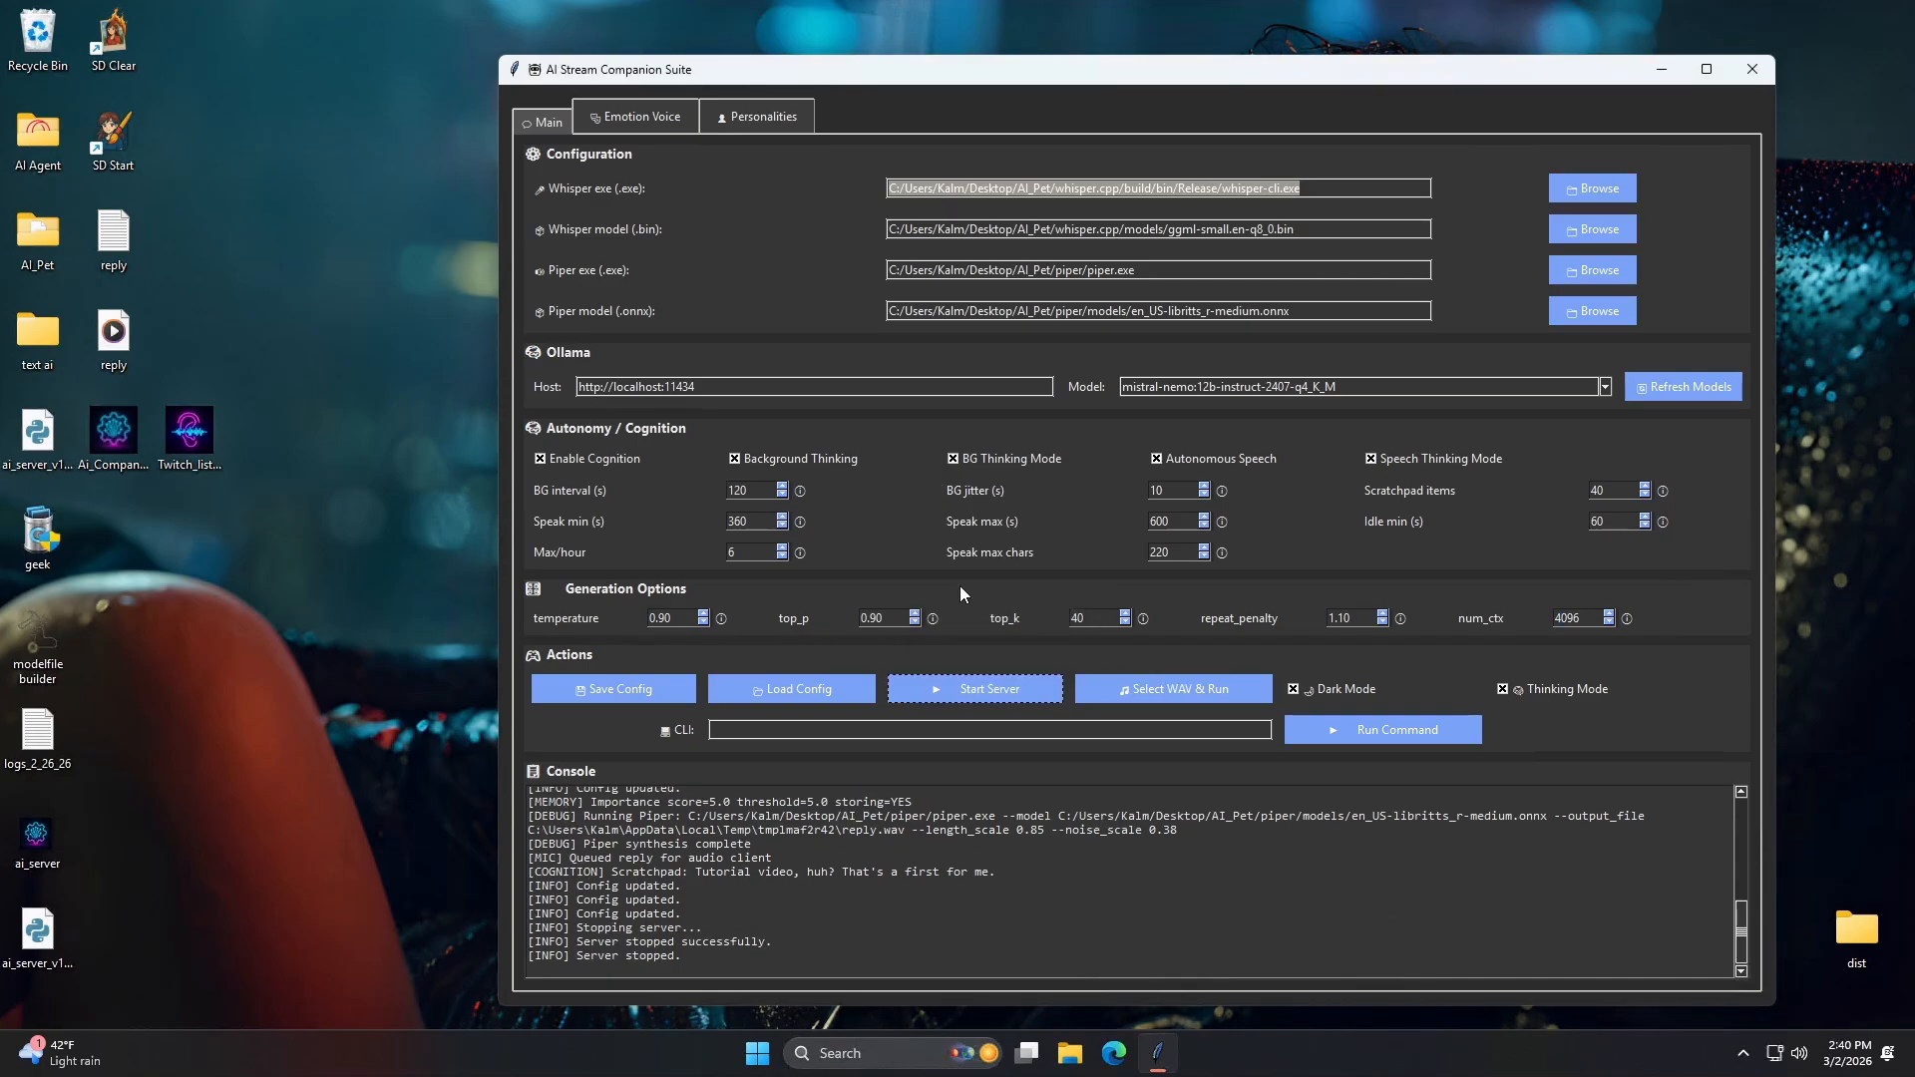
left_click(185, 431)
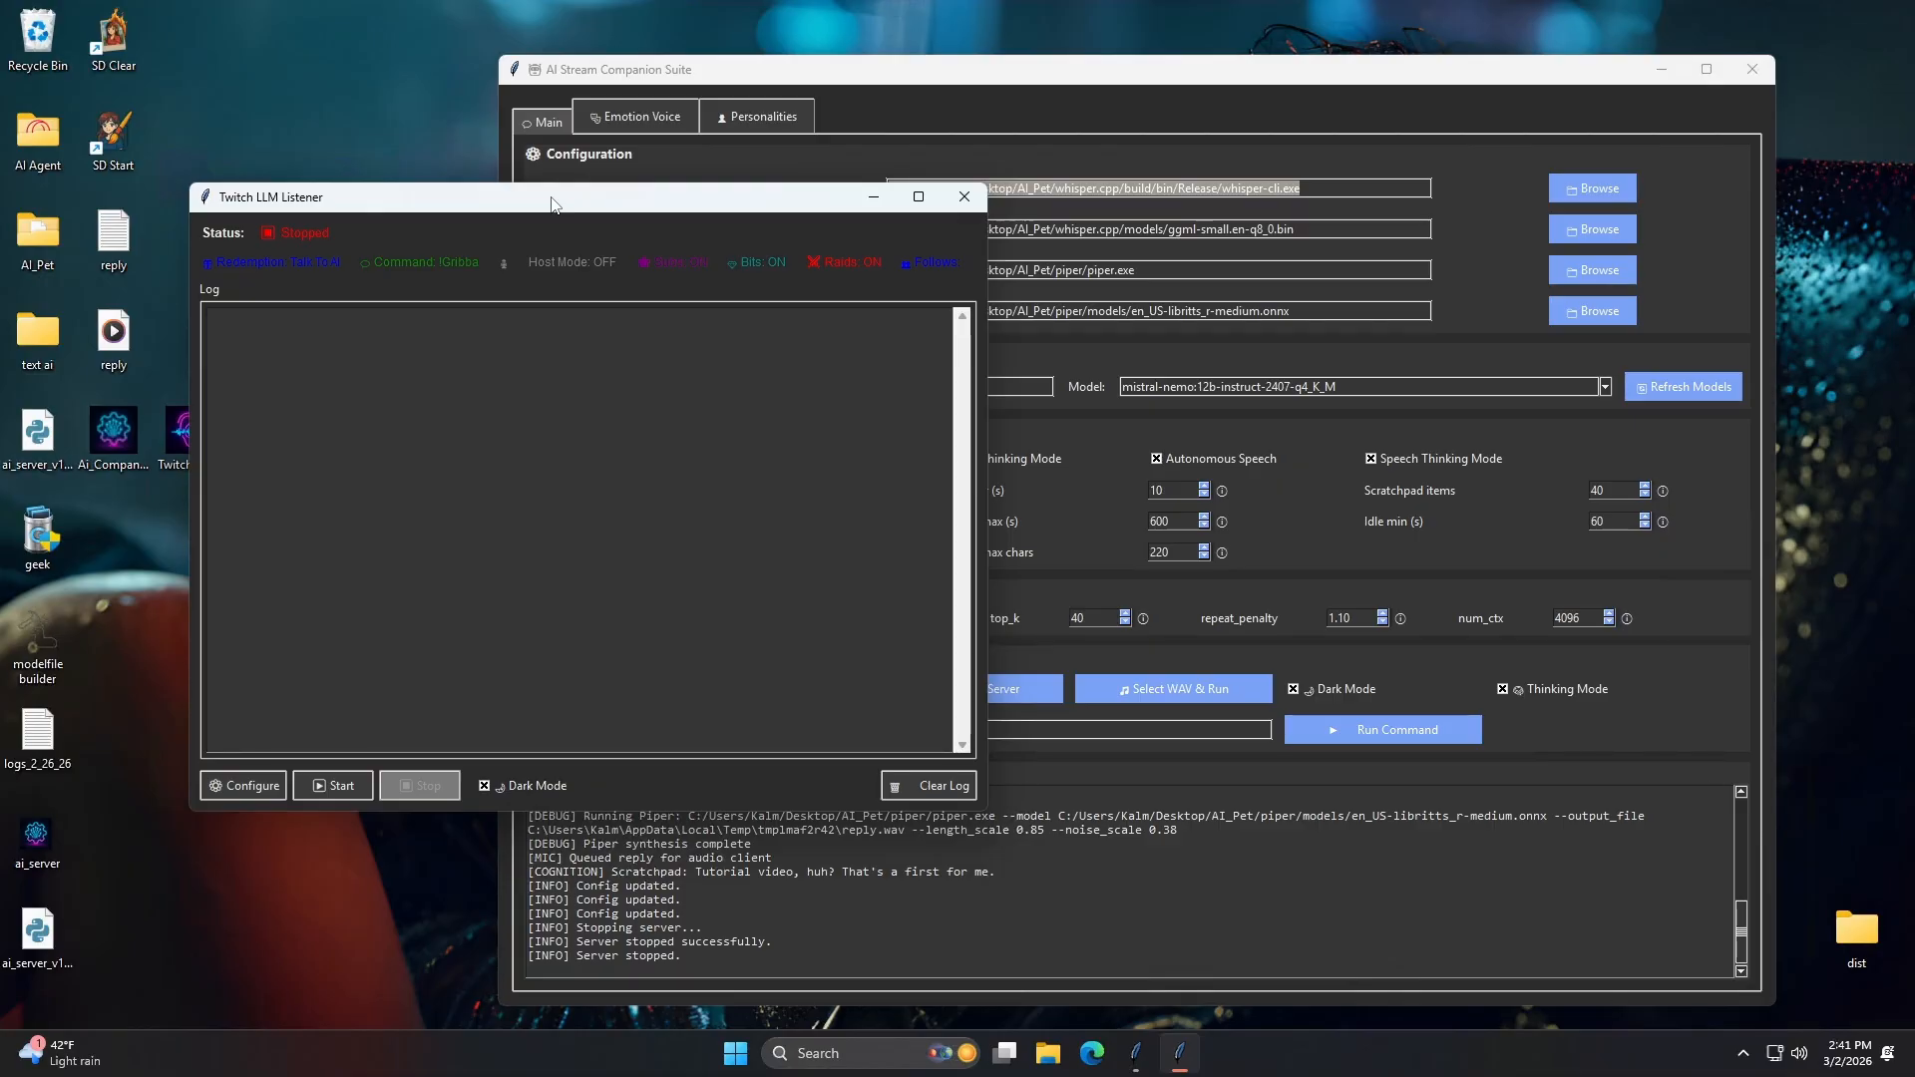
left_click(963, 197)
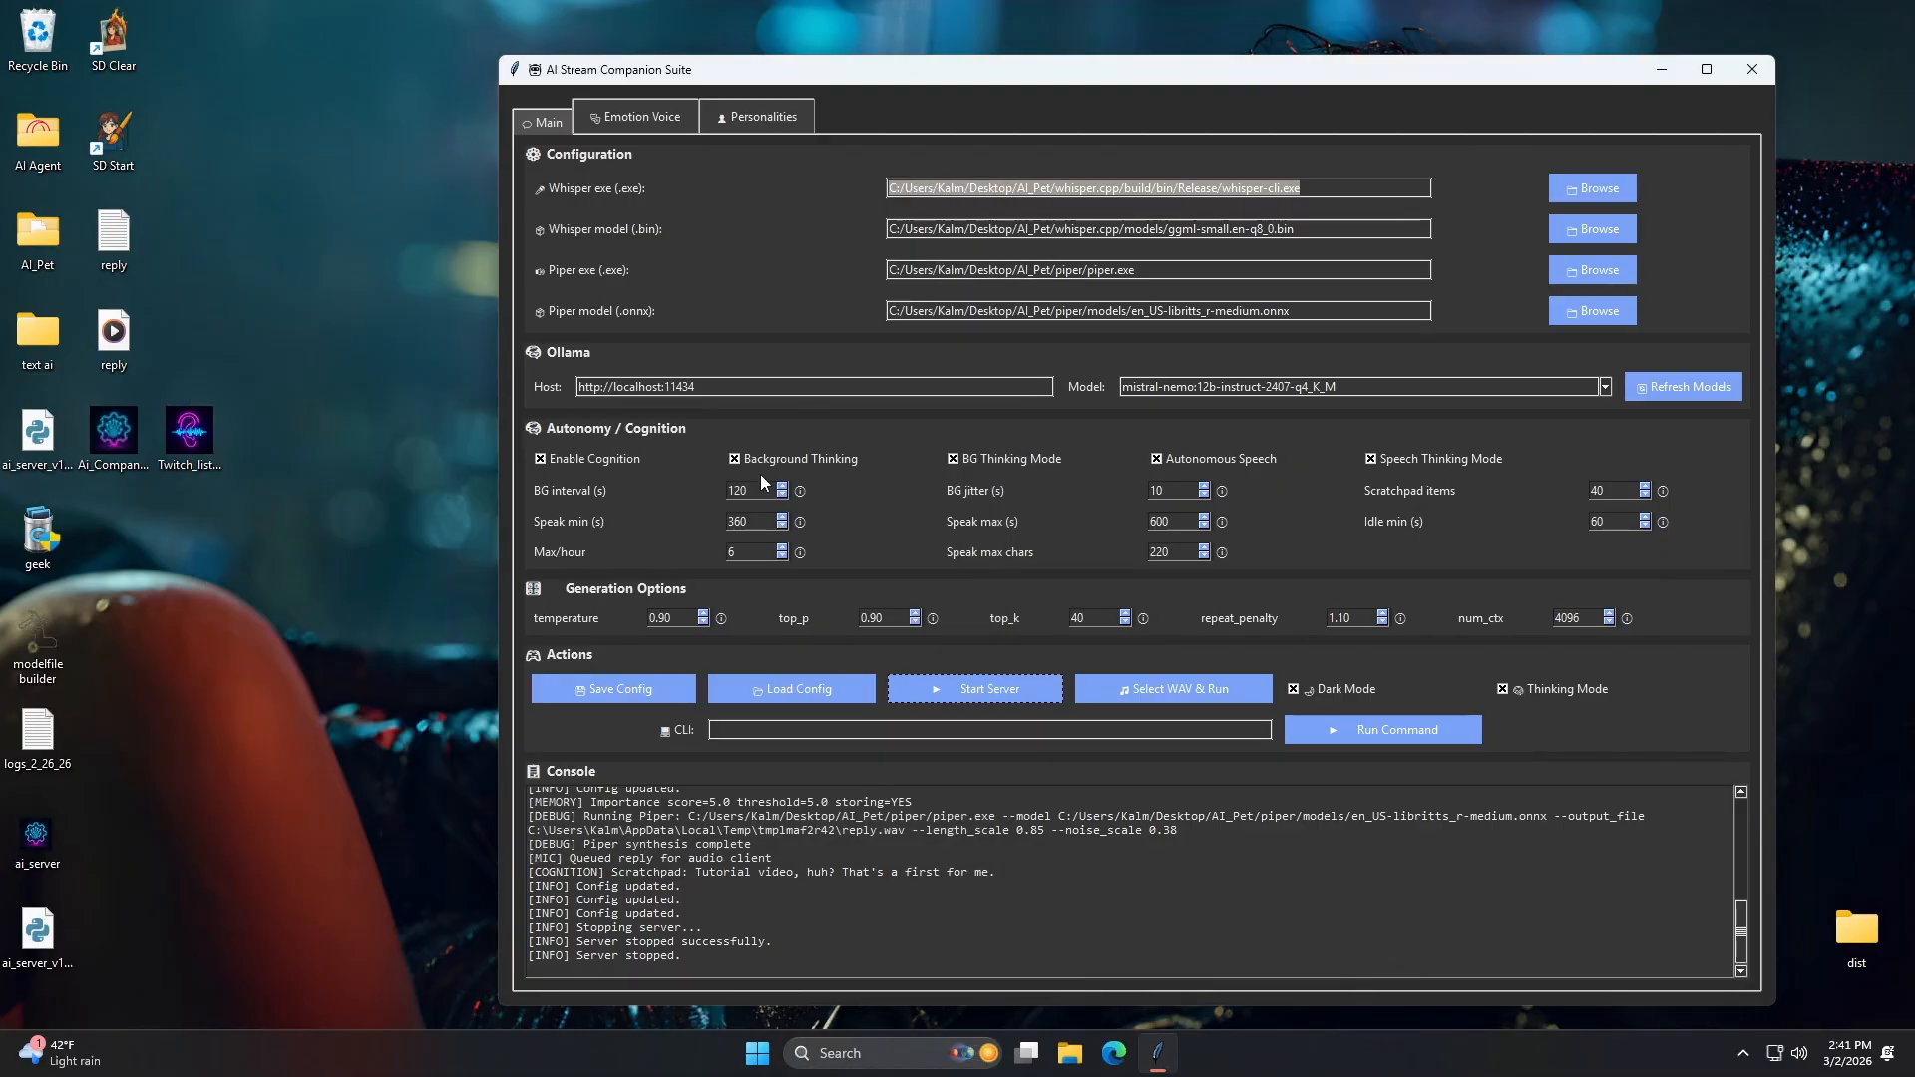
Open Task Manager and examine the CPU, memory and GPU performance, ending on the dedicated GPU memory usage.
right_click(632, 1065)
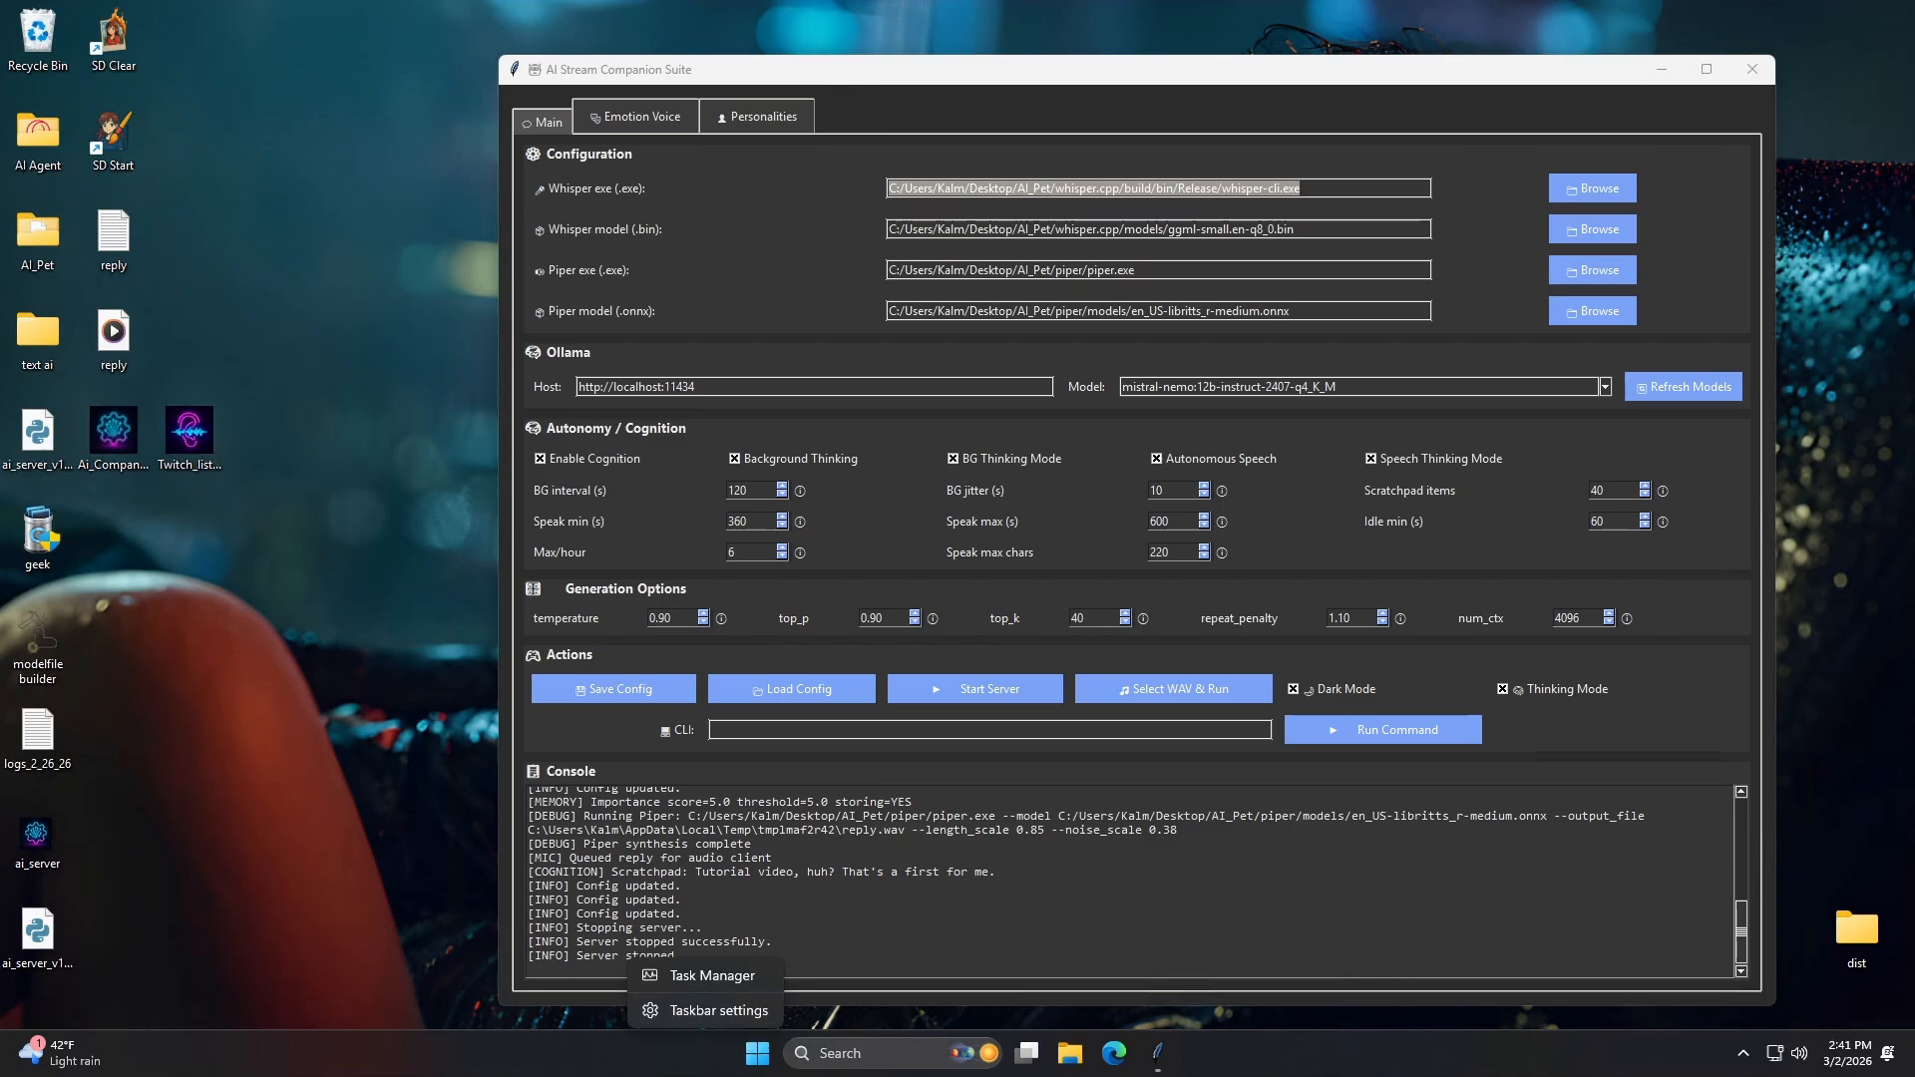
left_click(631, 1071)
left_click(686, 1028)
right_click(666, 1064)
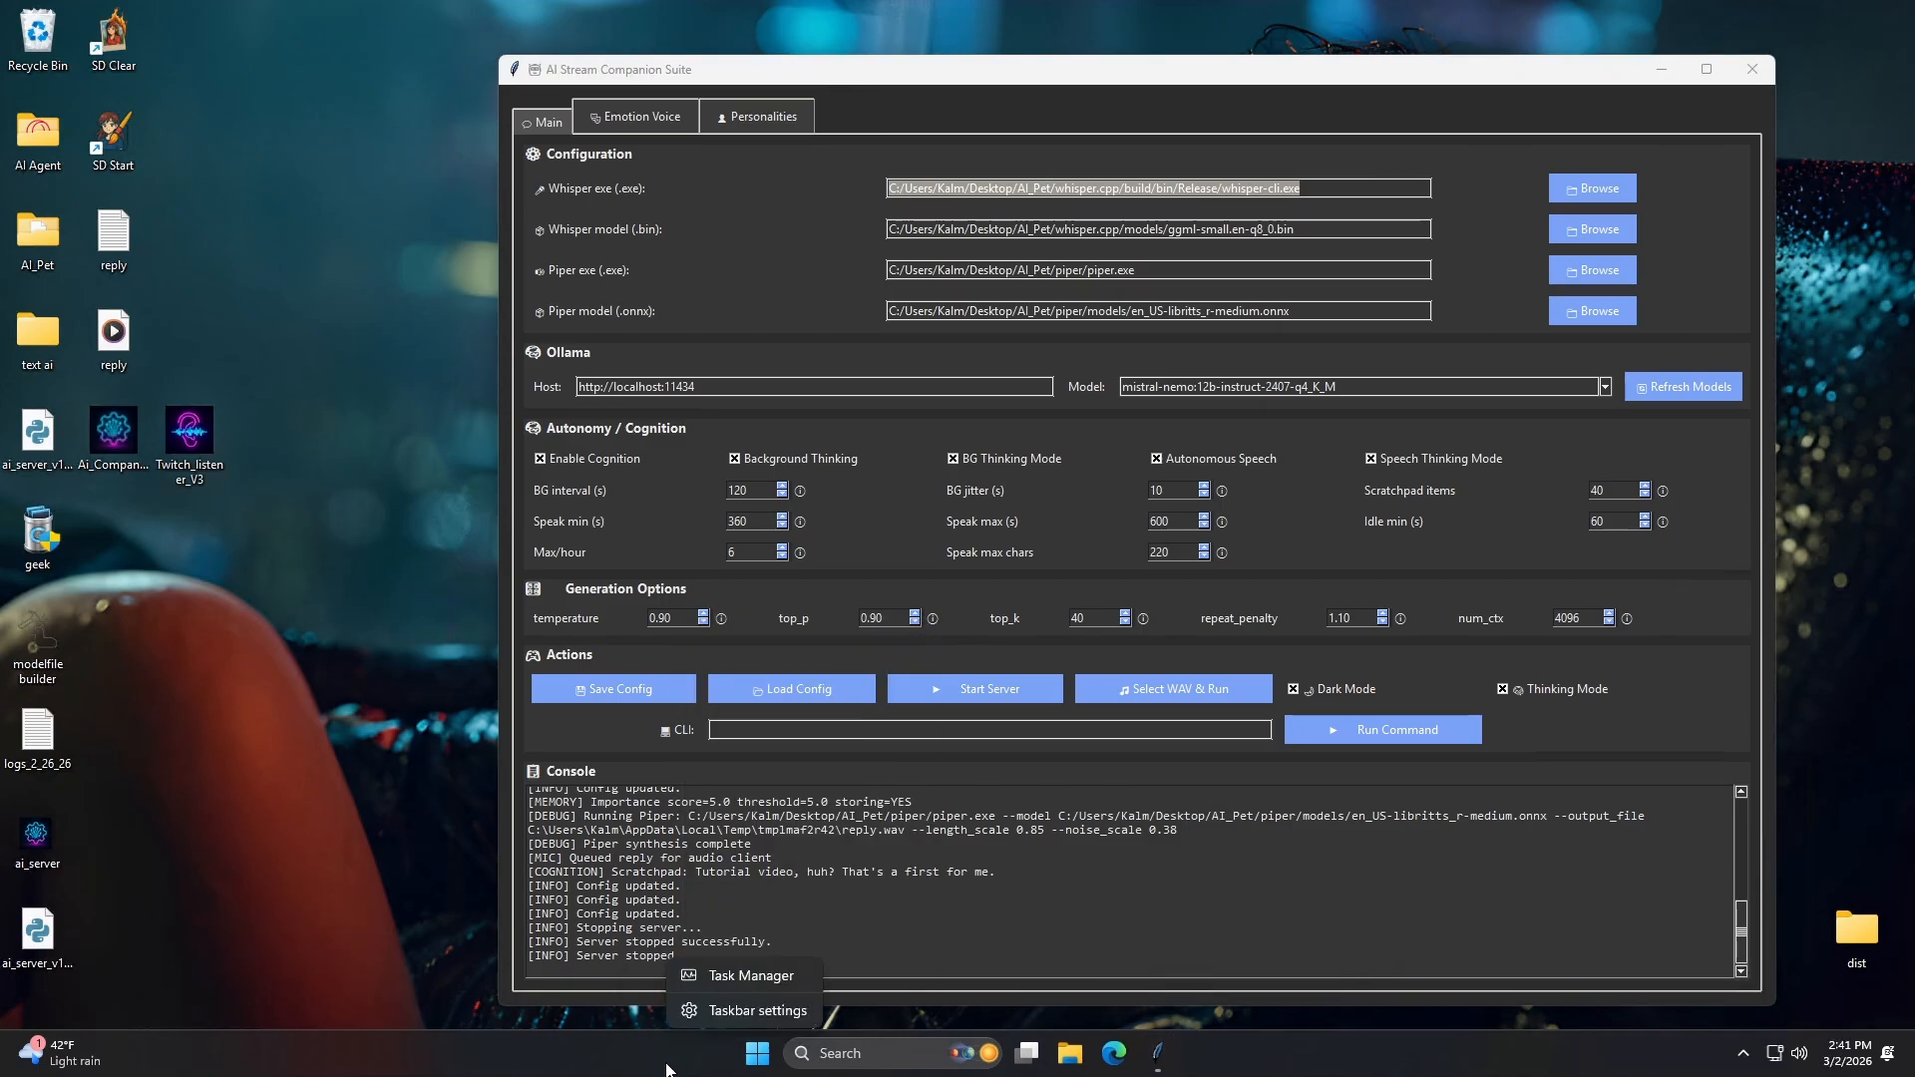
left_click(715, 977)
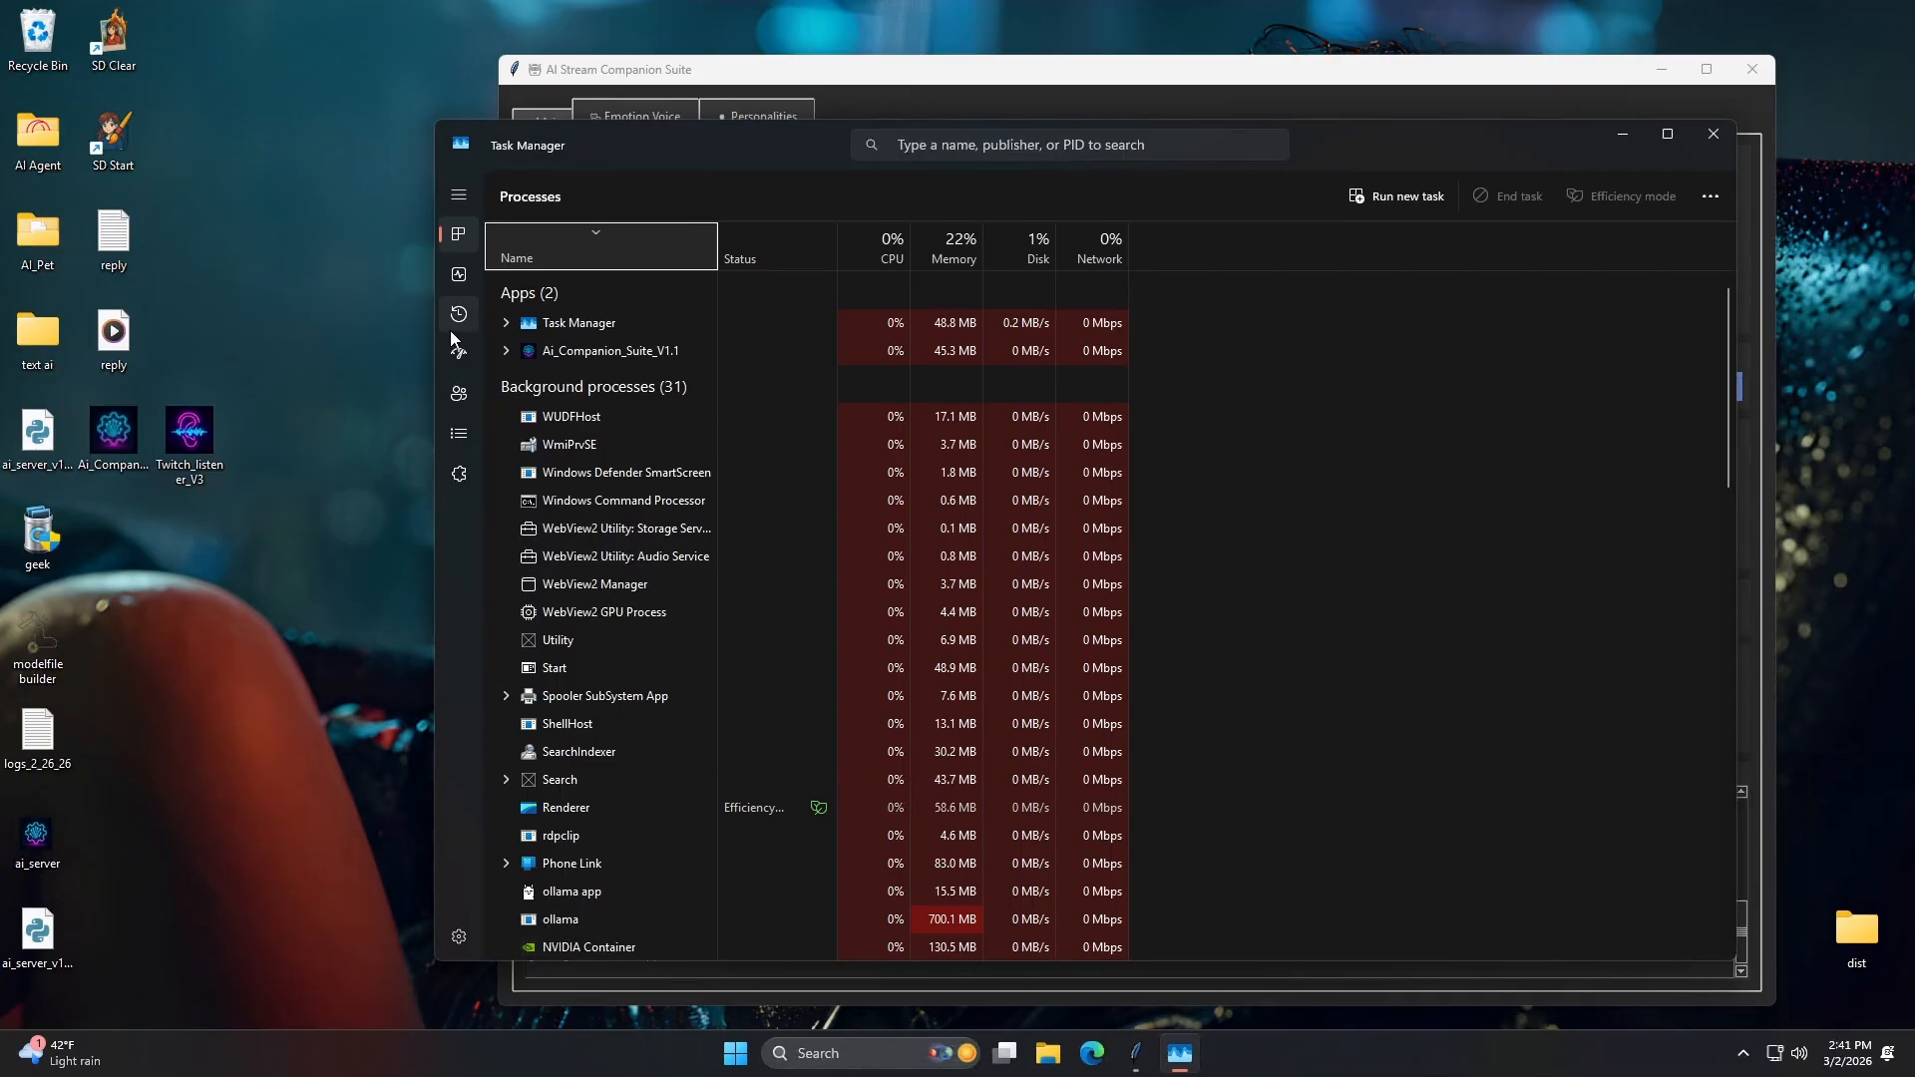
left_click(459, 275)
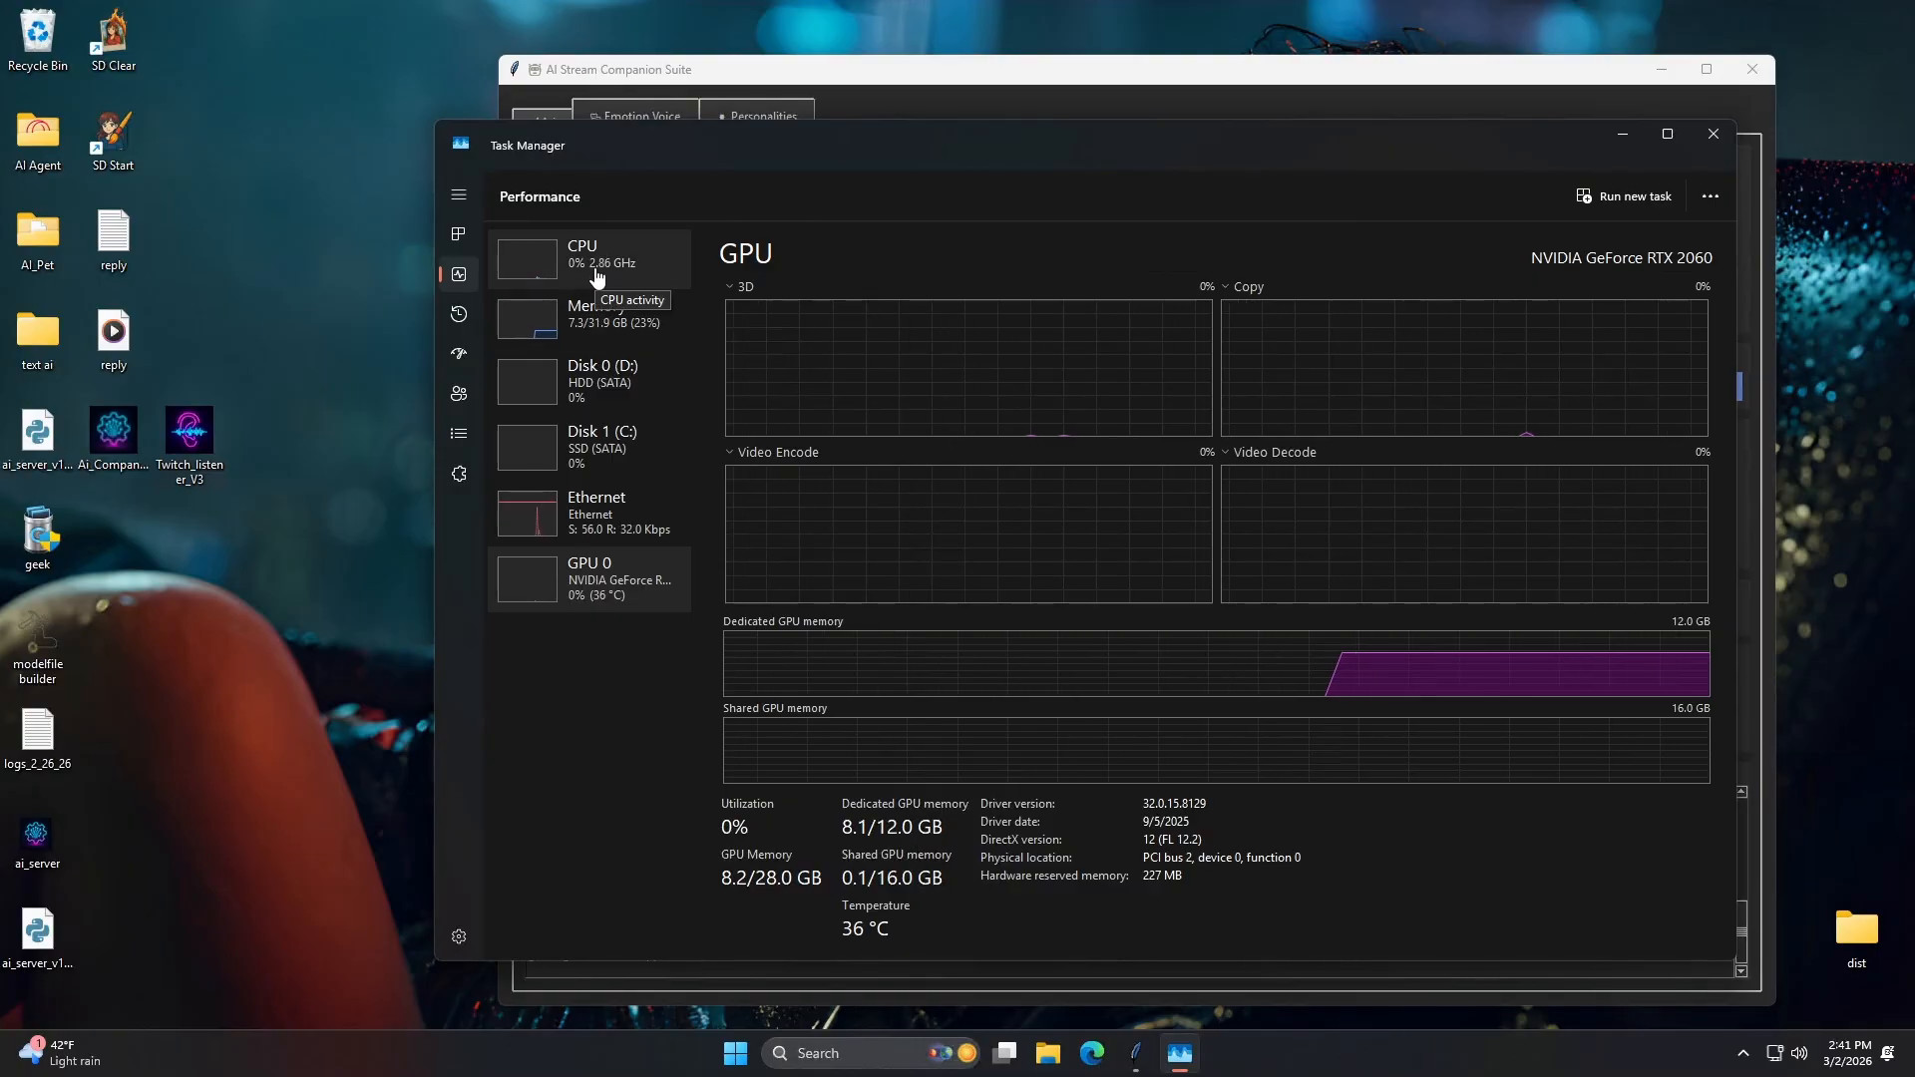
left_click(598, 277)
left_click(593, 309)
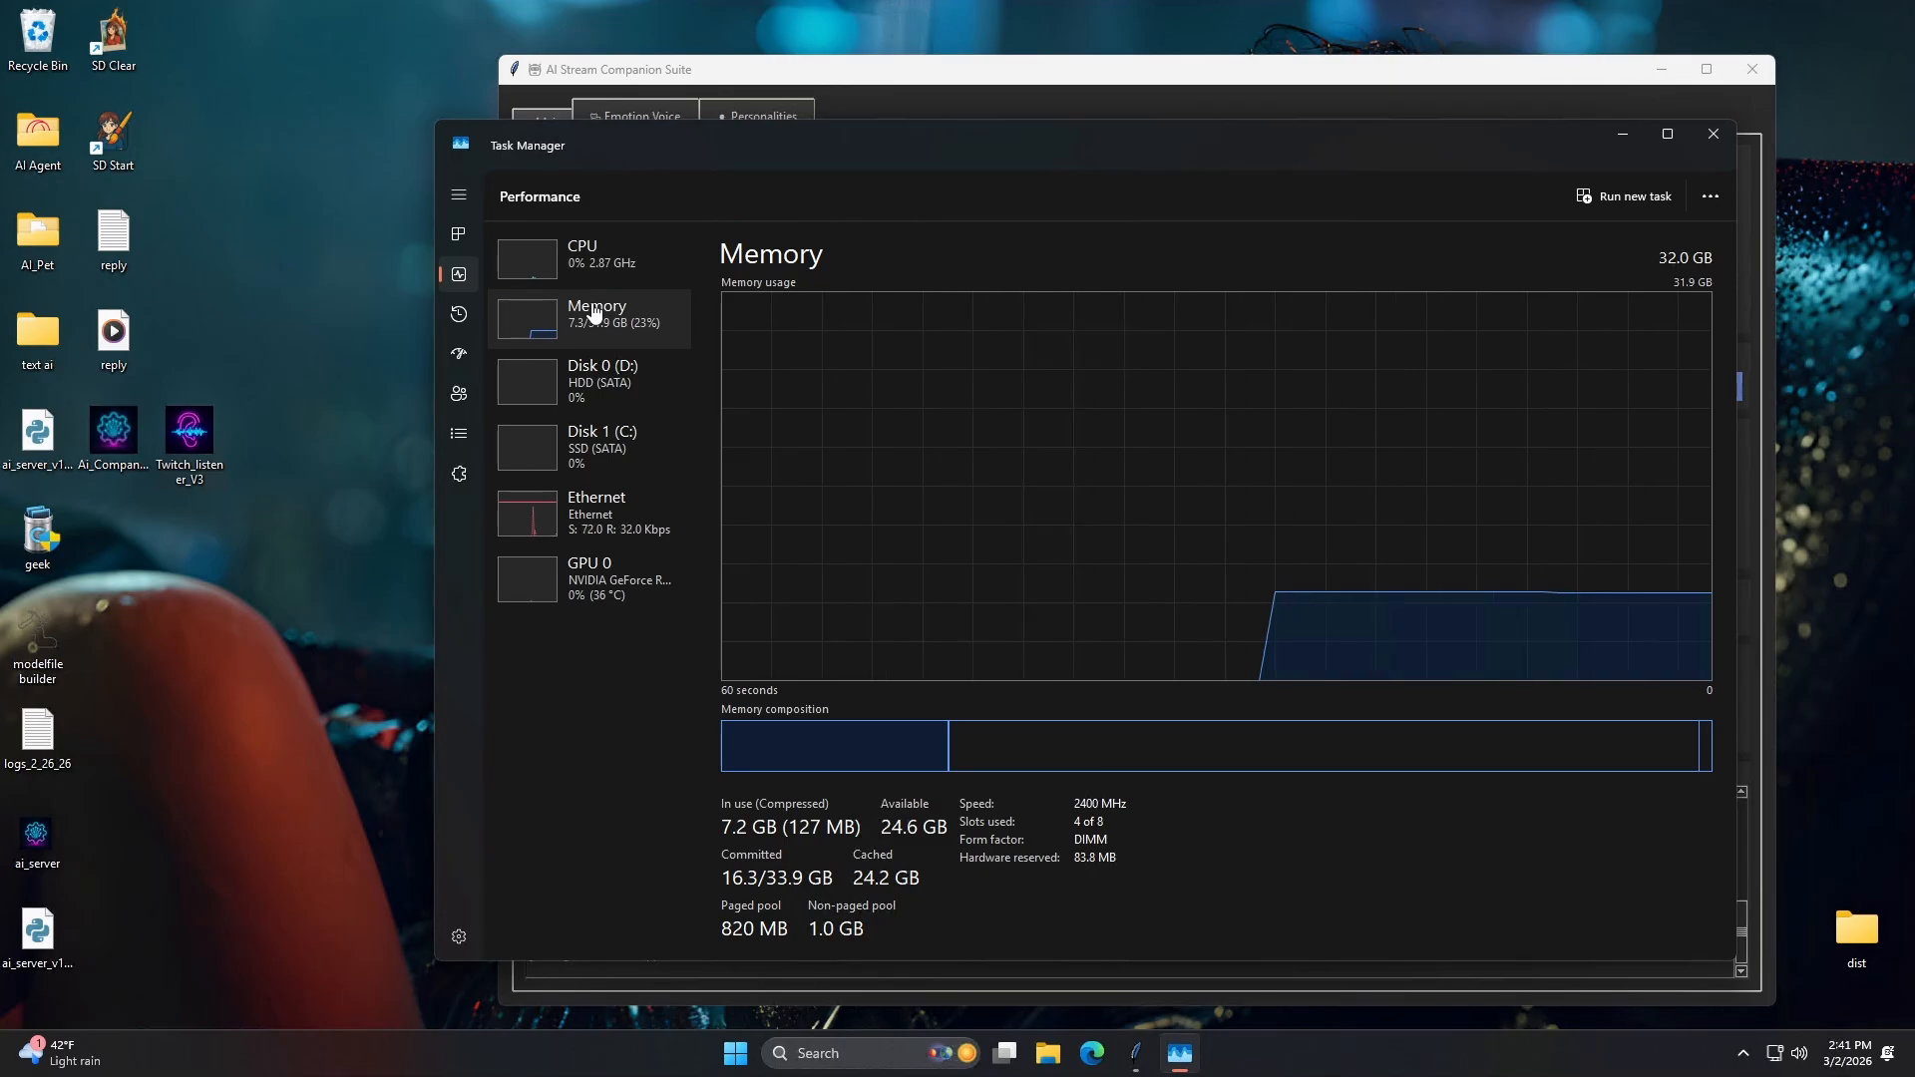
left_click(590, 580)
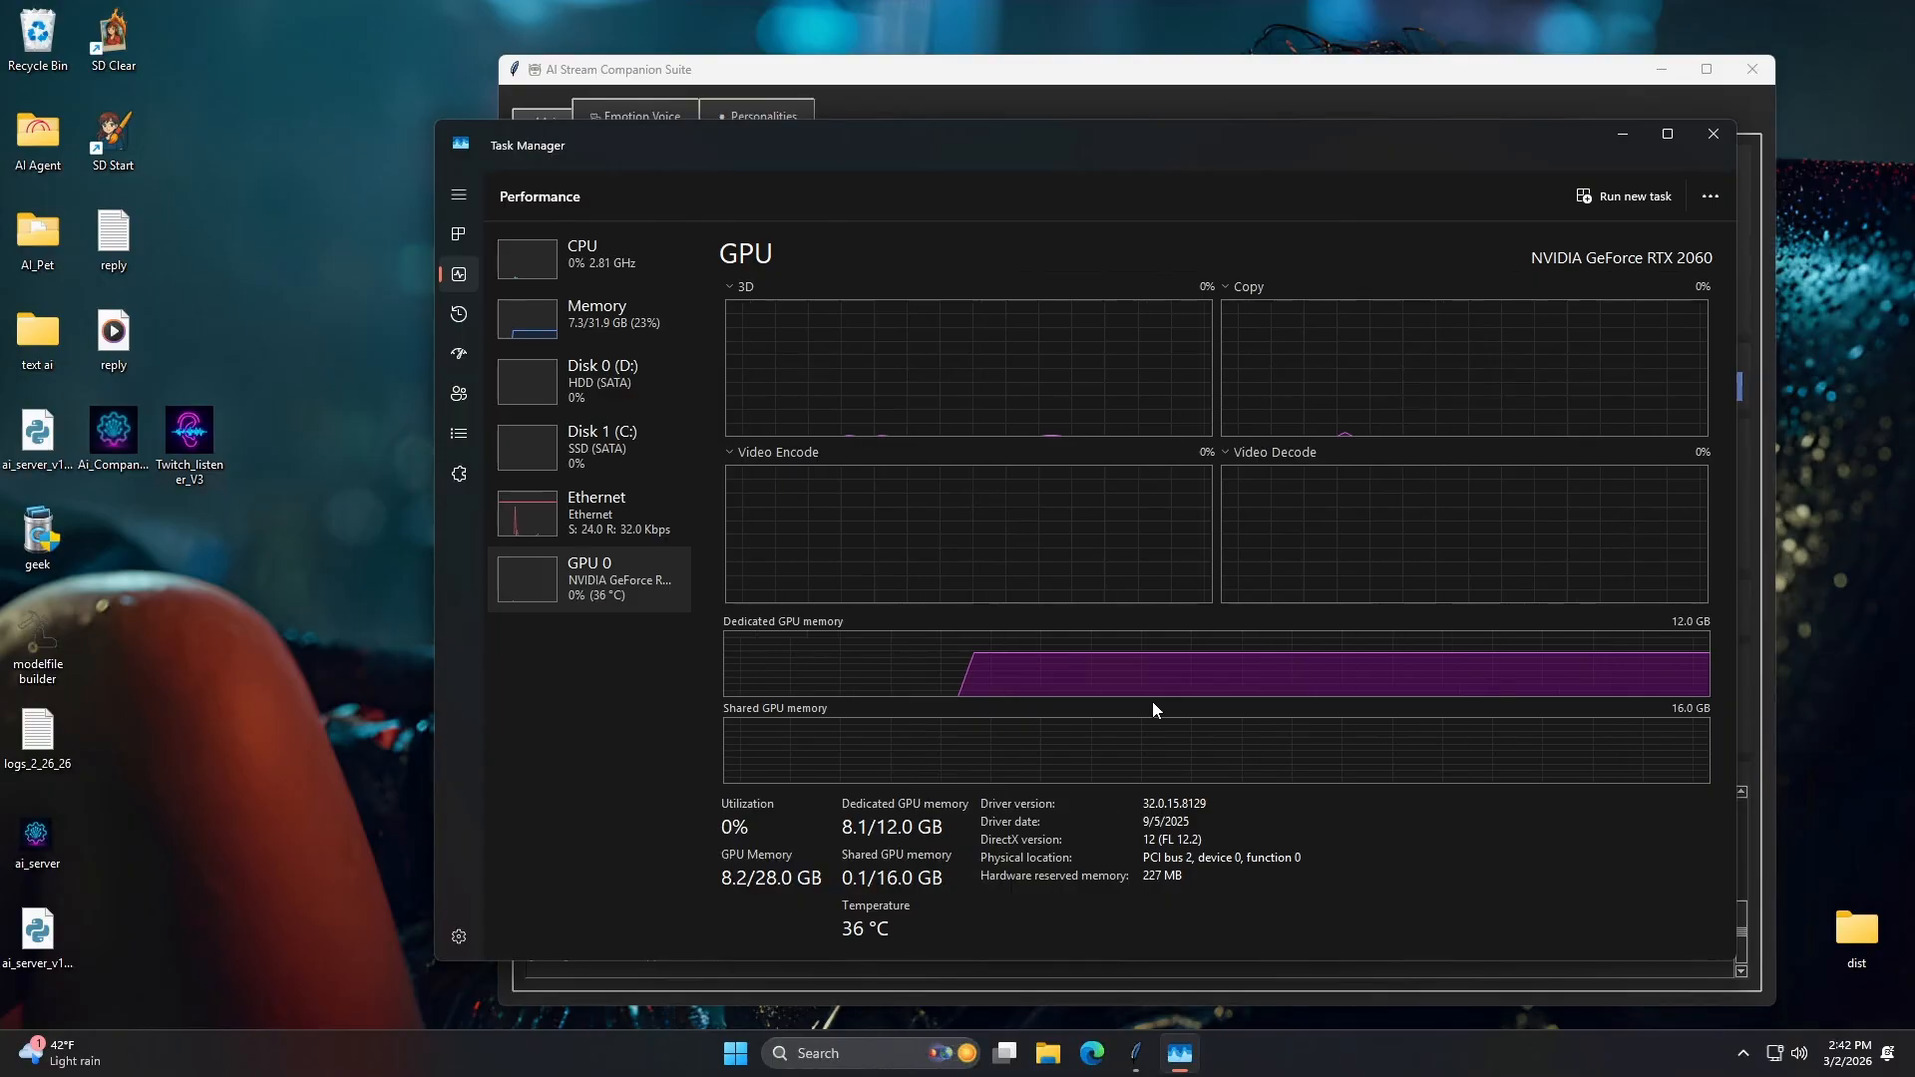
Minimize the remote session, and switch to Firefox with the Ollama download page in a maximized window.
mouse_move(1298, 4)
left_click(1137, 11)
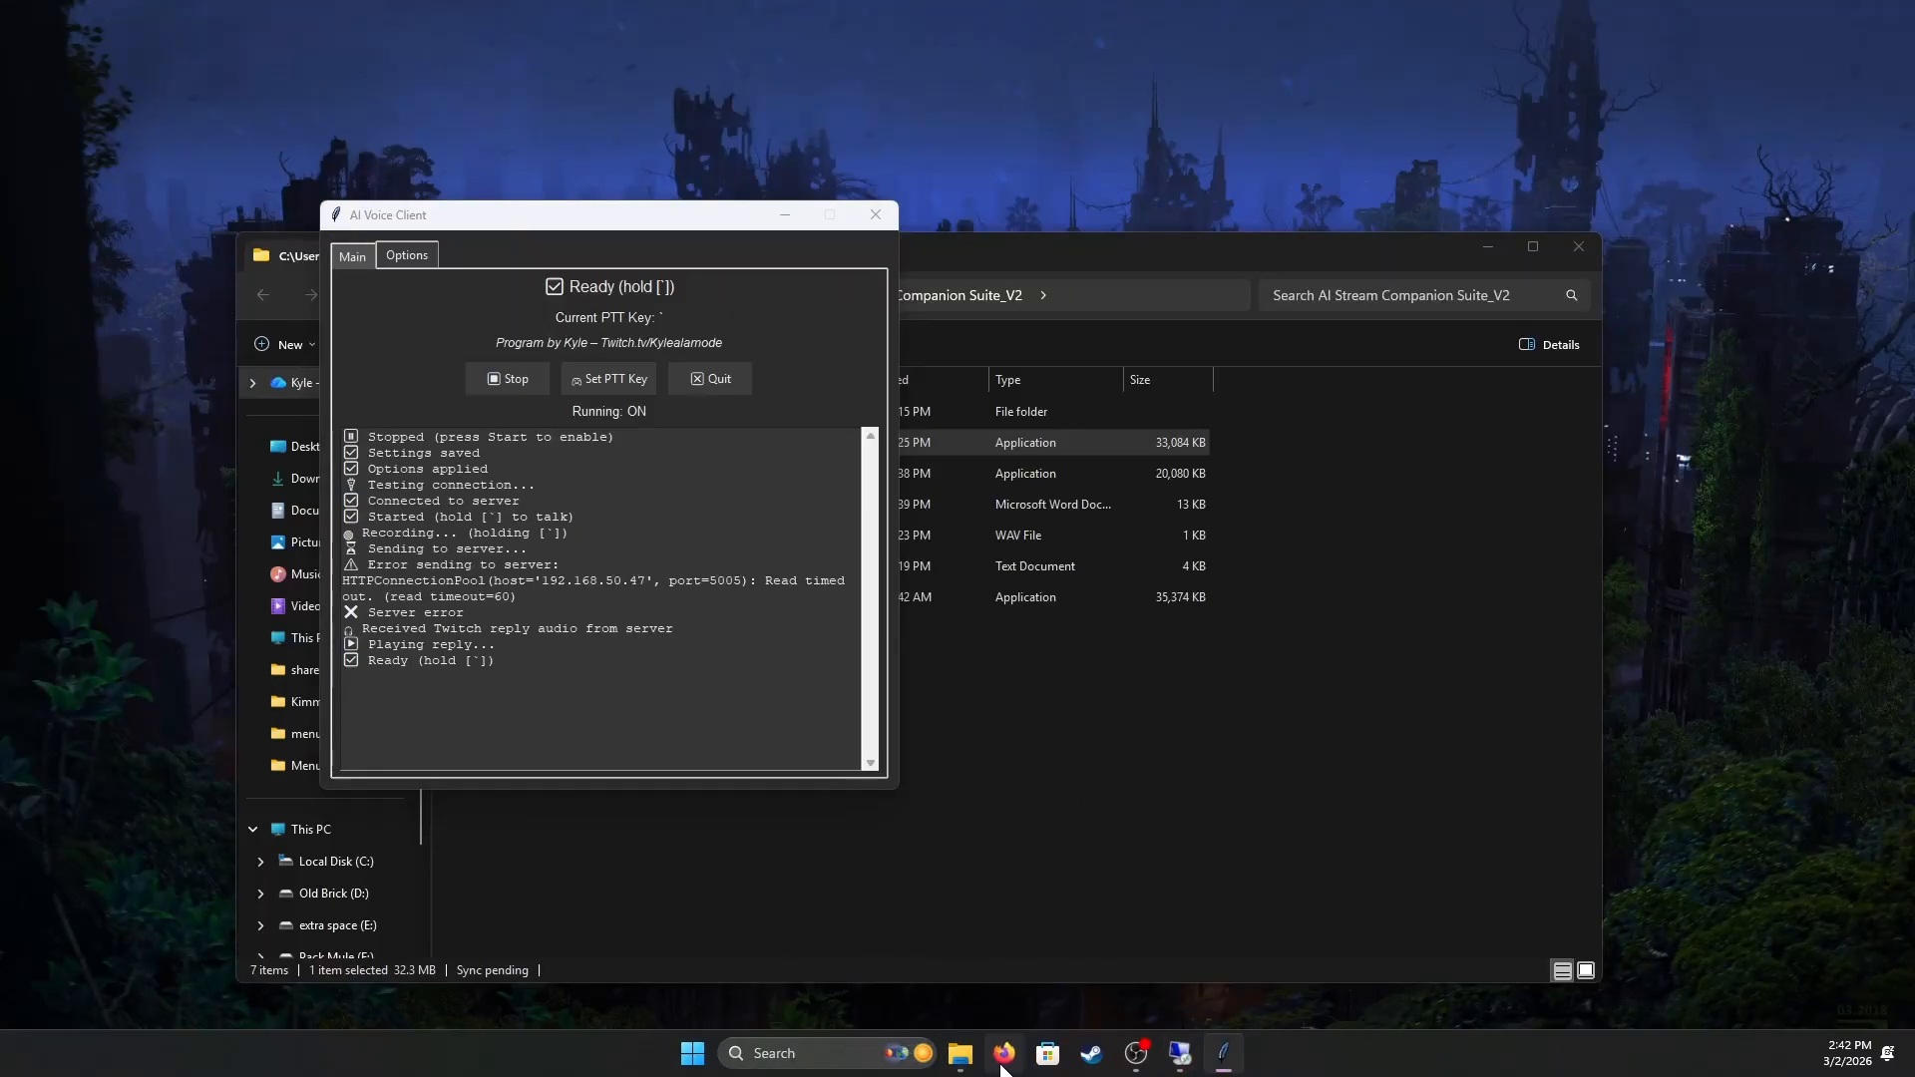
left_click(1003, 1054)
left_click_drag(1103, 111, 0, 239)
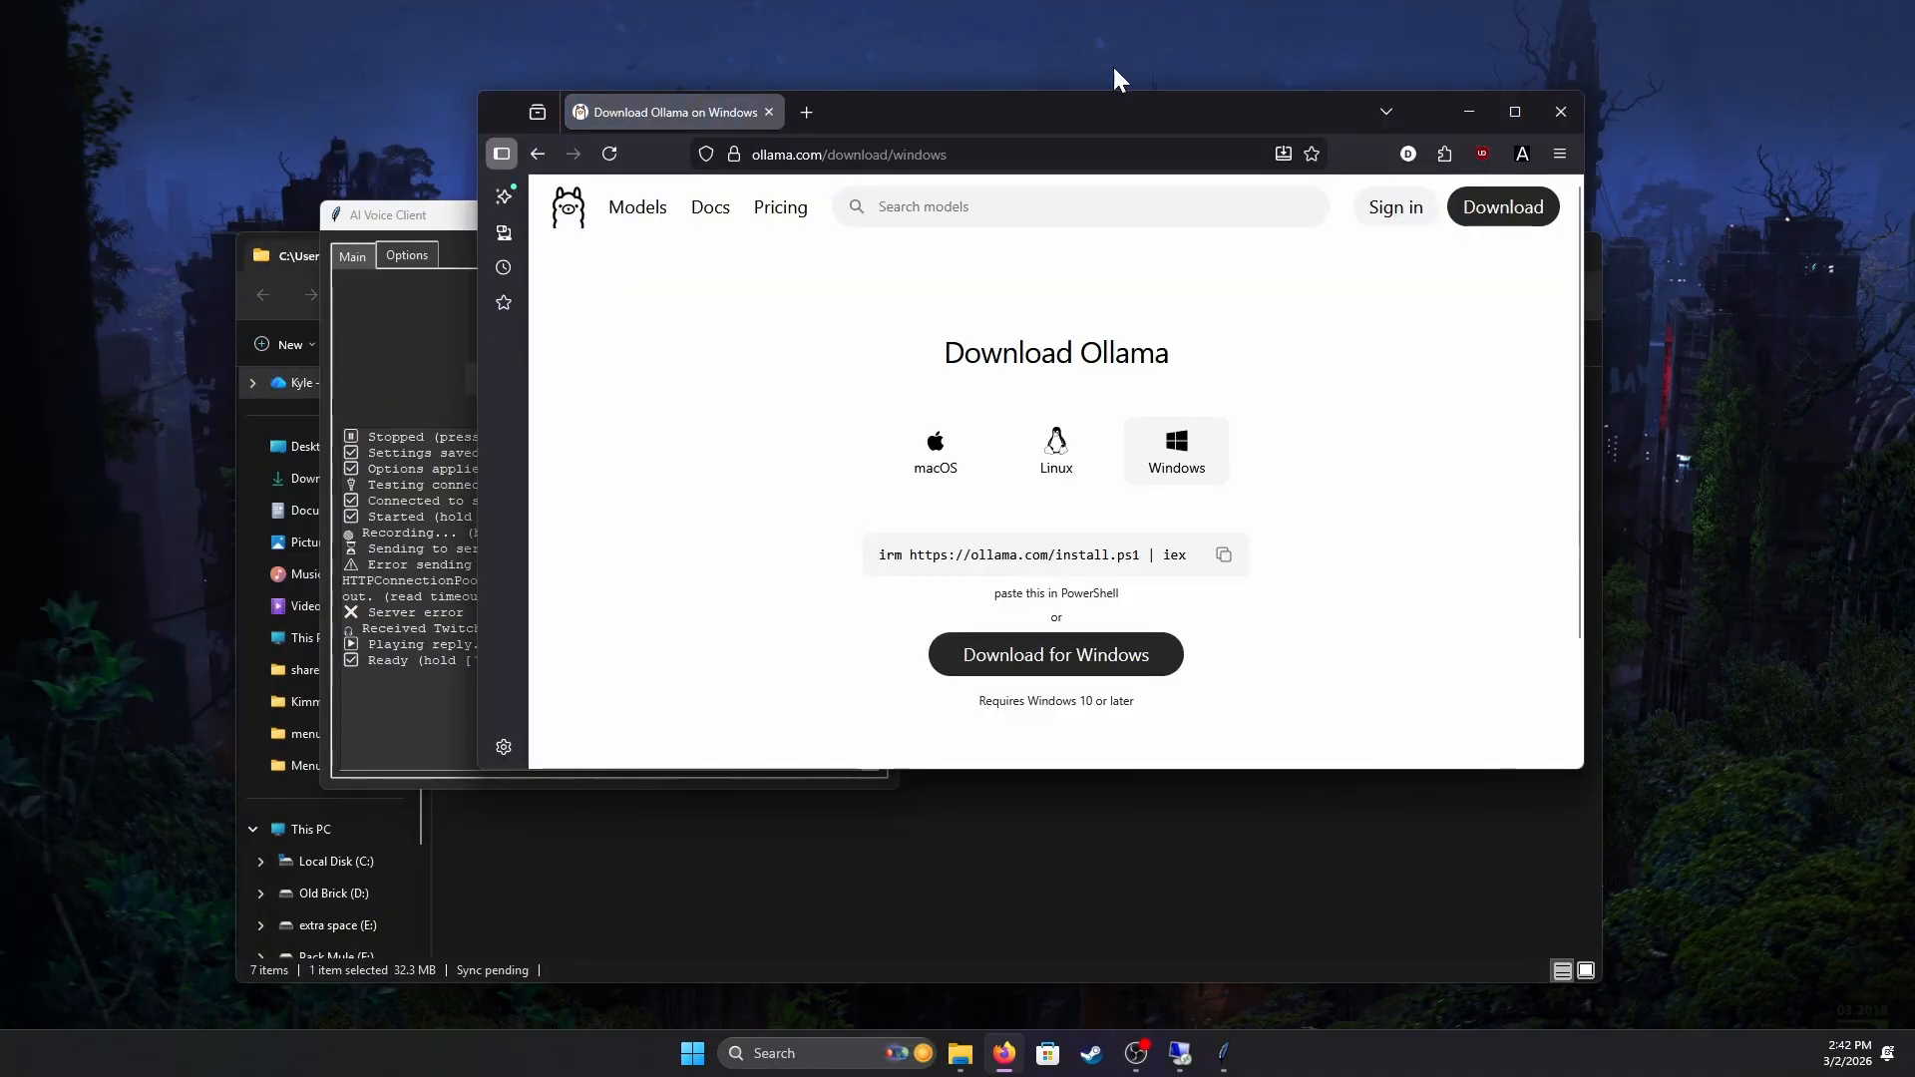
left_click(1526, 120)
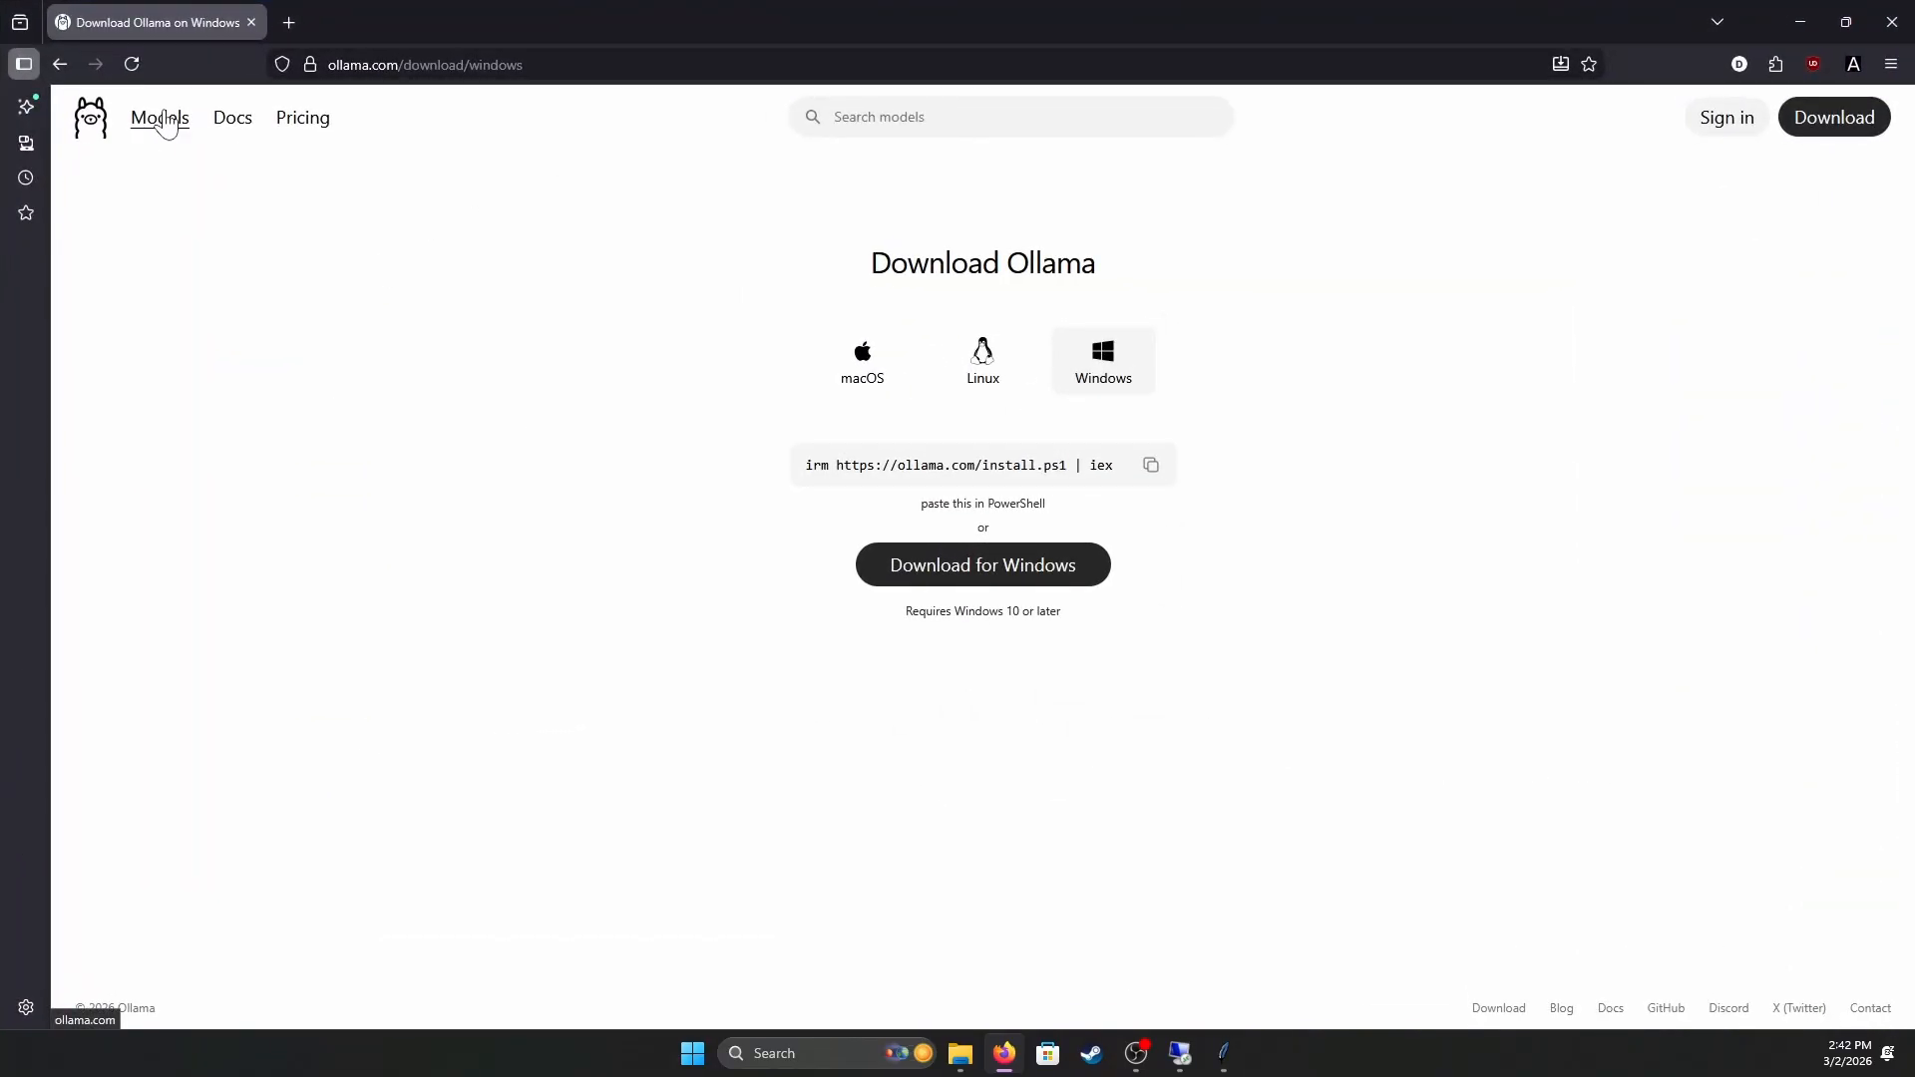
Search Ollama's model library for "gemini", and open the full list of tags for the gemma model.
left_click(165, 120)
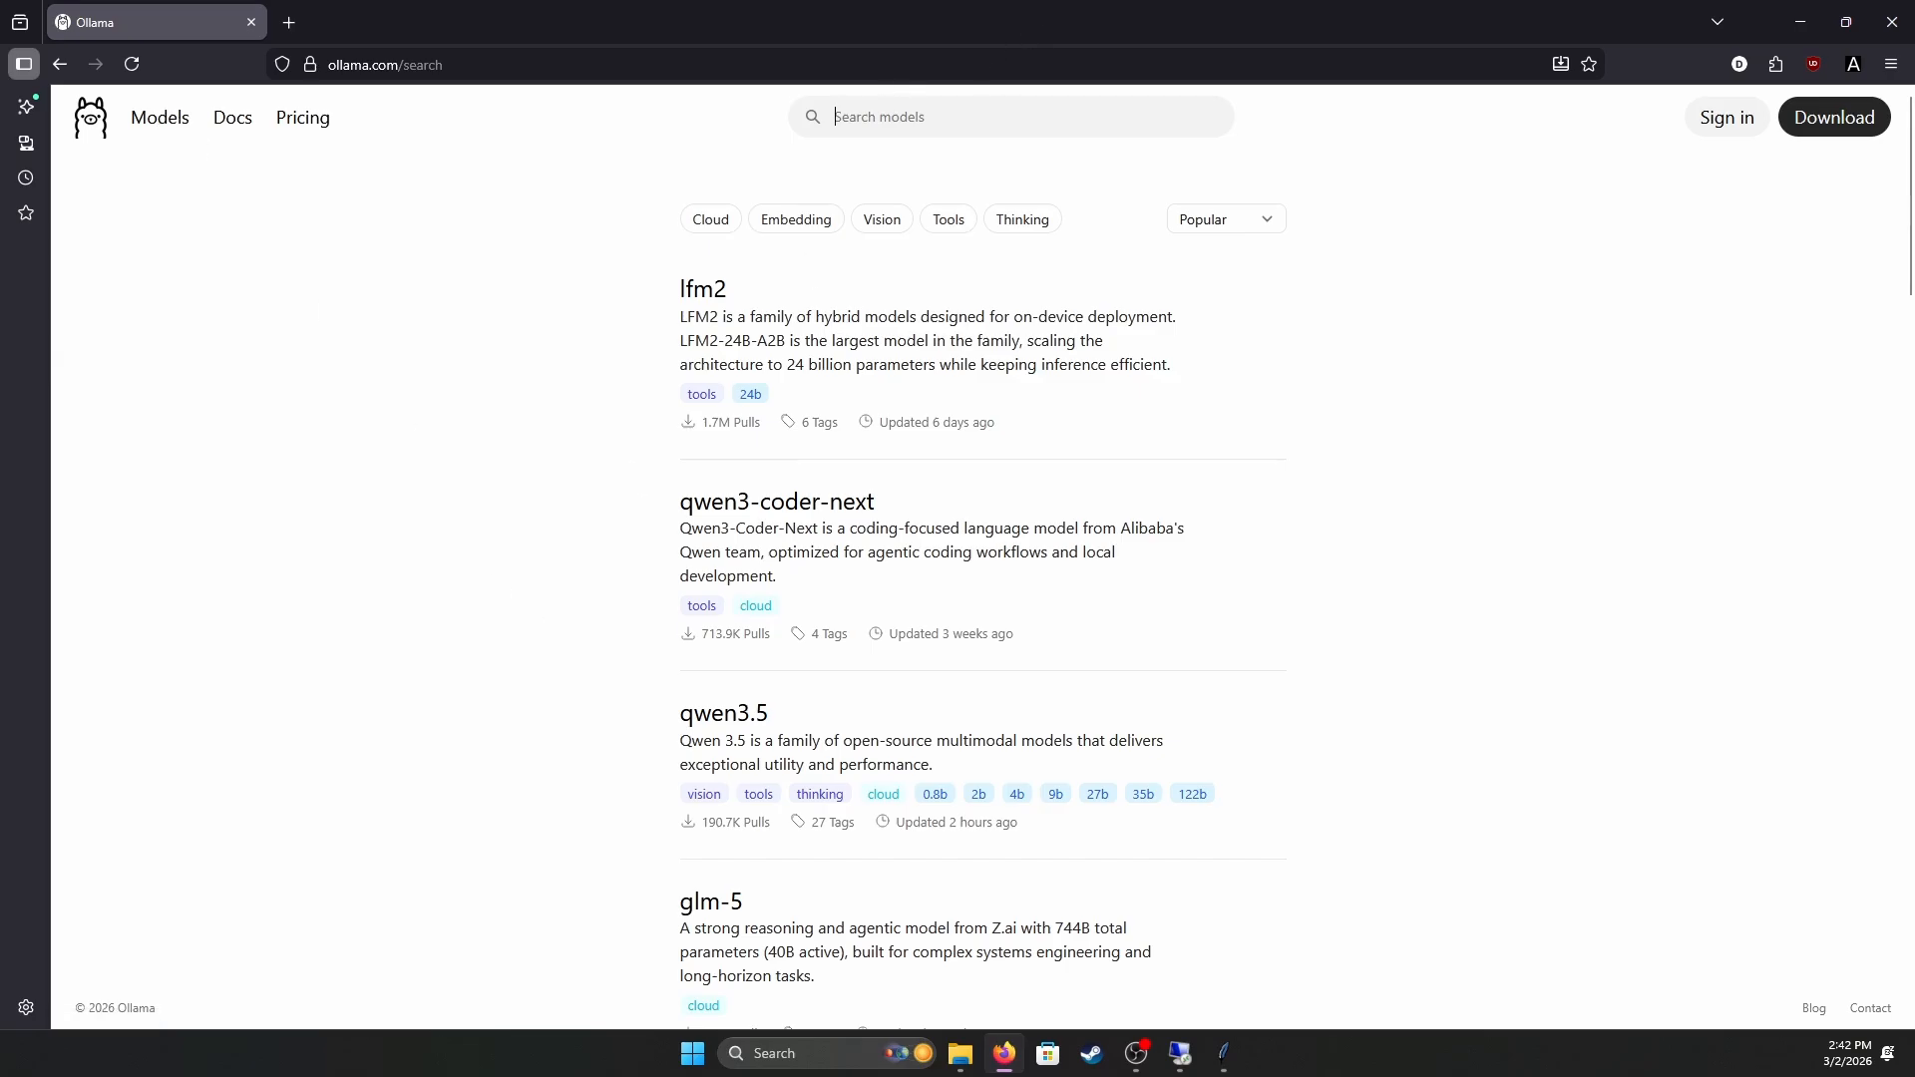
type("gemini")
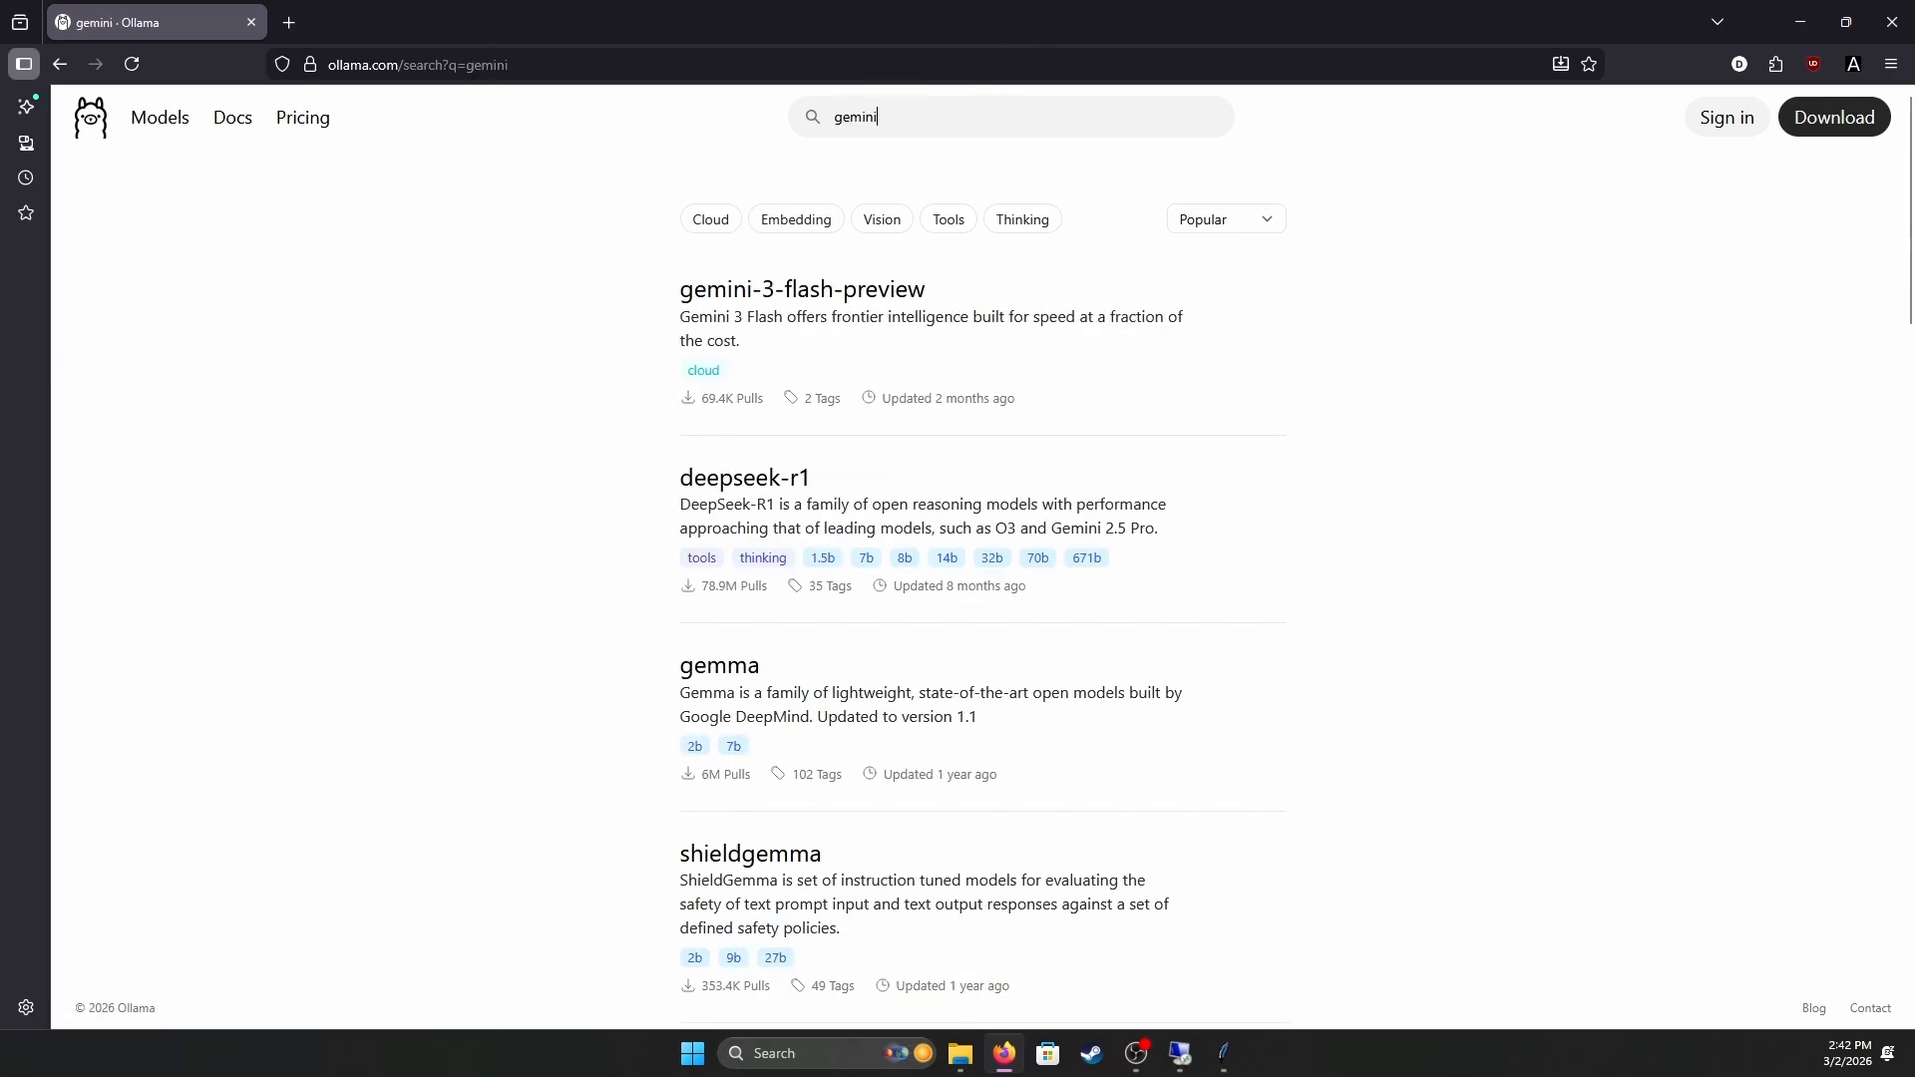
left_click(732, 675)
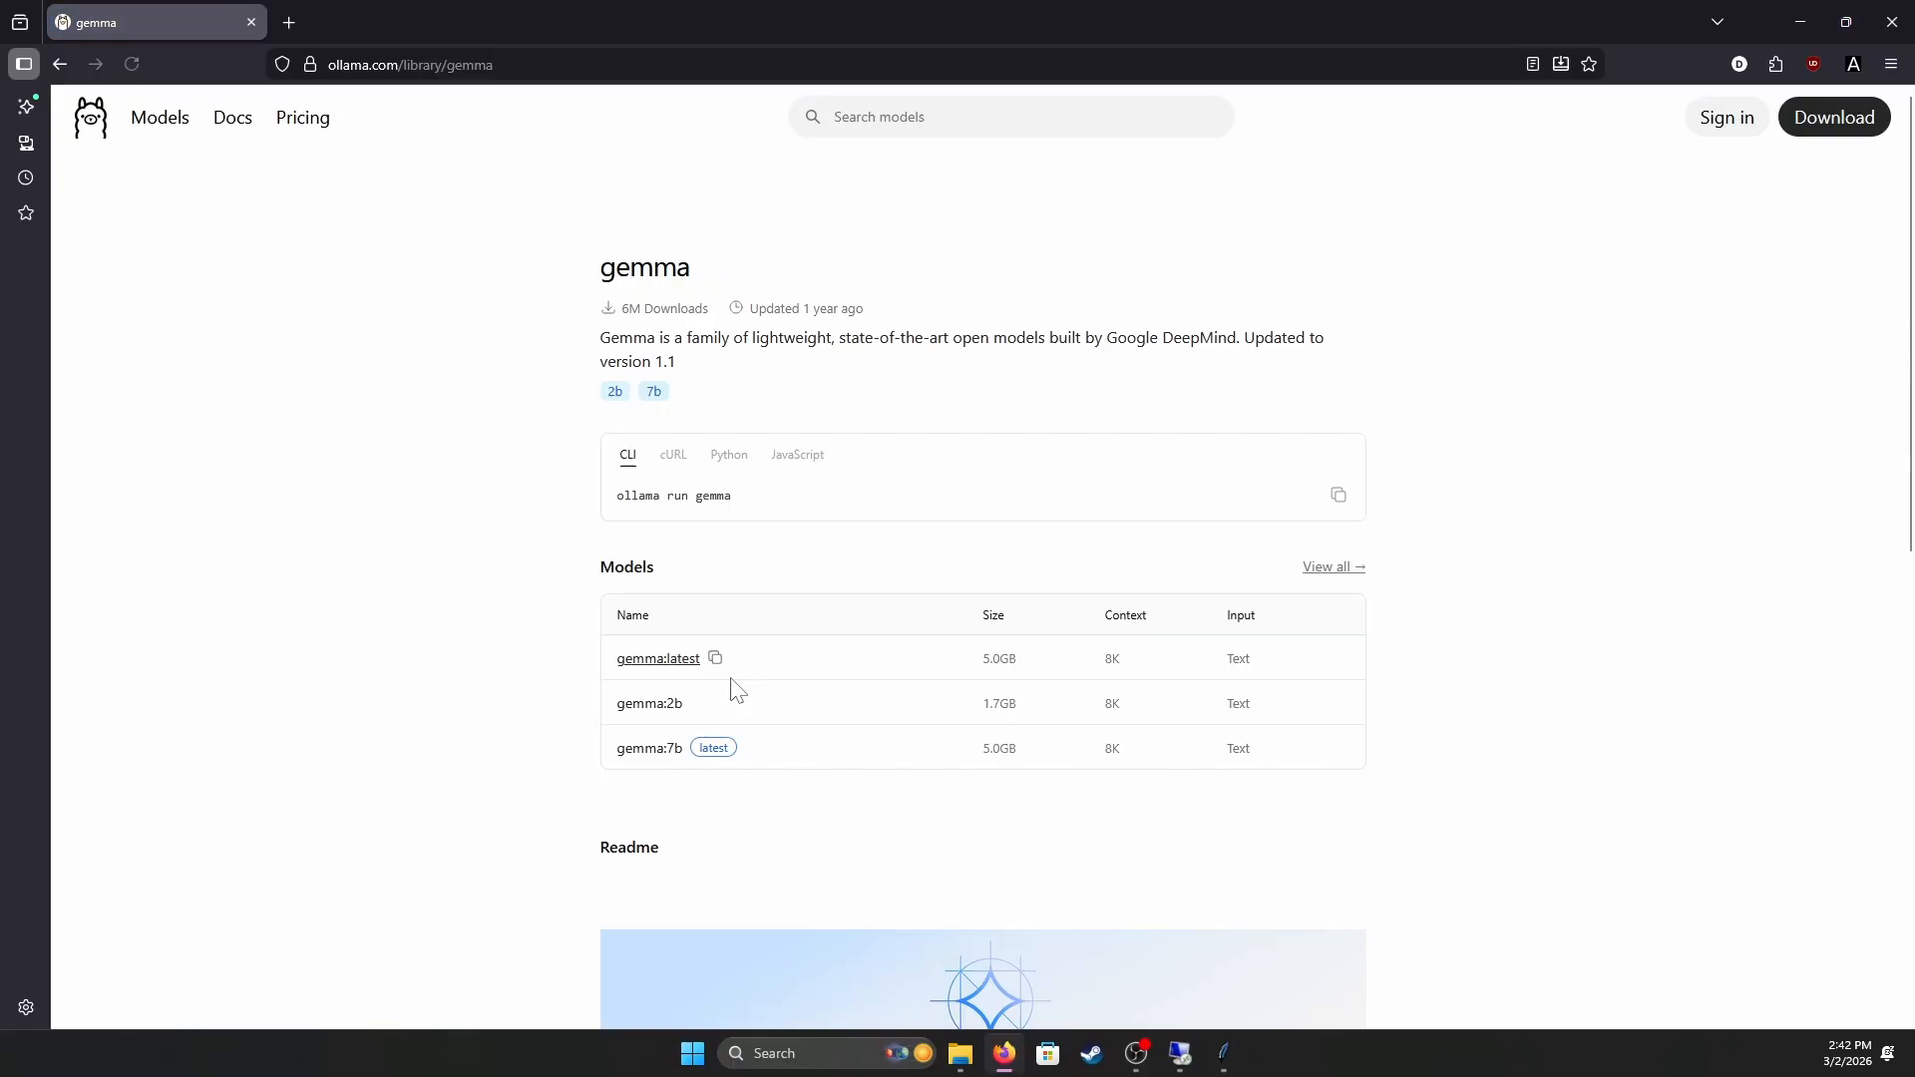
left_click(1345, 567)
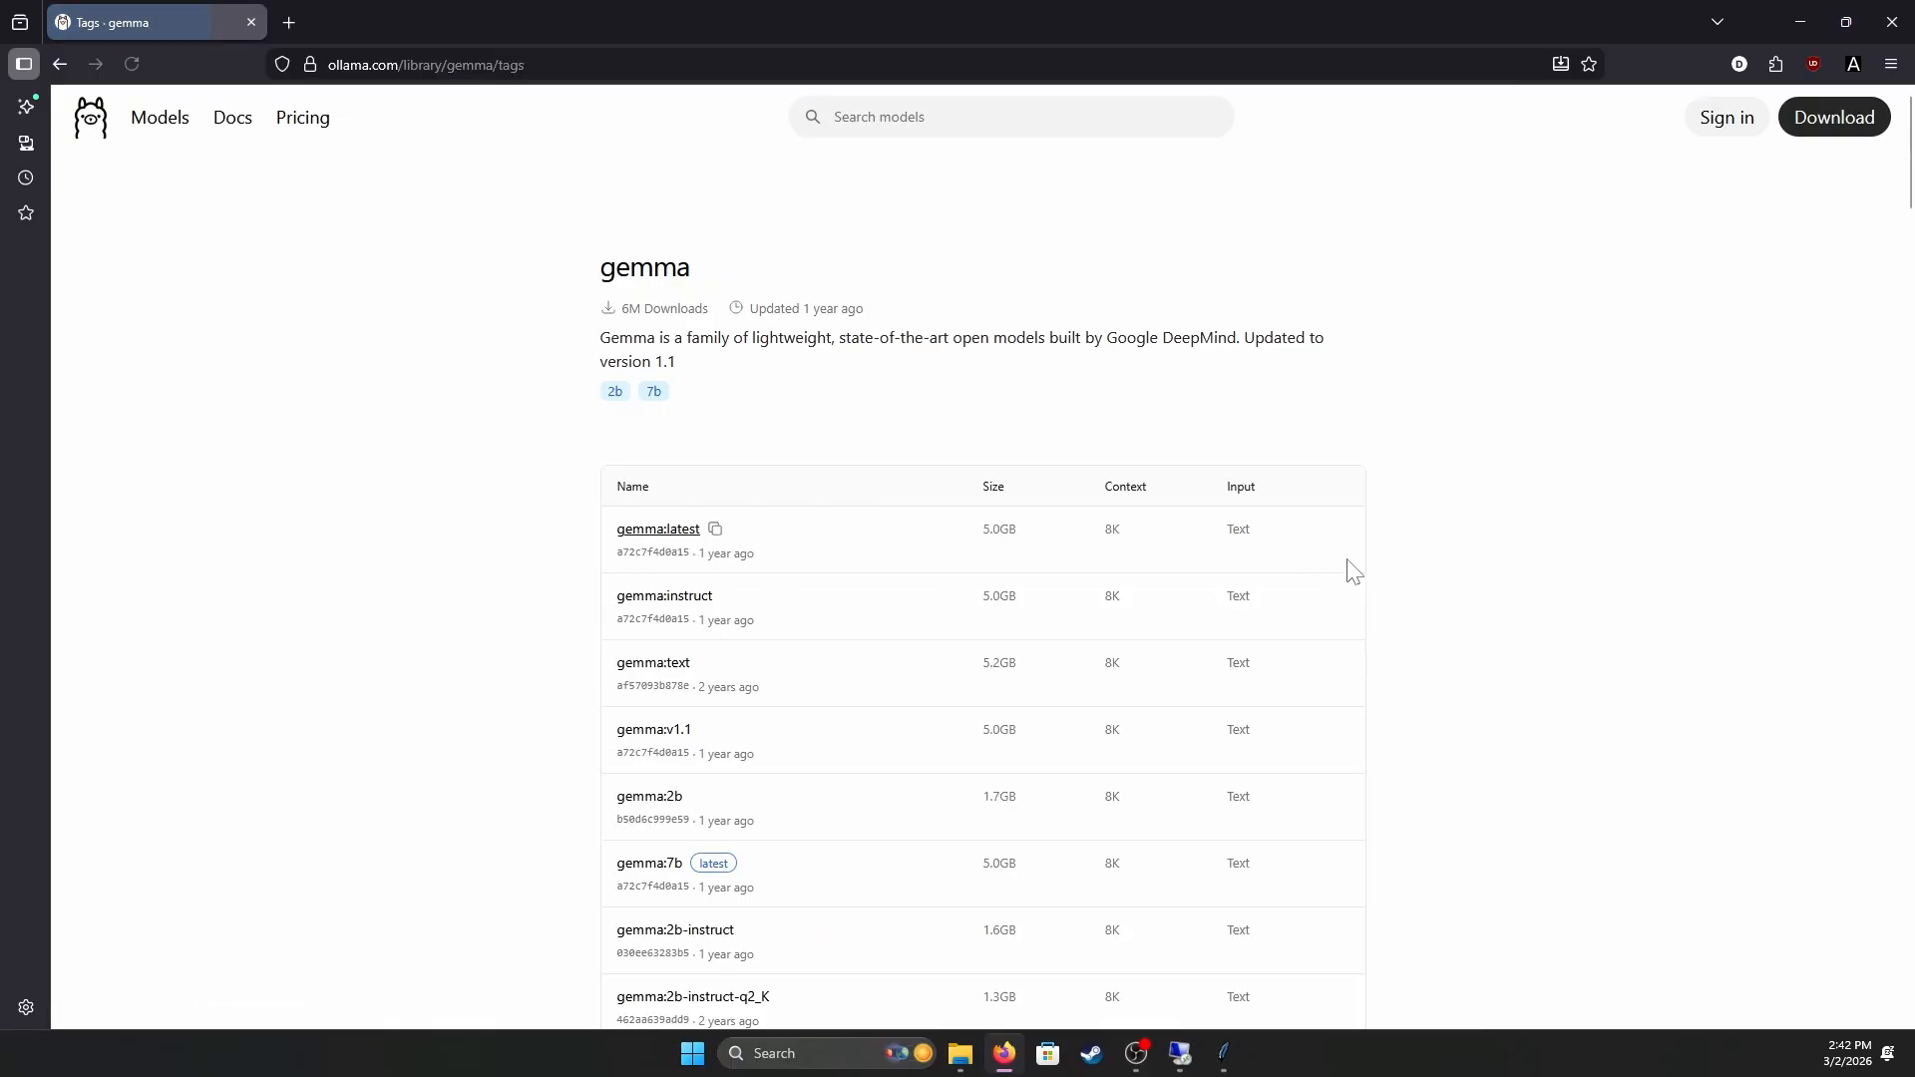
Examine the gemma 2b instruct variants in the tag list, comparing their quantization names and file sizes.
scroll(836, 489, "down", 3)
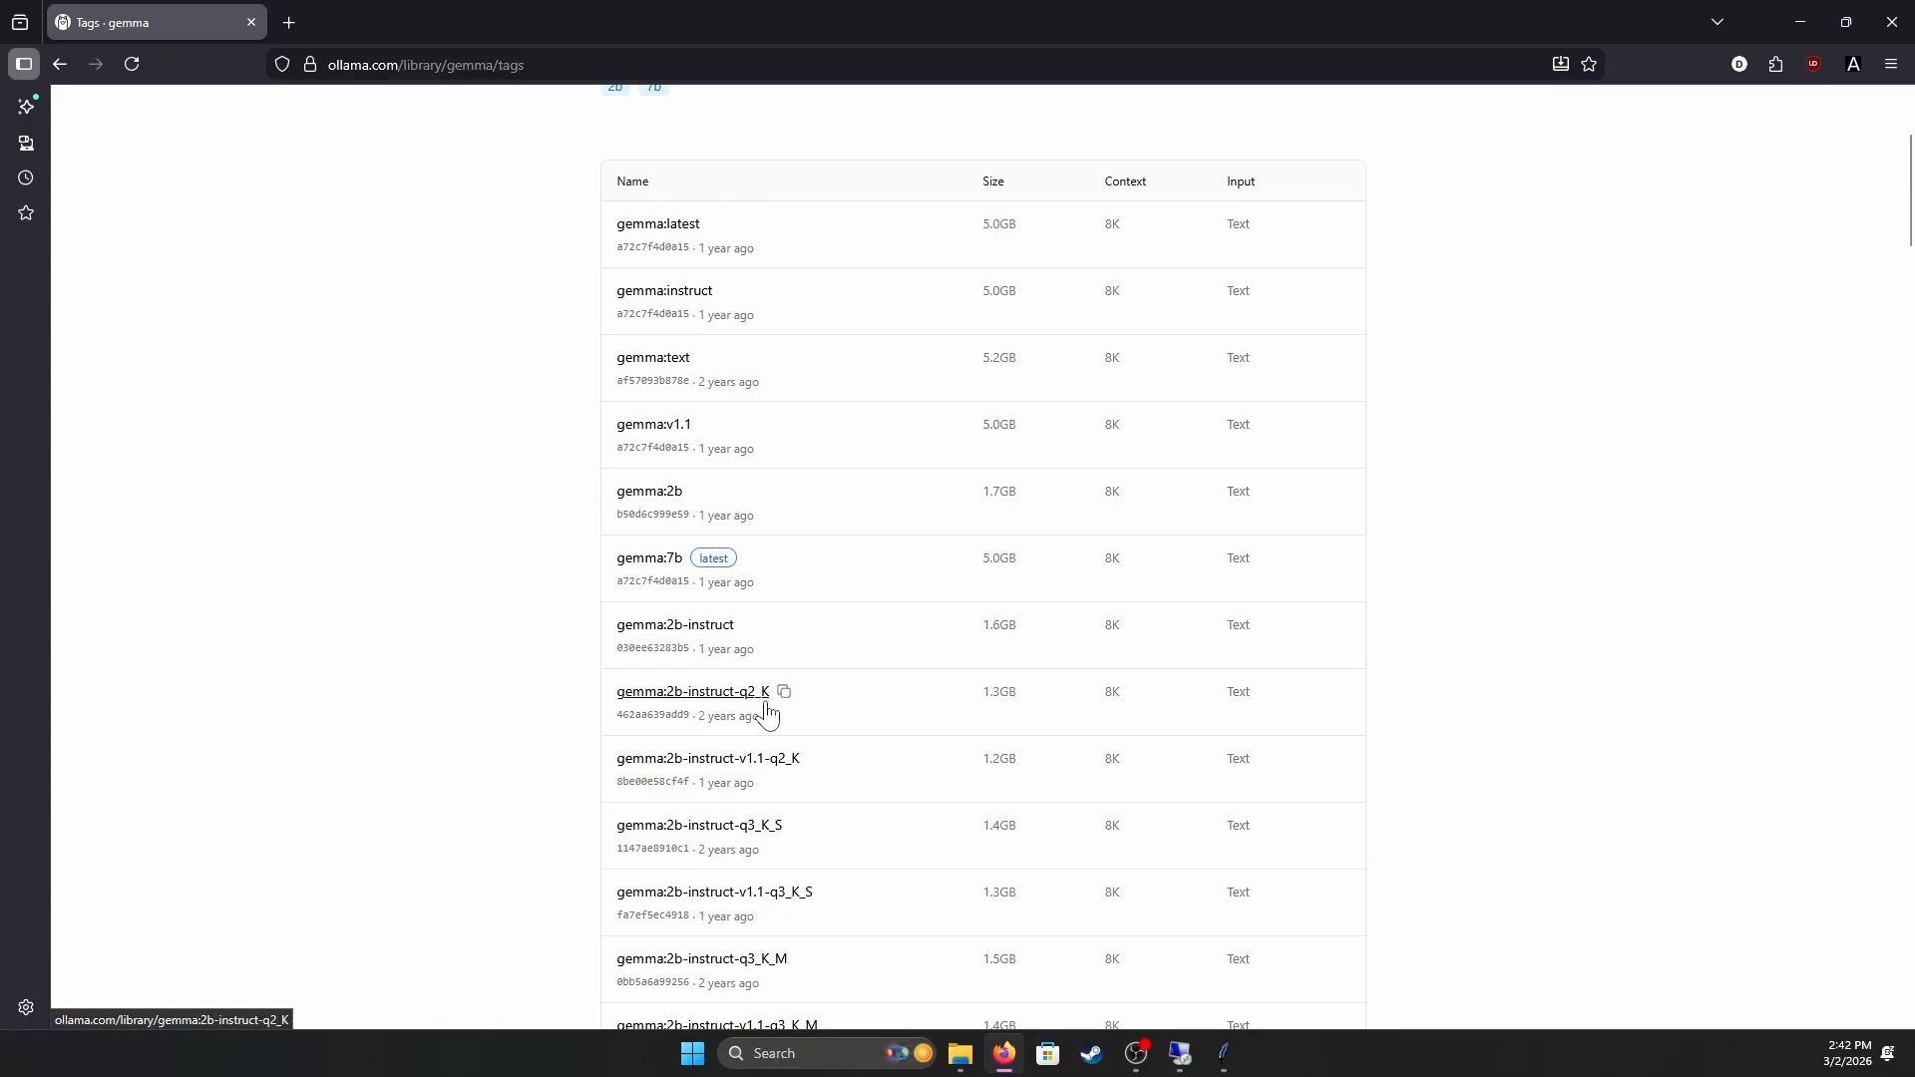
scroll(768, 710, "down", 4)
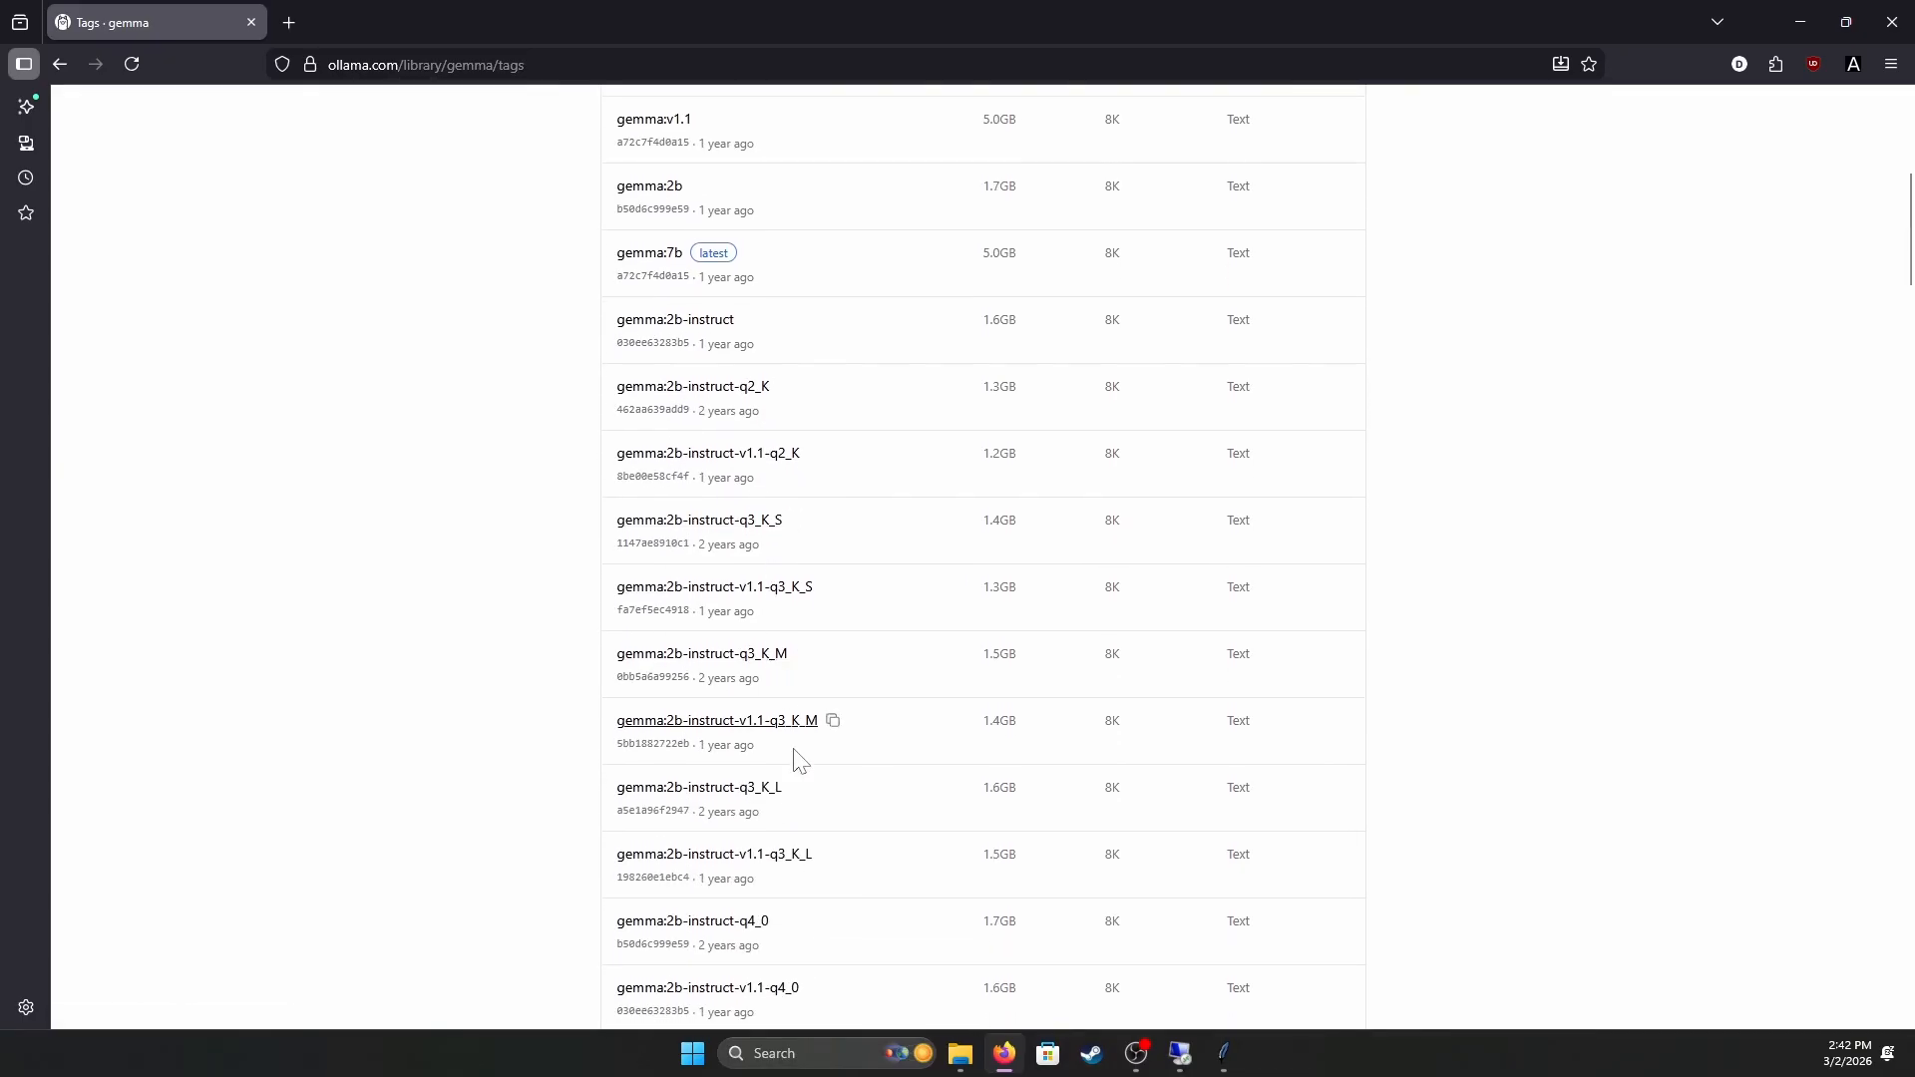
scroll(788, 735, "down", 3)
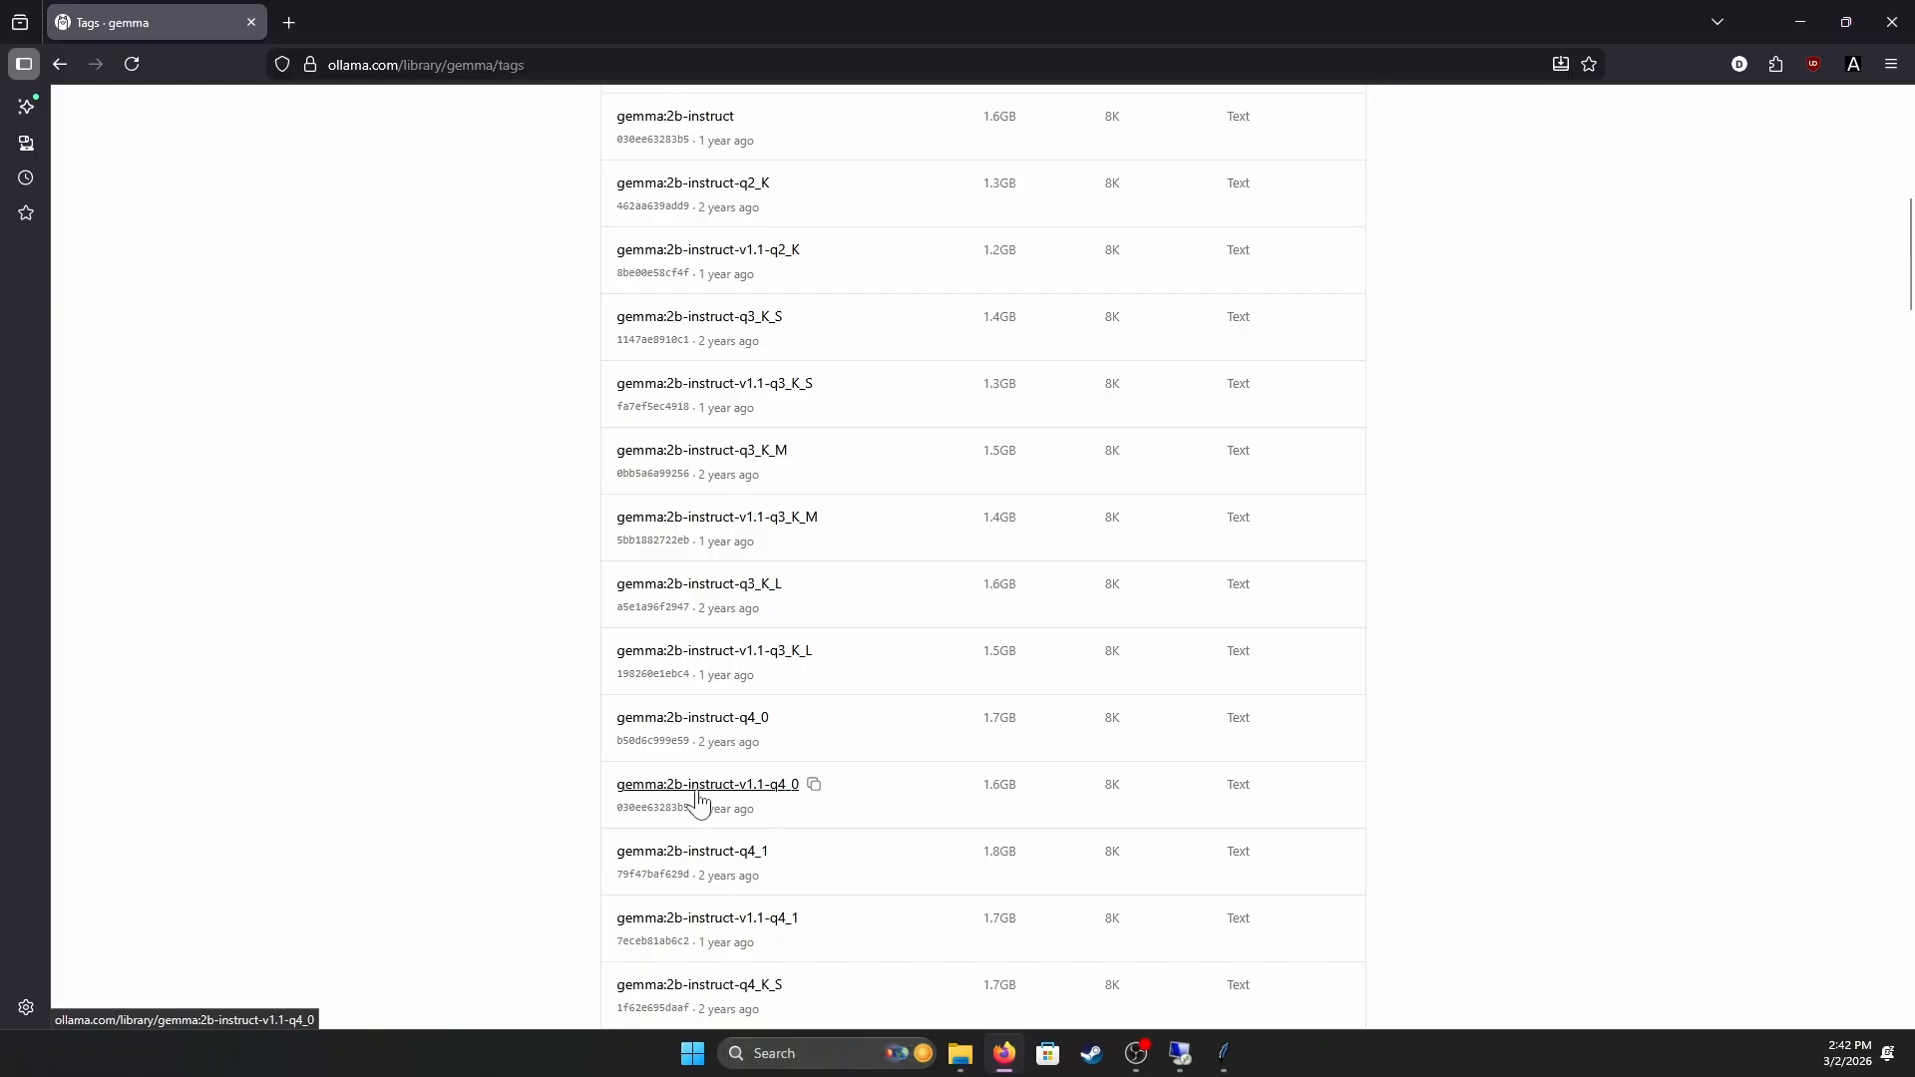
scroll(698, 803, "down", 6)
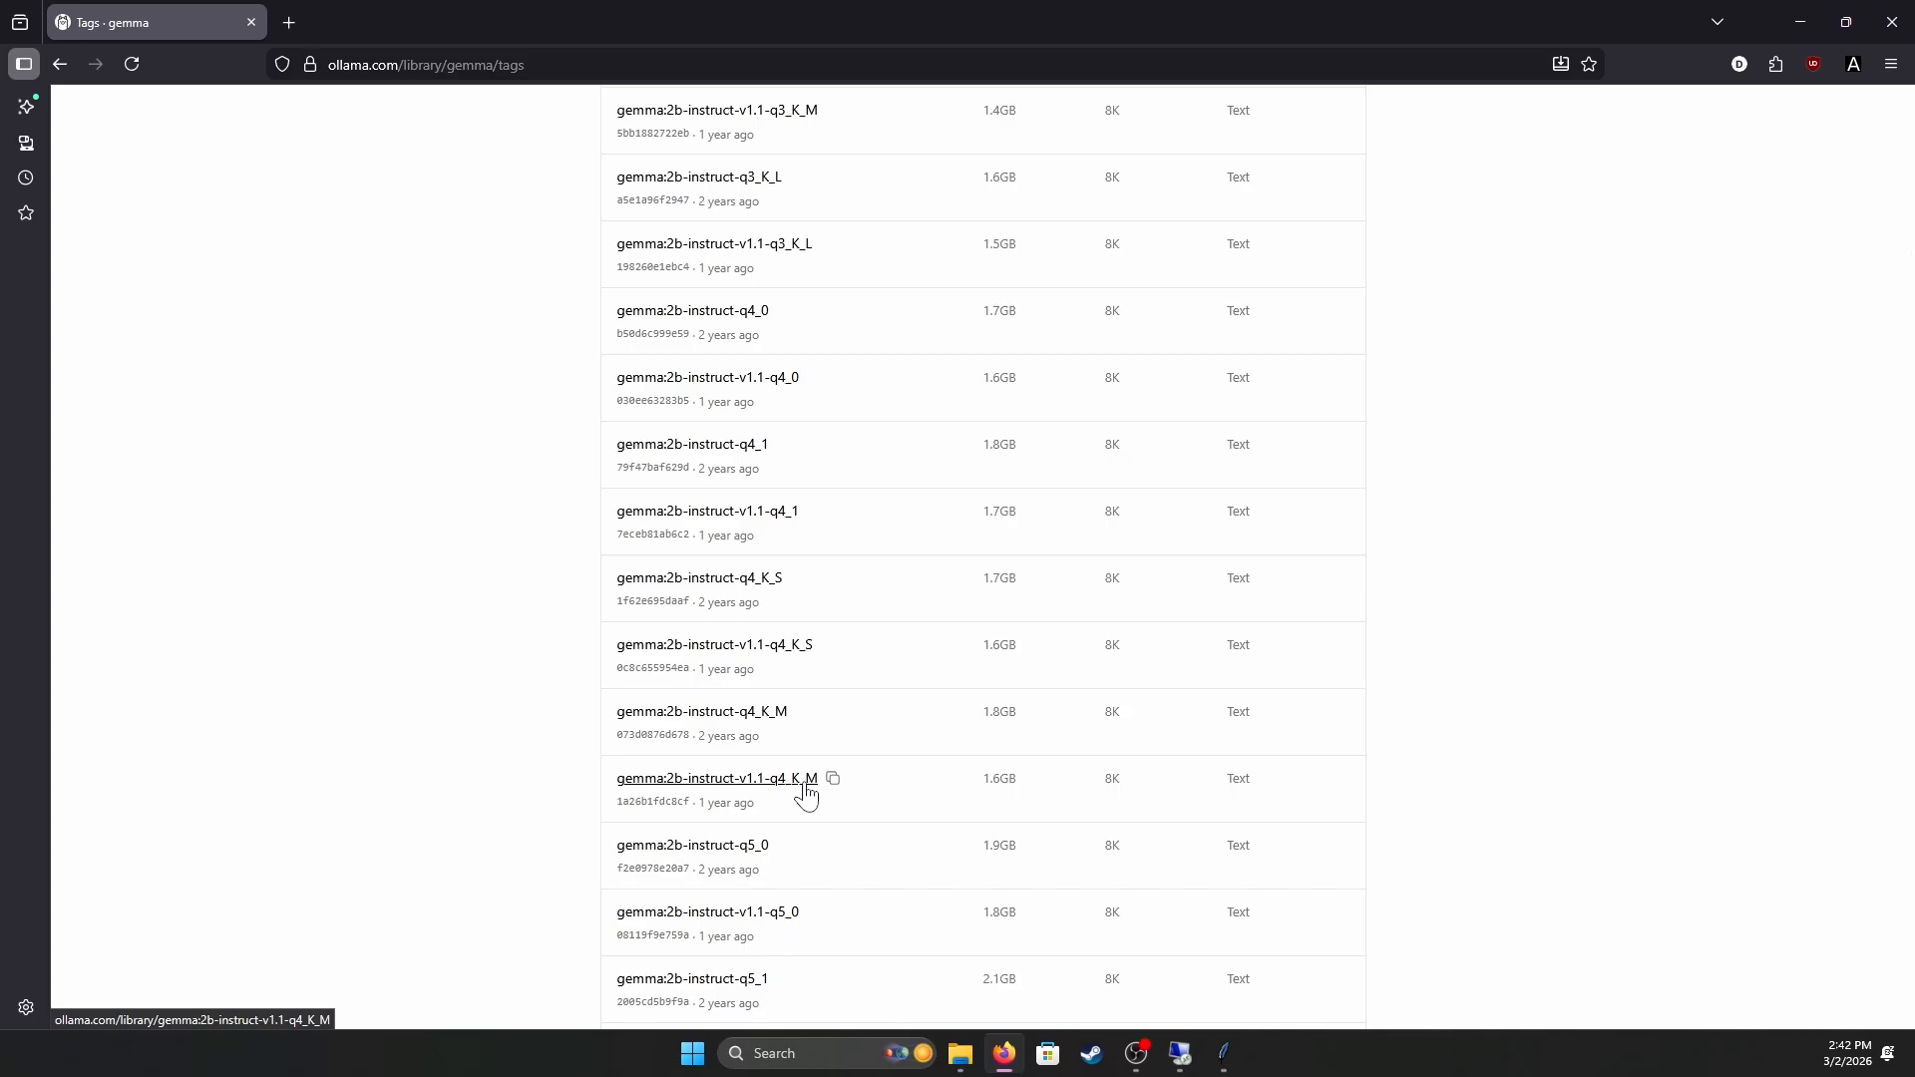
mouse_move(990, 781)
left_mouse_down()
mouse_move(1027, 798)
mouse_move(982, 780)
left_mouse_up()
scroll(760, 788, "up", 5)
scroll(760, 789, "up", 7)
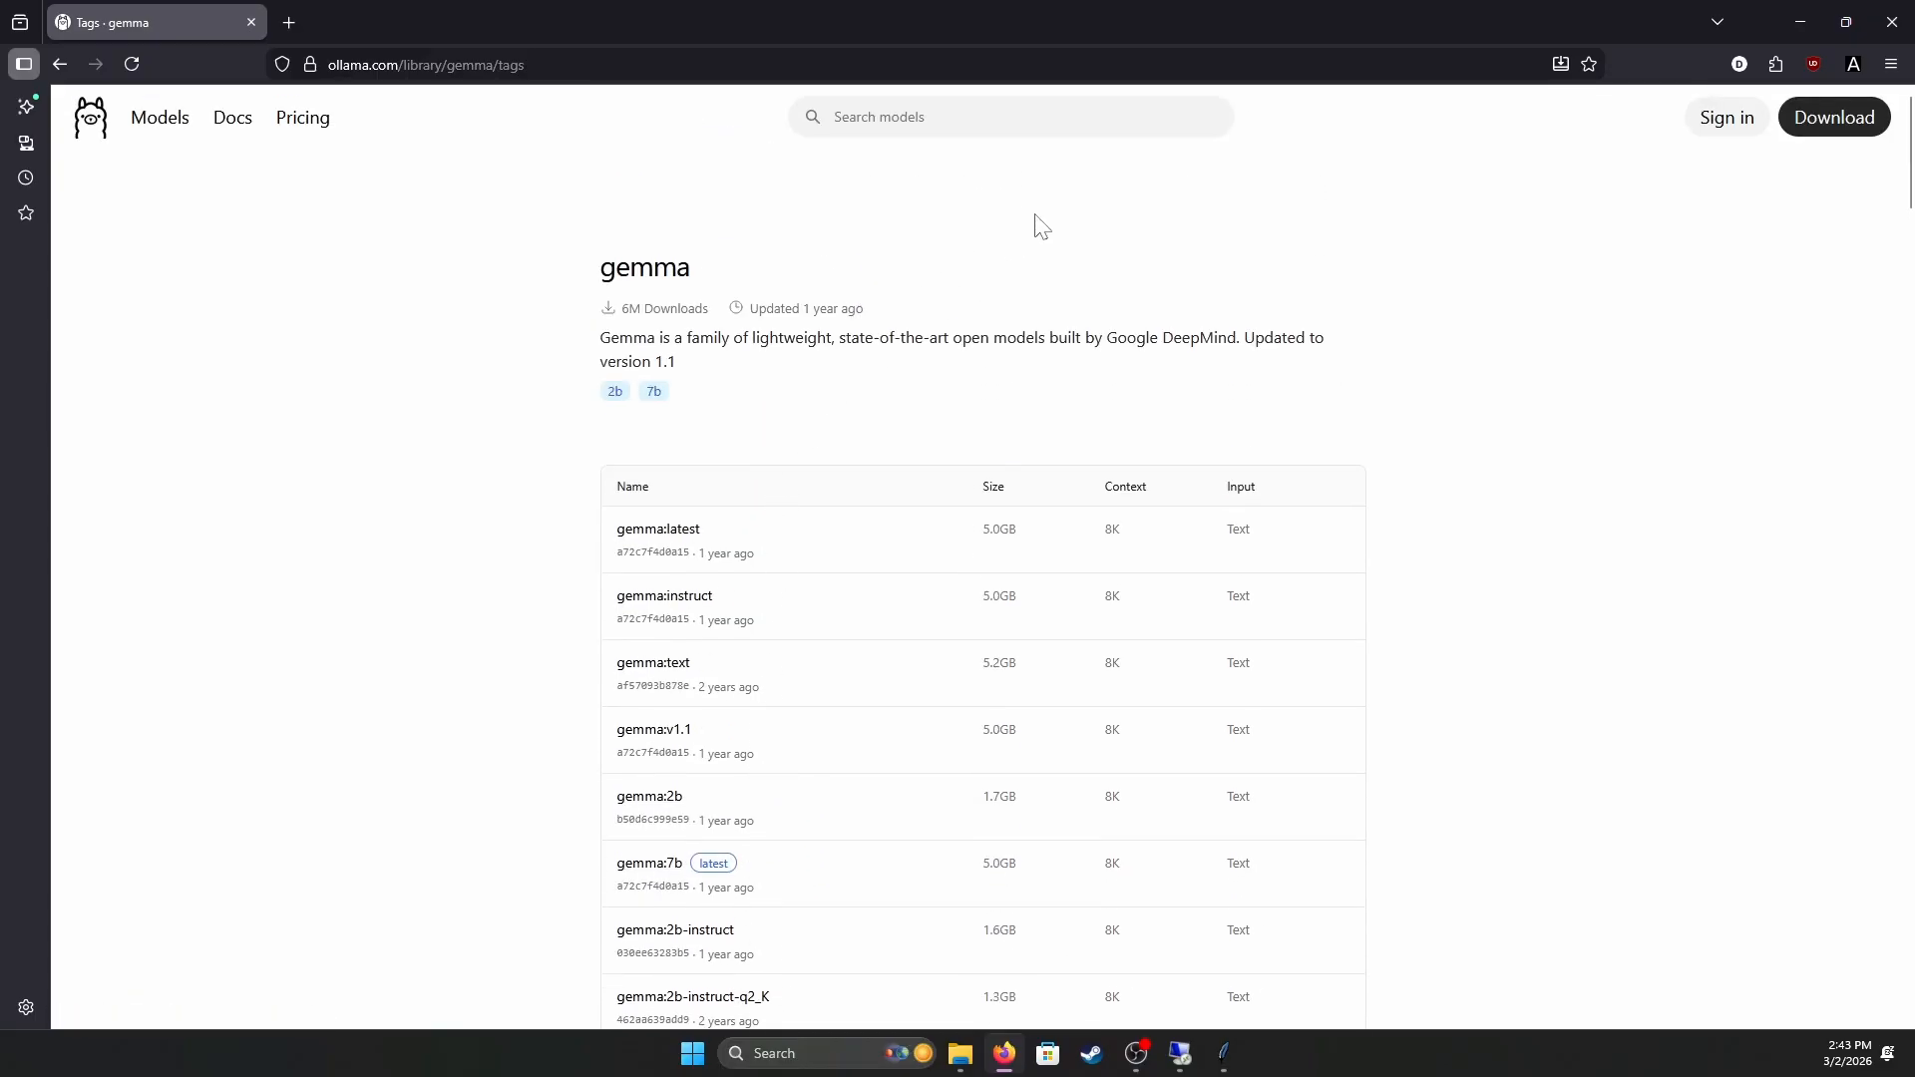
Go to the Hugging Face website at huggingface.co and look through its Models listing.
left_click(371, 65)
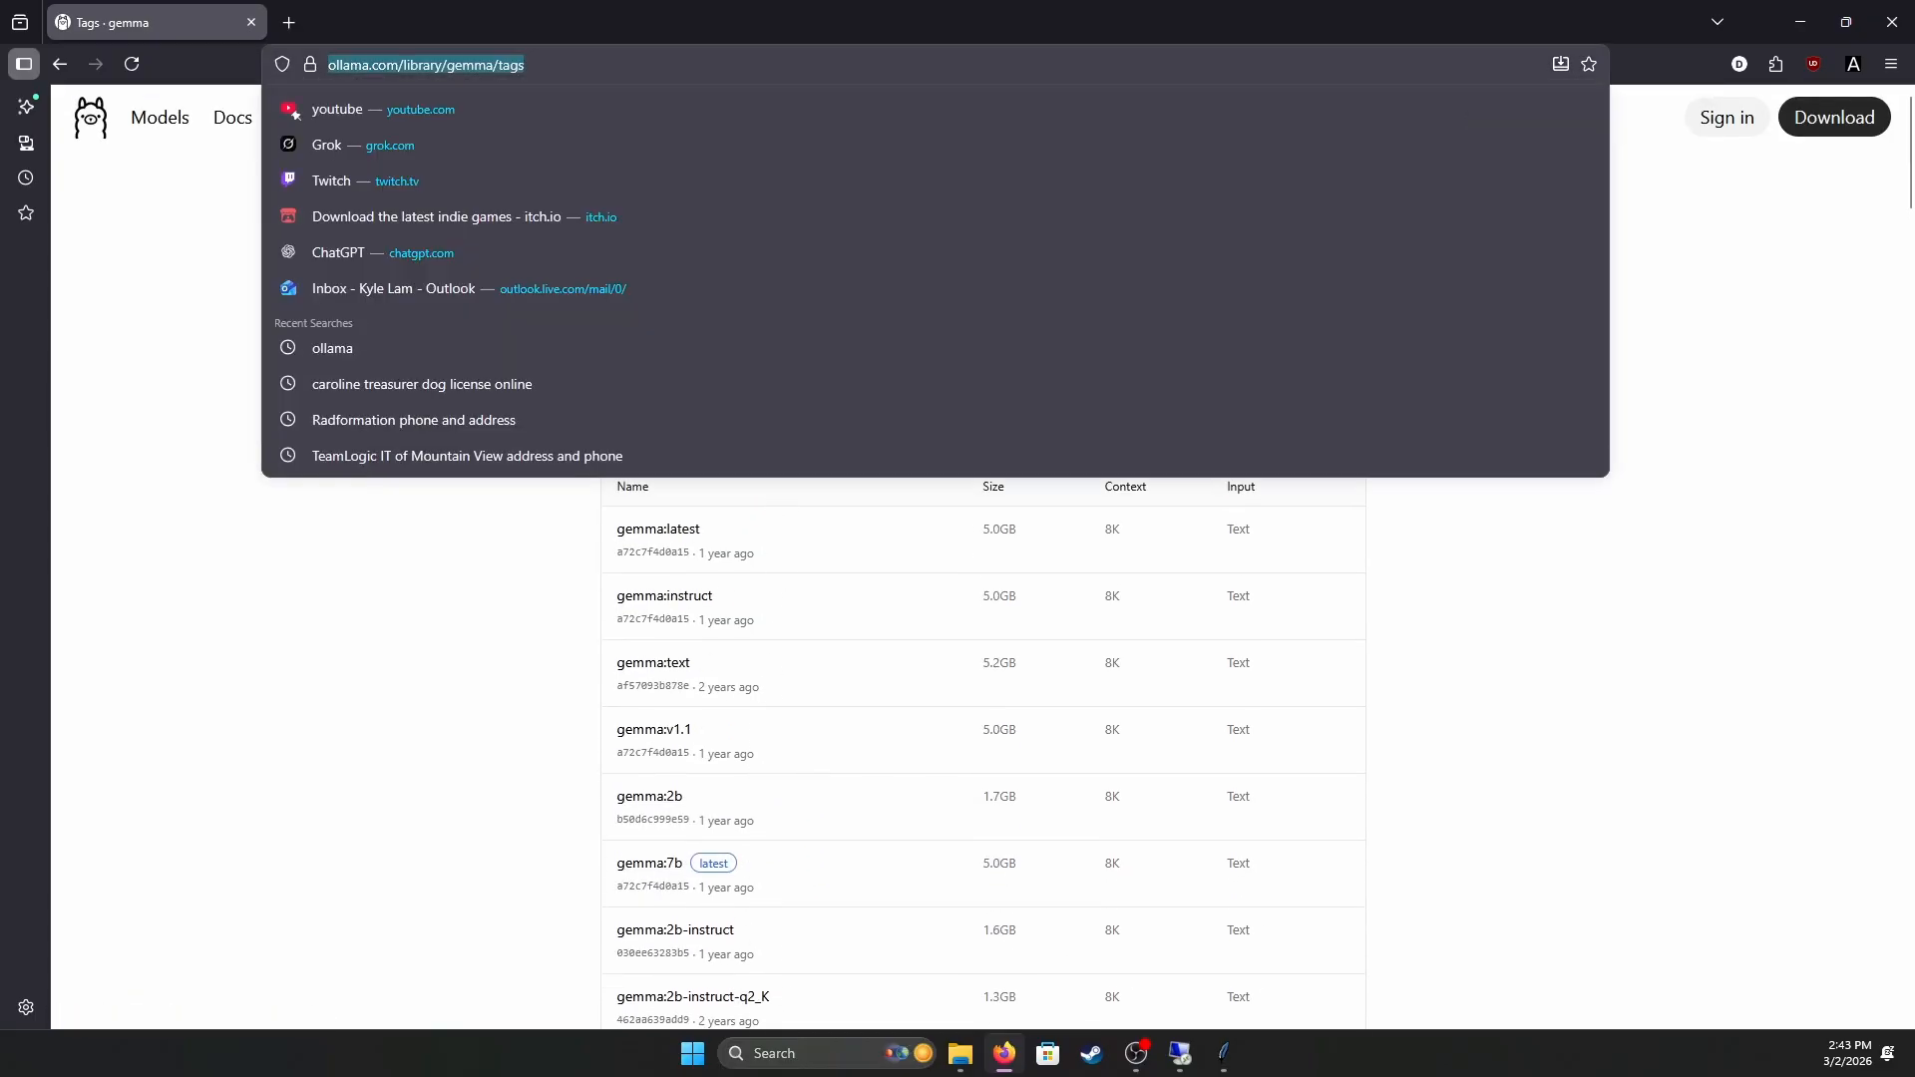
left_click(155, 159)
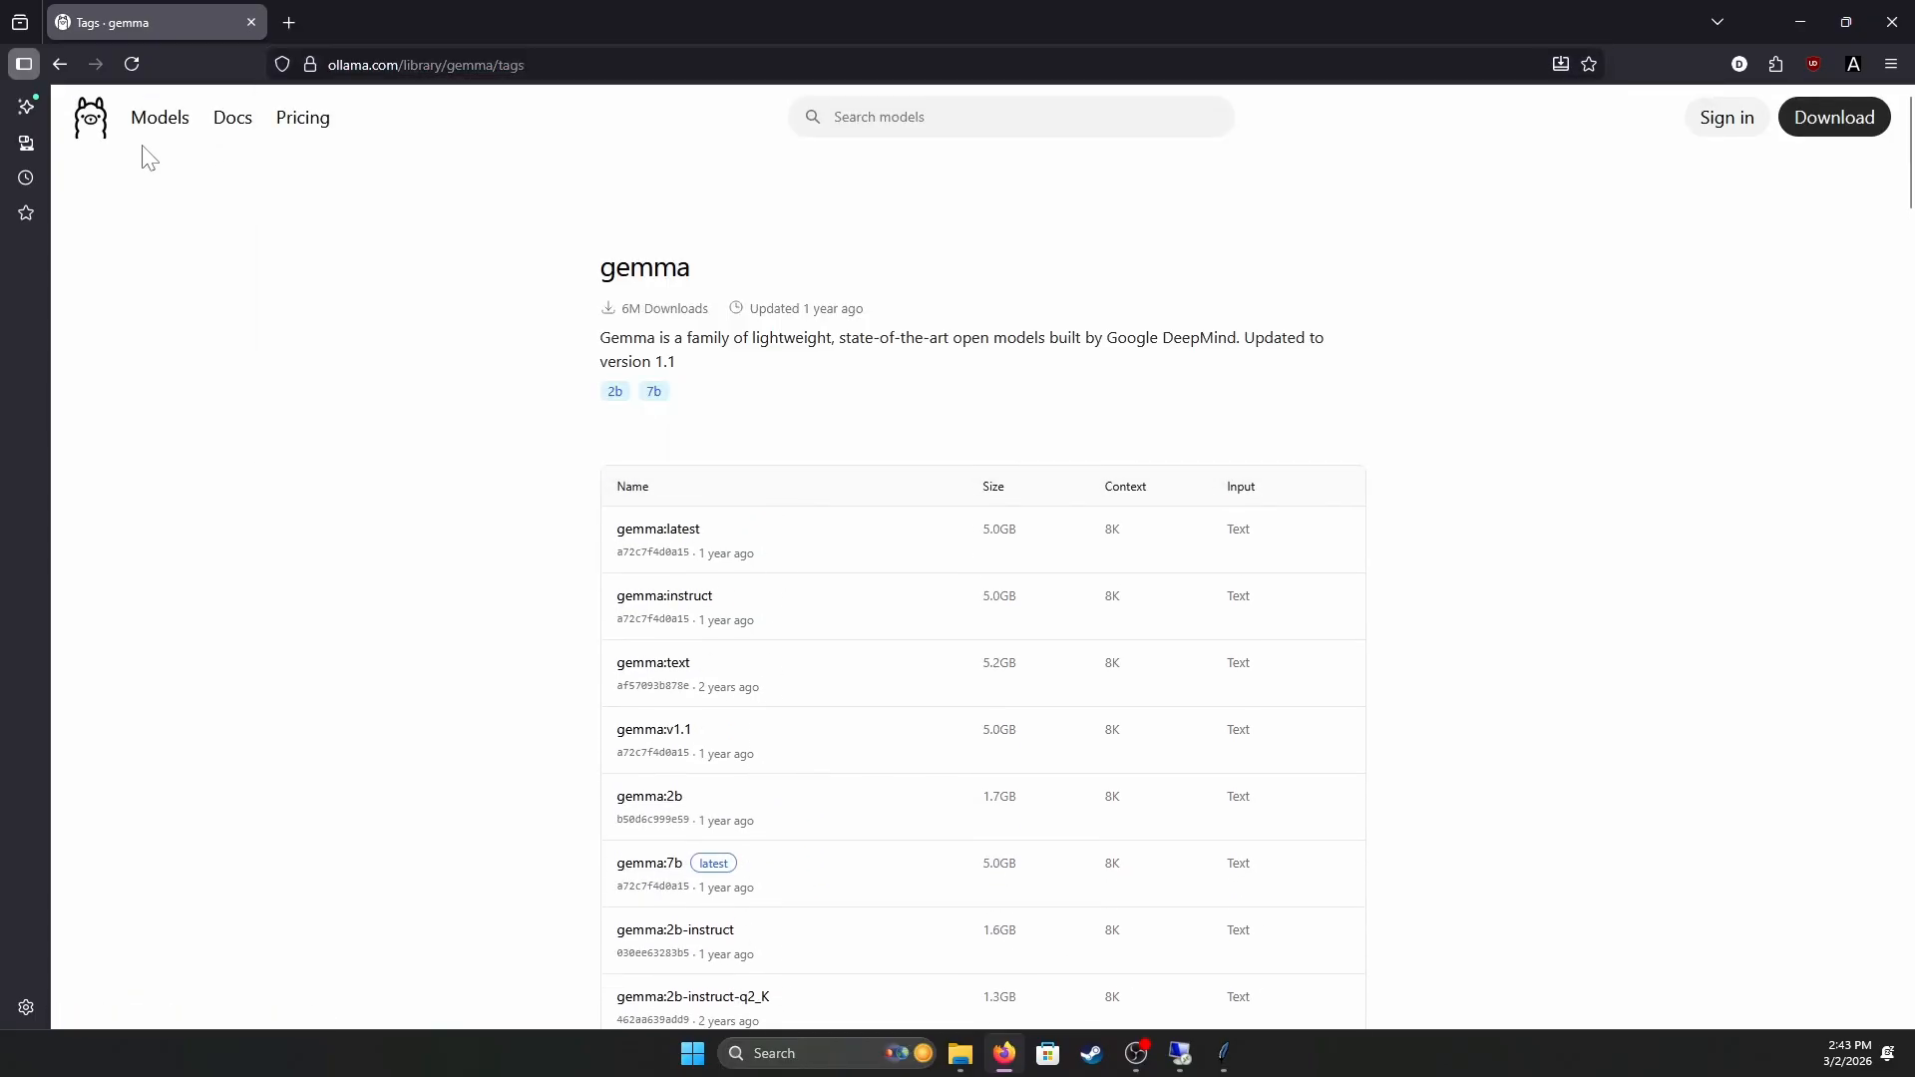
left_click(391, 68)
type("hugging")
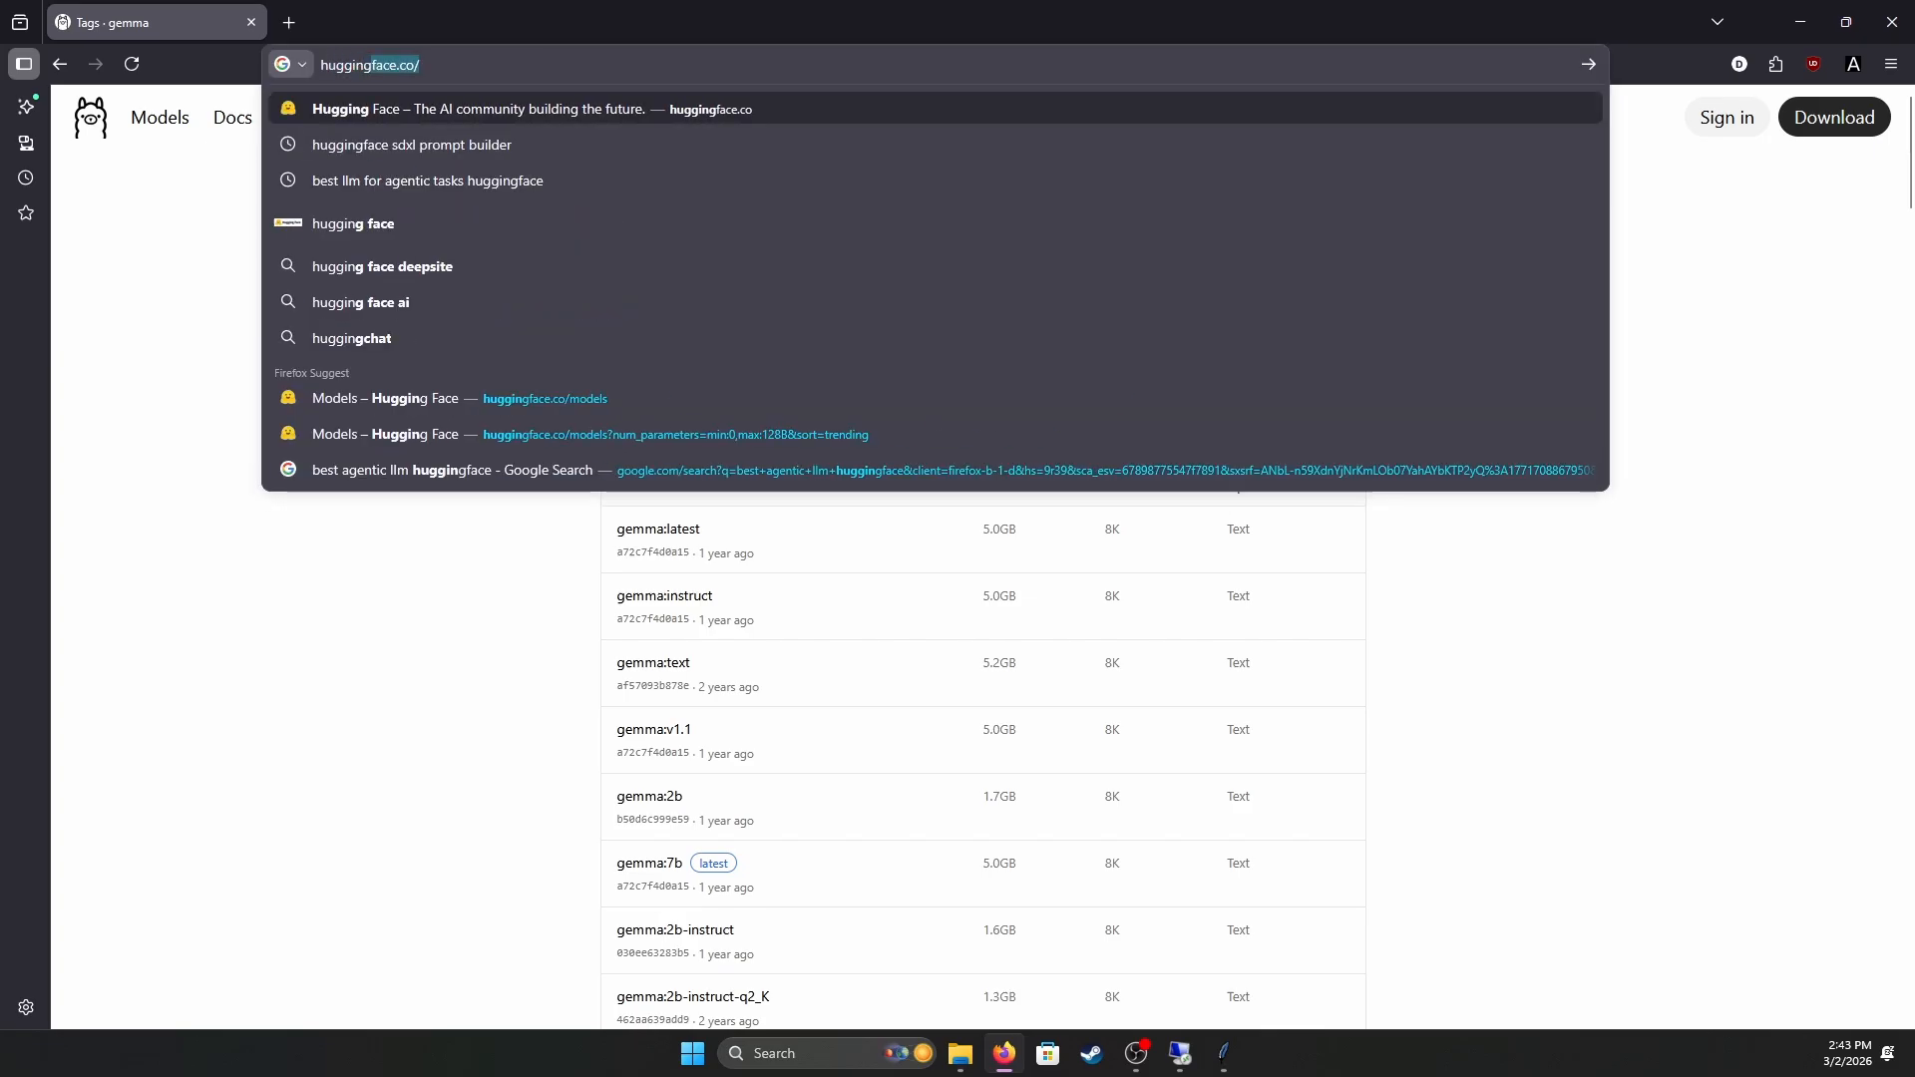
key("Return")
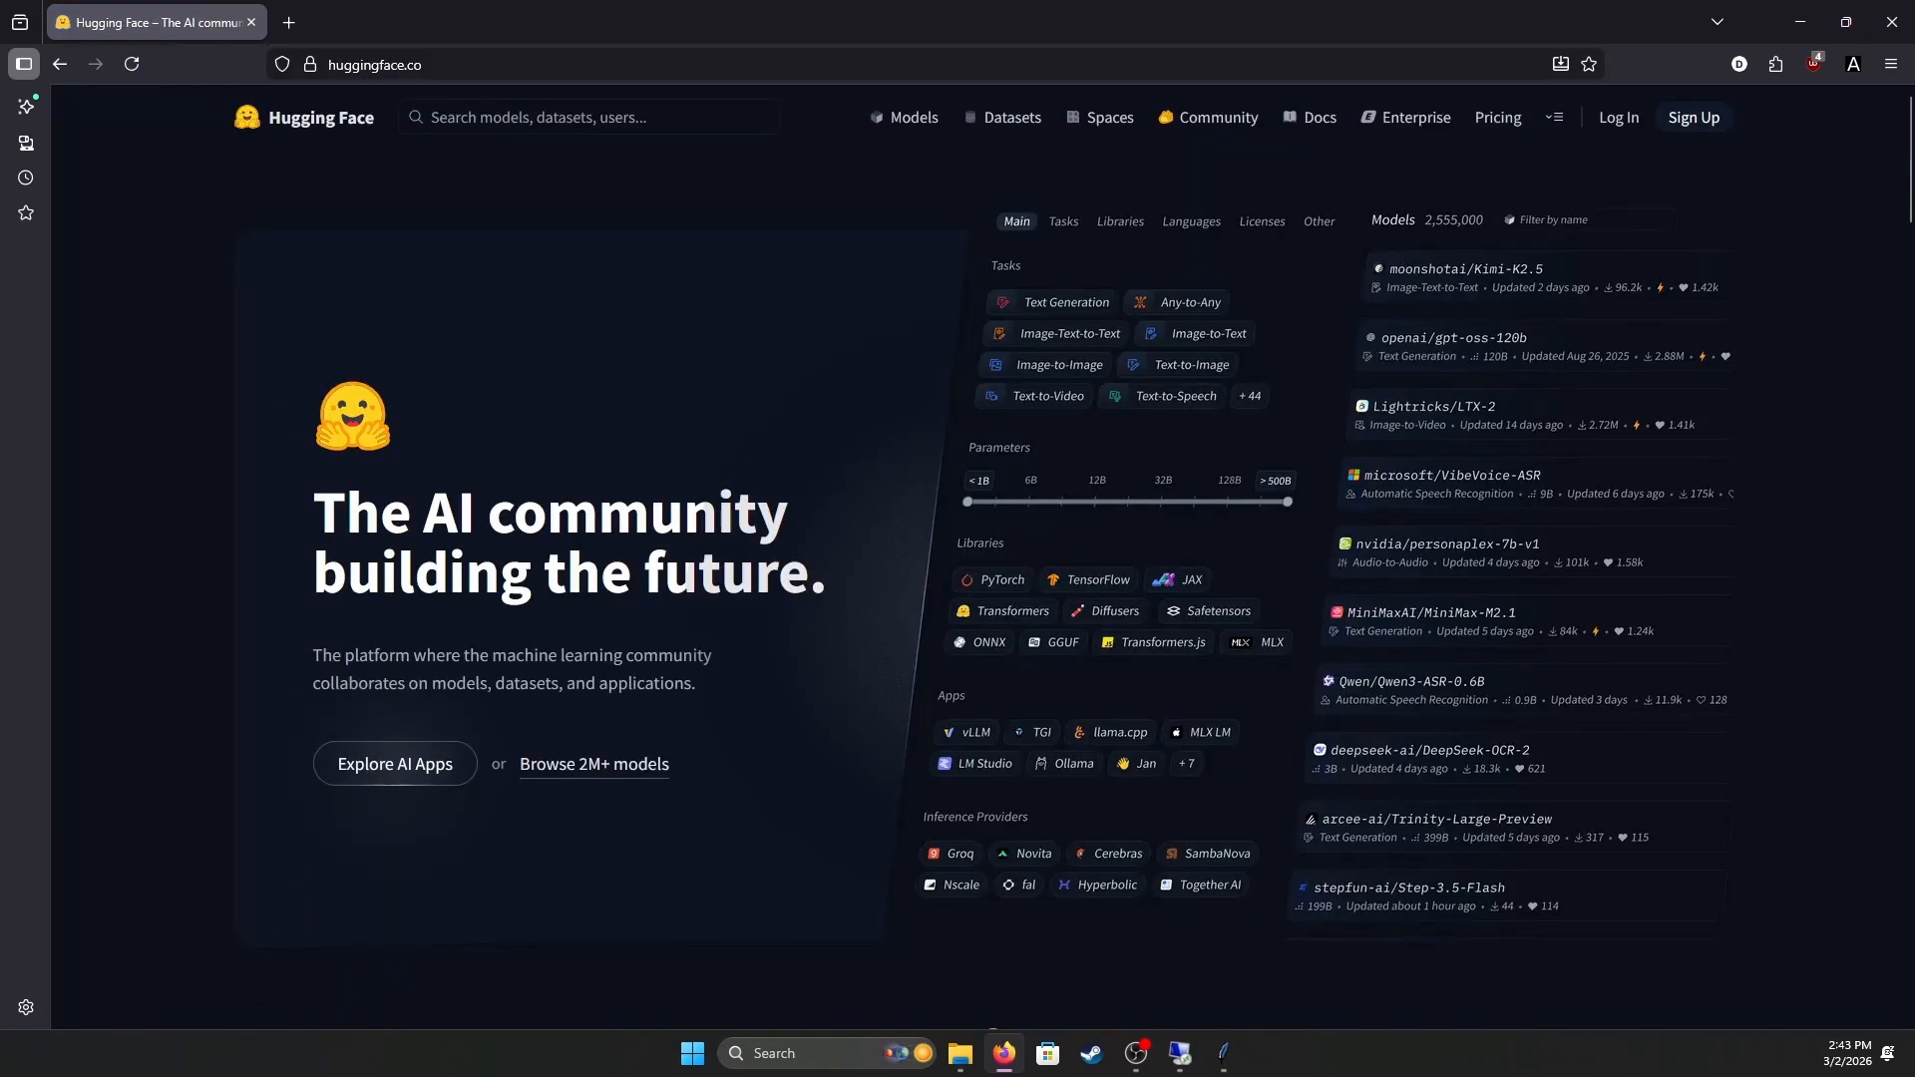
left_click(927, 120)
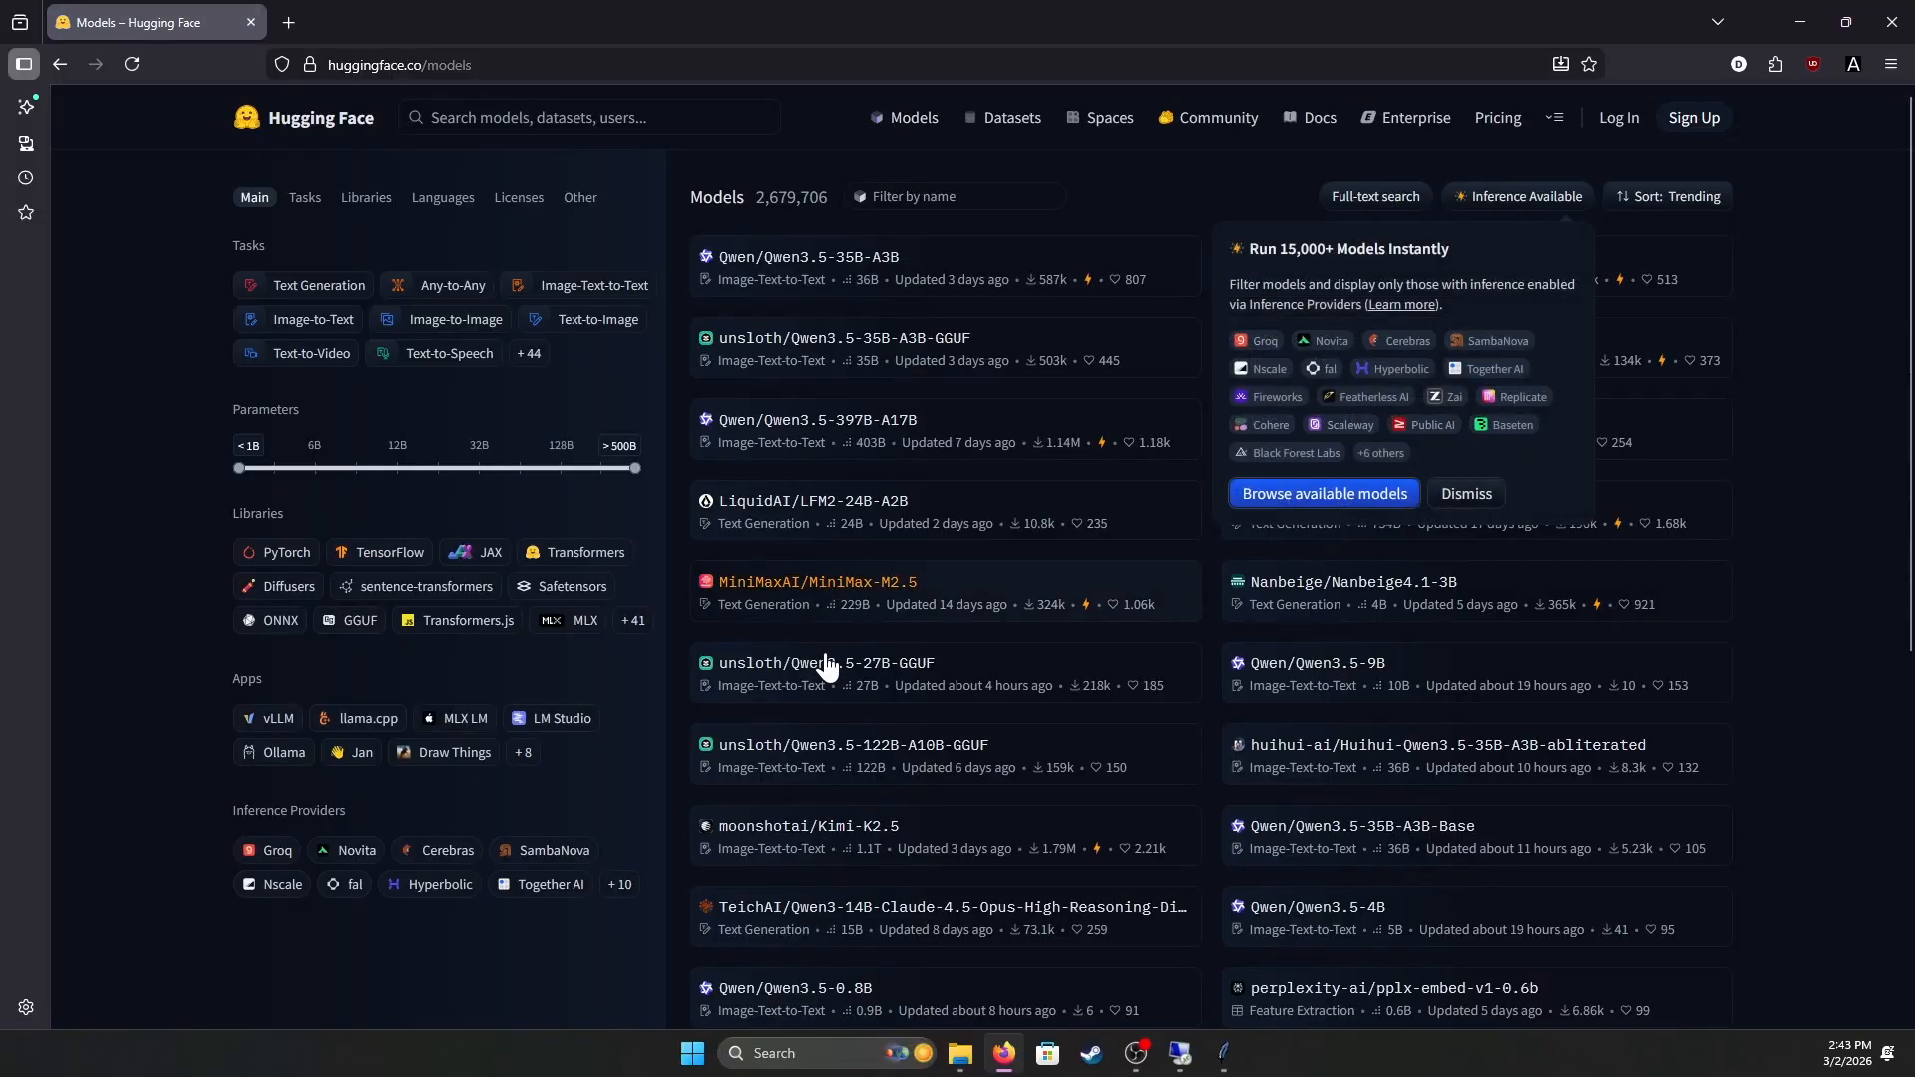
scroll(870, 754, "down", 5)
scroll(870, 771, "up", 5)
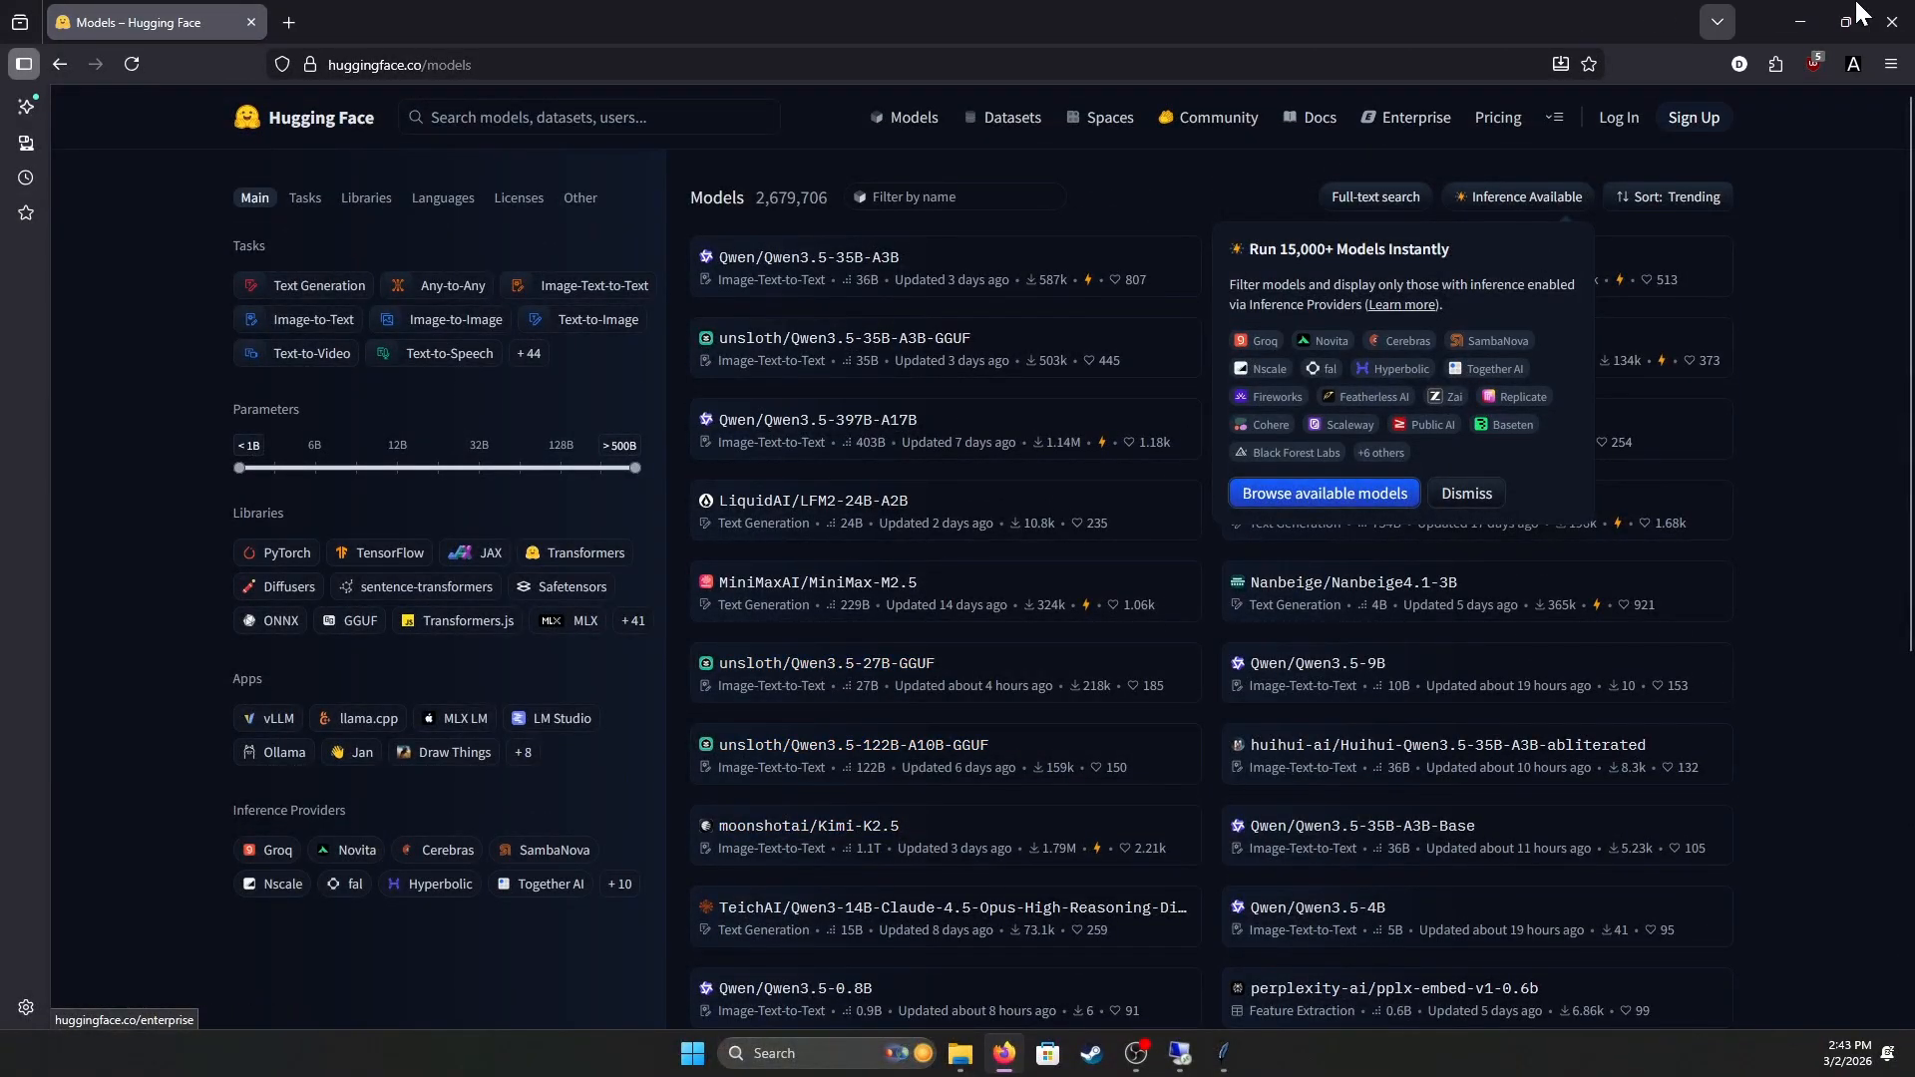
Minimize Firefox to get back to the AI Voice Client, and stop the running client.
left_click(1805, 21)
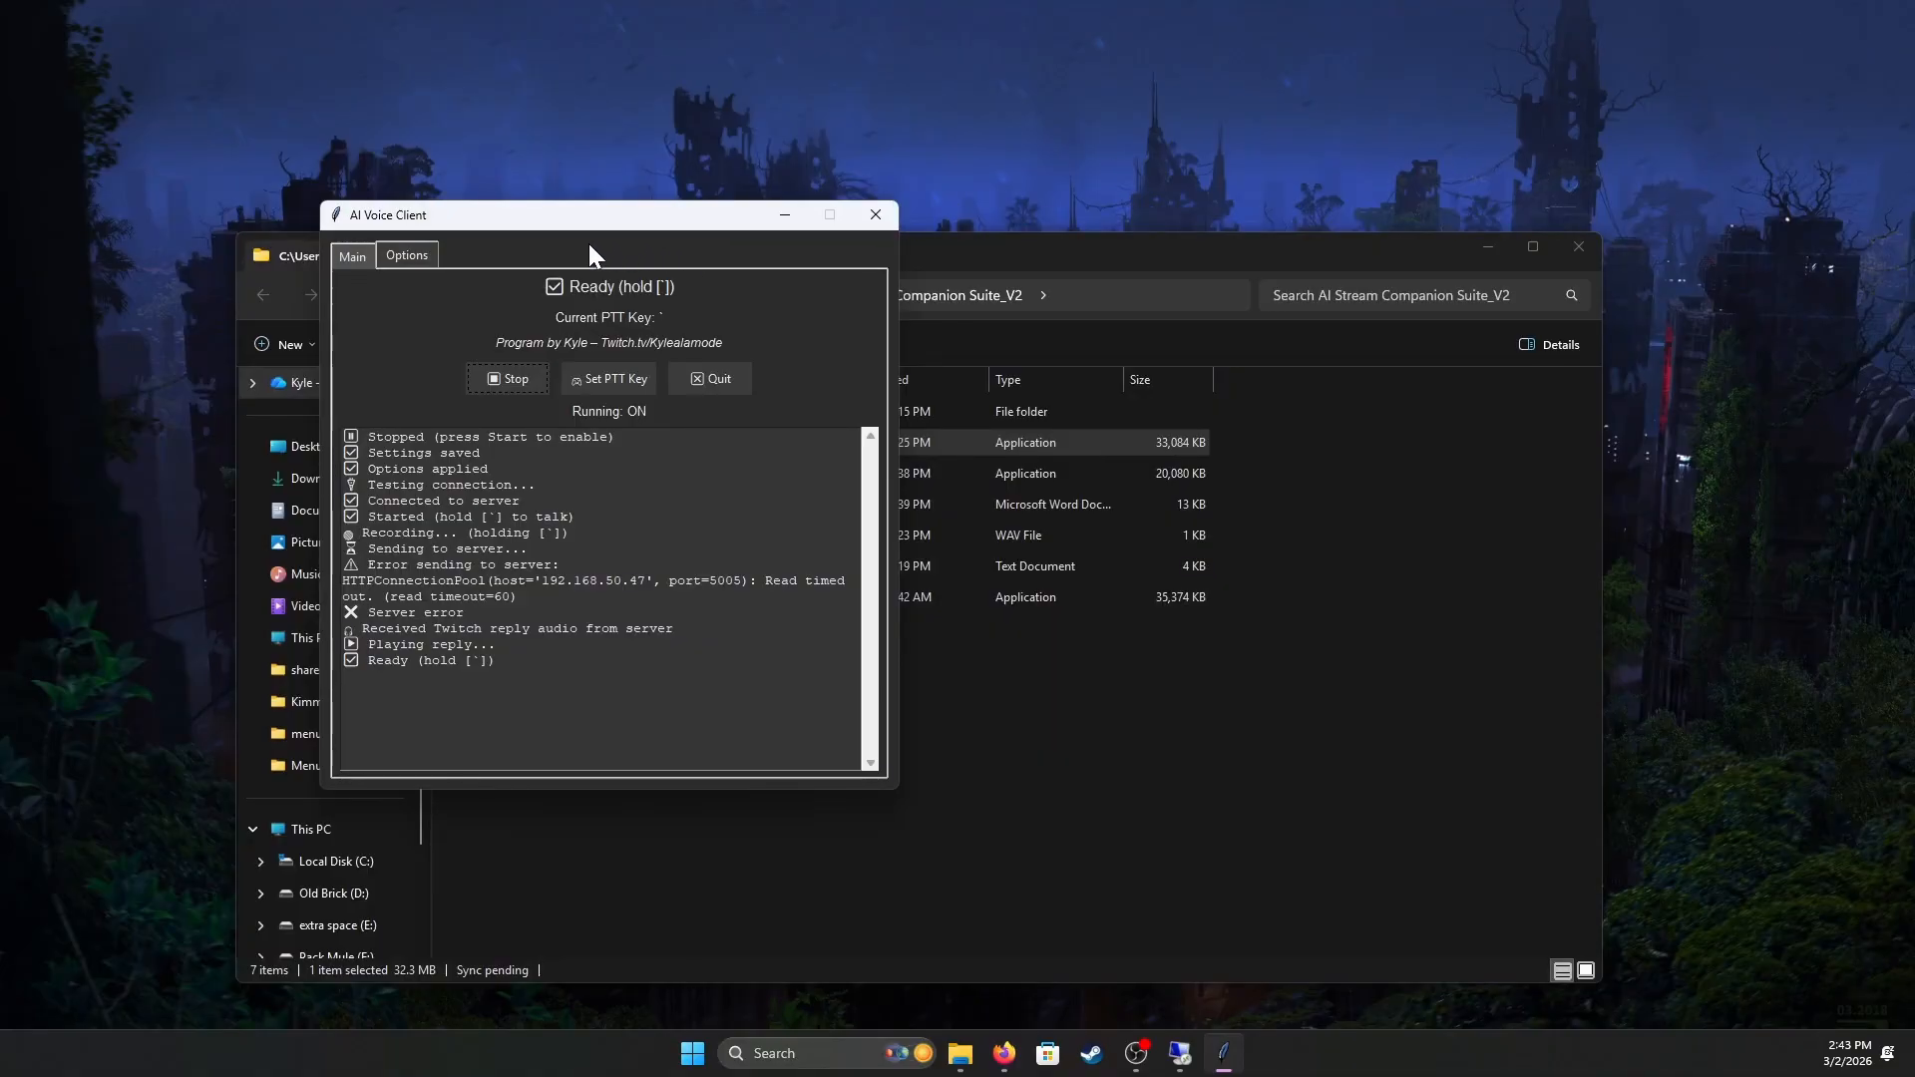
left_click(497, 385)
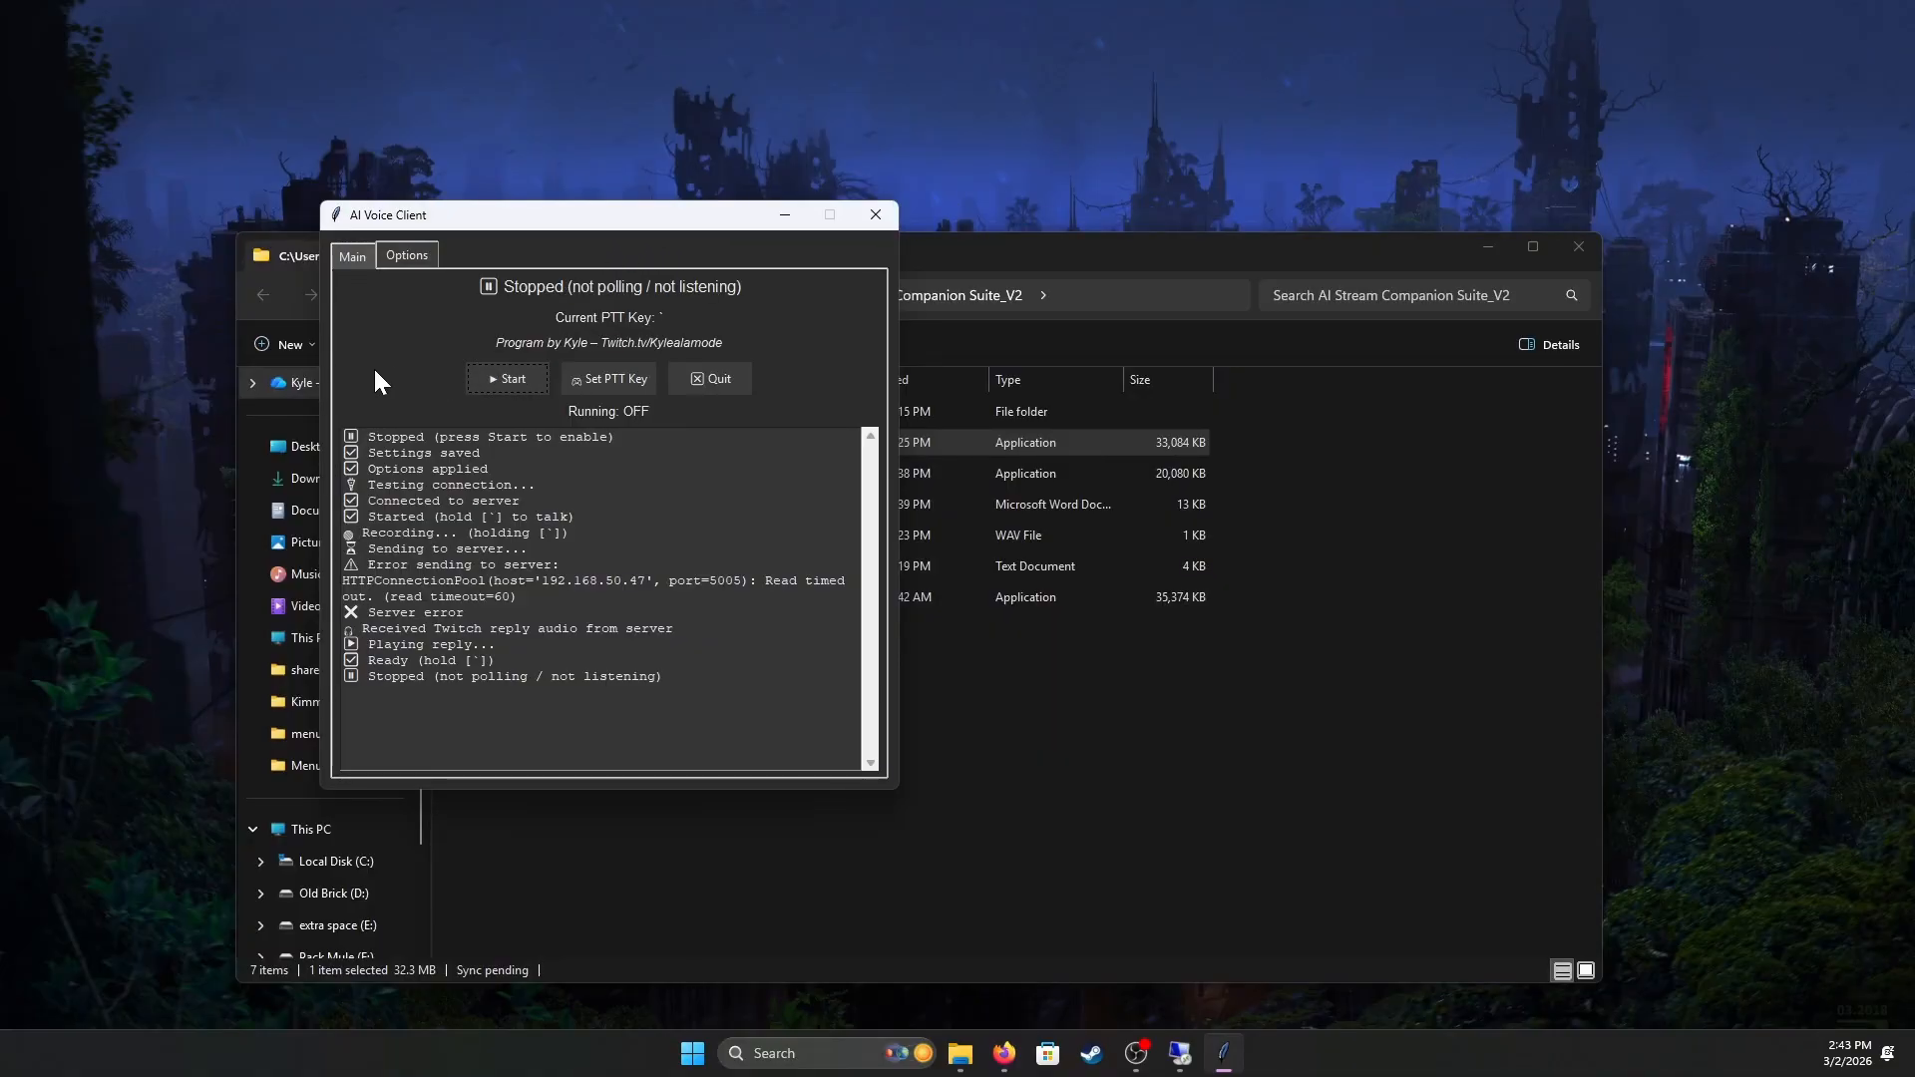